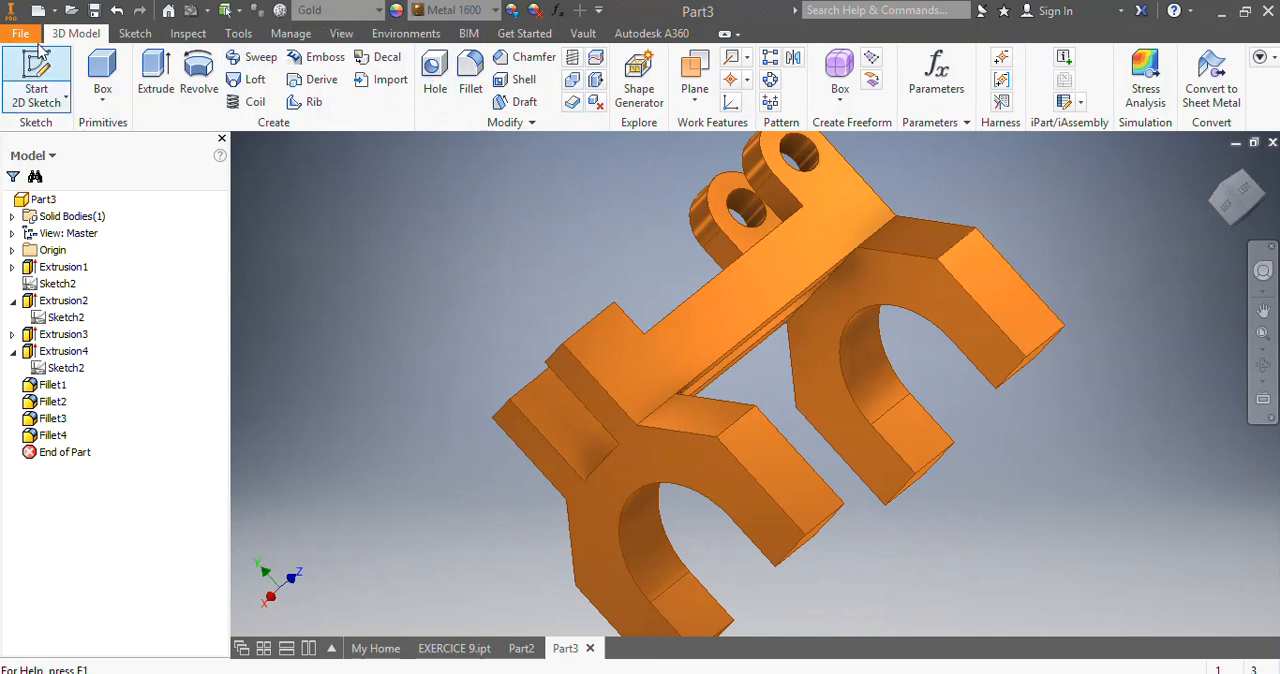
Create a new part from the Standard (in).ipt template and sketch a vertical line about 1.81 in long through the origin.
left_click(38, 10)
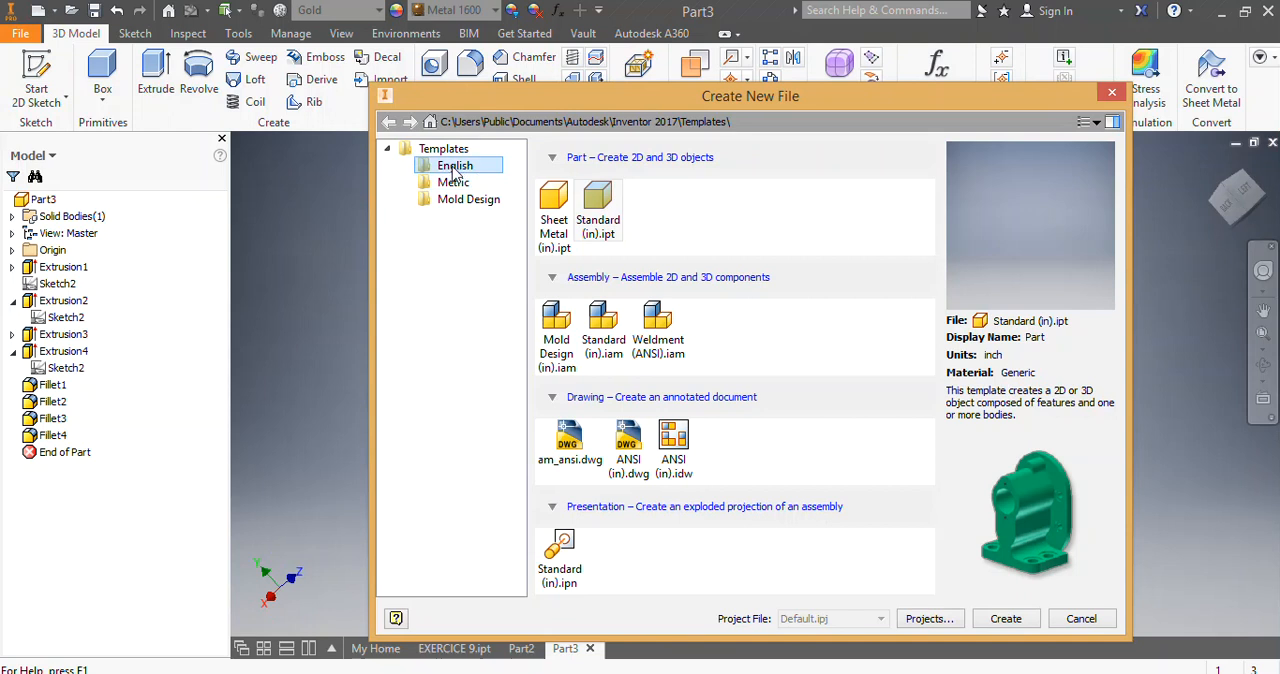
left_click(1006, 619)
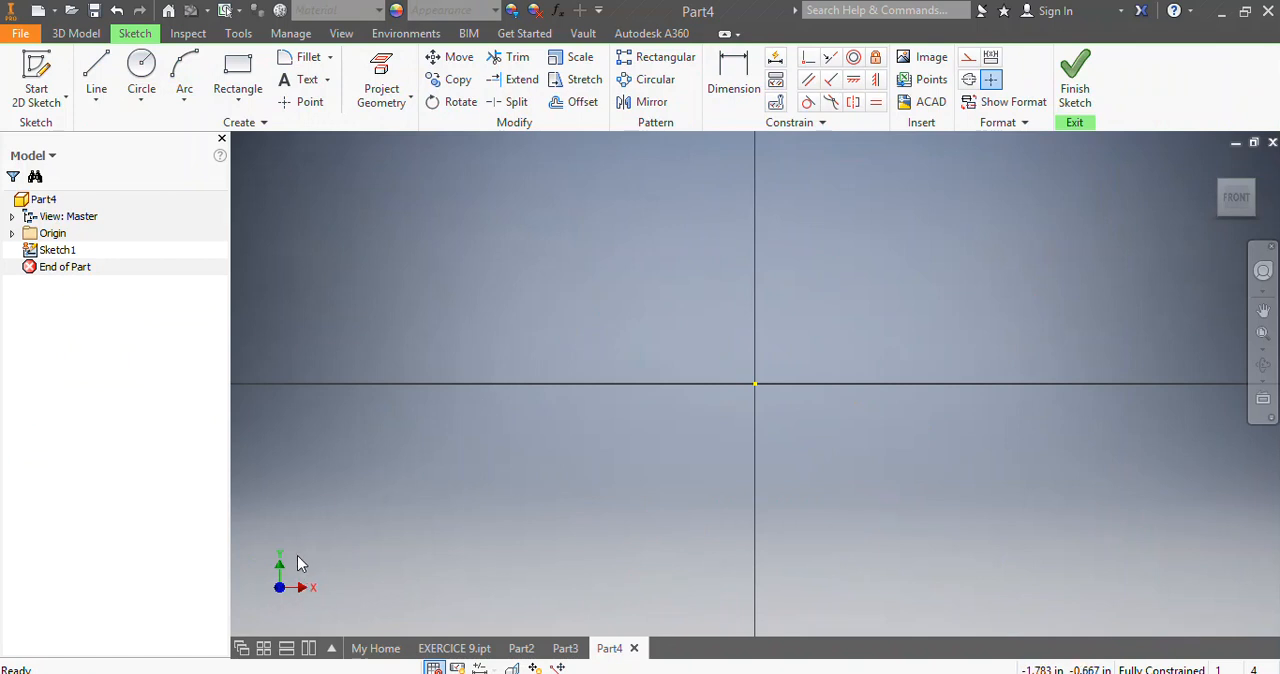
left_click(97, 75)
left_click(756, 142)
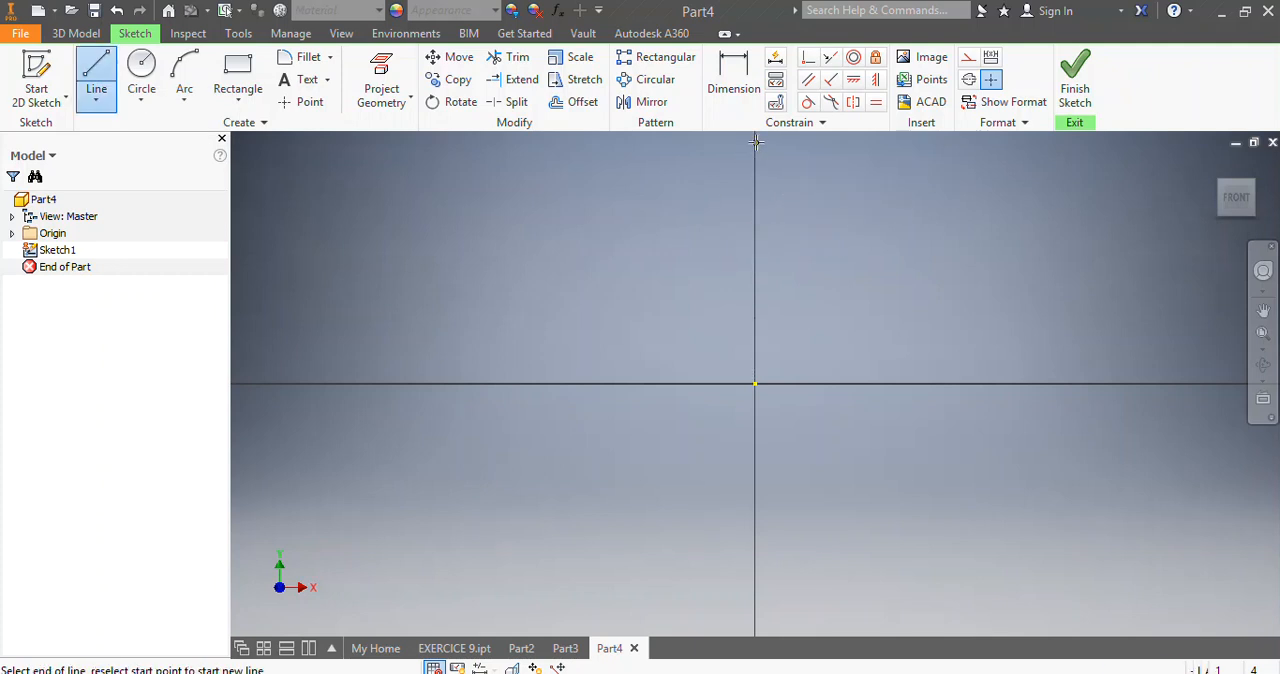
left_click(756, 608)
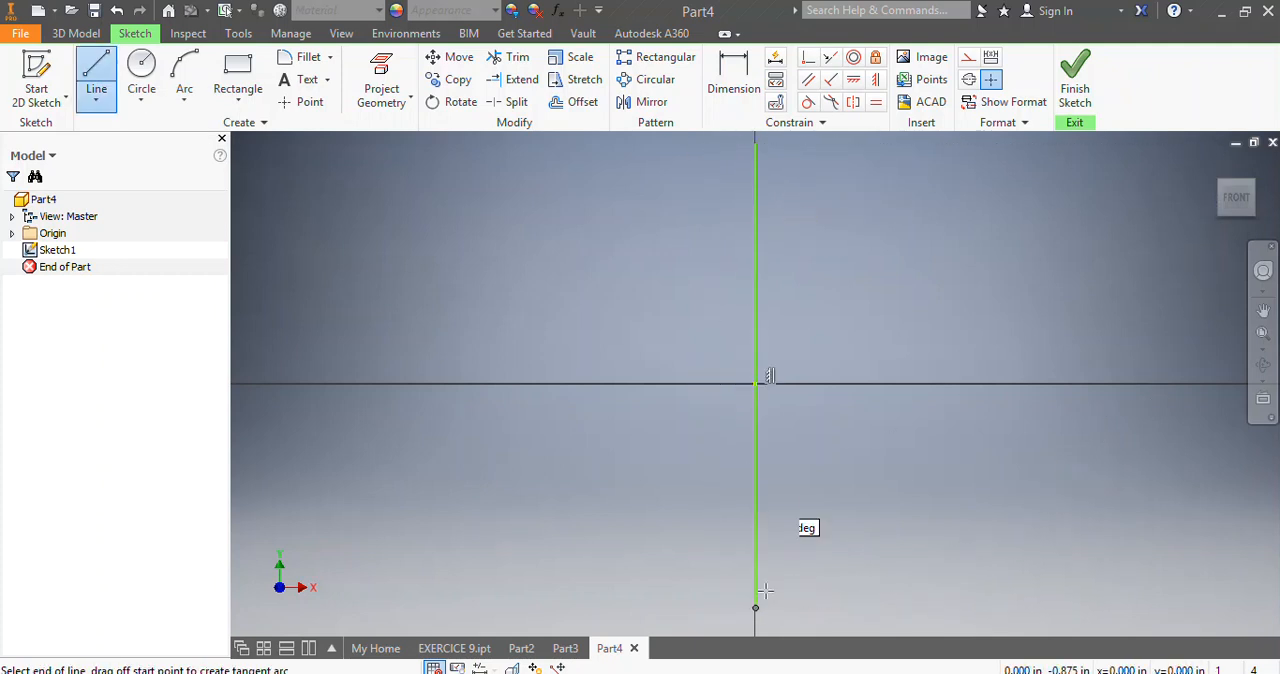
Dimension the vertical line's length and set it to 9 in.
left_click(733, 80)
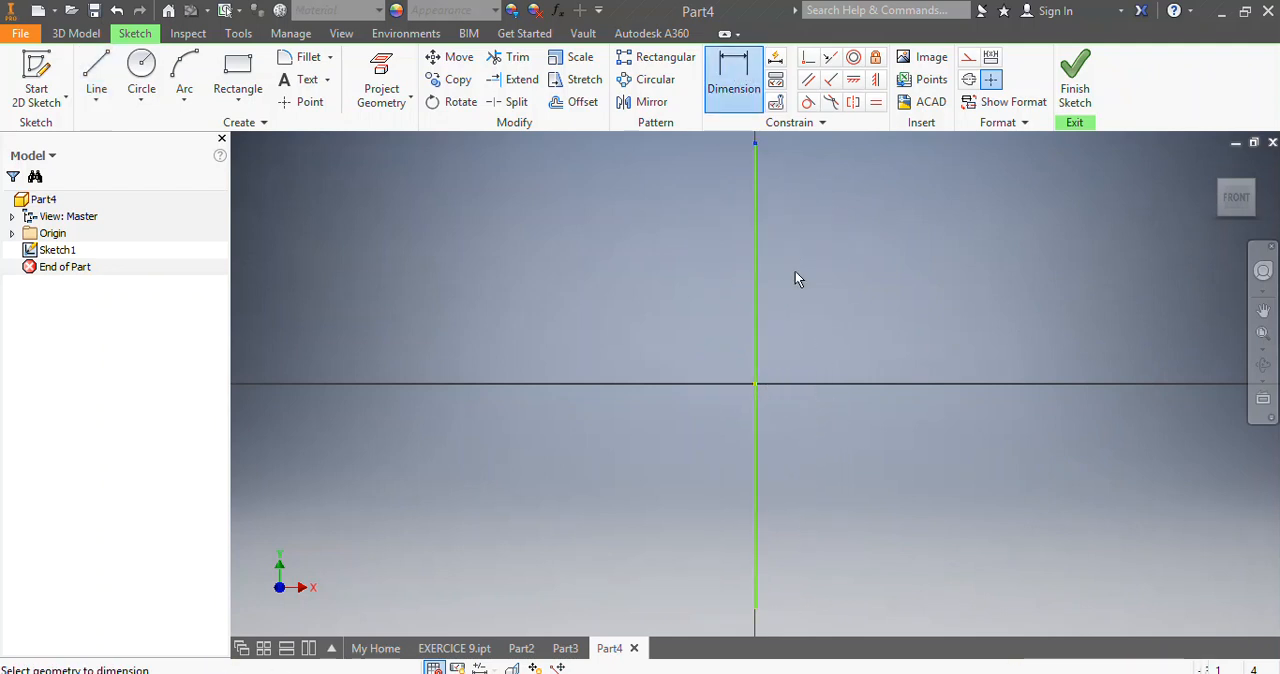
left_click(766, 608)
left_click(855, 483)
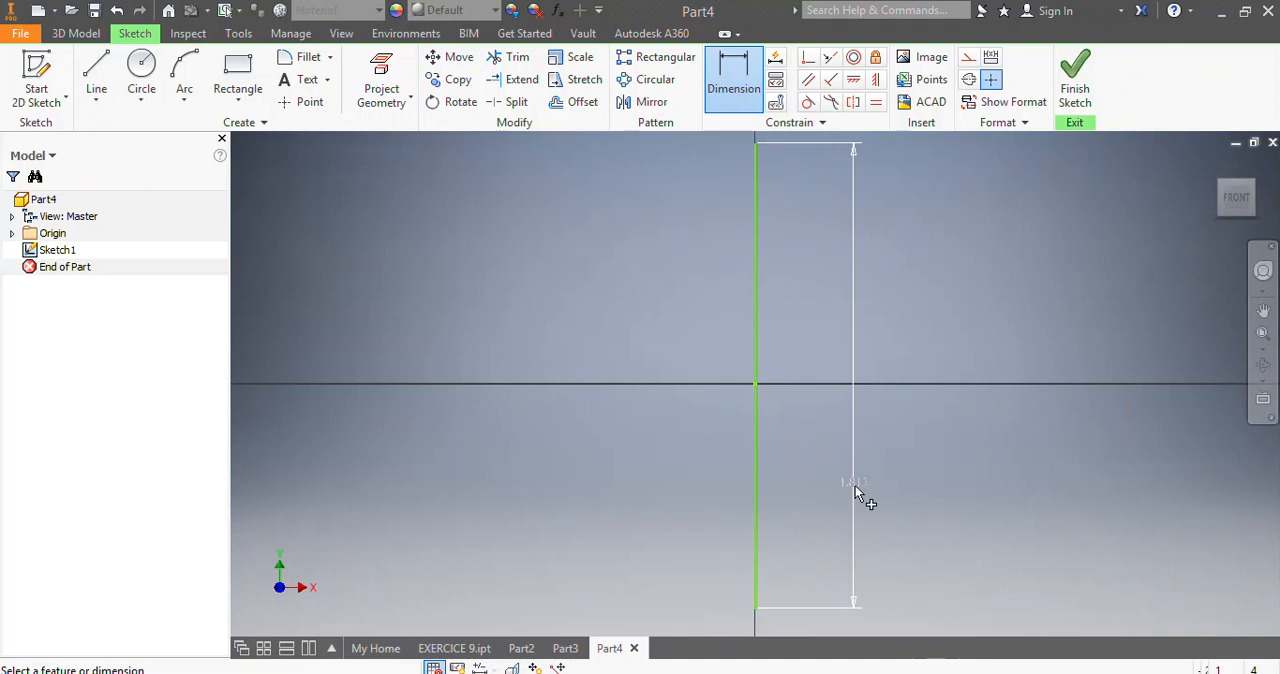
type("9")
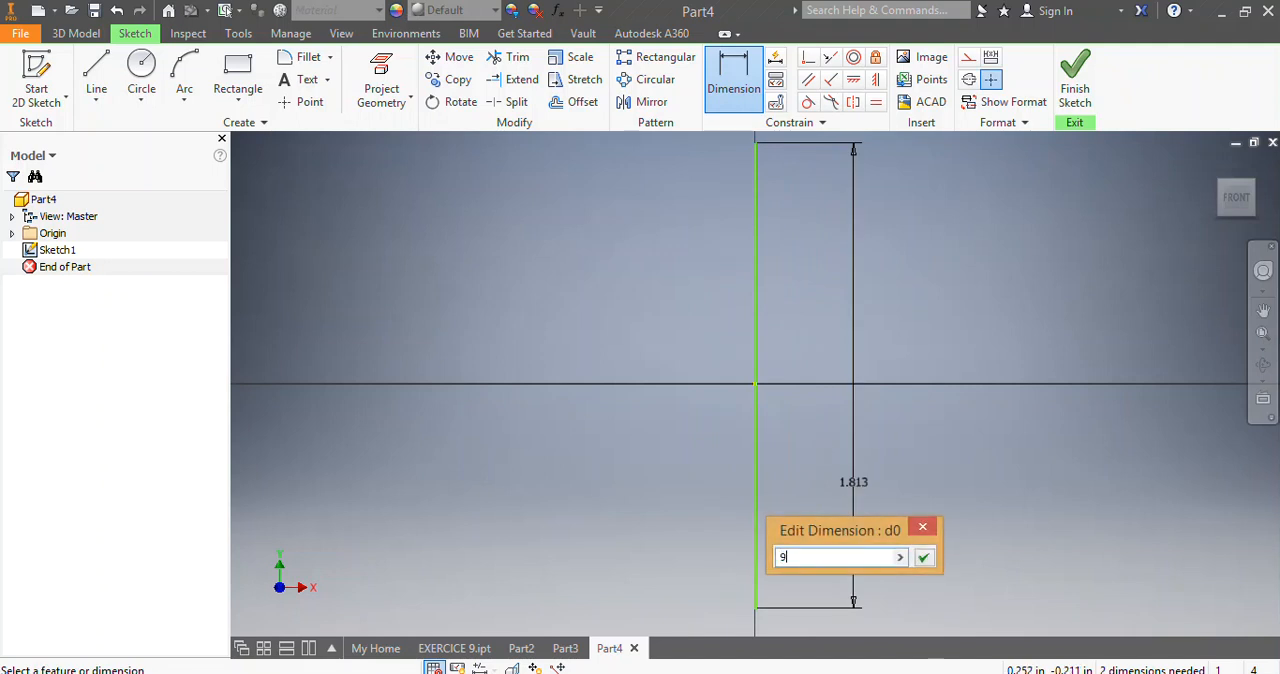
key("Return")
scroll(820, 445, "down", 5)
scroll(1000, 490, "up", 3)
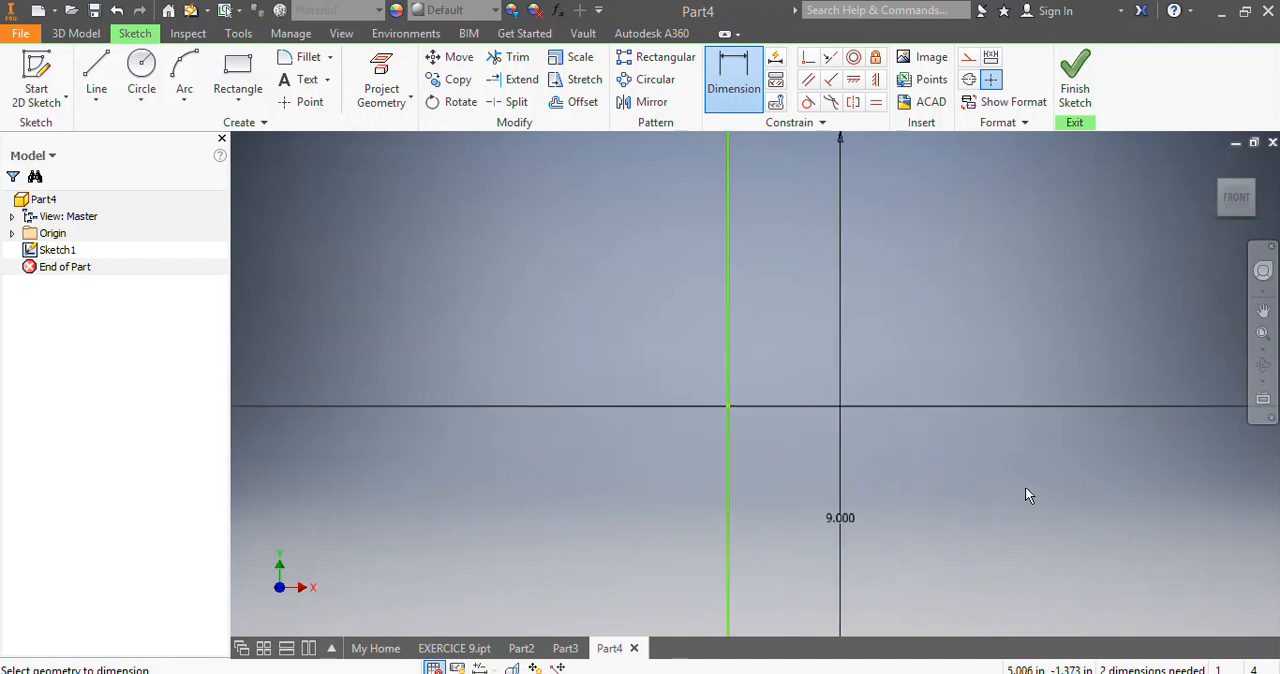
Sketch a horizontal line about 14.31 in long along the X axis, crossing the vertical line at the origin.
left_click(96, 78)
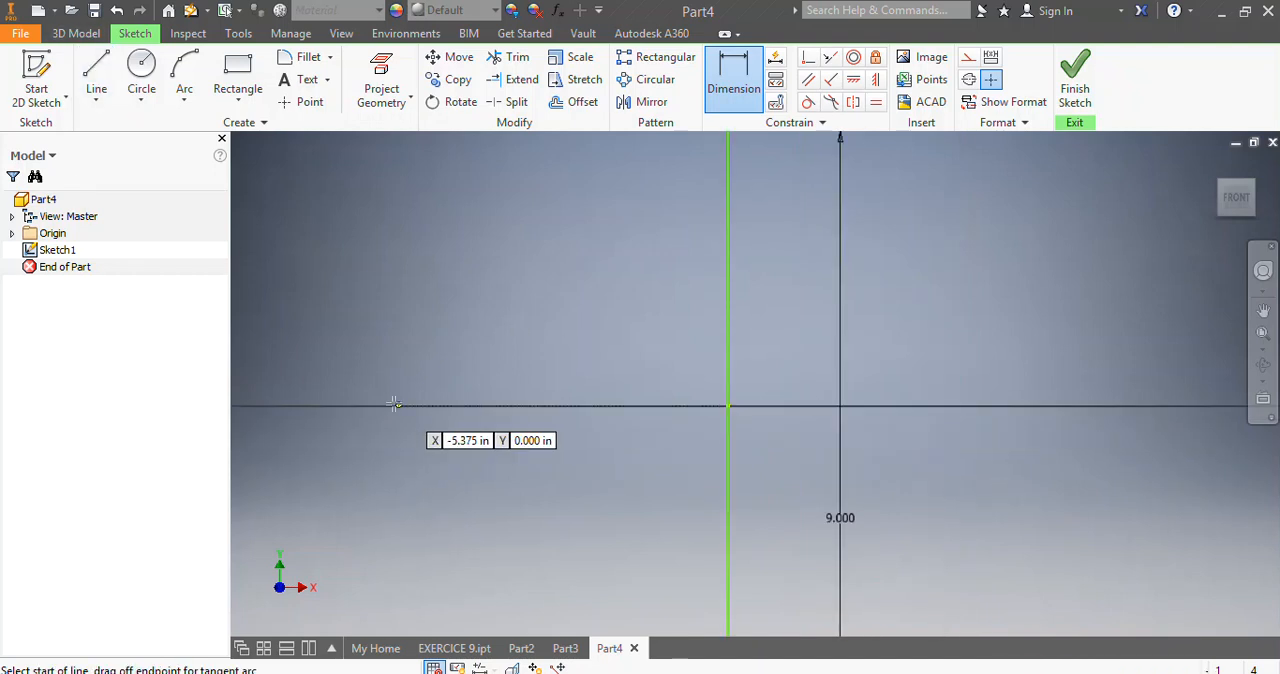
left_click(373, 405)
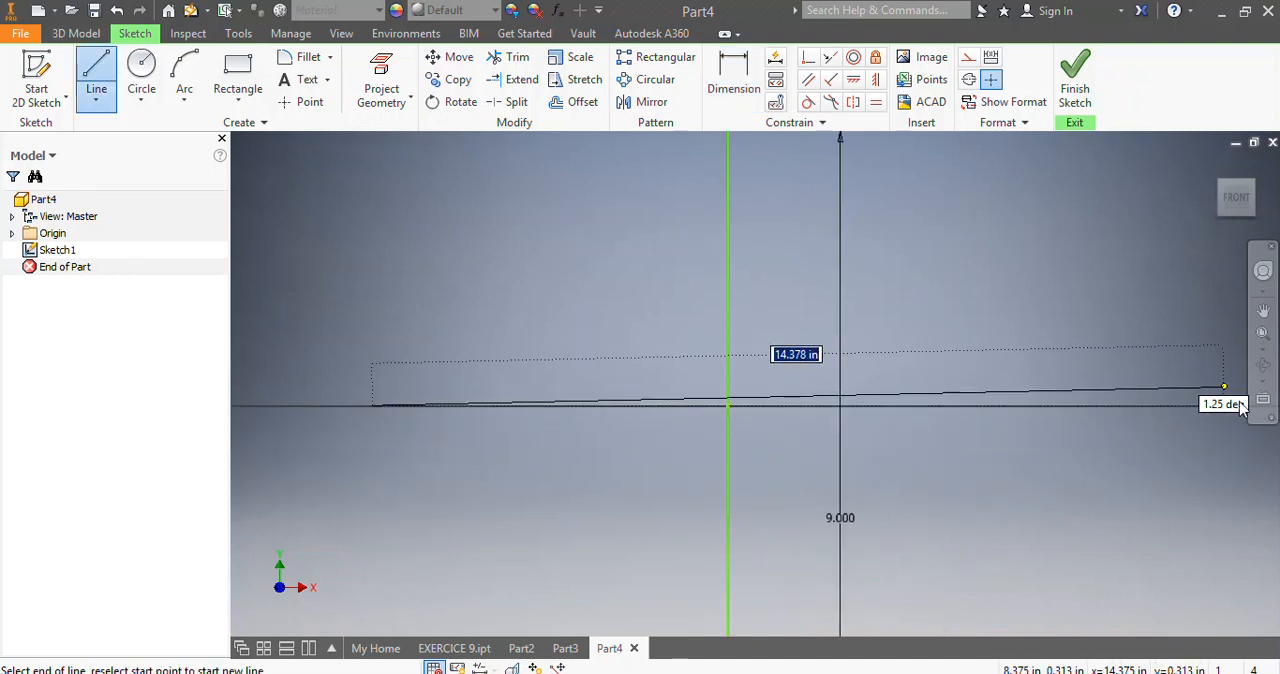
left_click(1220, 404)
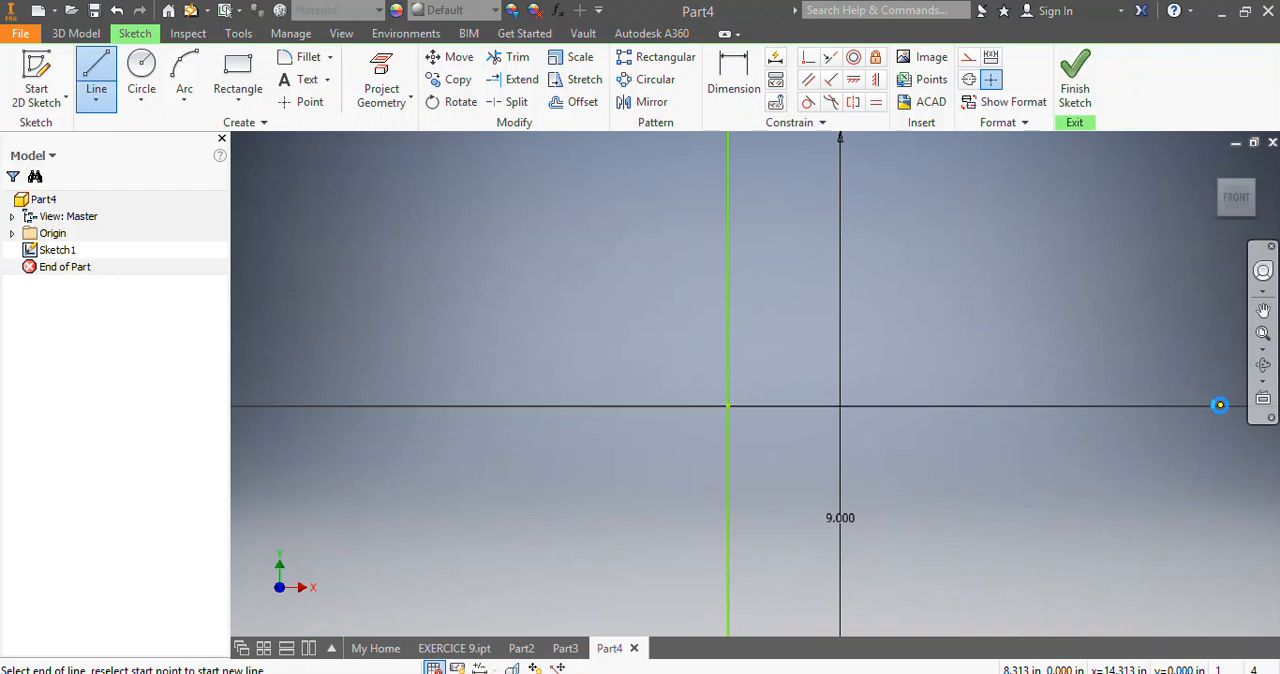
key("Escape")
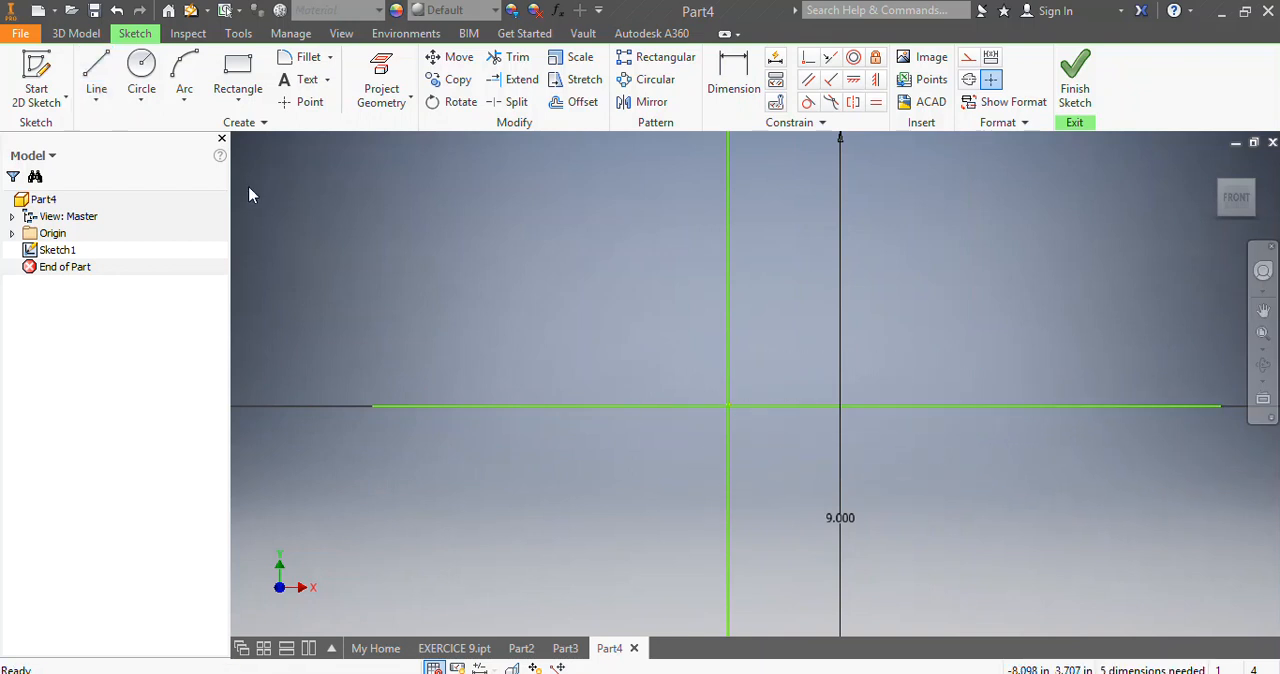
Sketch a rectangle about 5.69 in wide and 5.94 in high around the crossing of the two lines.
left_click(228, 75)
left_click(561, 216)
left_click(898, 568)
Dimension the rectangle's width below its bottom edge and set it to 3.5 in.
left_click(712, 78)
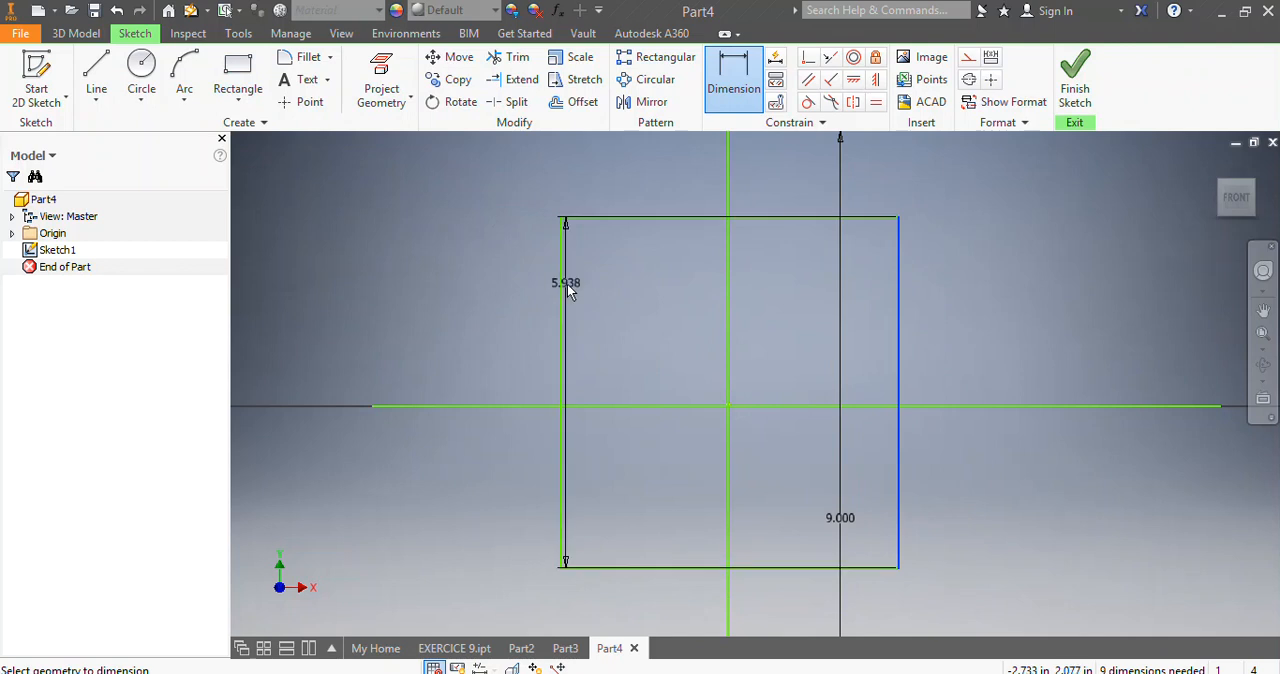
left_click(562, 294)
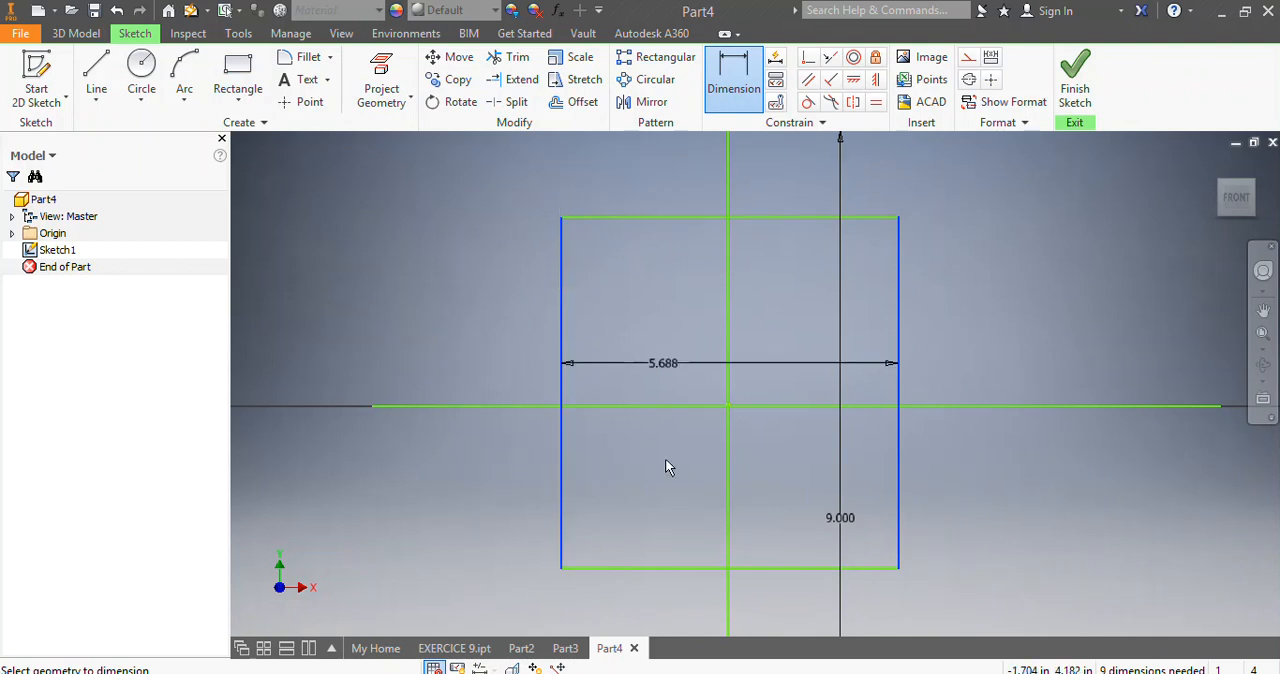
left_click(677, 601)
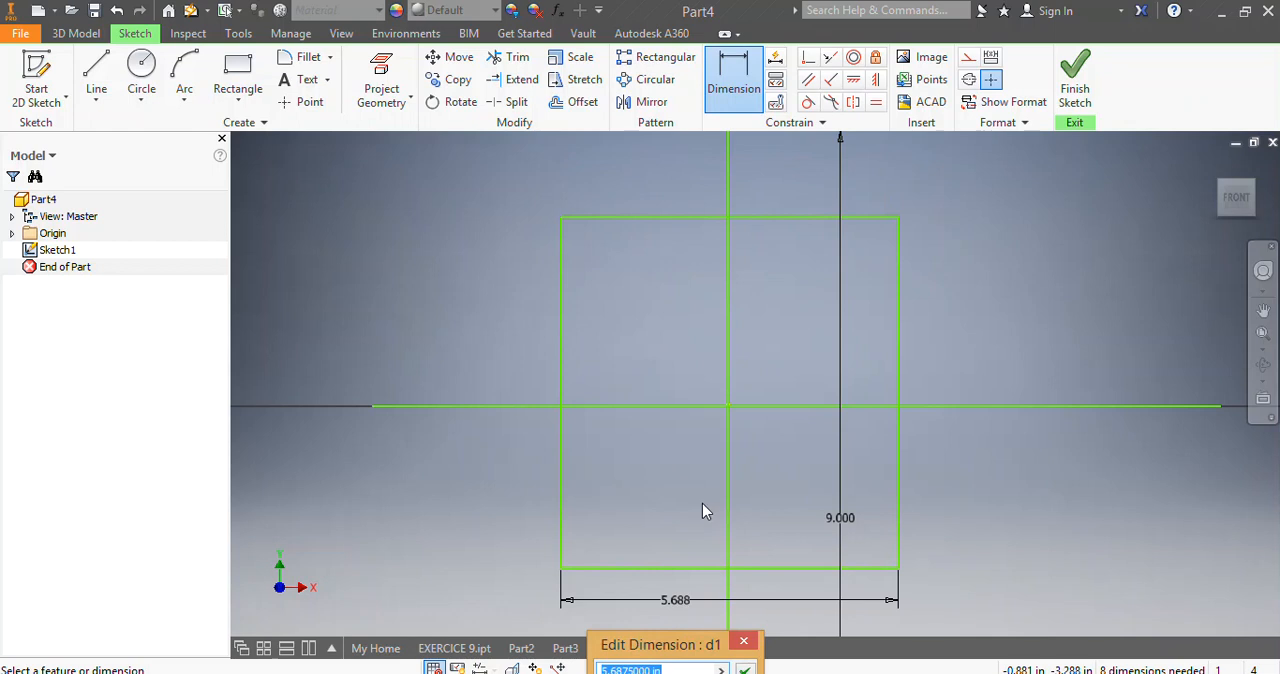
type("3.5")
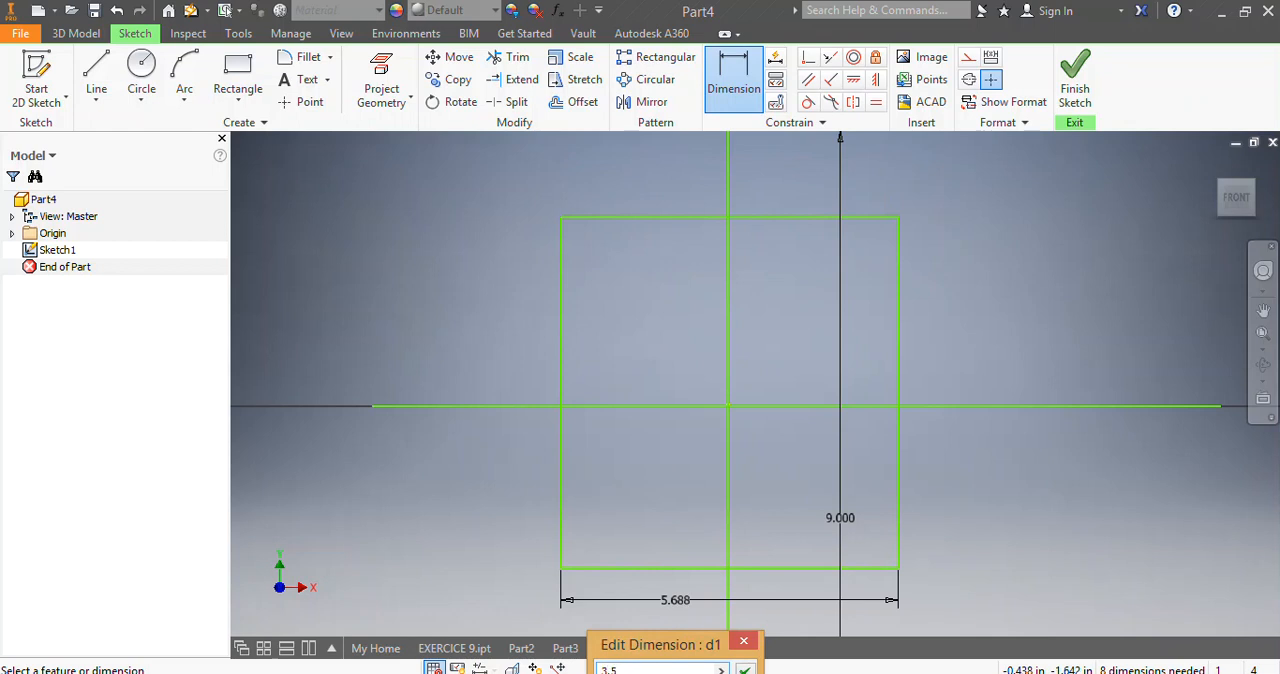
key("Return")
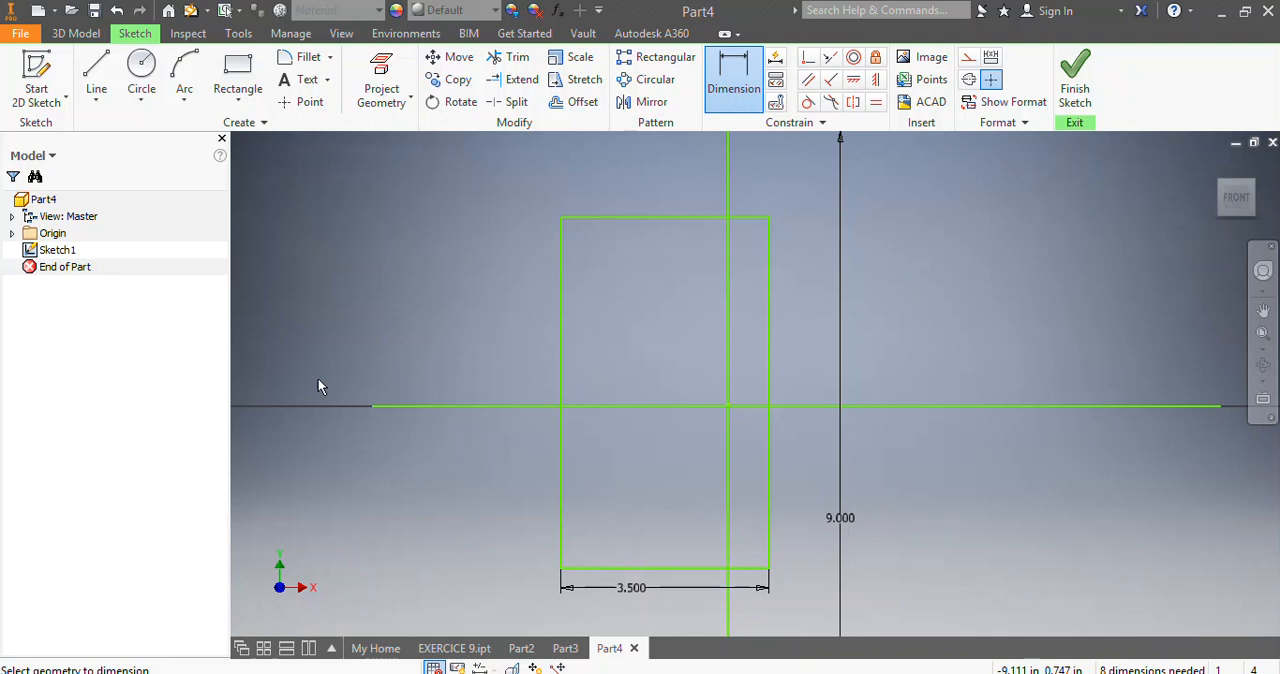
Dimension the rectangle's height beside its left edge and set it to 4 in.
left_click(639, 216)
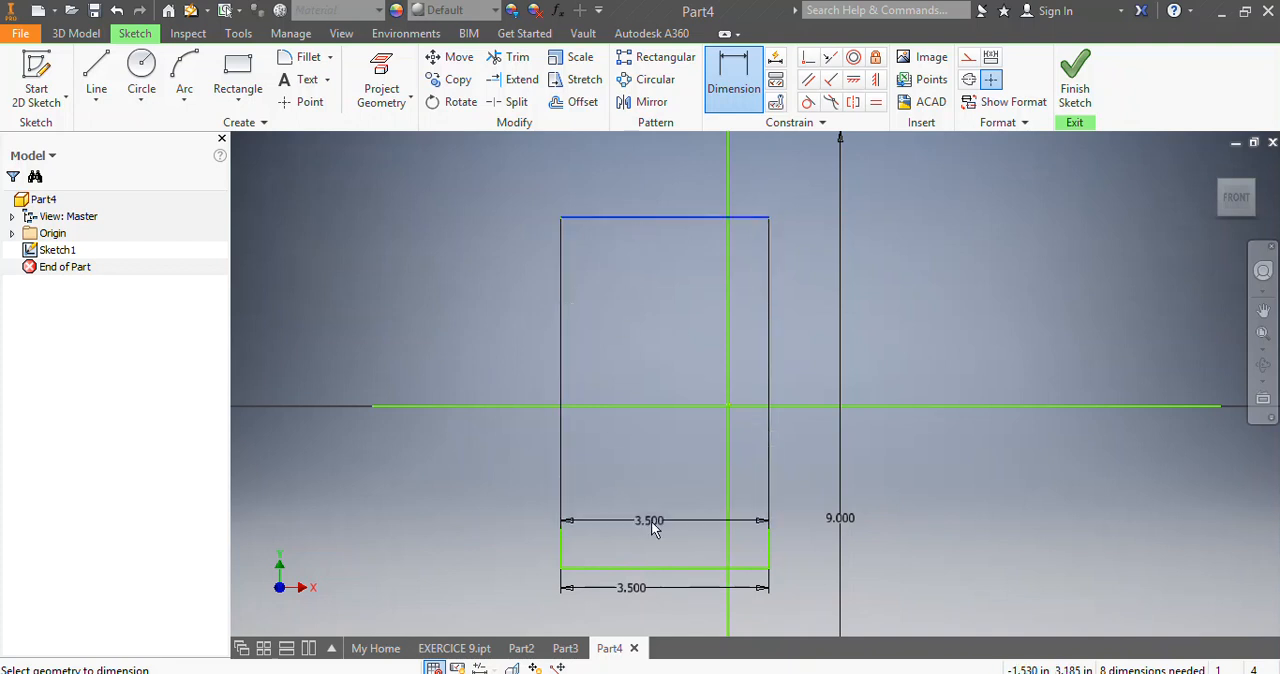
left_click(641, 578)
left_click(494, 501)
type("4")
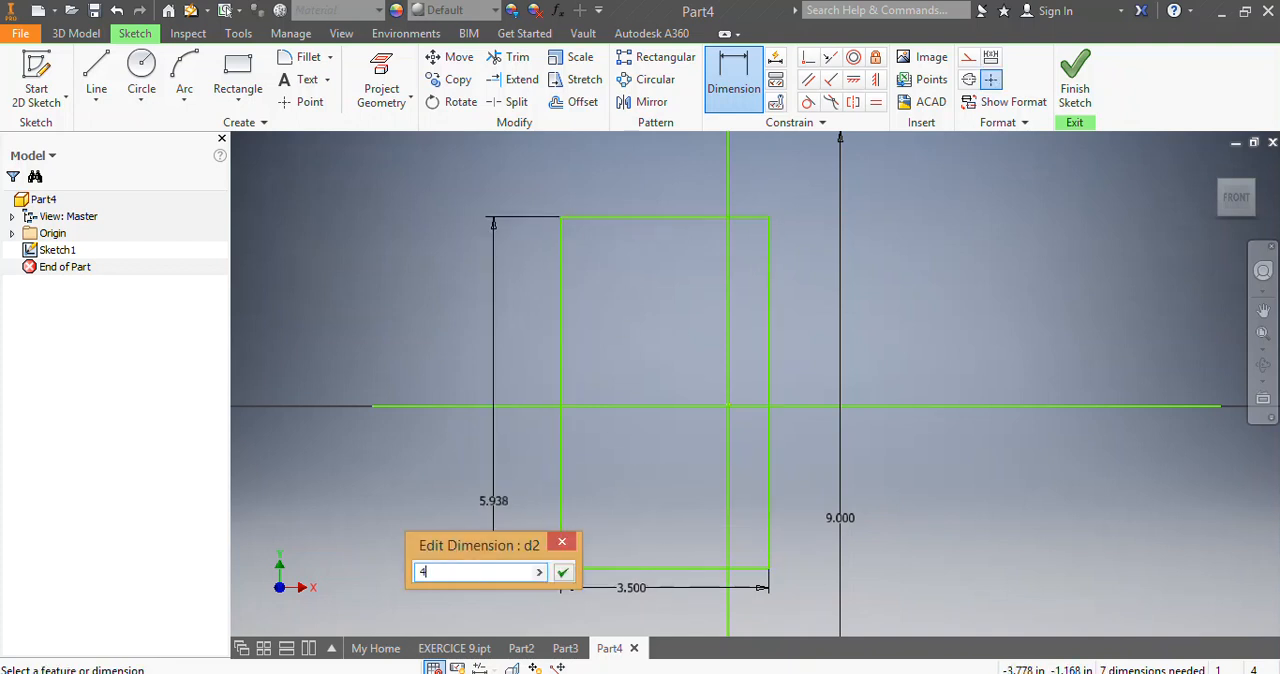
key("Return")
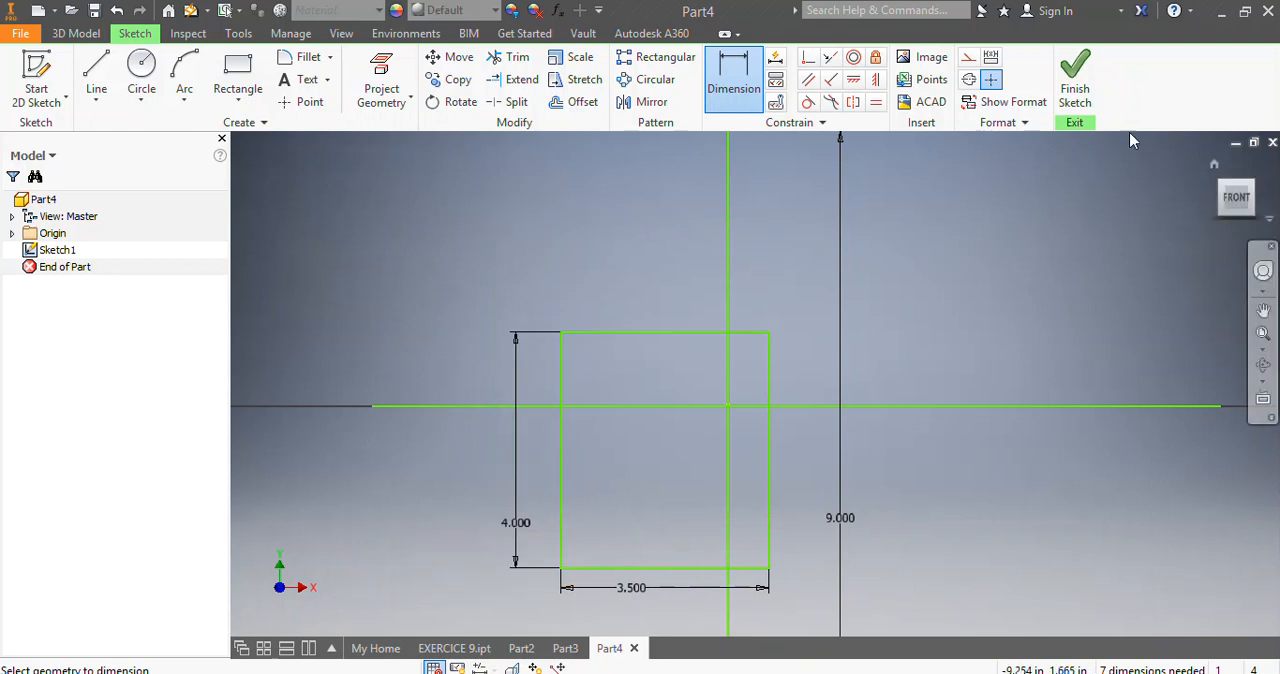
Dimension the distance between the vertical line and the rectangle's right edge and set it to 1.75 in.
left_click(745, 88)
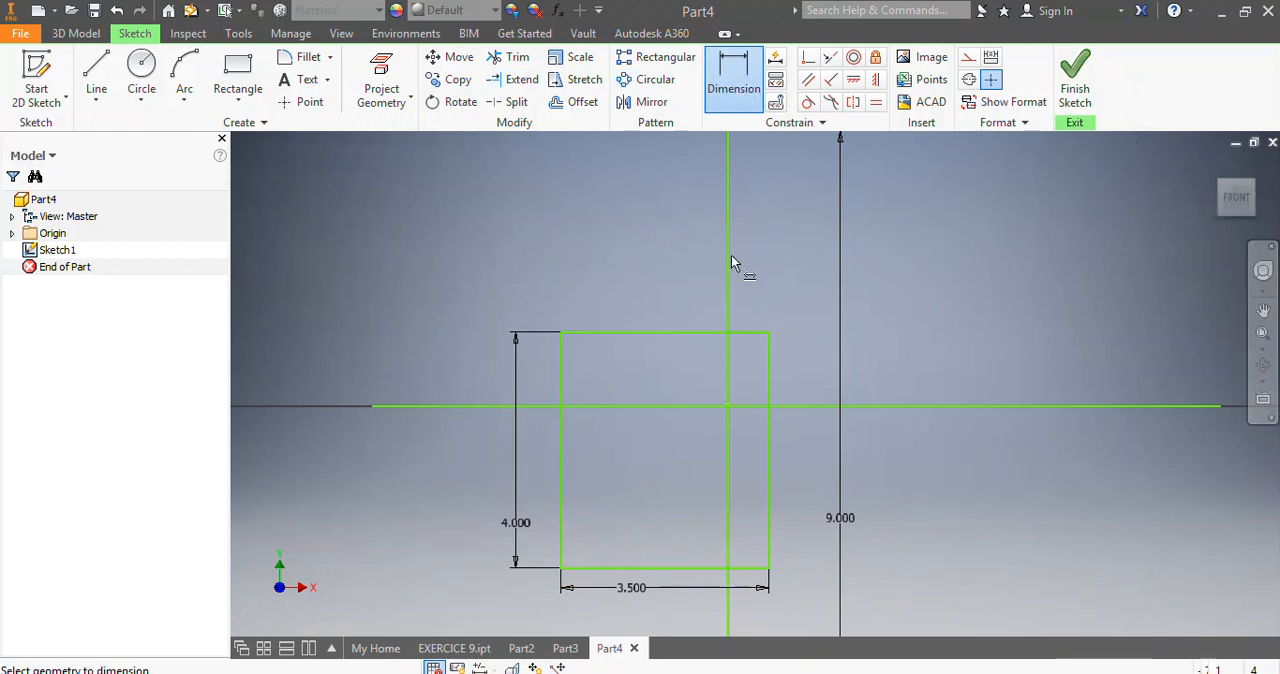
left_click(769, 349)
left_click(763, 275)
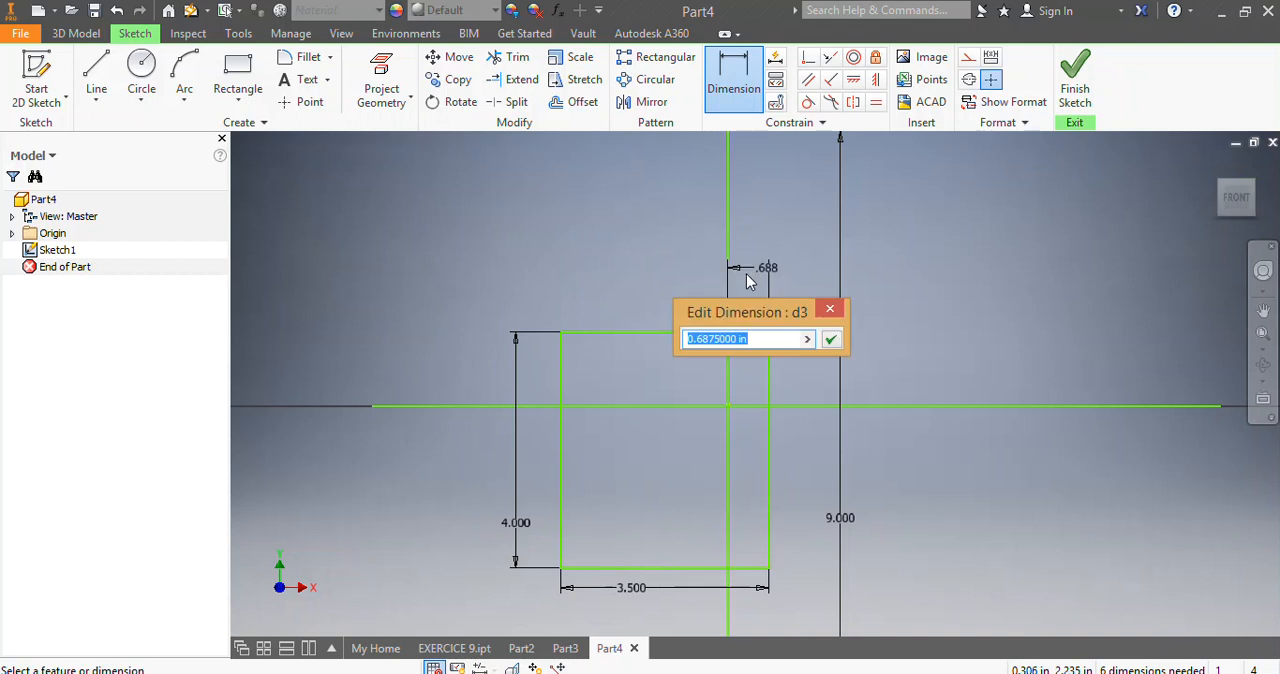
type("1.7")
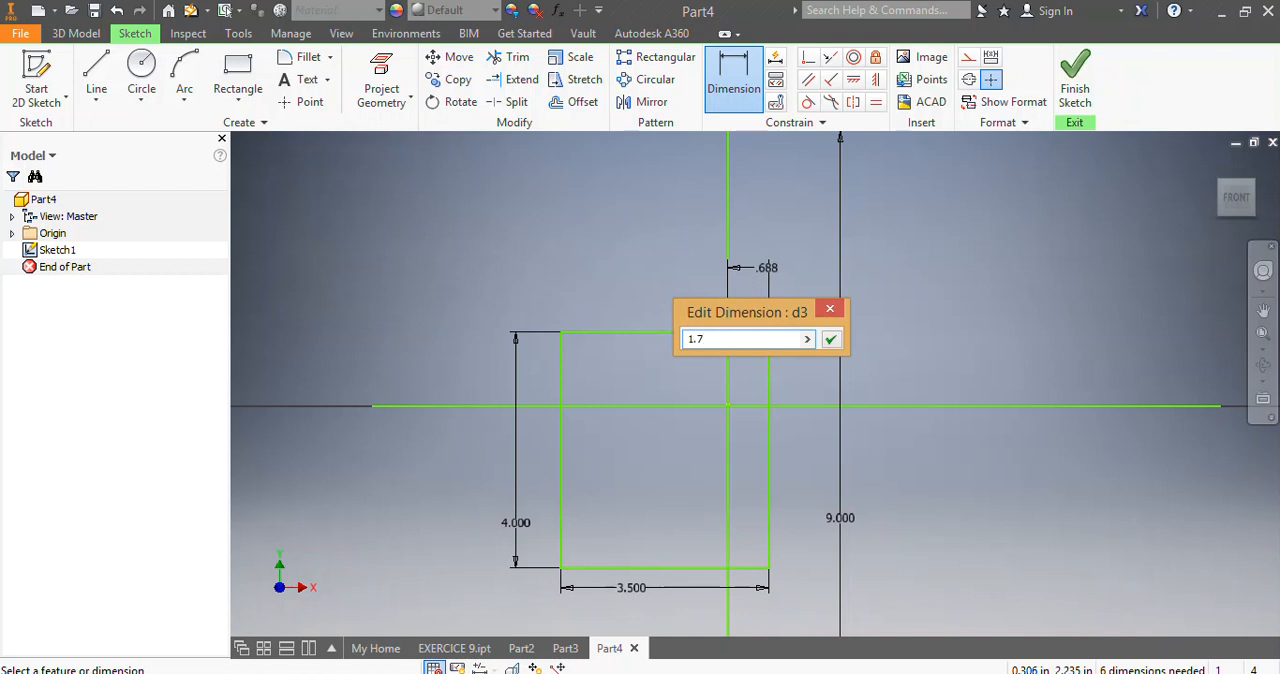
type("5")
key("Return")
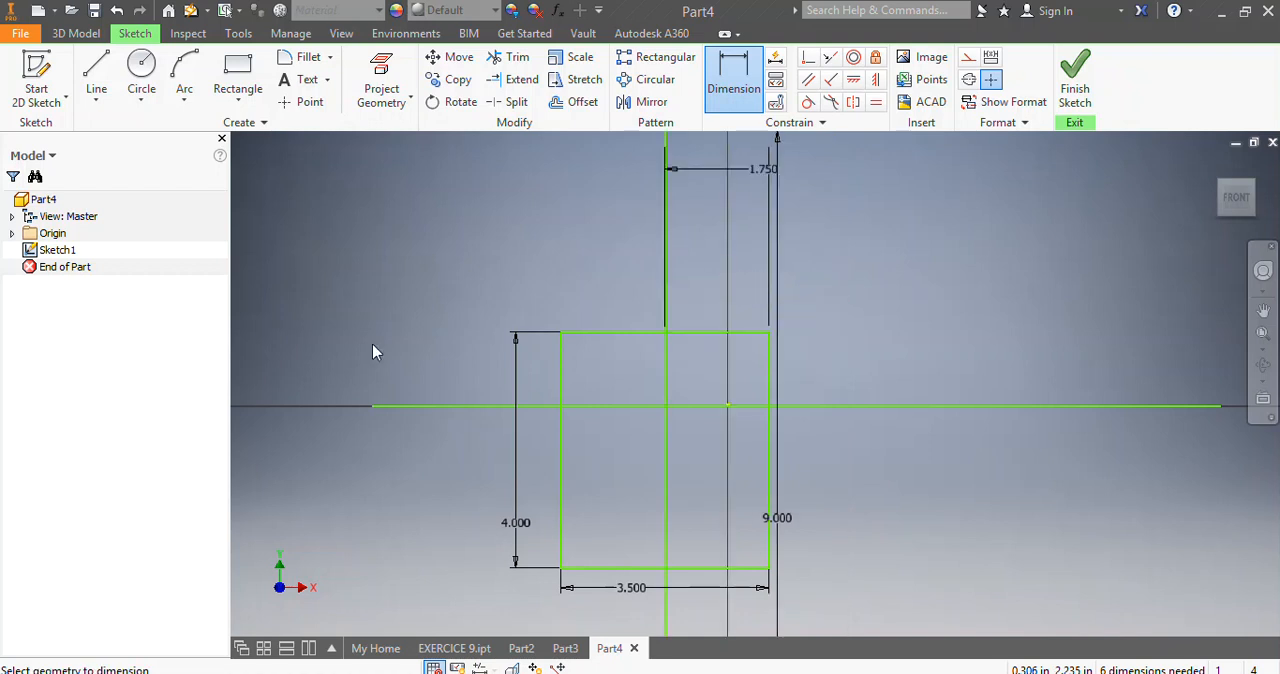
Move the vertical line, together with the rectangle, back onto the Y axis through the origin.
scroll(765, 408, "down", 3)
scroll(679, 426, "up", 3)
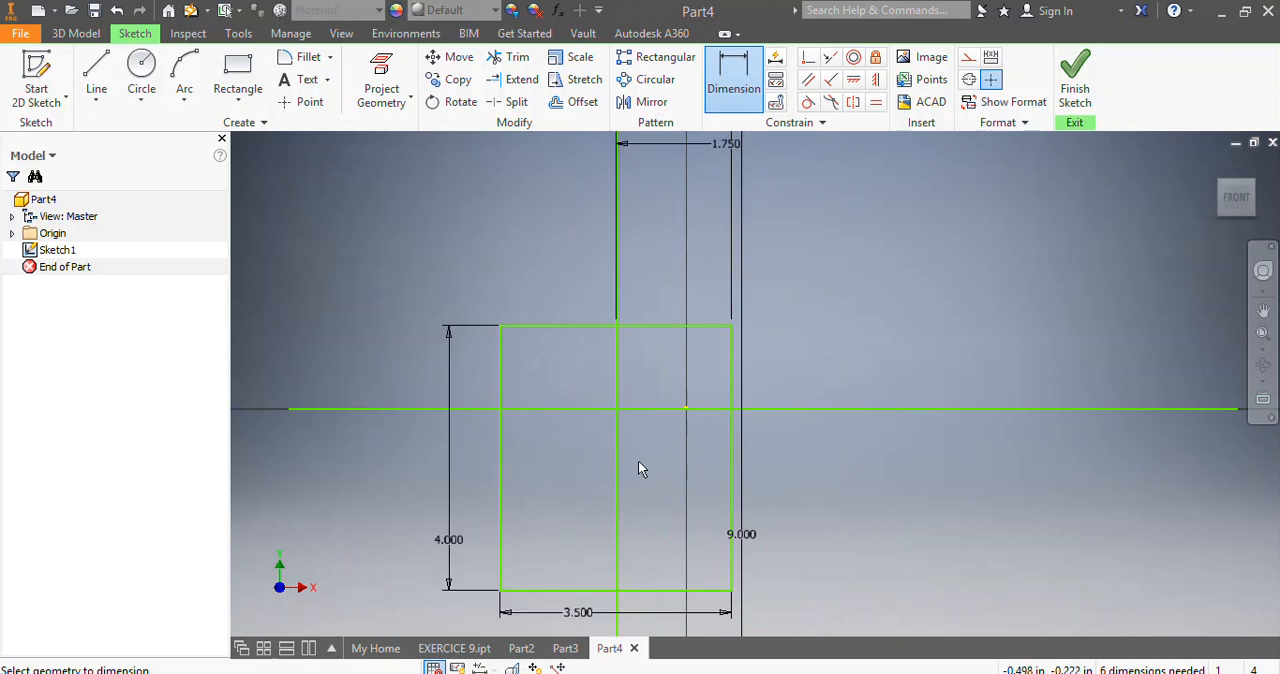
key("Escape")
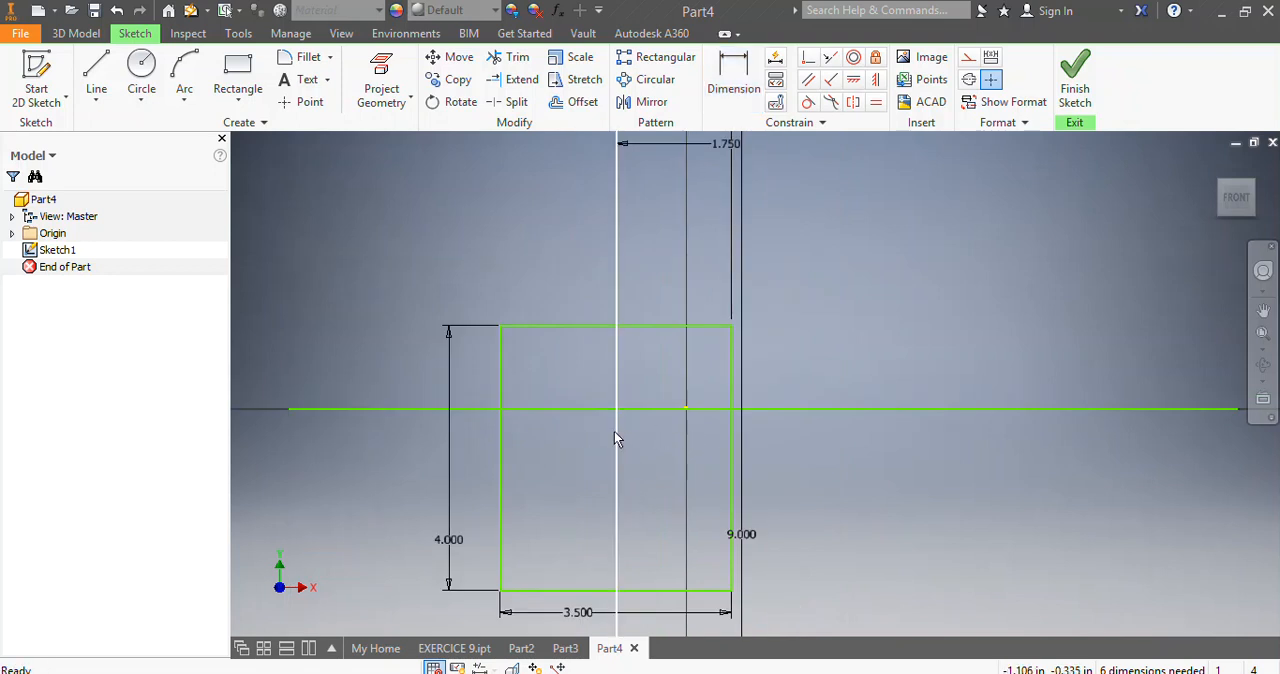
left_click_drag(617, 438, 686, 434)
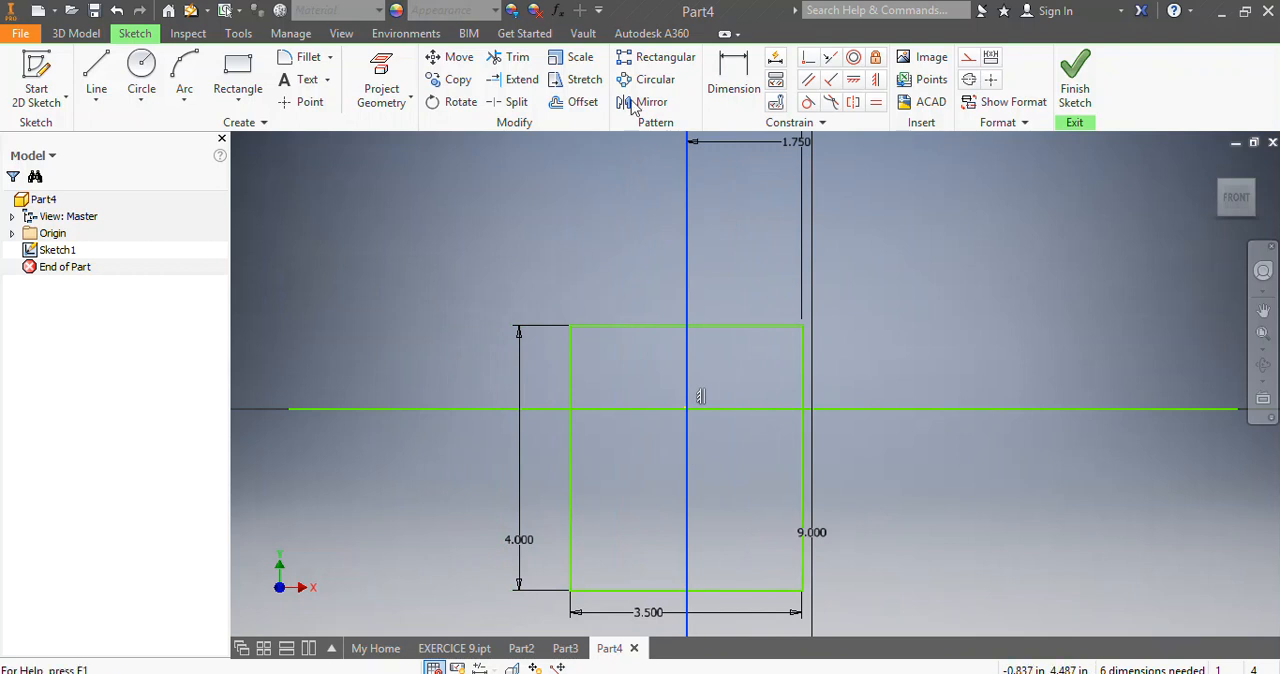
Dimension the distance between the horizontal line and the rectangle's bottom edge and set it to 1.75 in.
left_click(734, 81)
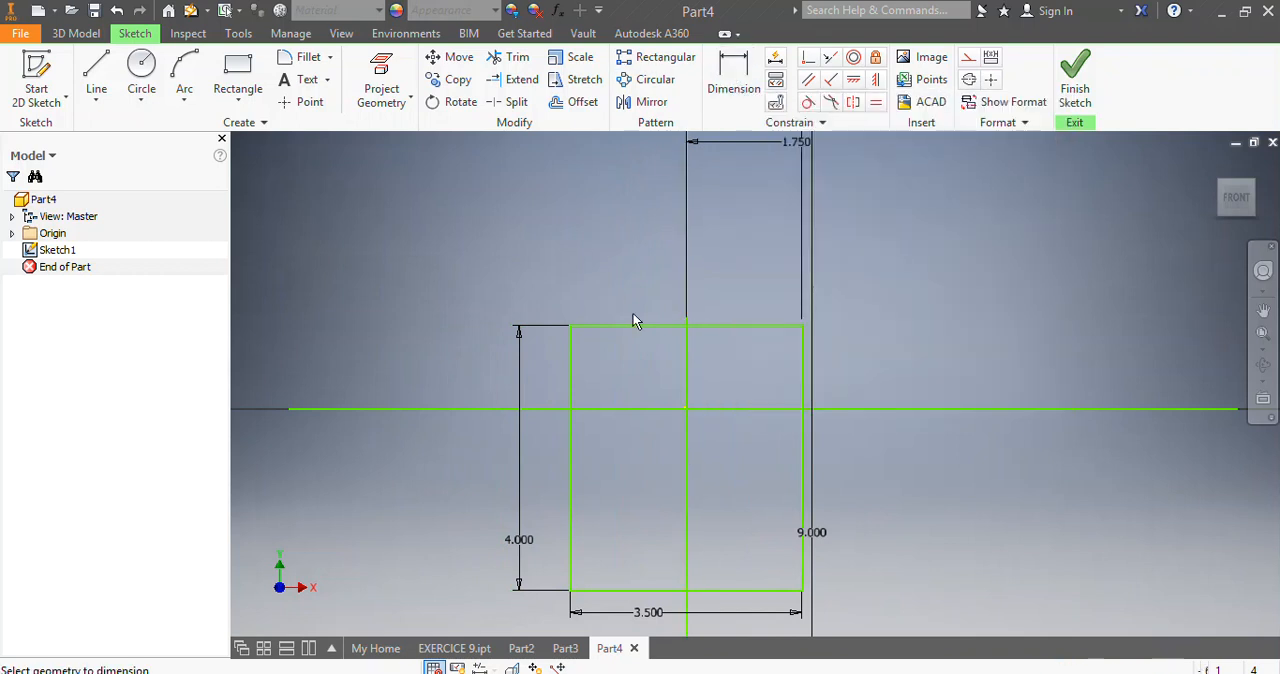
left_click(712, 410)
left_click(742, 591)
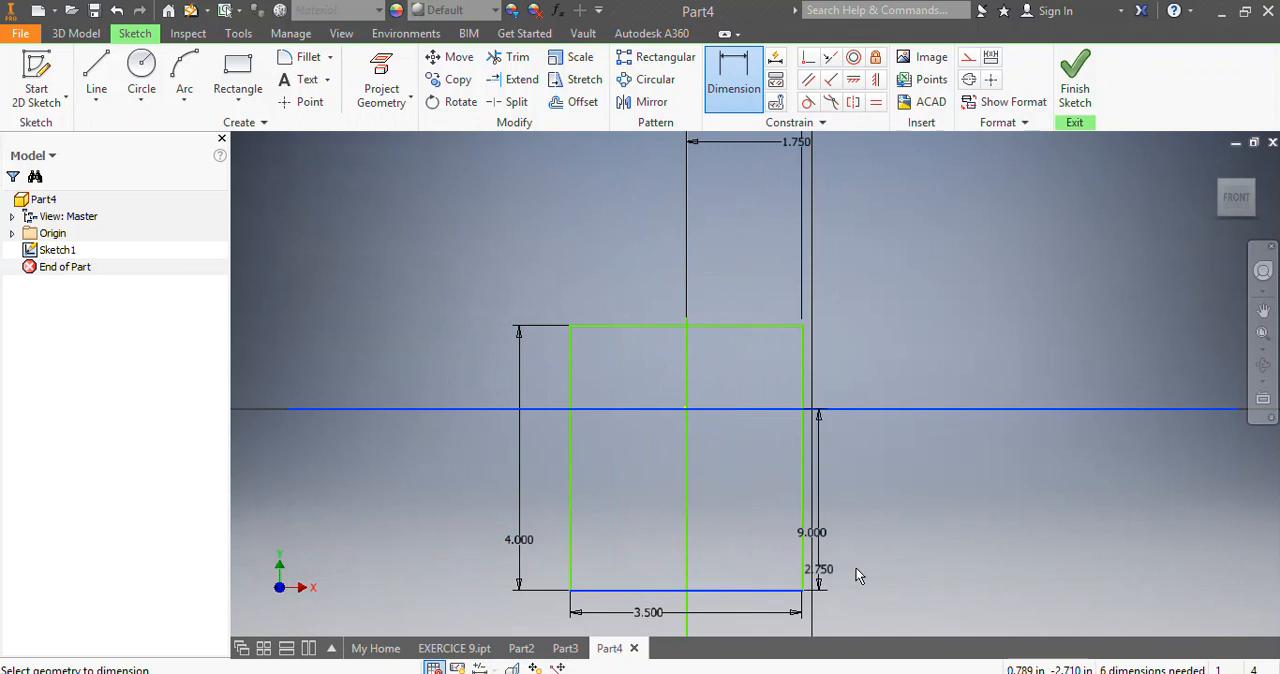
left_click(932, 530)
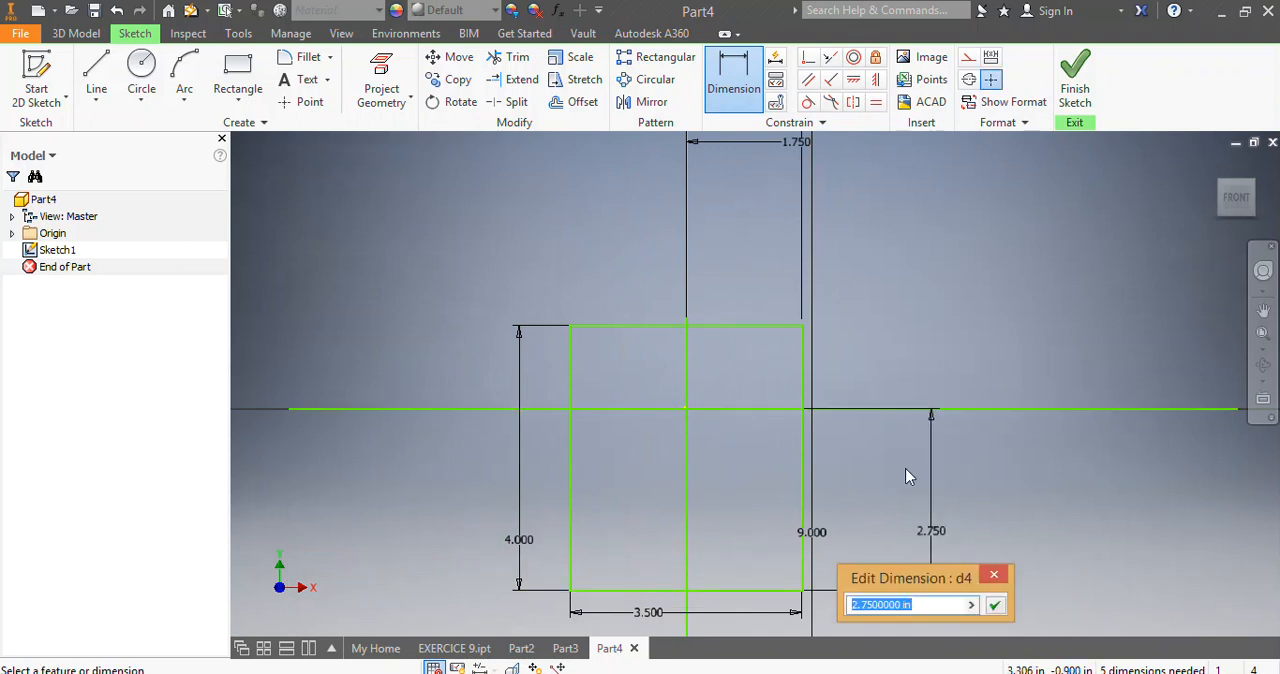
type("1")
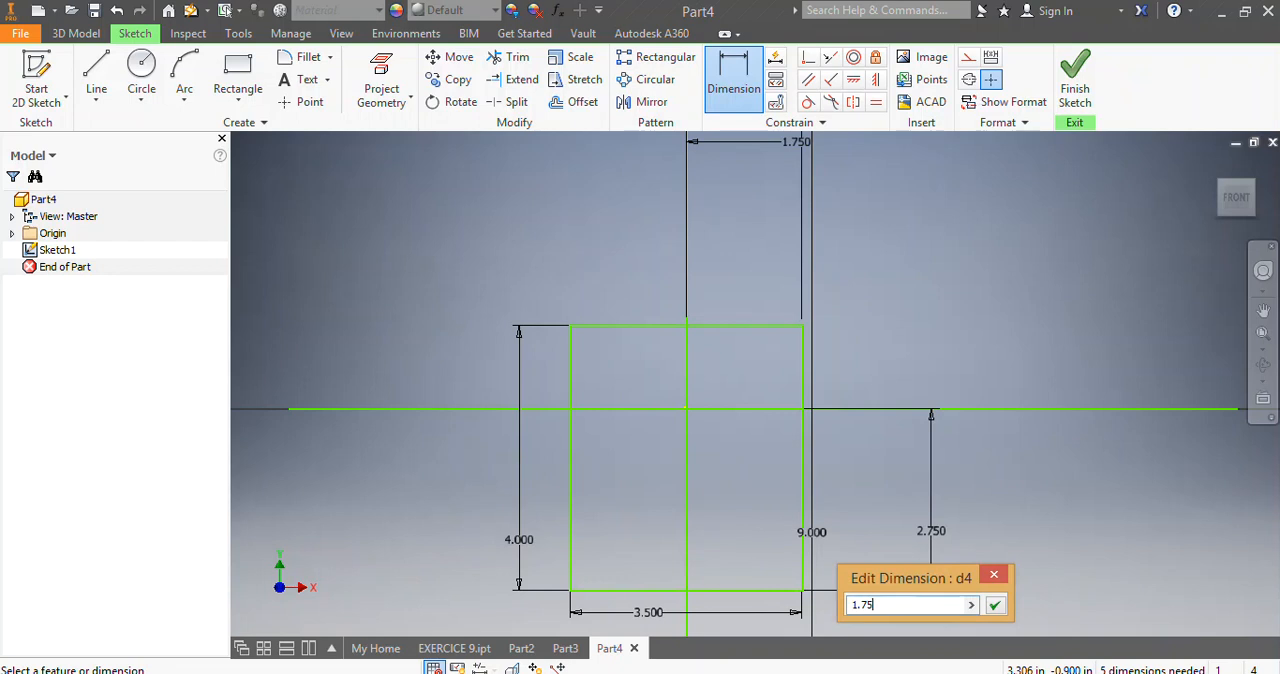
type(".75")
key("Return")
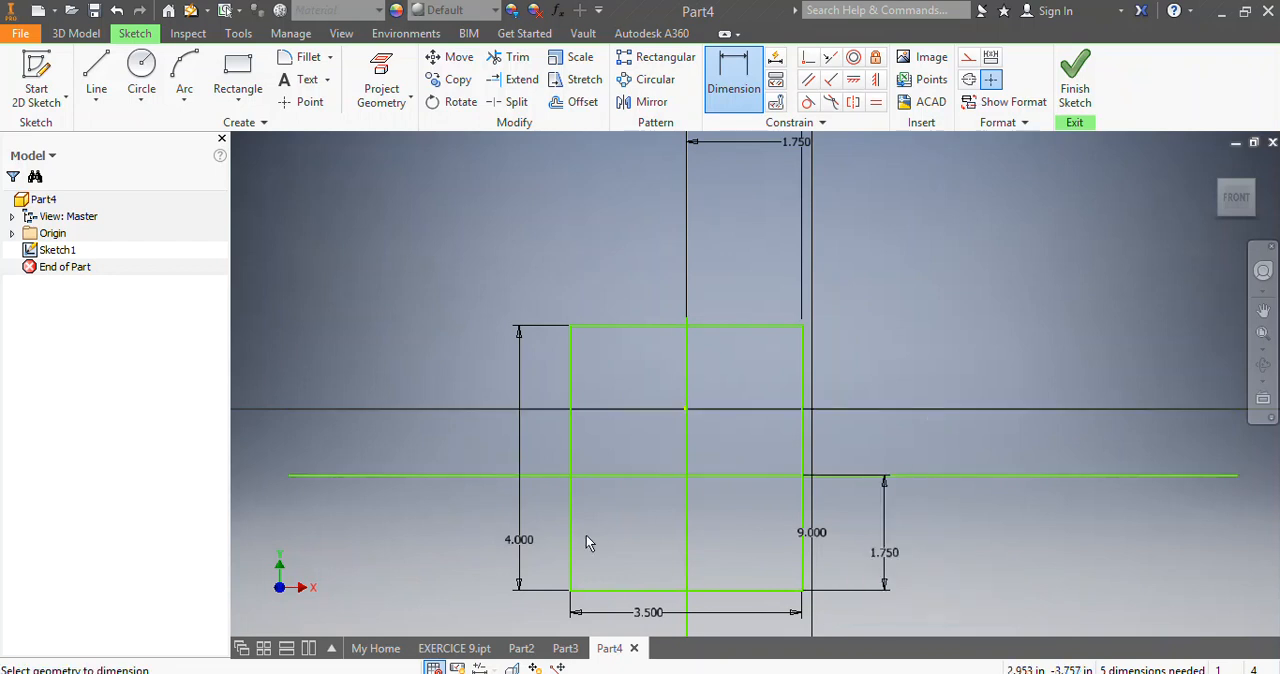
Move the horizontal line, together with the rectangle, up onto the X axis through the origin.
left_click(706, 476)
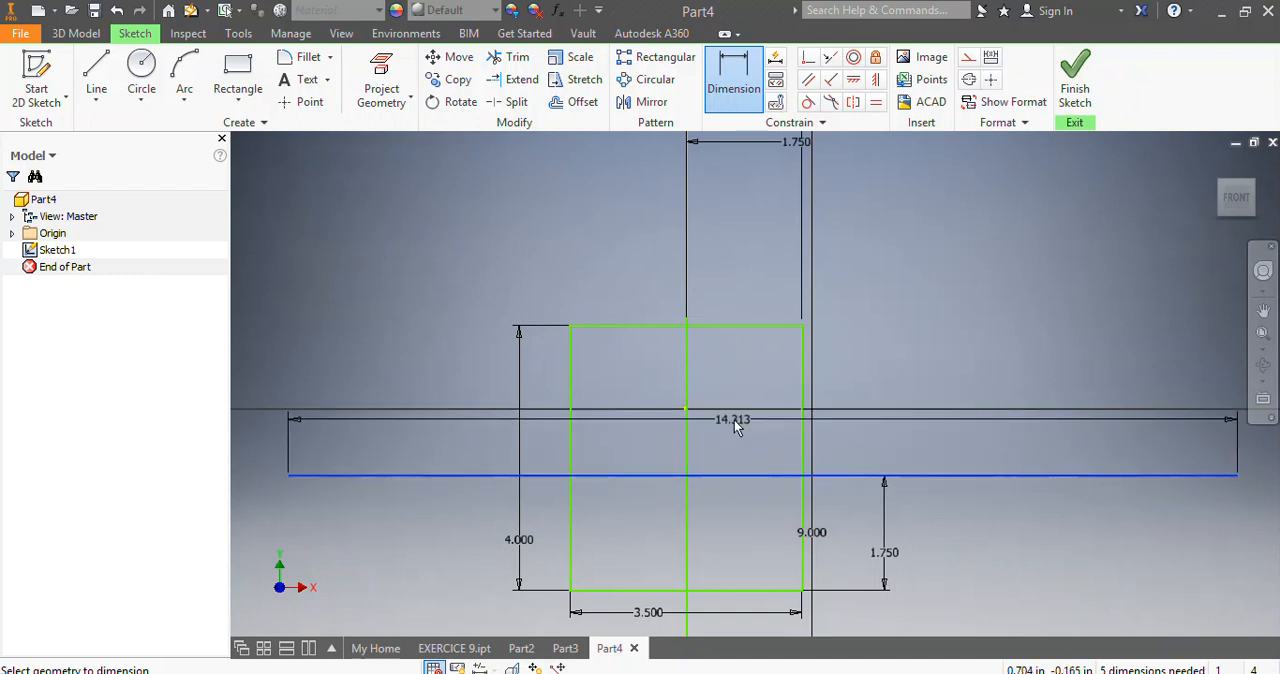
key("Escape")
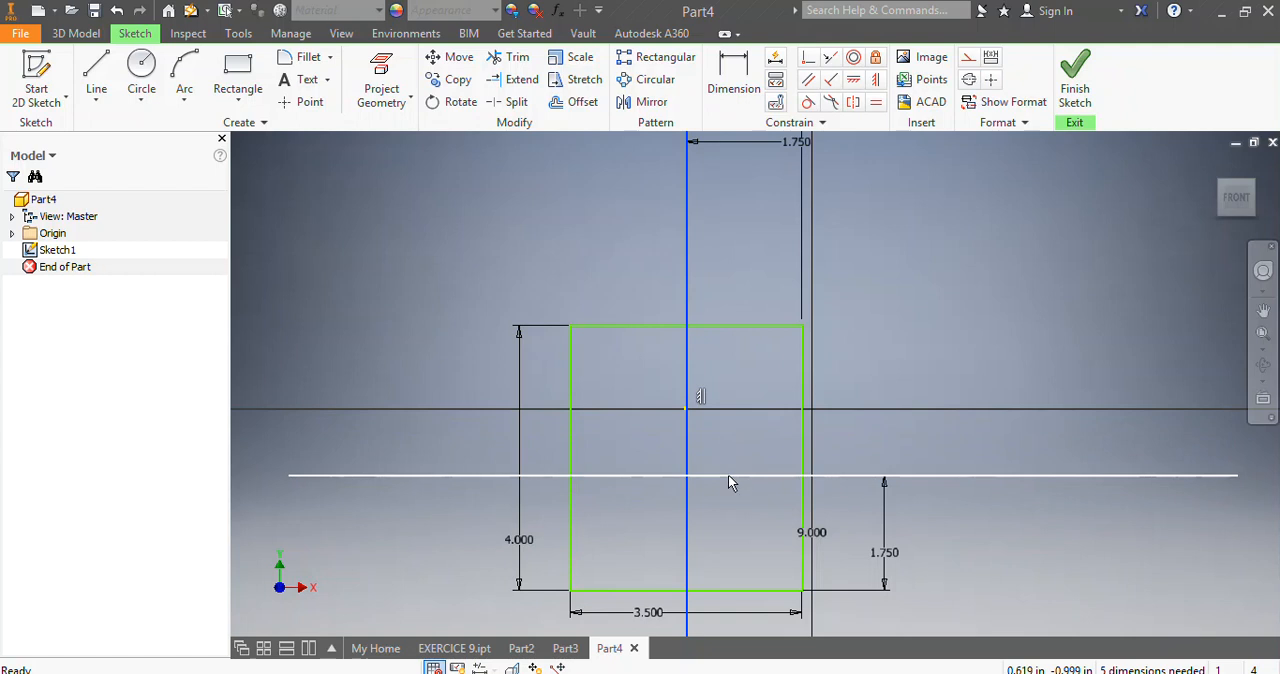
left_click_drag(728, 477, 728, 410)
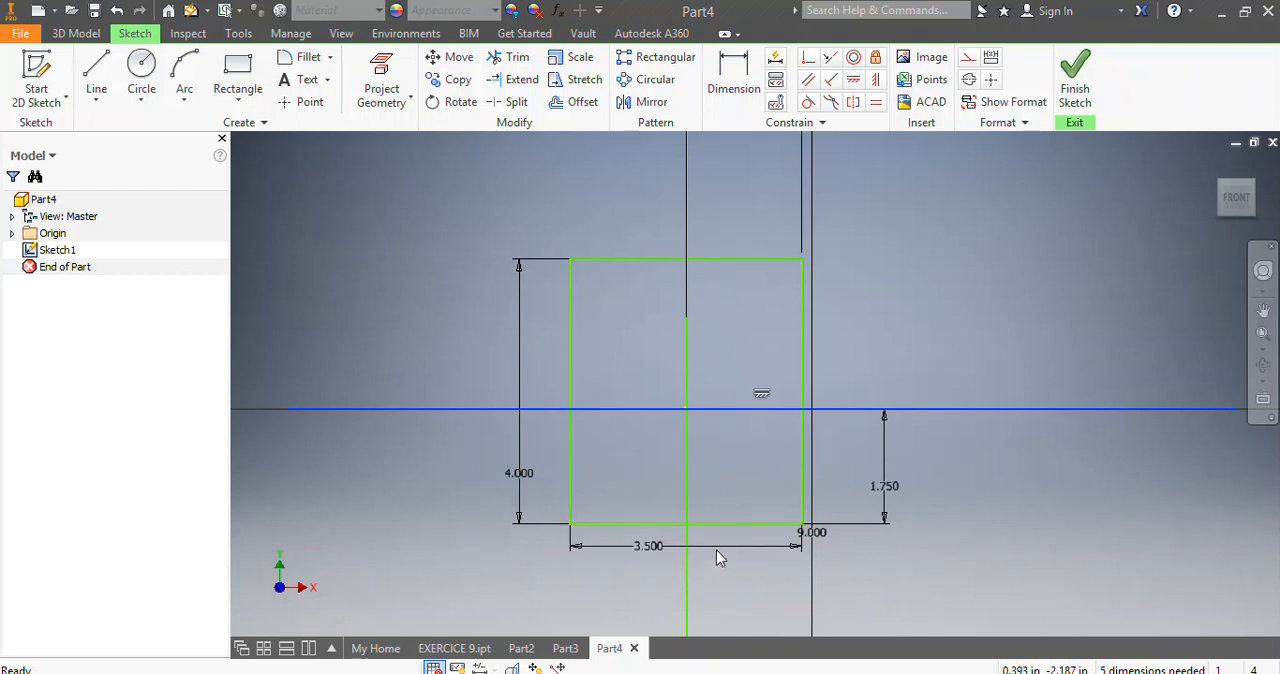
Sketch a rectangle about 1.6 in wide and 1.8 in tall, running down from the outer rectangle's top edge across the vertical centre line.
scroll(718, 546, "up", 3)
scroll(698, 466, "down", 2)
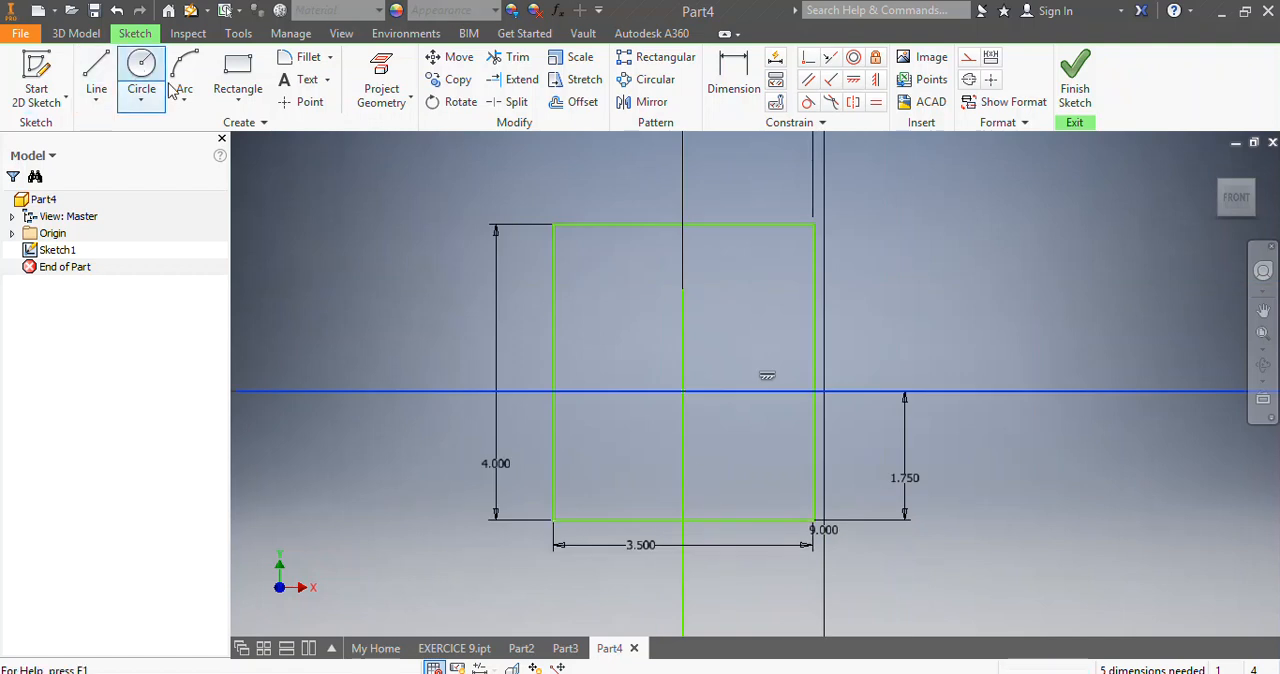
left_click(234, 72)
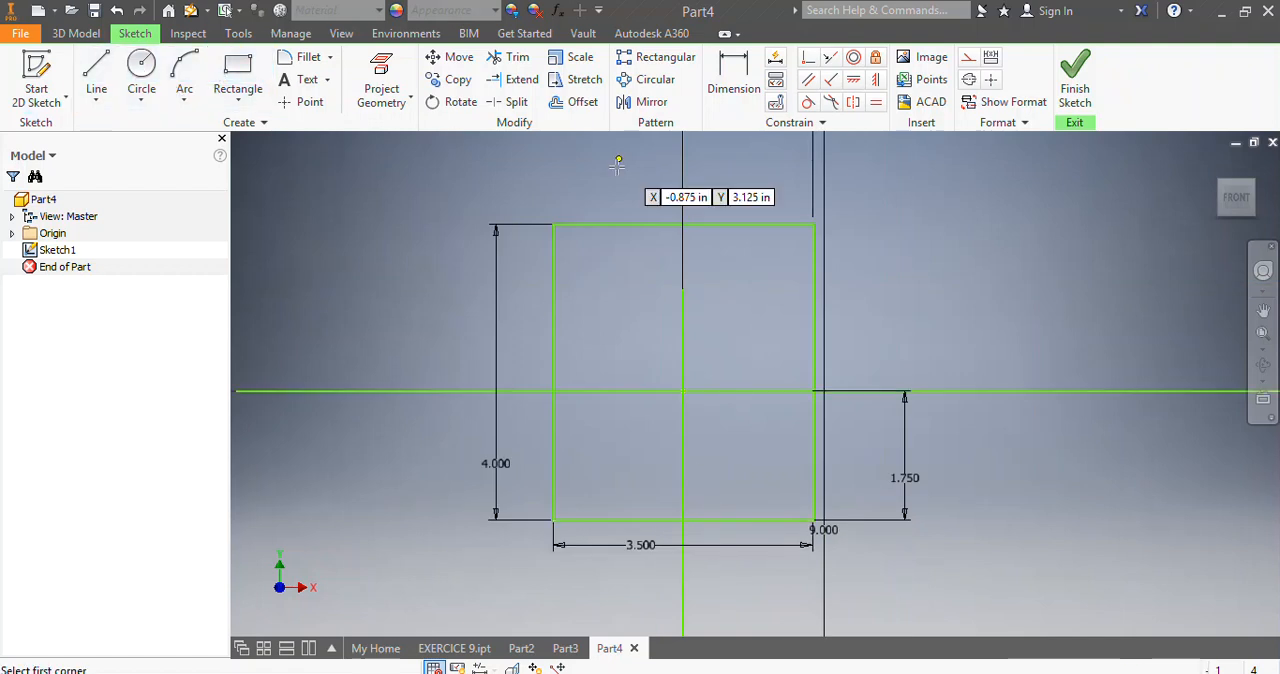
left_click(627, 224)
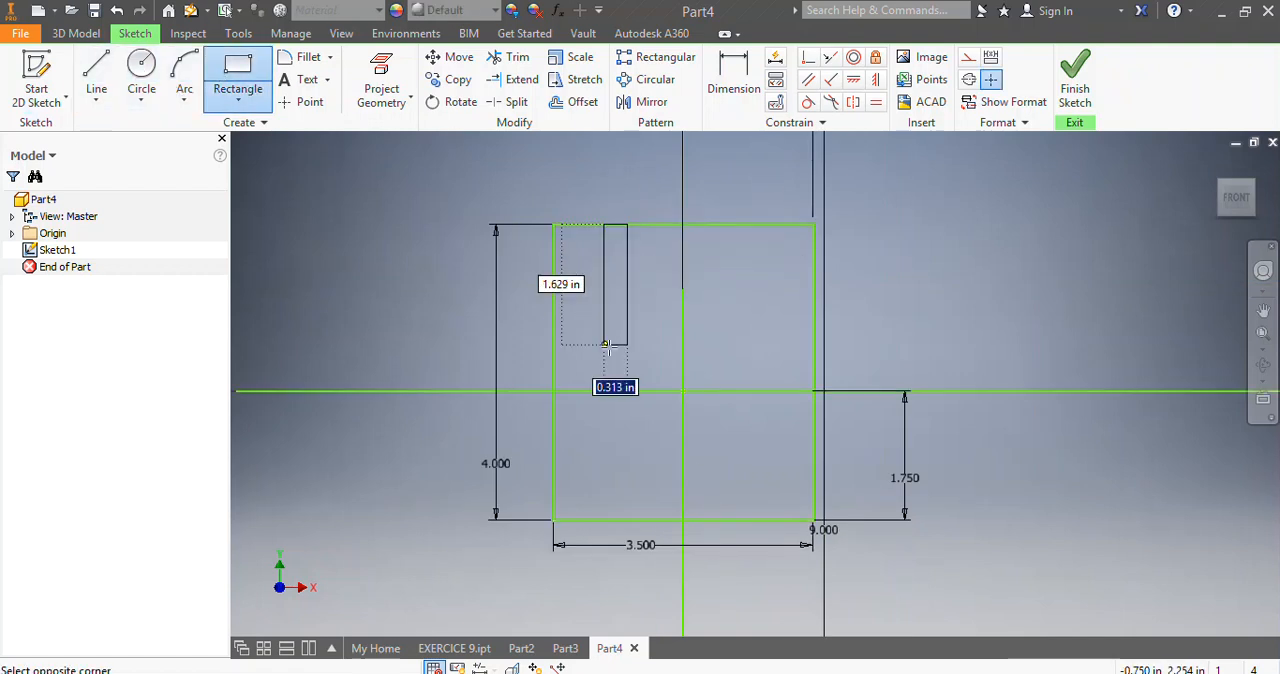
left_click(748, 357)
key("Escape")
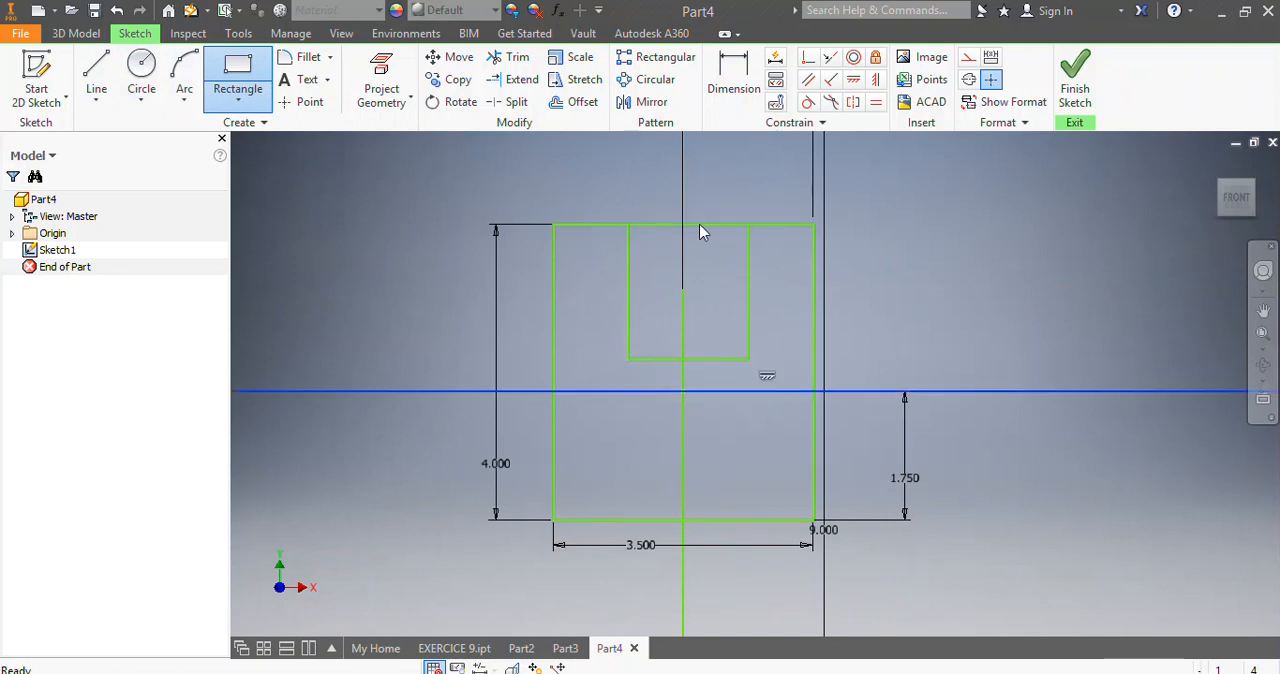
Dimension the gap between the inner rectangle's right edge and the outer rectangle's right edge and set it to 0.875 in.
left_click(720, 60)
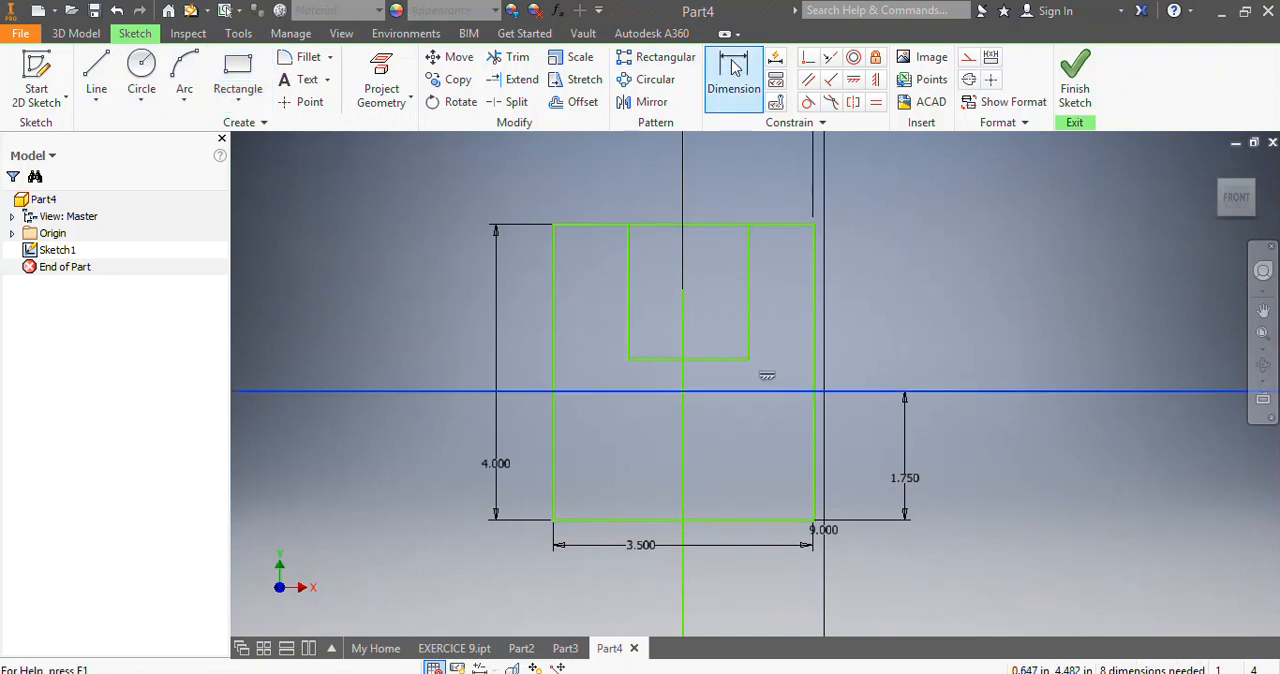
left_click(748, 266)
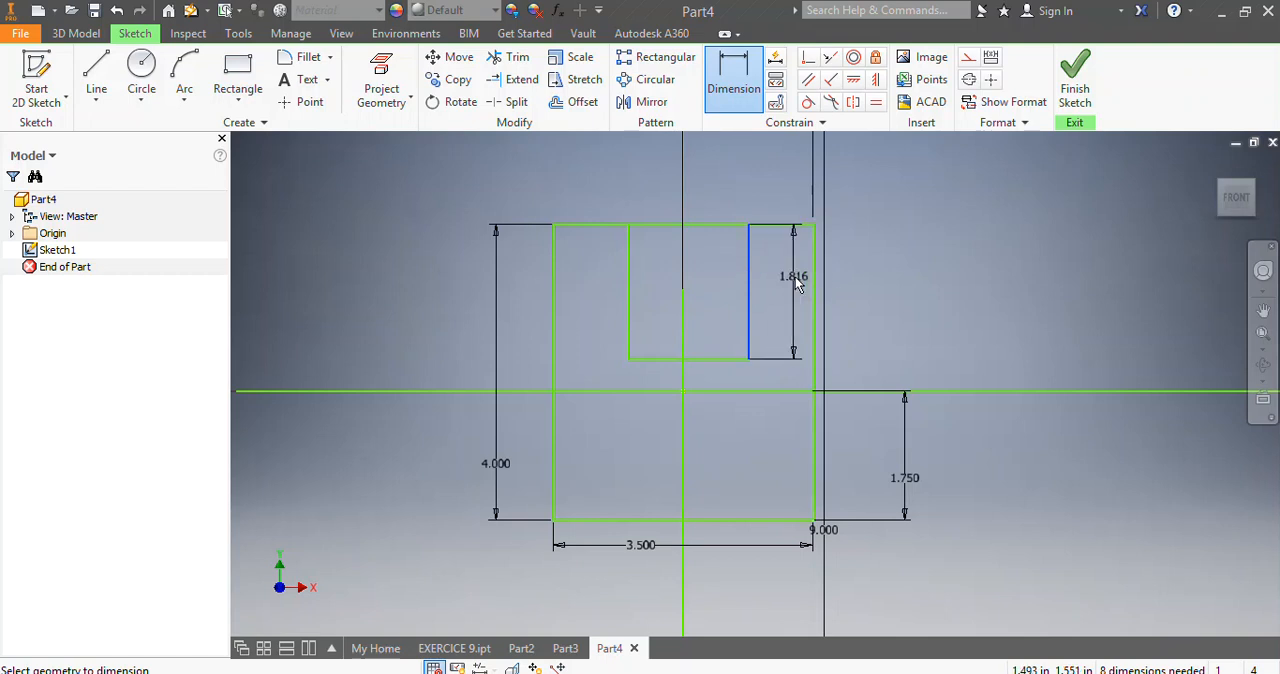
left_click(815, 281)
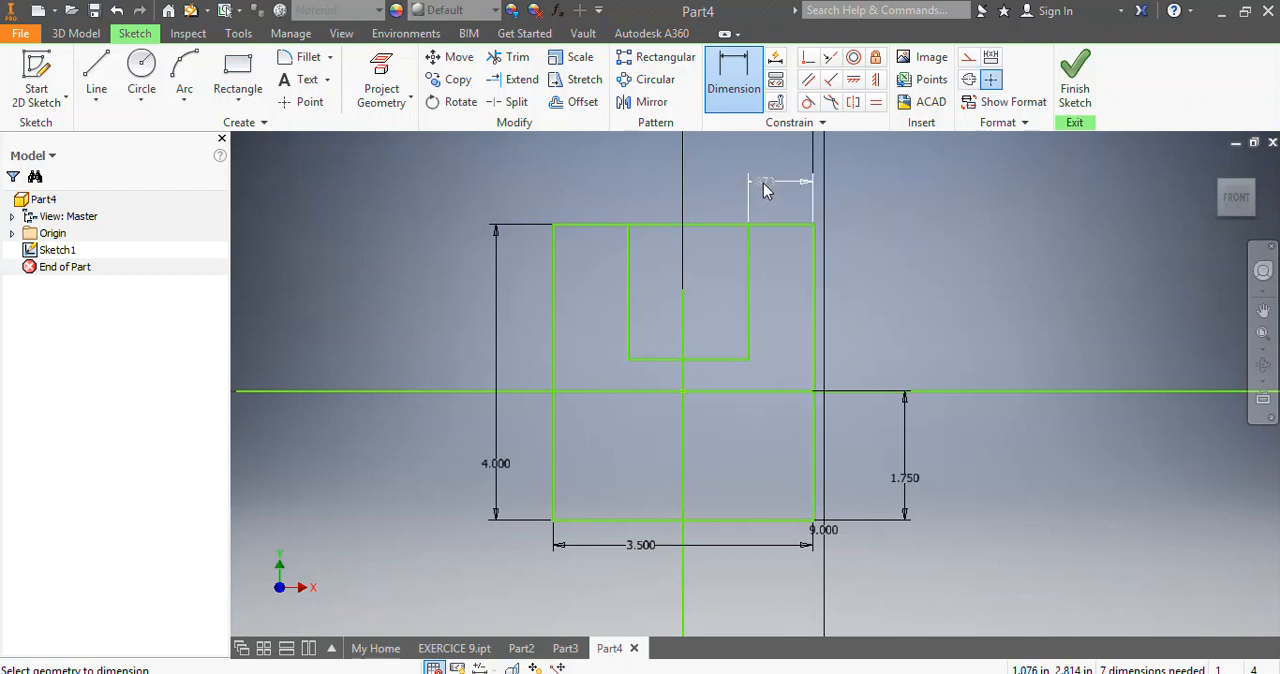
left_click(763, 186)
type("0.875")
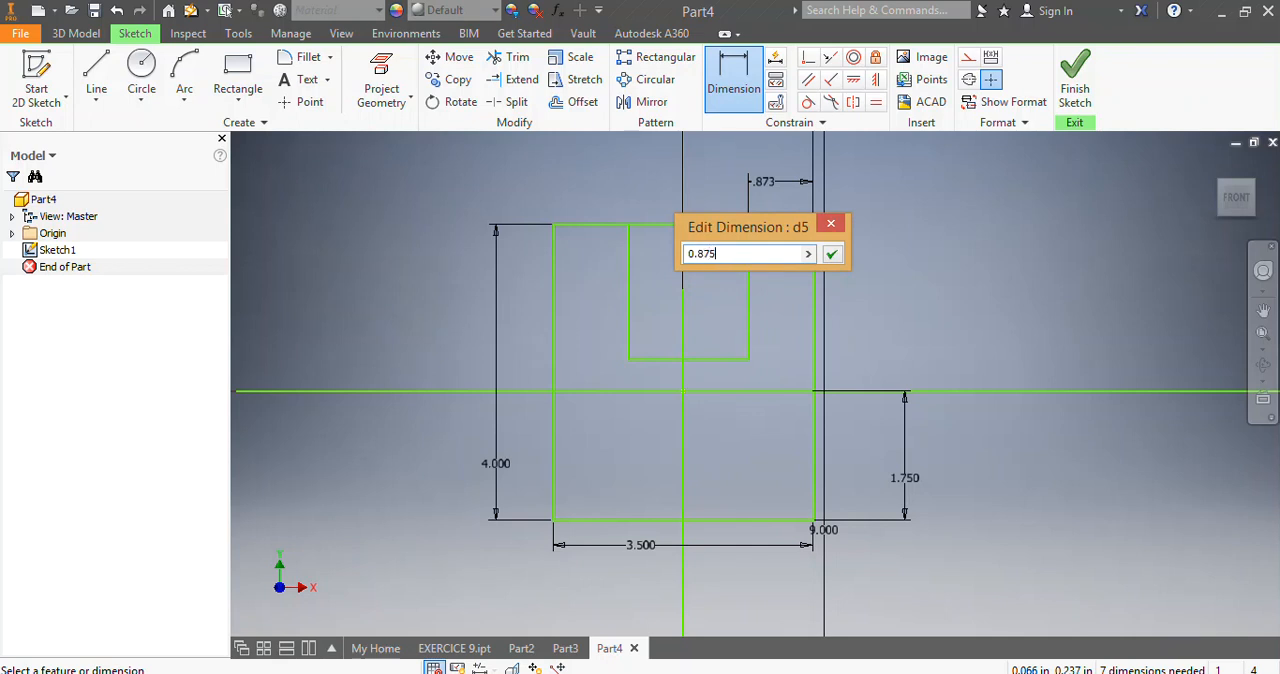
key("Return")
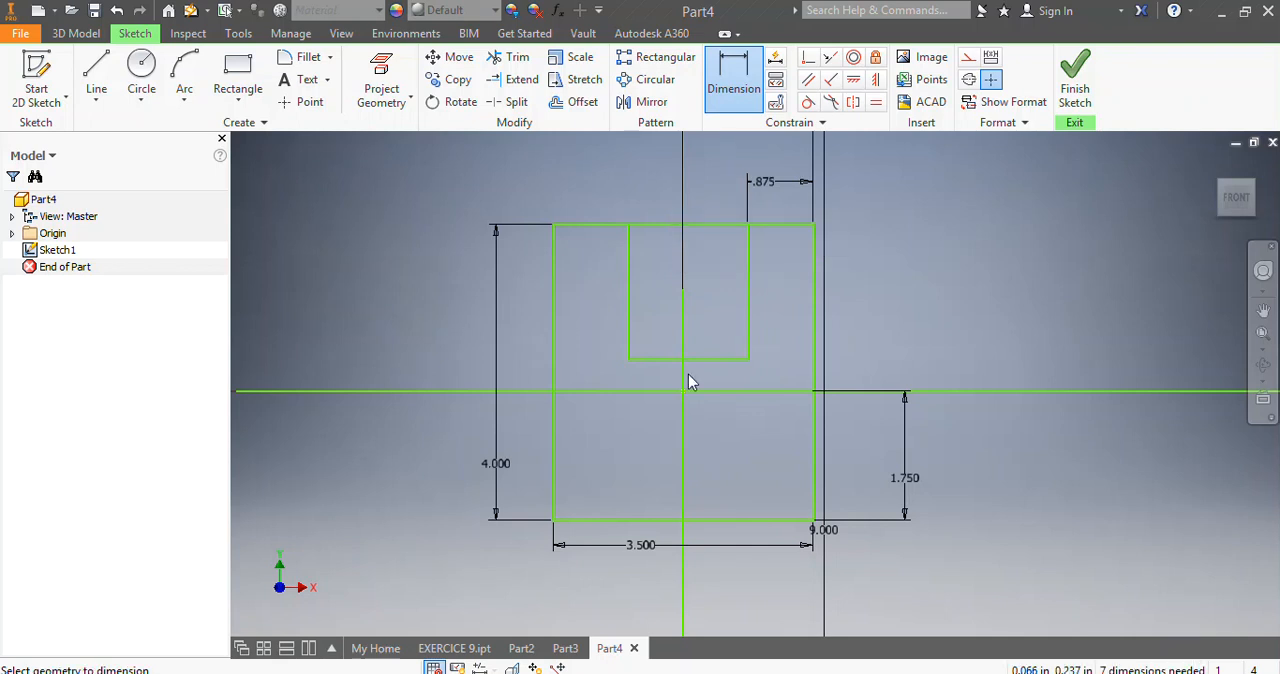
Dimension the gap between the inner rectangle's left edge and the outer rectangle's left edge and set it to 0.875 in.
left_click(626, 285)
left_click(555, 269)
left_click(588, 172)
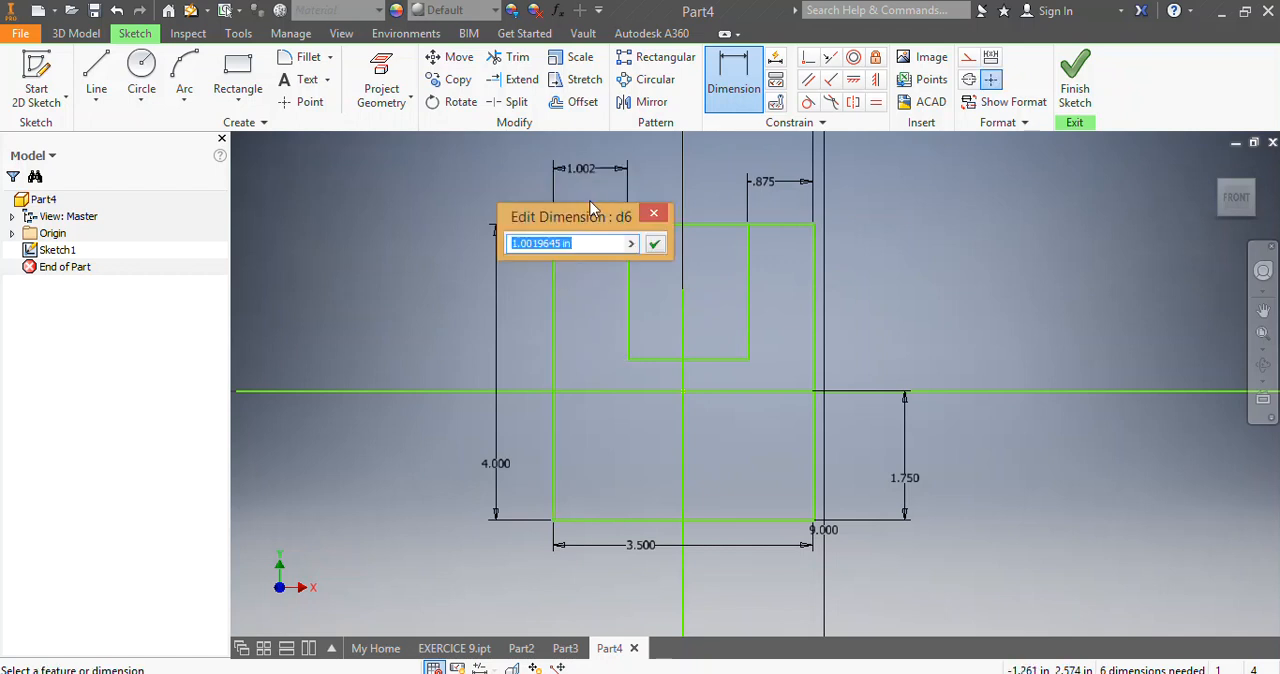
type("0.875")
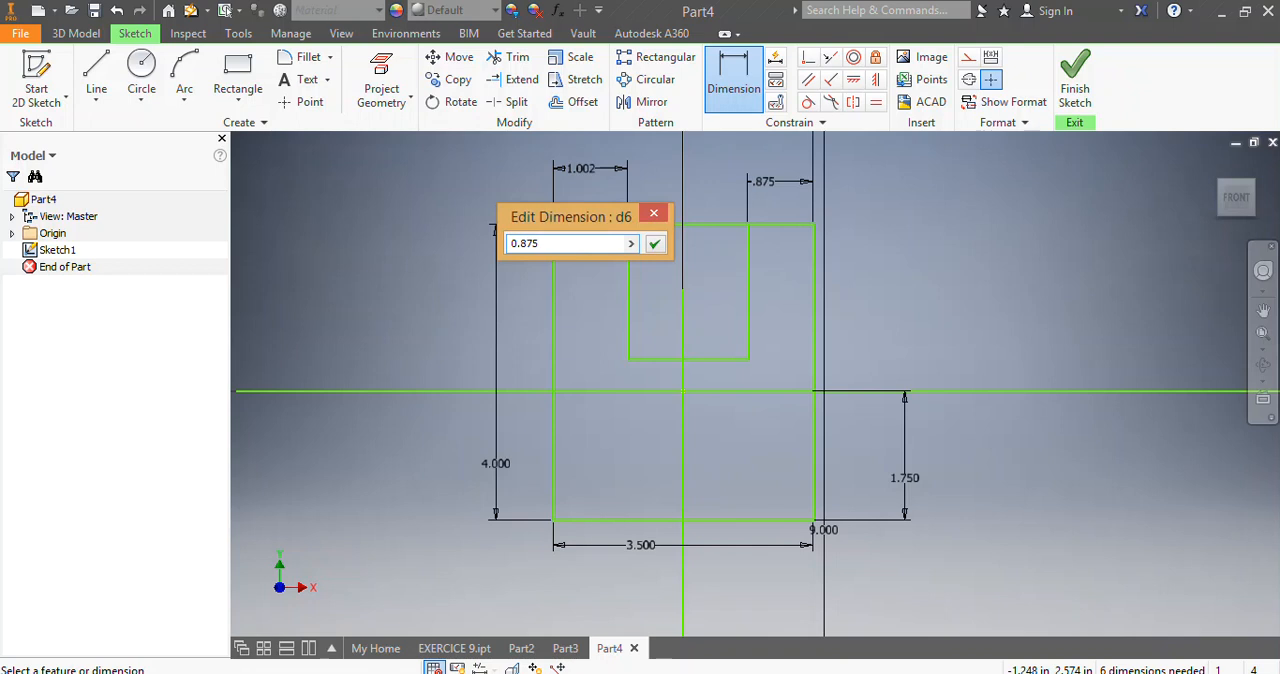
key("Return")
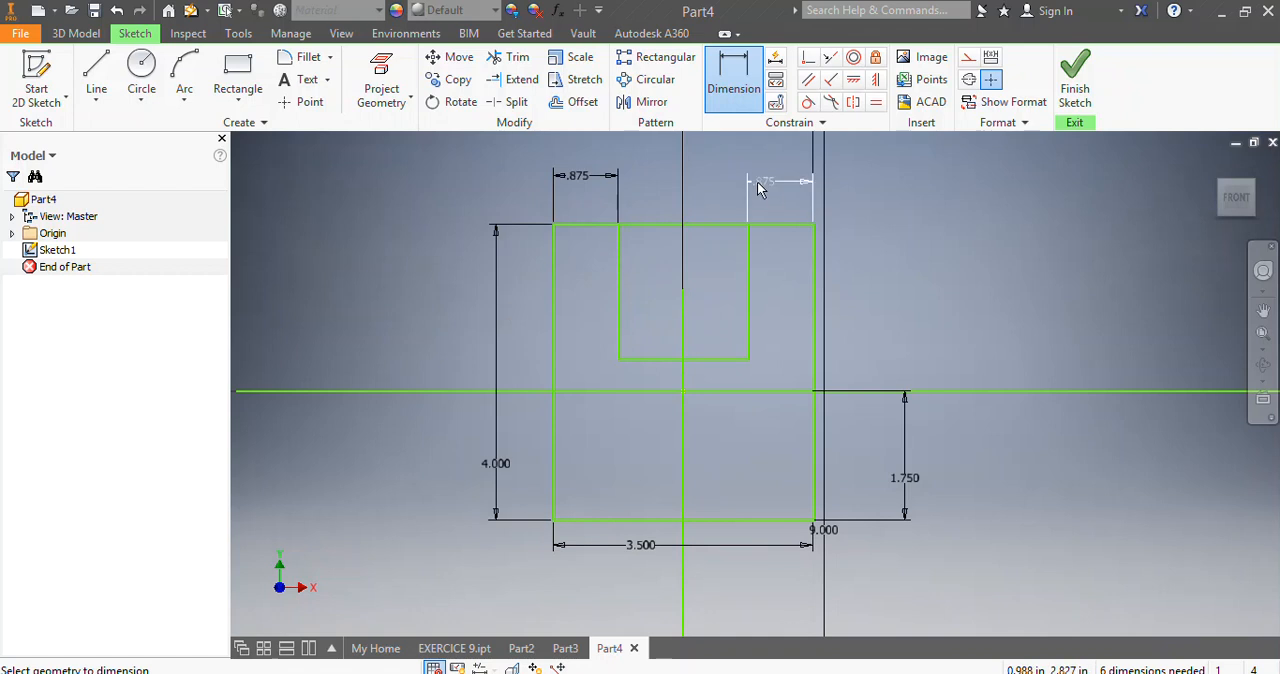
Sketch a narrower rectangle about 0.75 in wide inside the inner rectangle, from the top edge down to the inner rectangle's bottom edge.
left_click(237, 75)
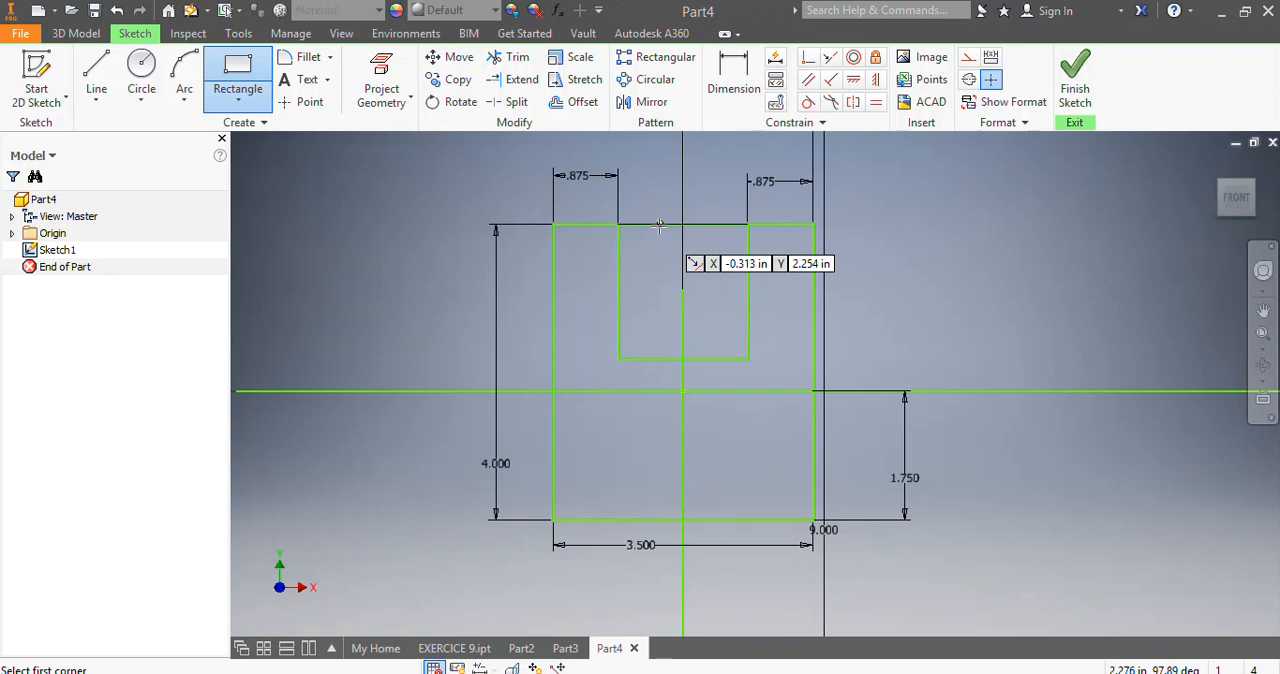
left_click(656, 225)
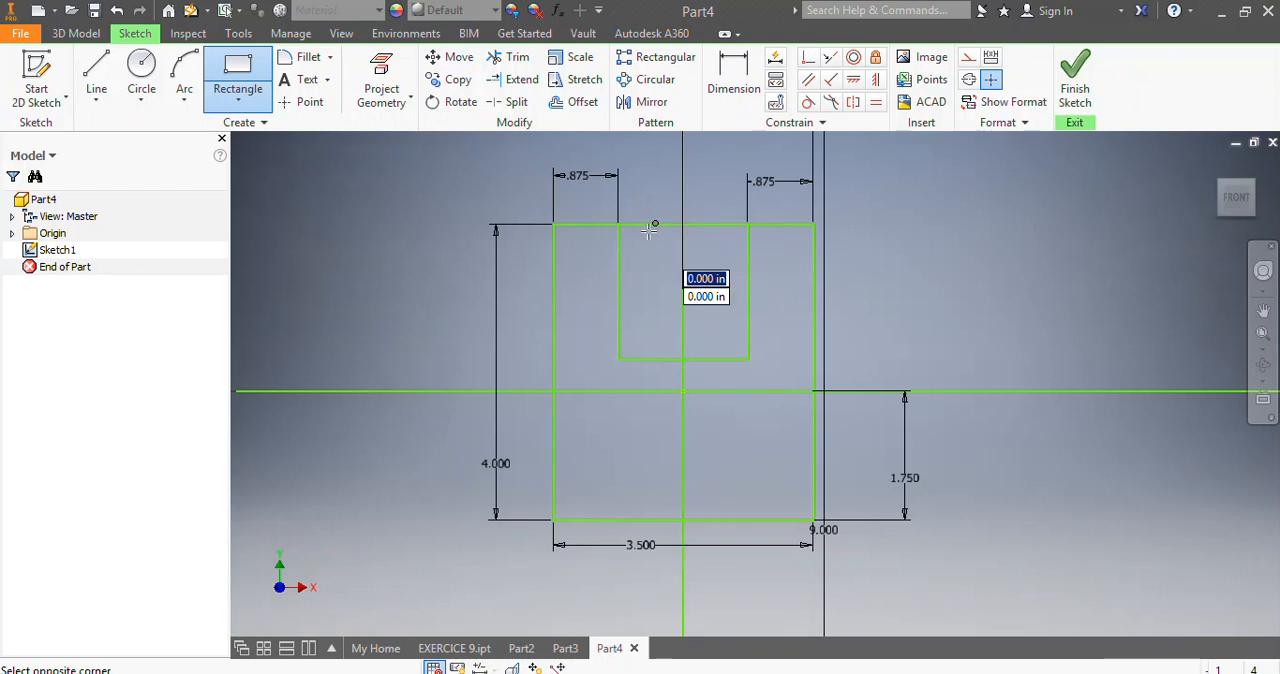
left_click(711, 359)
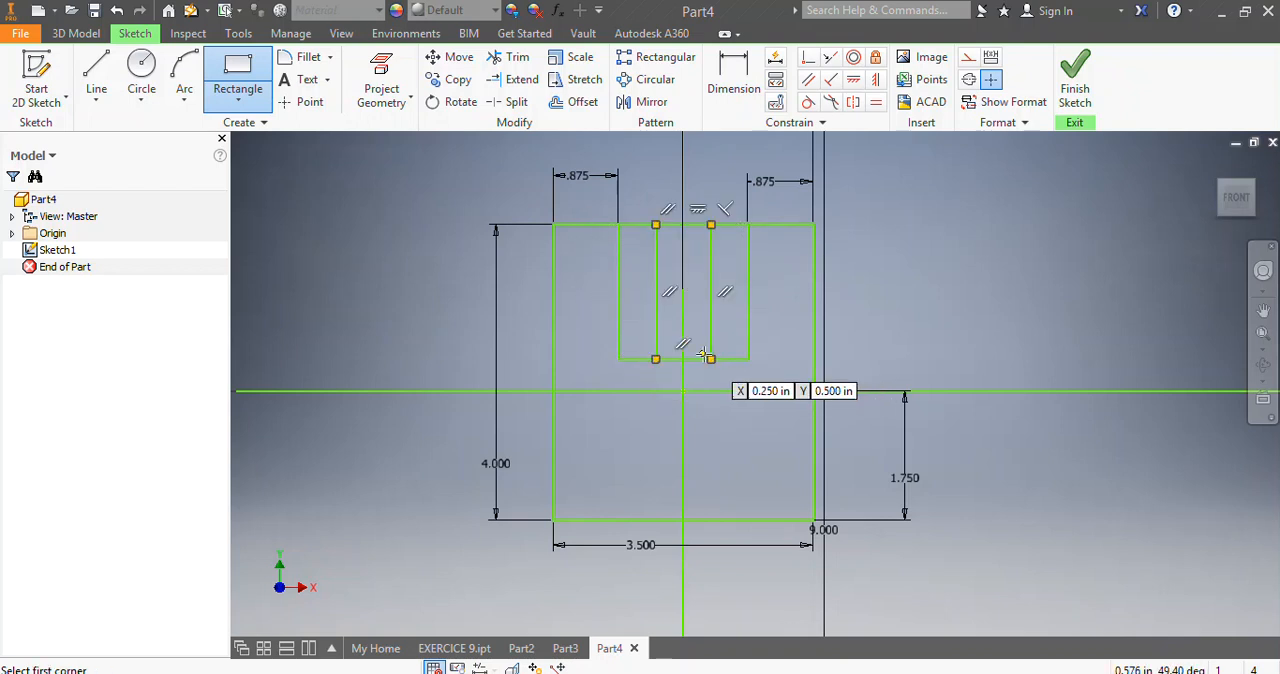
Dimension the gap between the right edges of the narrow and inner rectangles and set it to 0.5 in.
left_click(733, 75)
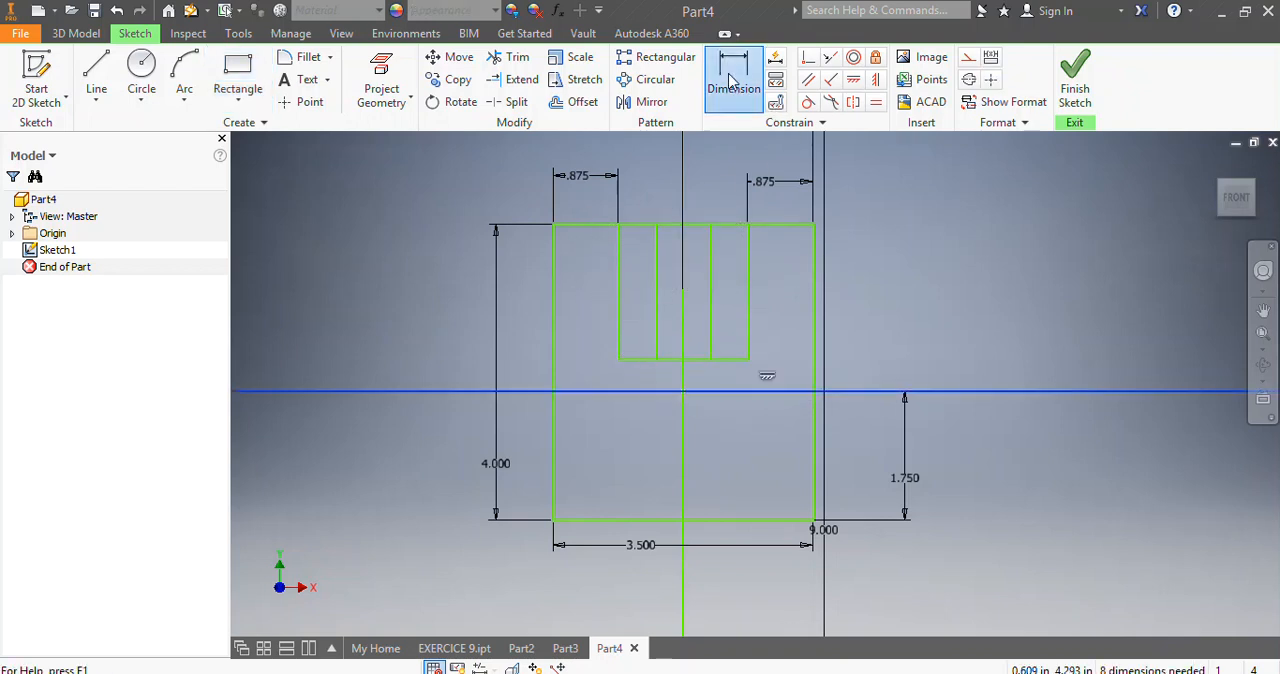
left_click(712, 278)
left_click(749, 277)
left_click(729, 208)
left_click(728, 209)
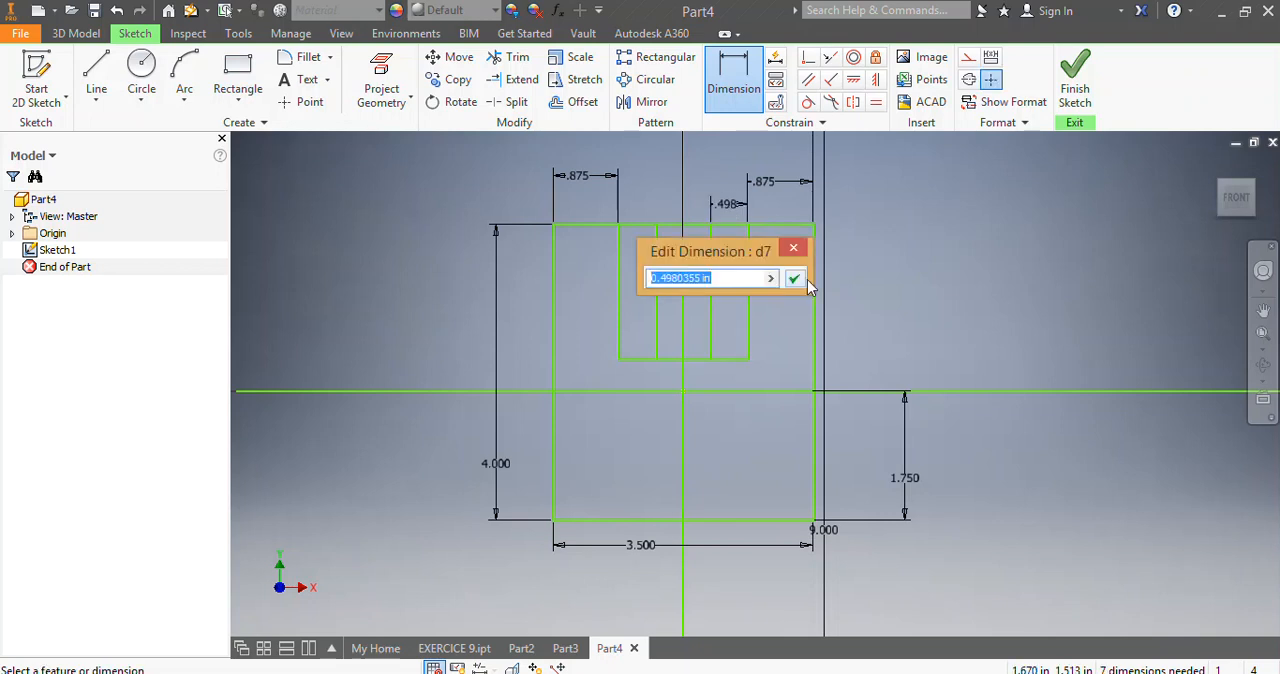
type("0.")
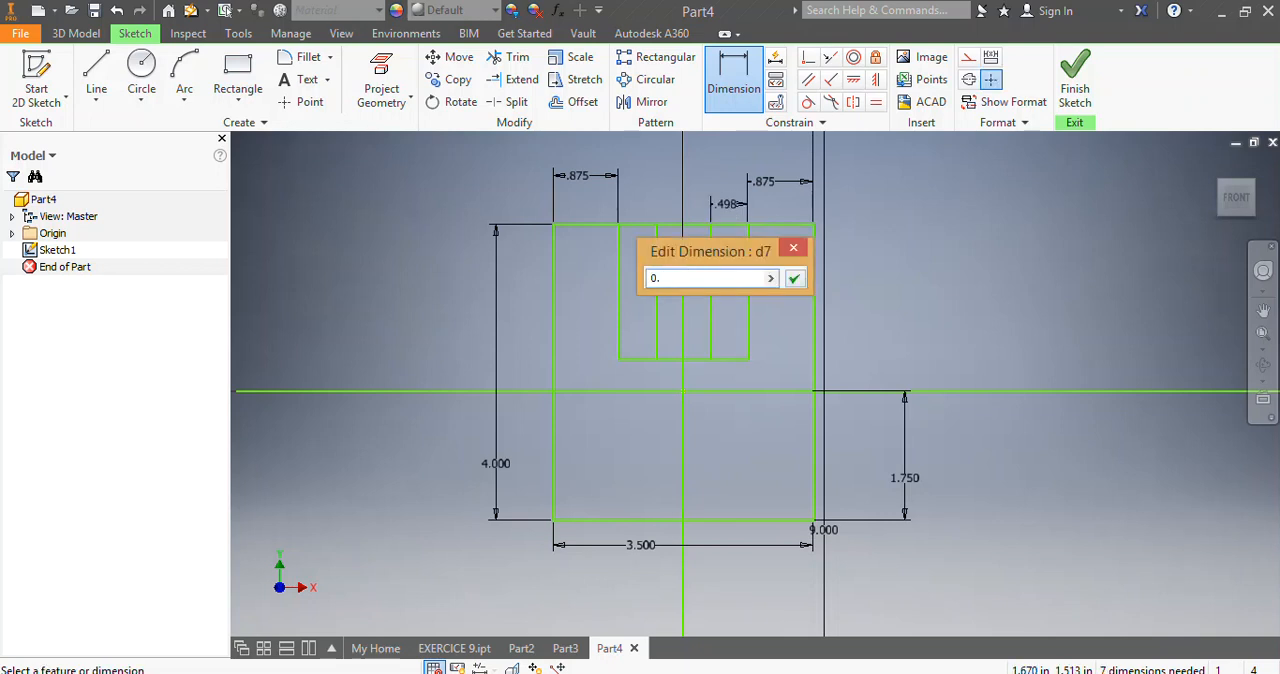
type("5")
left_click(805, 279)
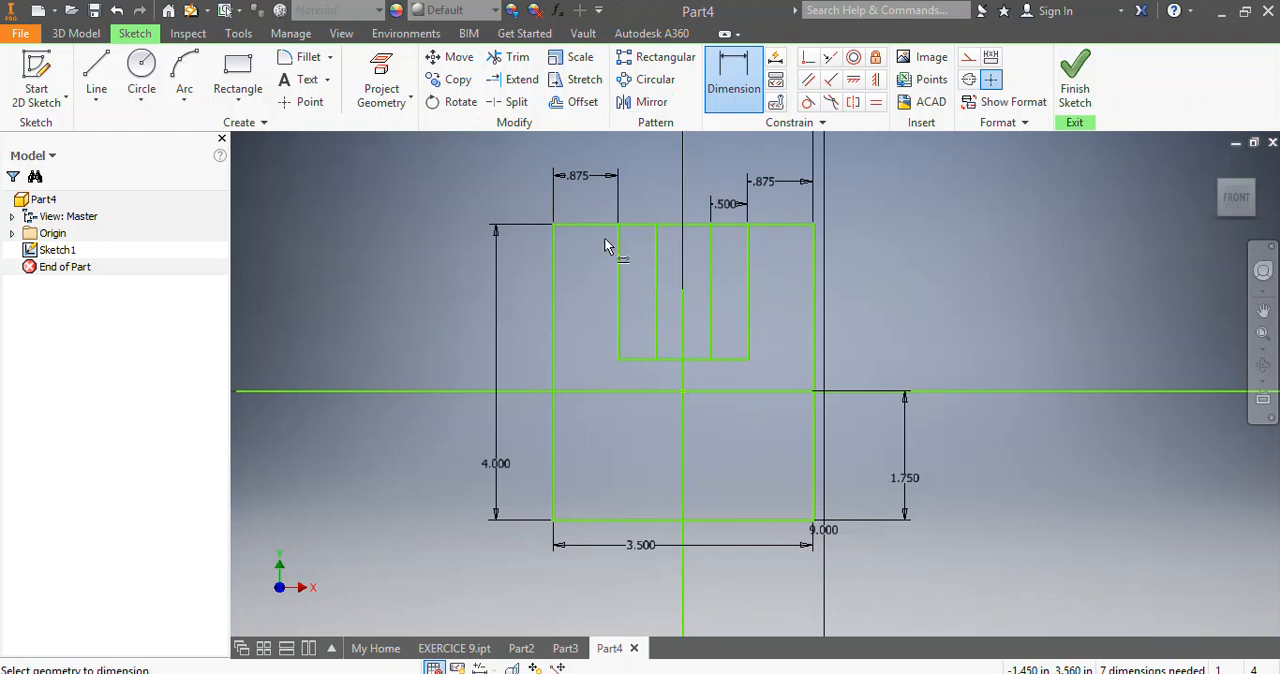
Dimension the gap between the left edges of the narrow and inner rectangles and set it to 0.5 in.
left_click(655, 276)
left_click(619, 272)
left_click(643, 207)
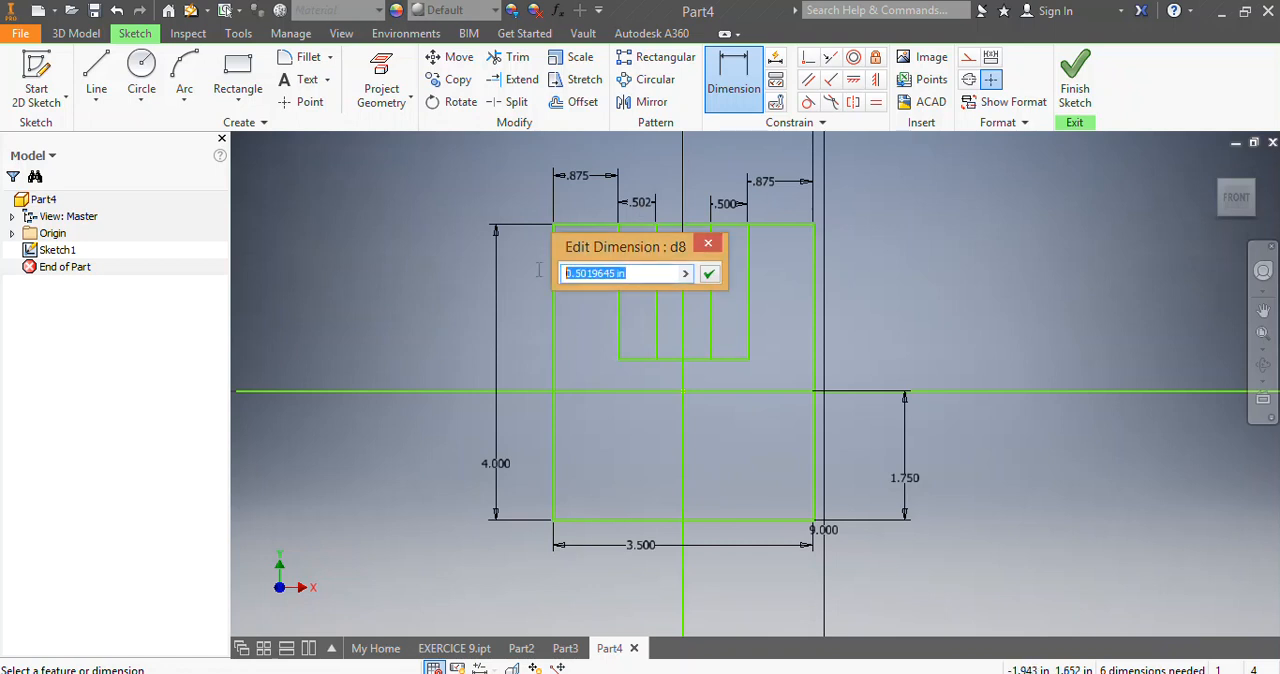
type("0.5")
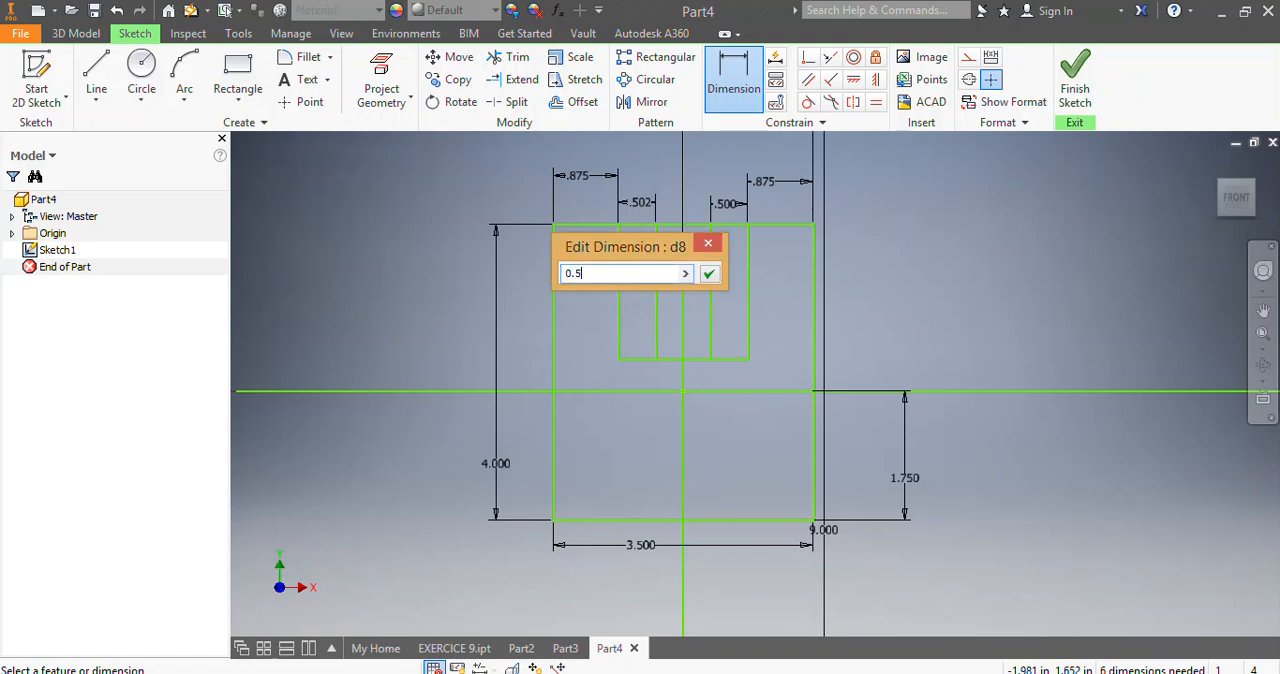
key("Return")
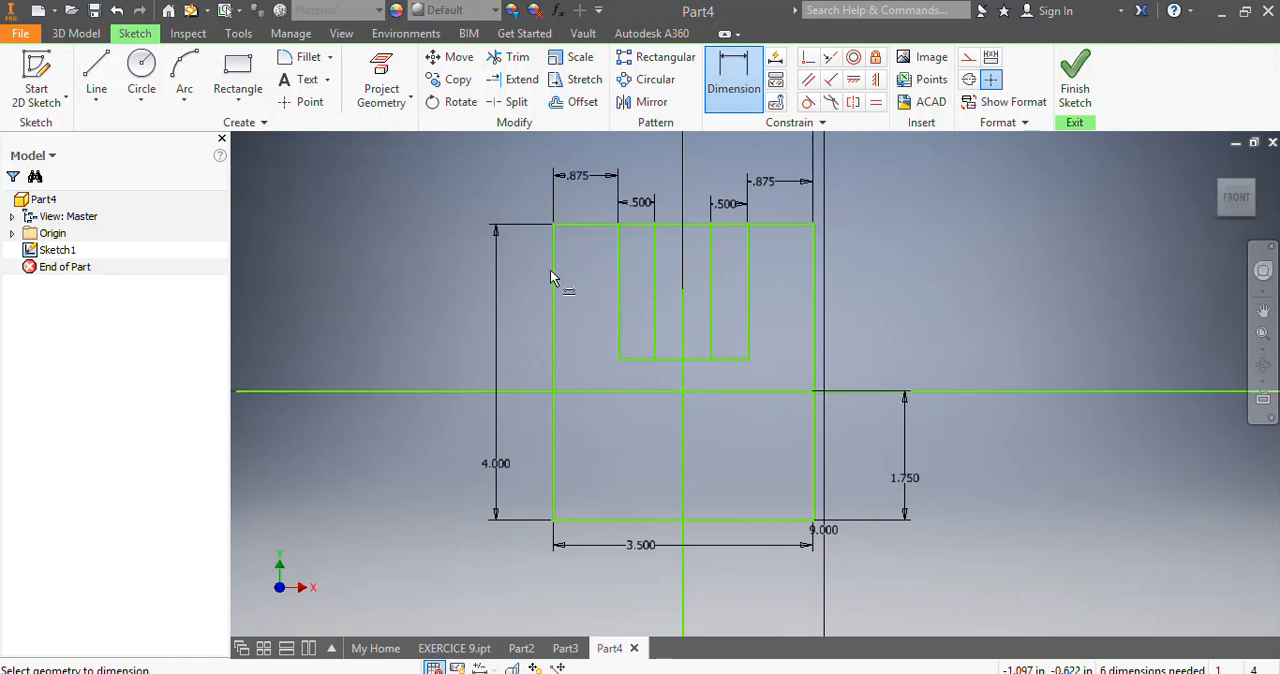
Draw two lines sloping outward from the inner rectangle's bottom corners to the outer rectangle's left and right edges, ending at matching heights.
left_click(96, 75)
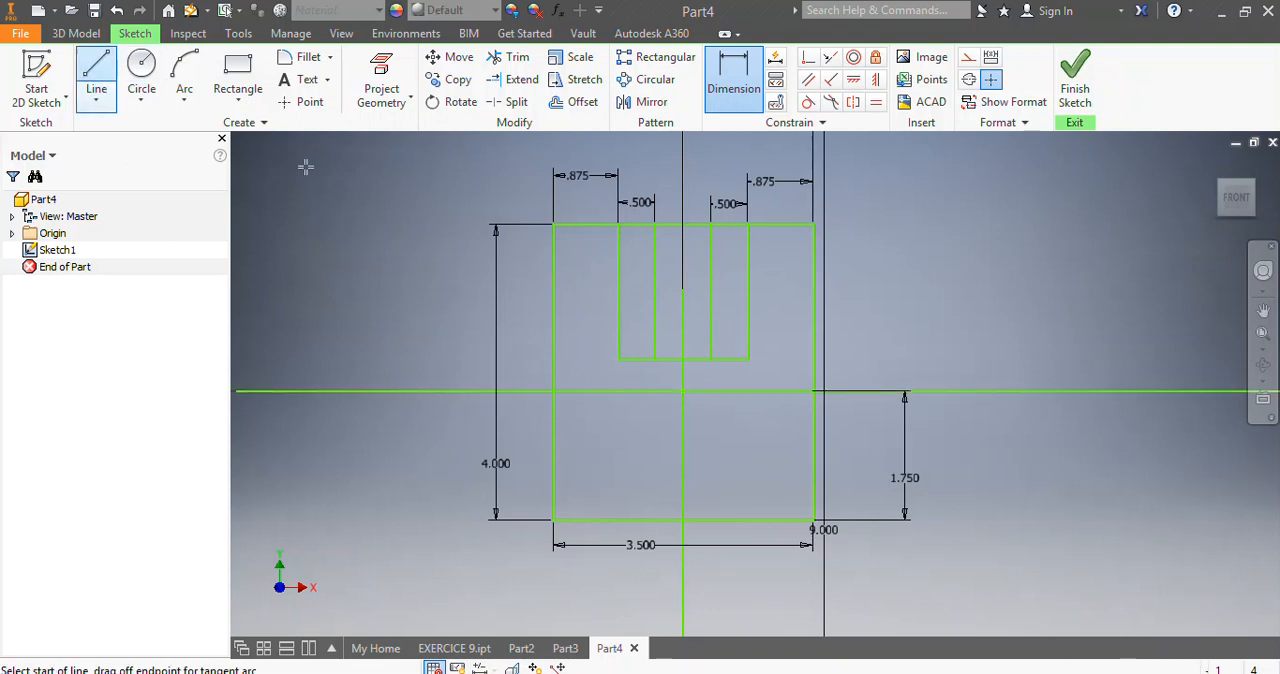
left_click(616, 358)
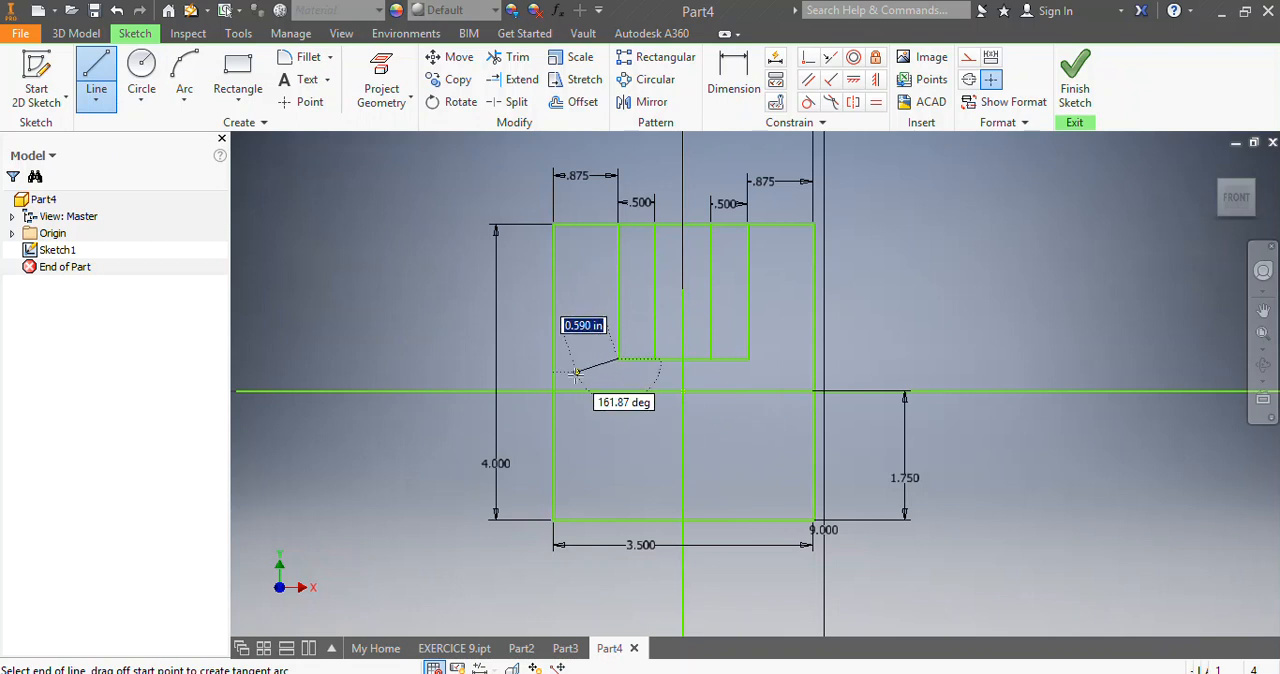
double_click(555, 413)
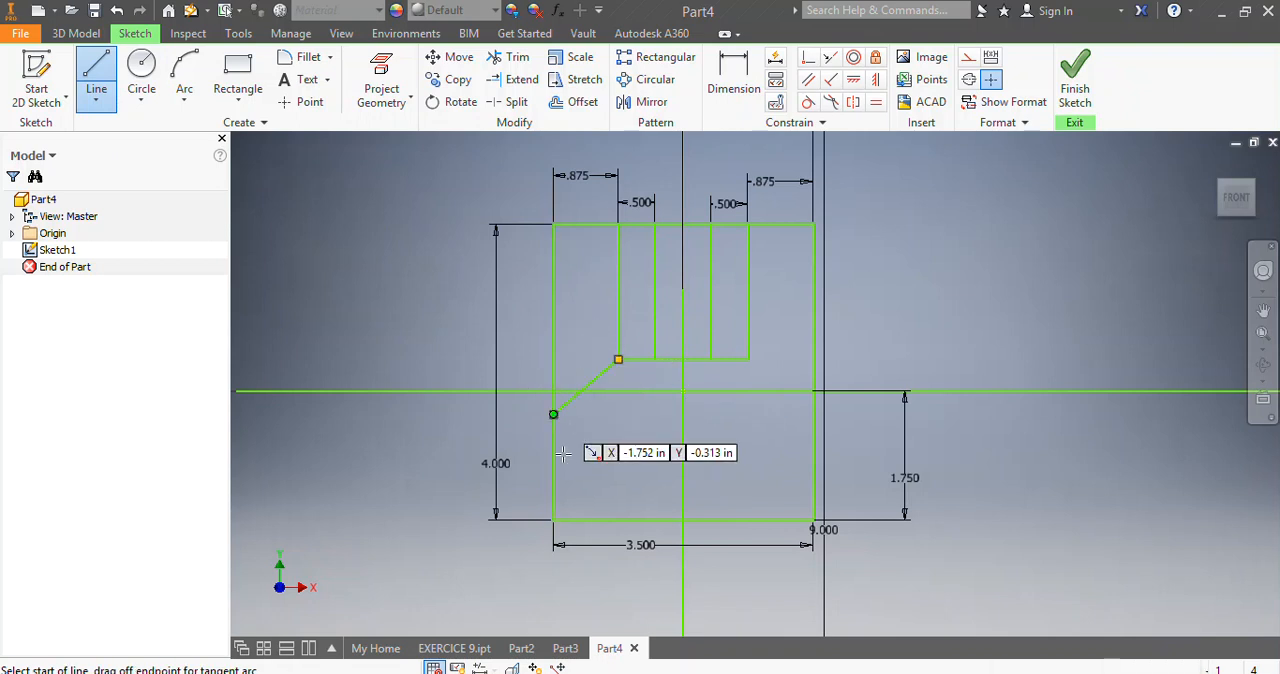
left_click(748, 359)
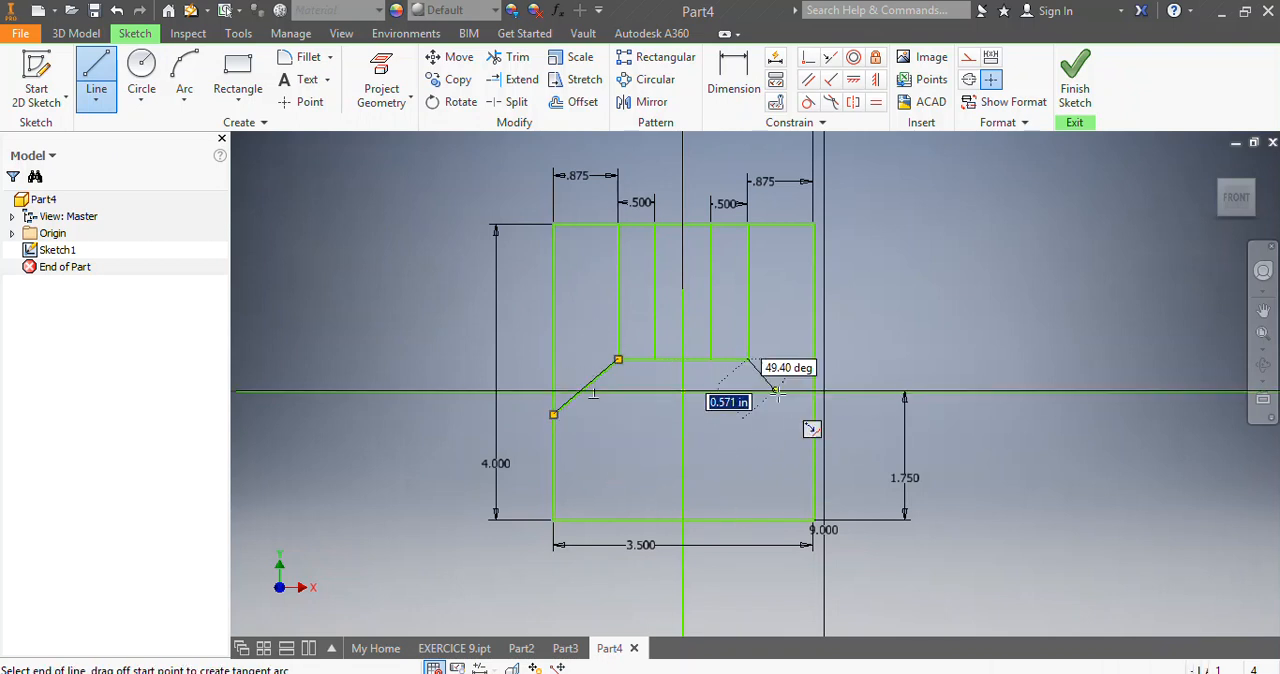
double_click(813, 414)
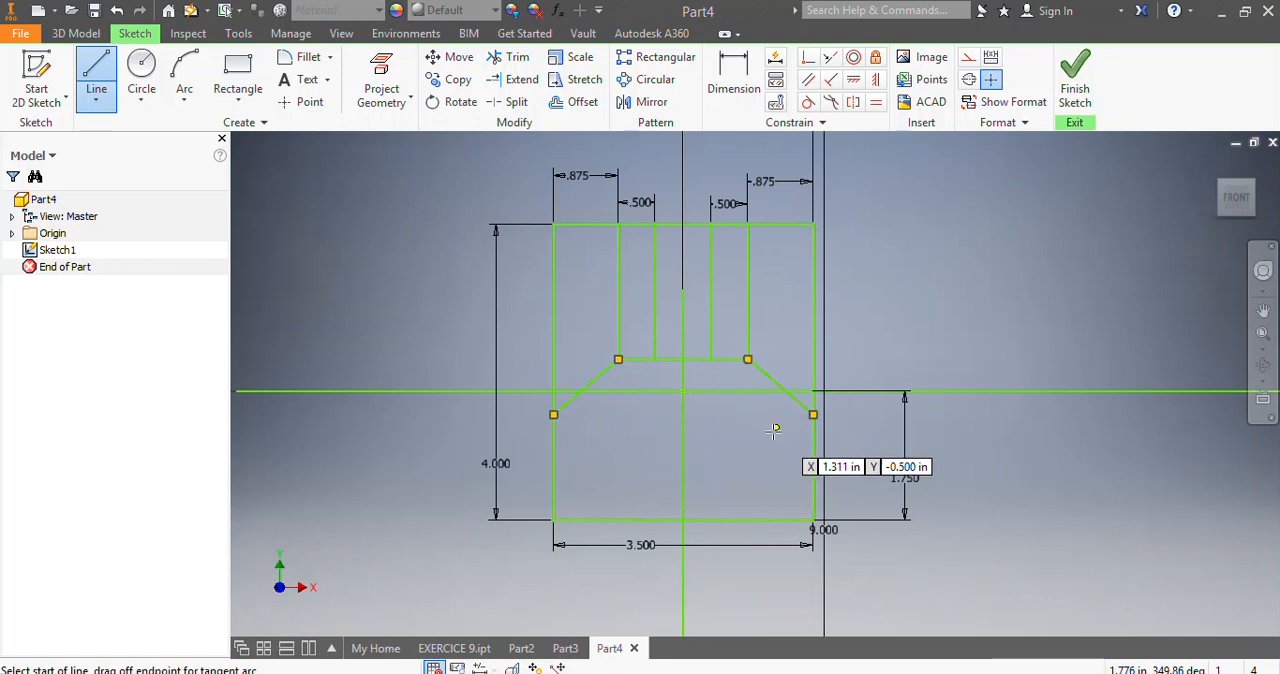
Dimension the height from the outer rectangle's bottom left corner to the left sloping line's lower end and set it to 1.5 in.
left_click(733, 72)
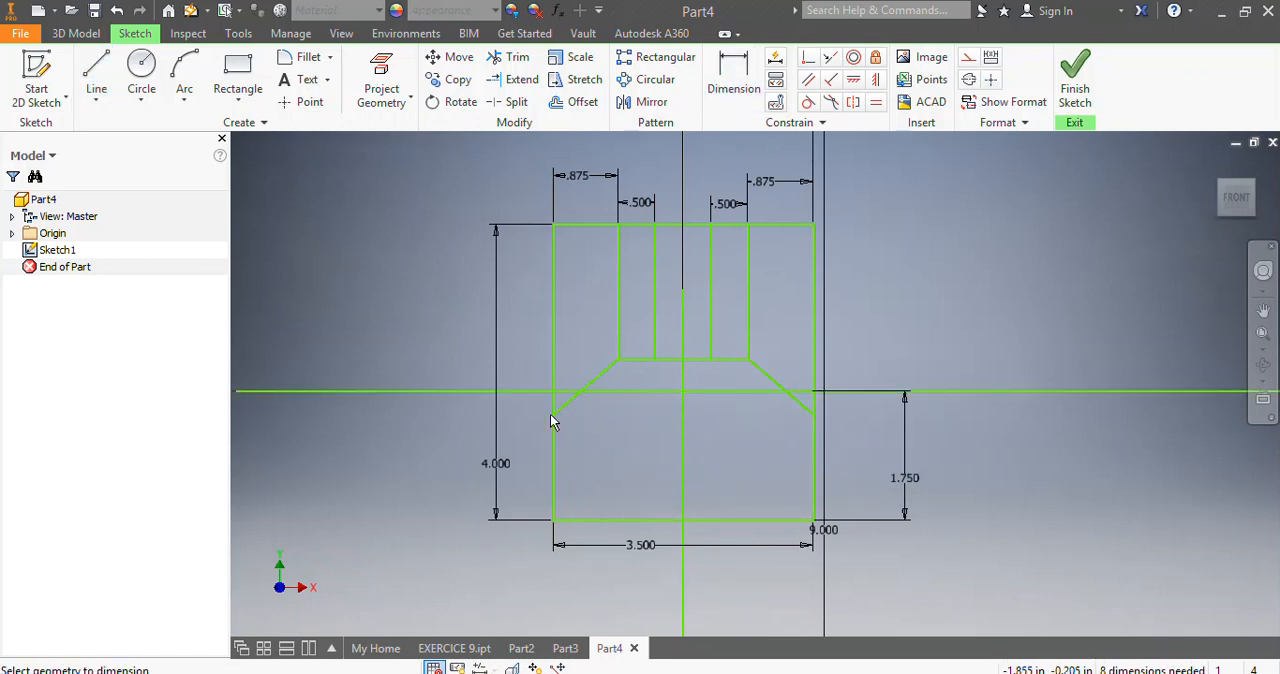
left_click(553, 520)
left_click(463, 512)
type("1")
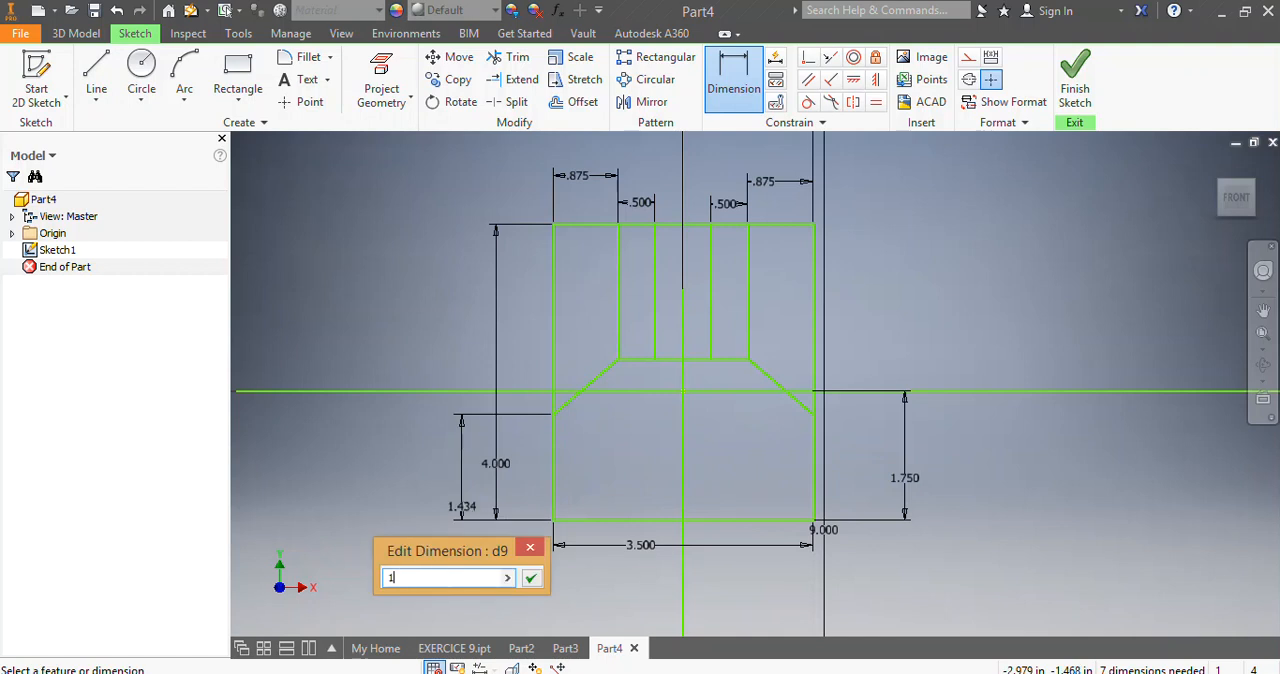
type(".75")
key("Return")
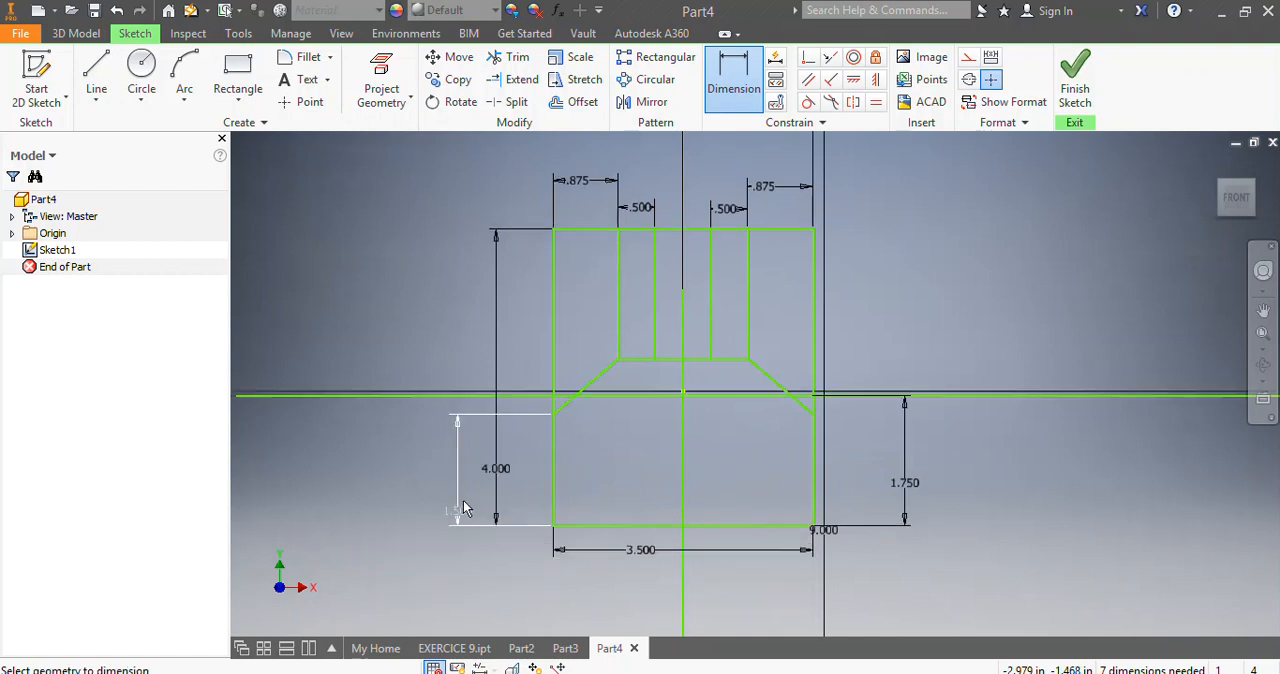
Dimension the height from the outer rectangle's bottom edge to the right sloping line's lower end at 1.5 in.
left_click(812, 415)
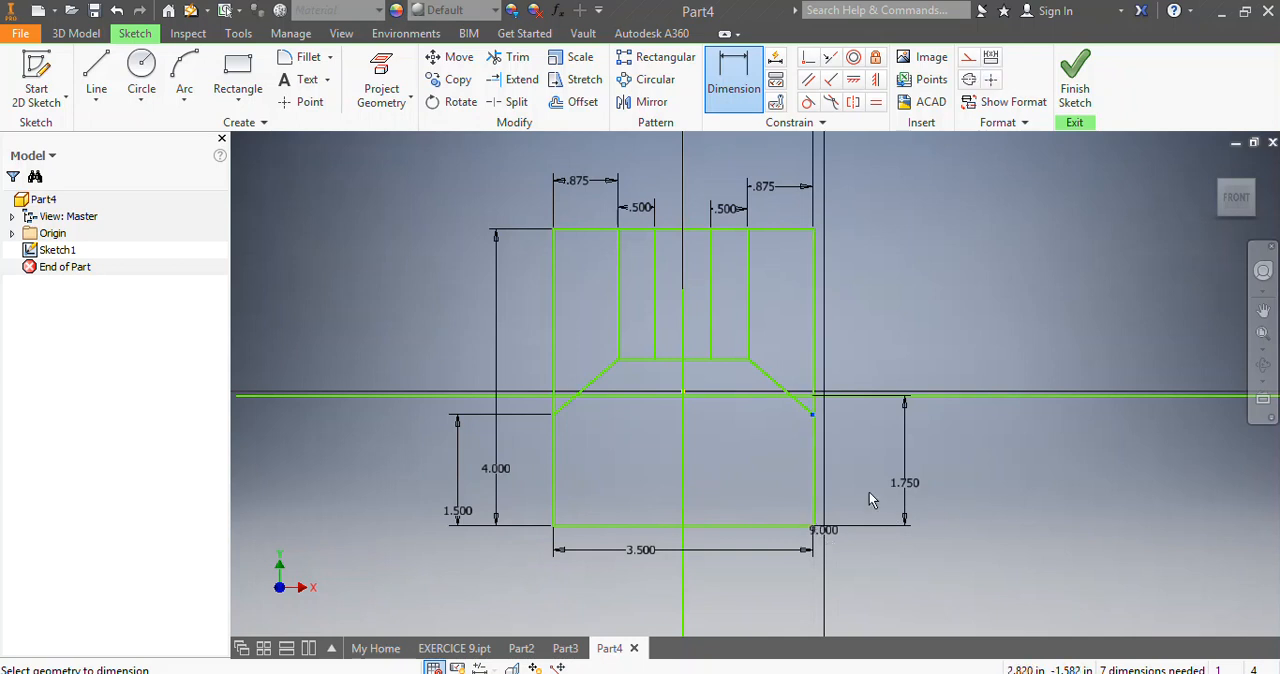
left_click(806, 524)
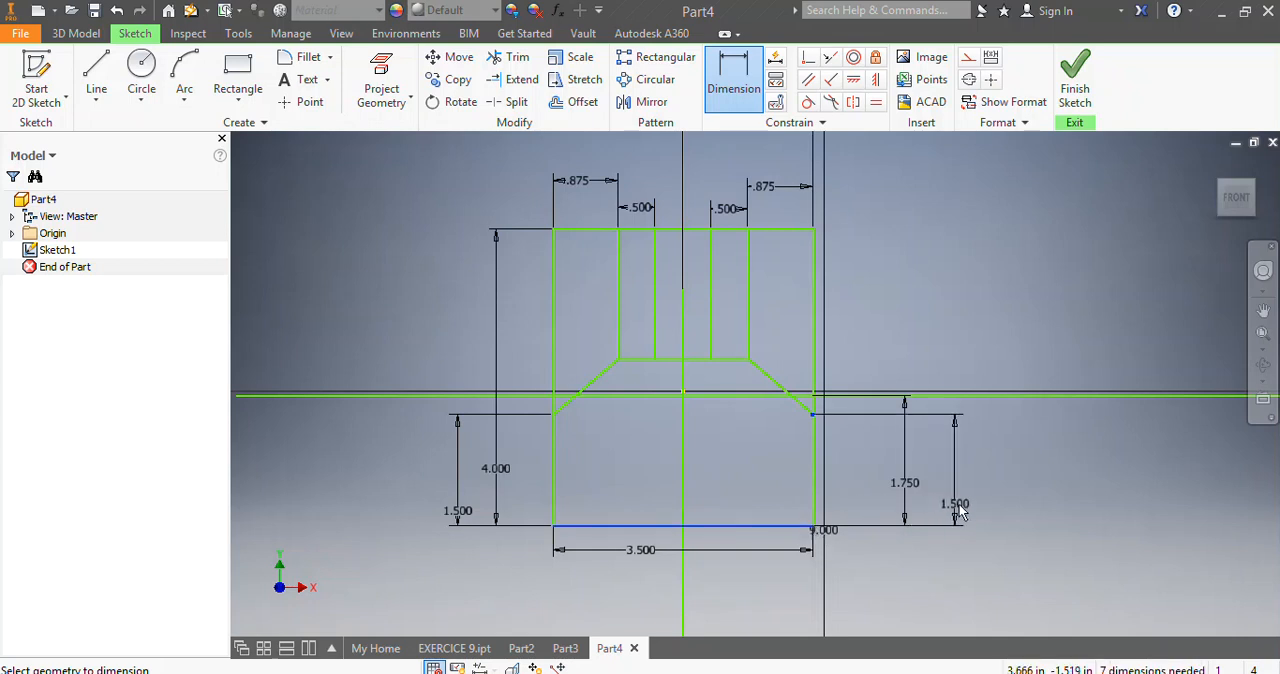
left_click(962, 505)
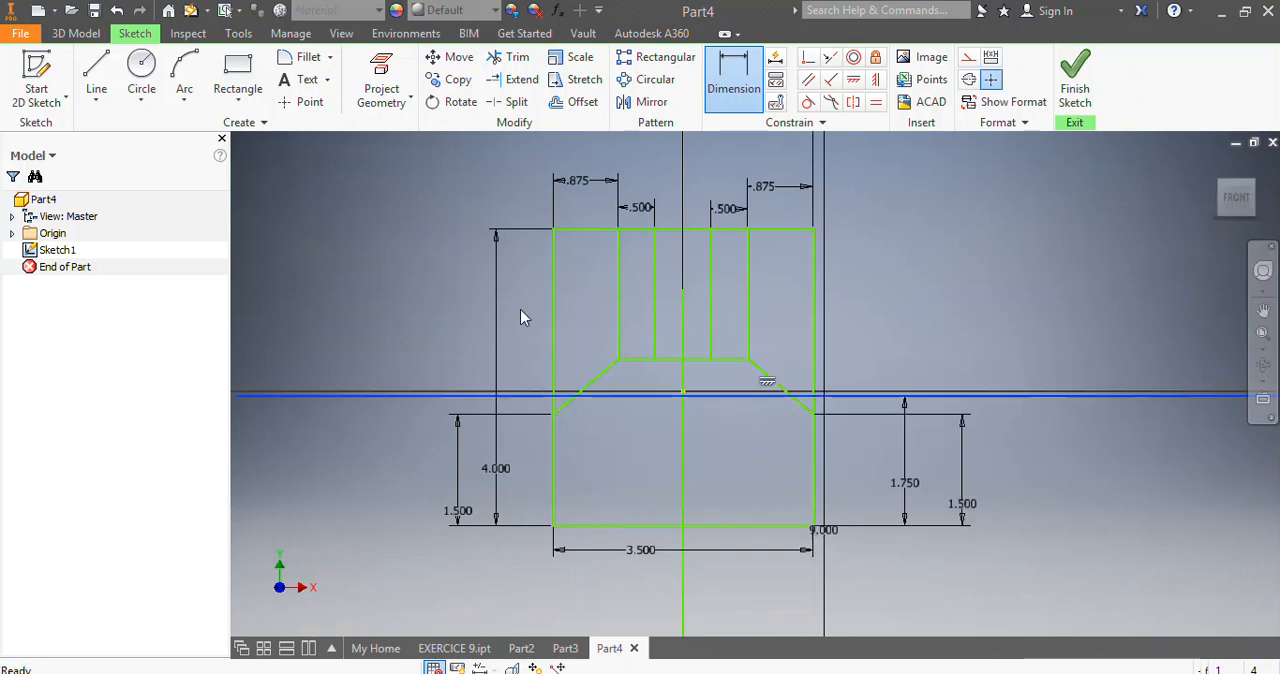
key("Escape")
Move the horizontal line, together with the attached profile, back up onto the X axis through the origin.
left_click_drag(731, 394, 731, 391)
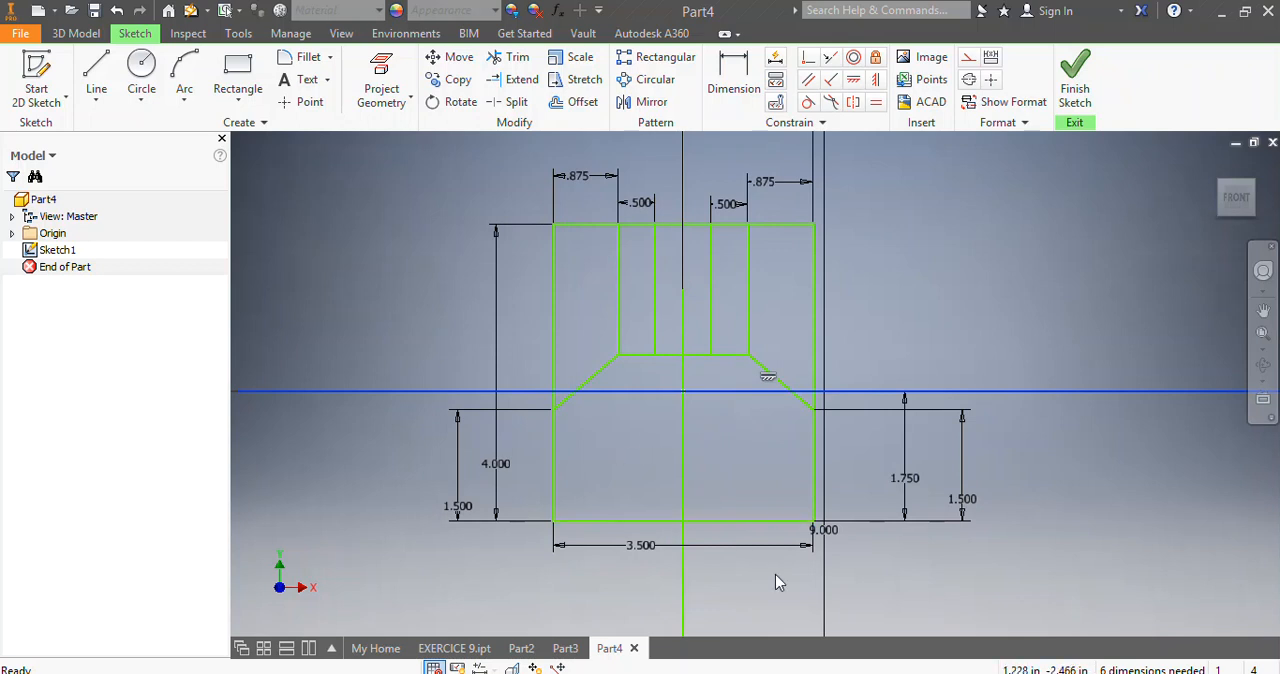
left_click(239, 66)
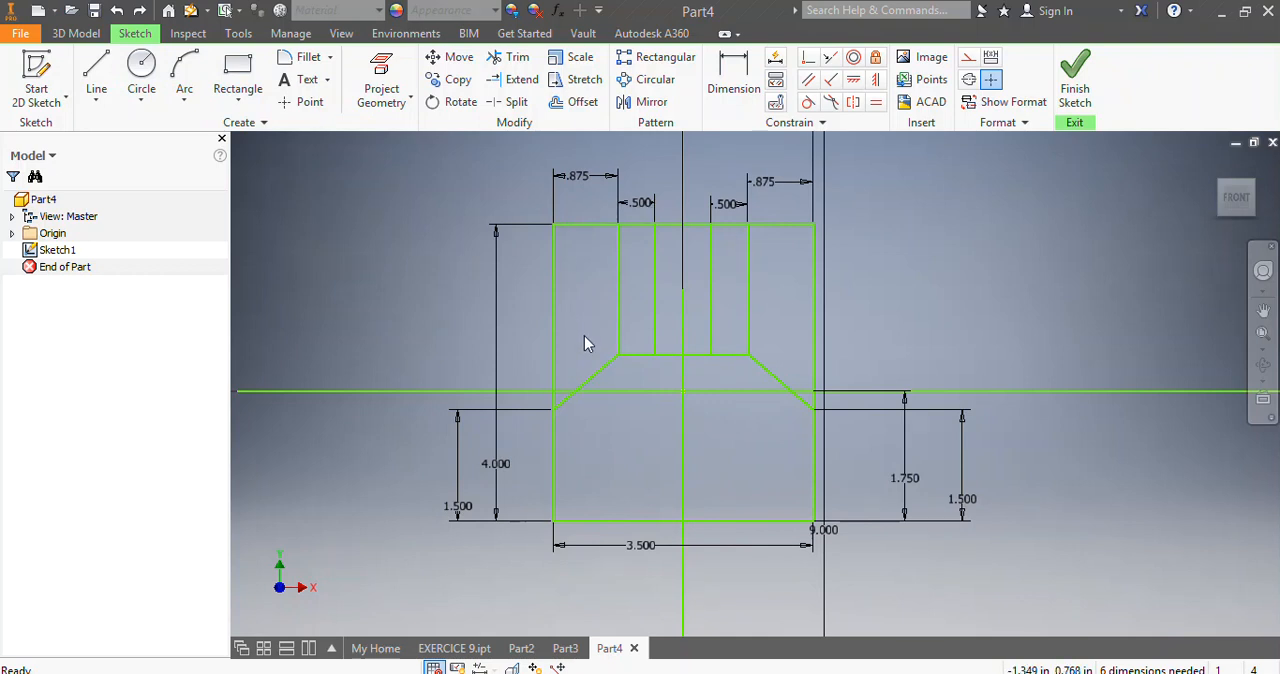
Draw a rectangle about 1.75 by 1 in rising from the outer rectangle's bottom edge, beneath the inner rectangles.
left_click(233, 75)
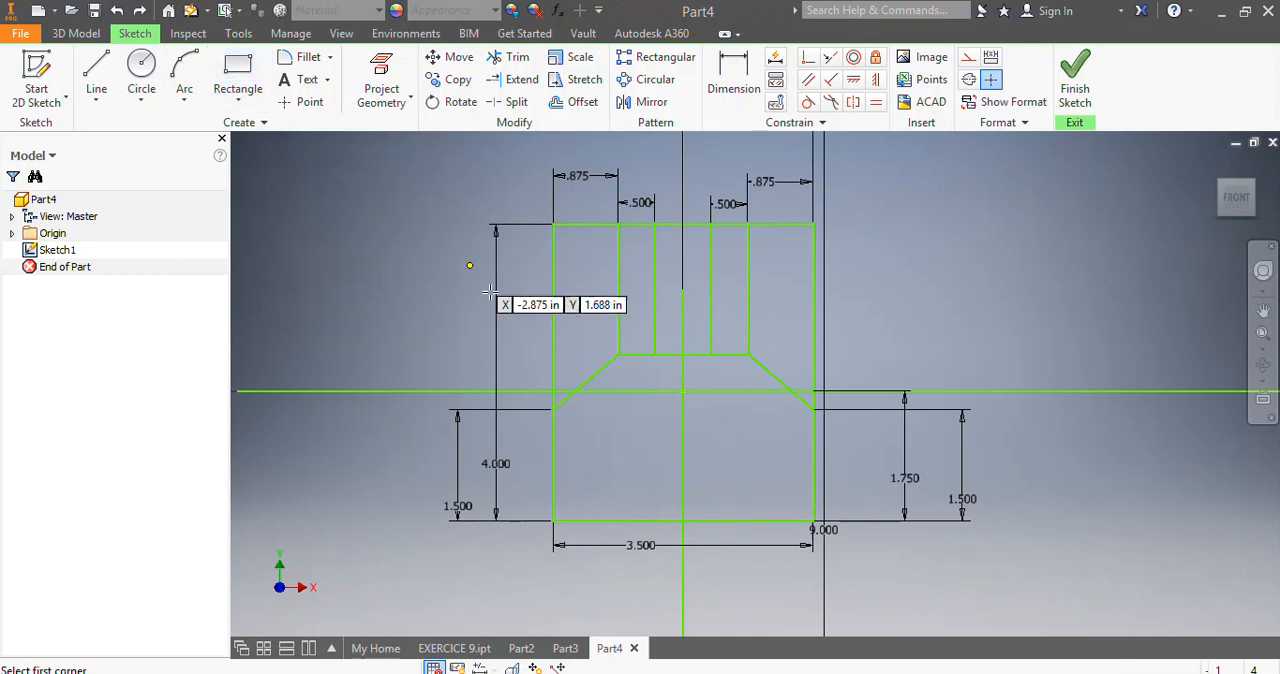
left_click(617, 519)
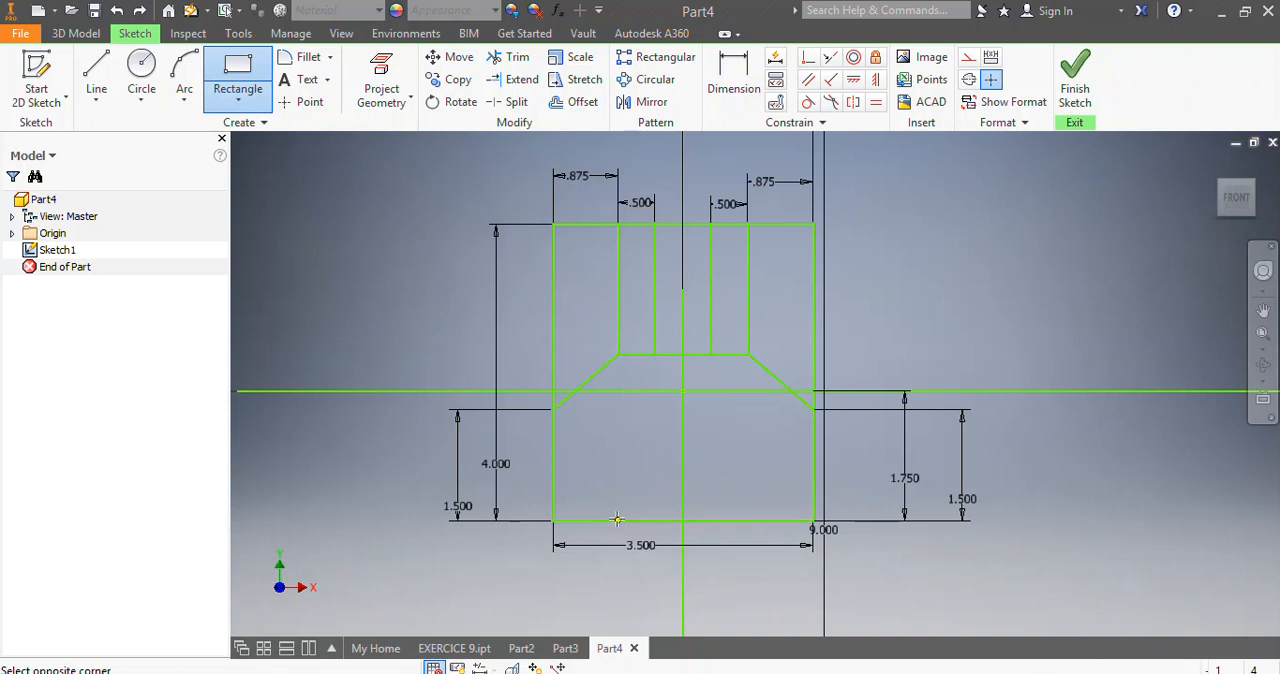
left_click(748, 447)
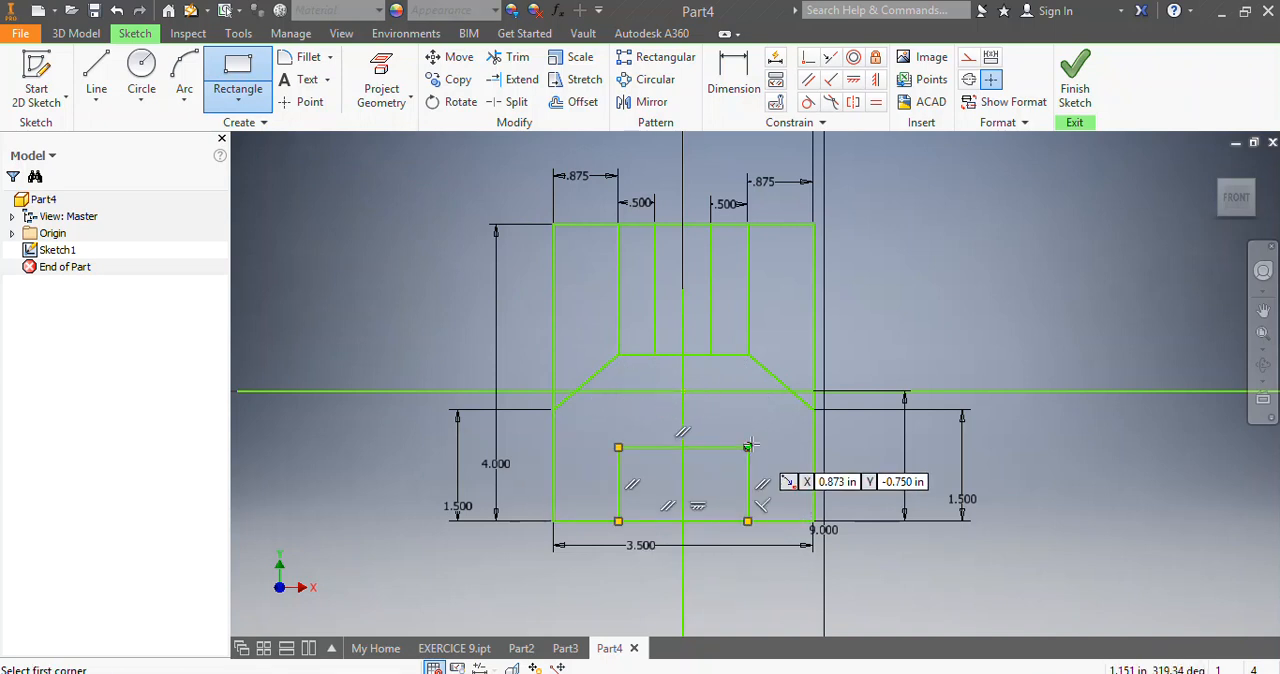
Dimension the height of the lower rectangle and set it to 0.75 in.
left_click(736, 76)
left_click(709, 448)
left_click(712, 519)
left_click(783, 493)
type("0.75")
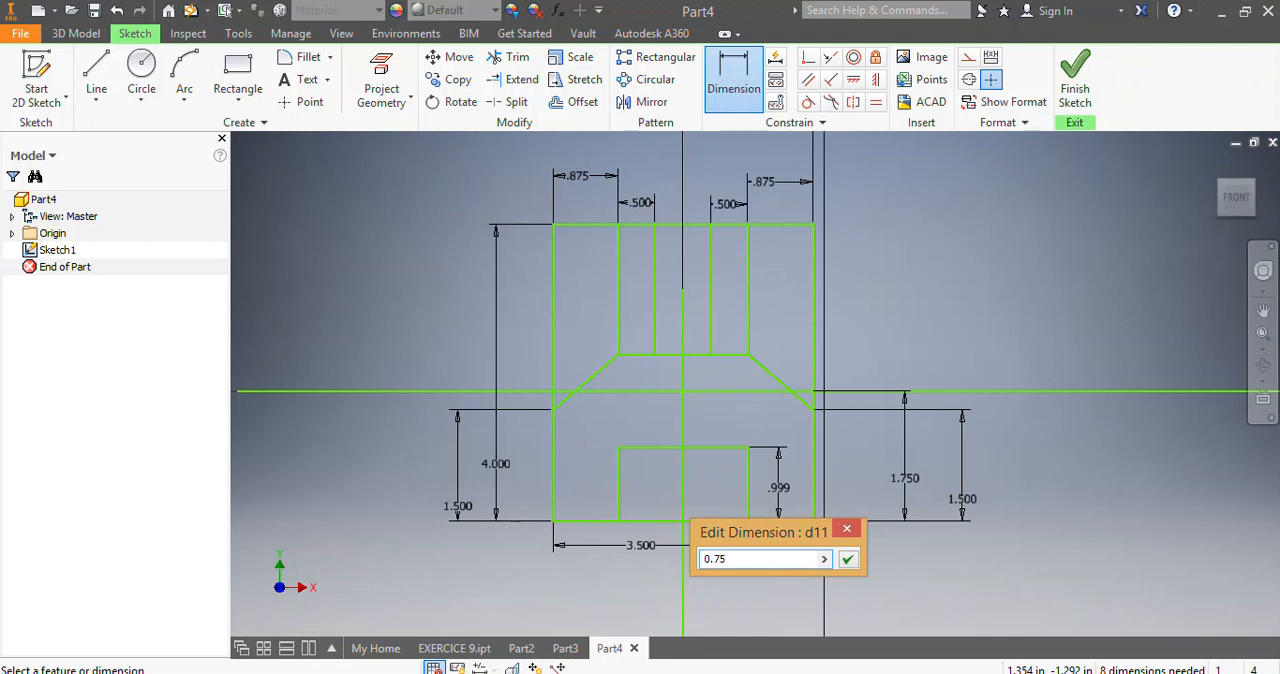
key("Return")
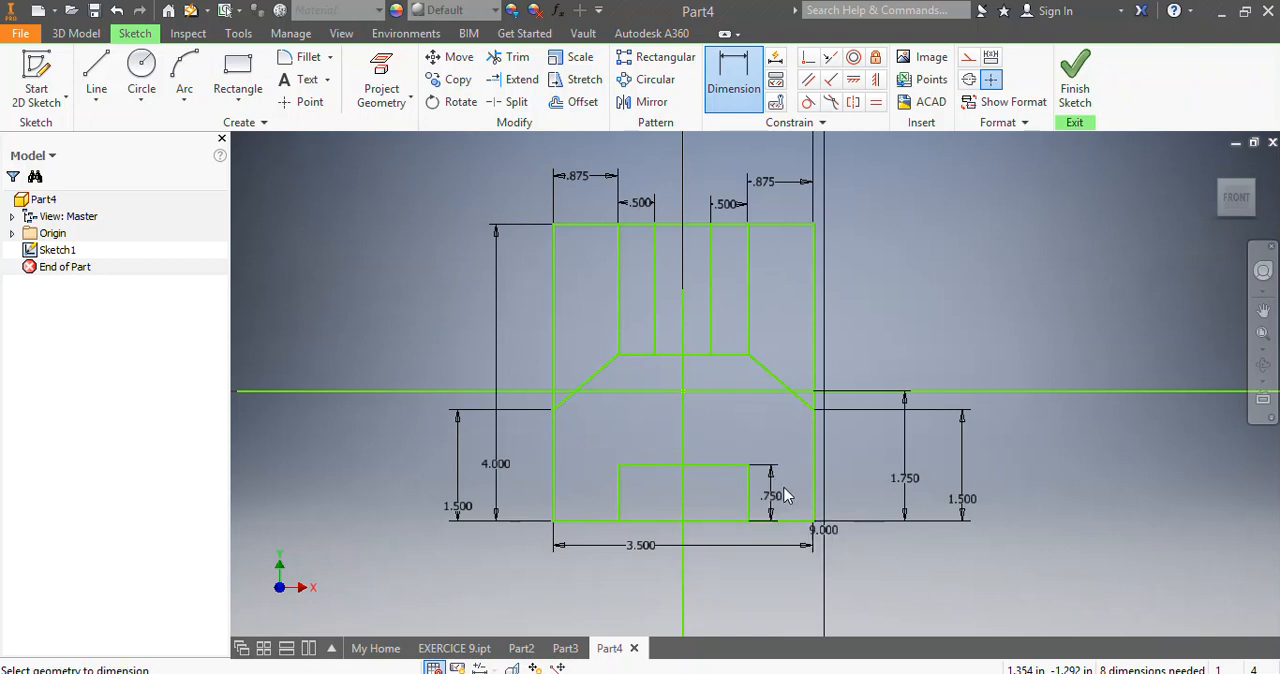
Dimension the gap between the lower rectangle's right side and the outer right edge and set it to 0.75 in.
left_click(813, 502)
left_click(785, 570)
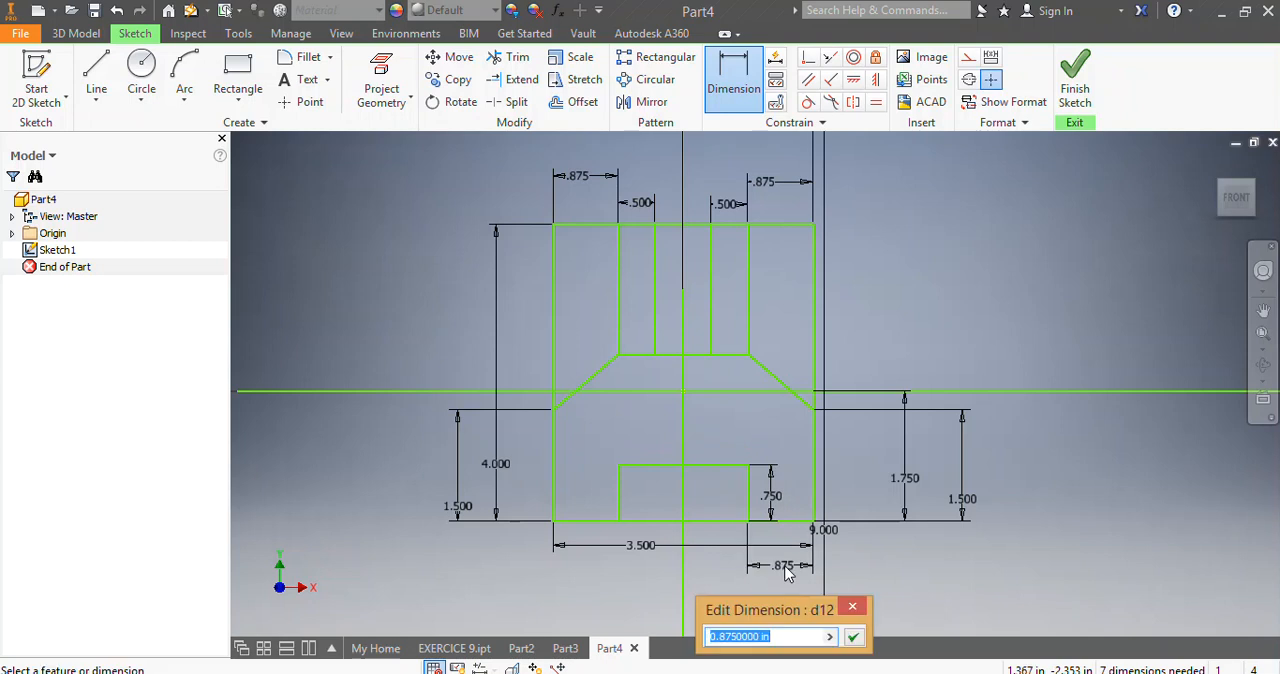
type("0.75")
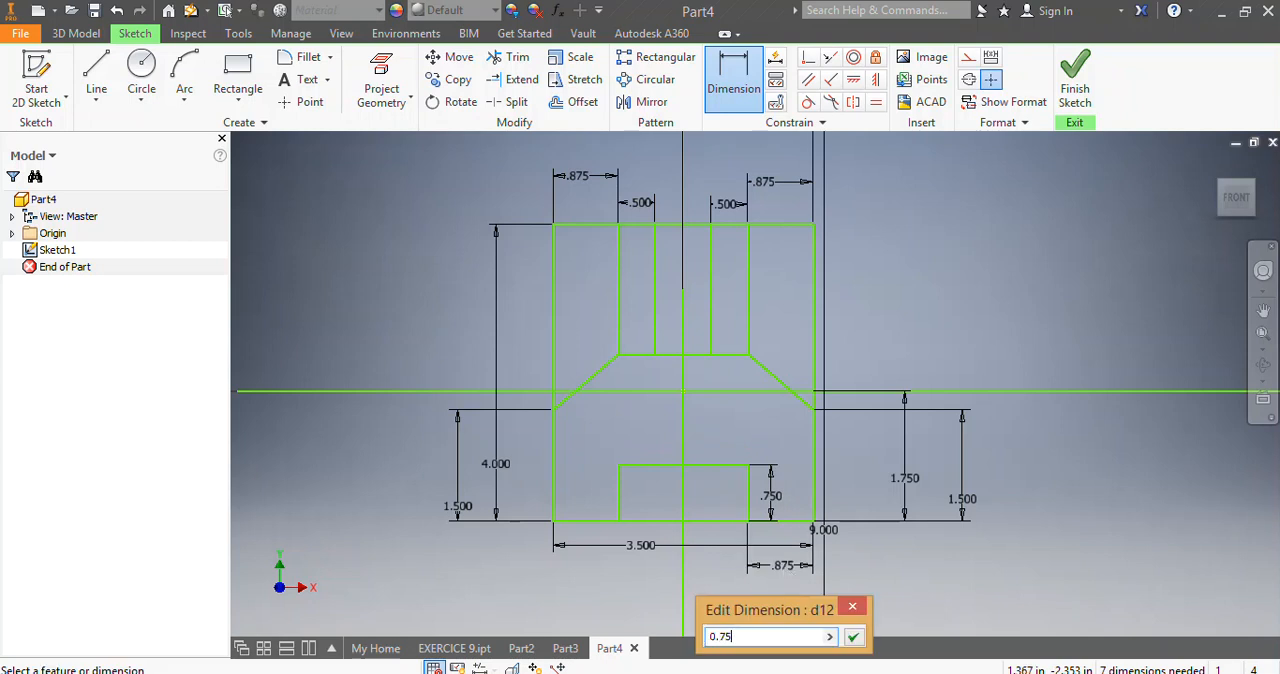
key("Return")
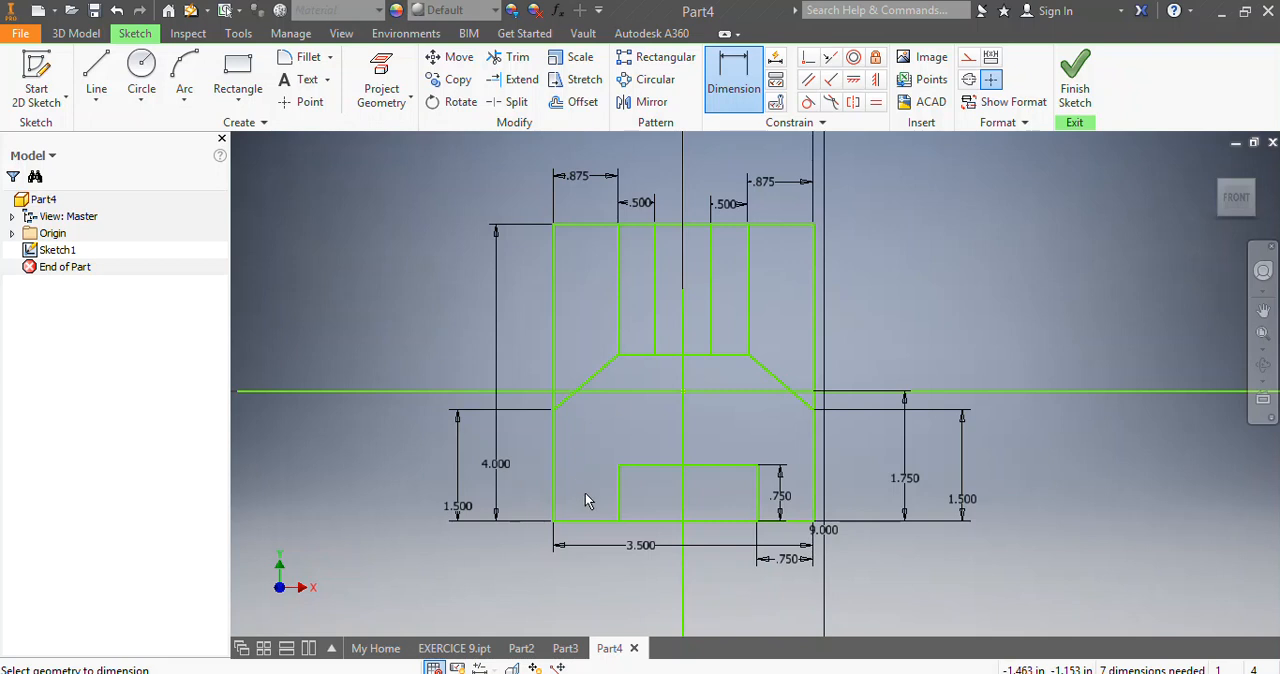
Dimension the gap between the lower rectangle's left side and the outer left edge and set it to 0.75 in.
left_click(617, 508)
left_click(555, 514)
left_click(580, 570)
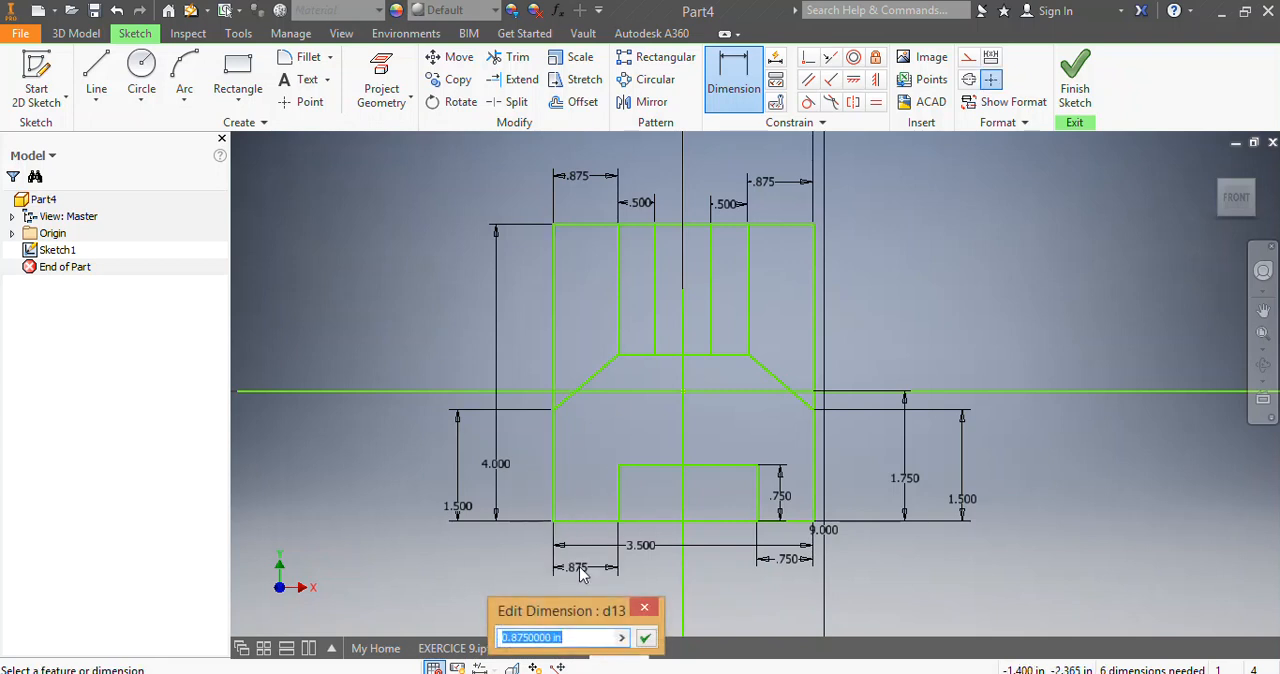
type("0.7")
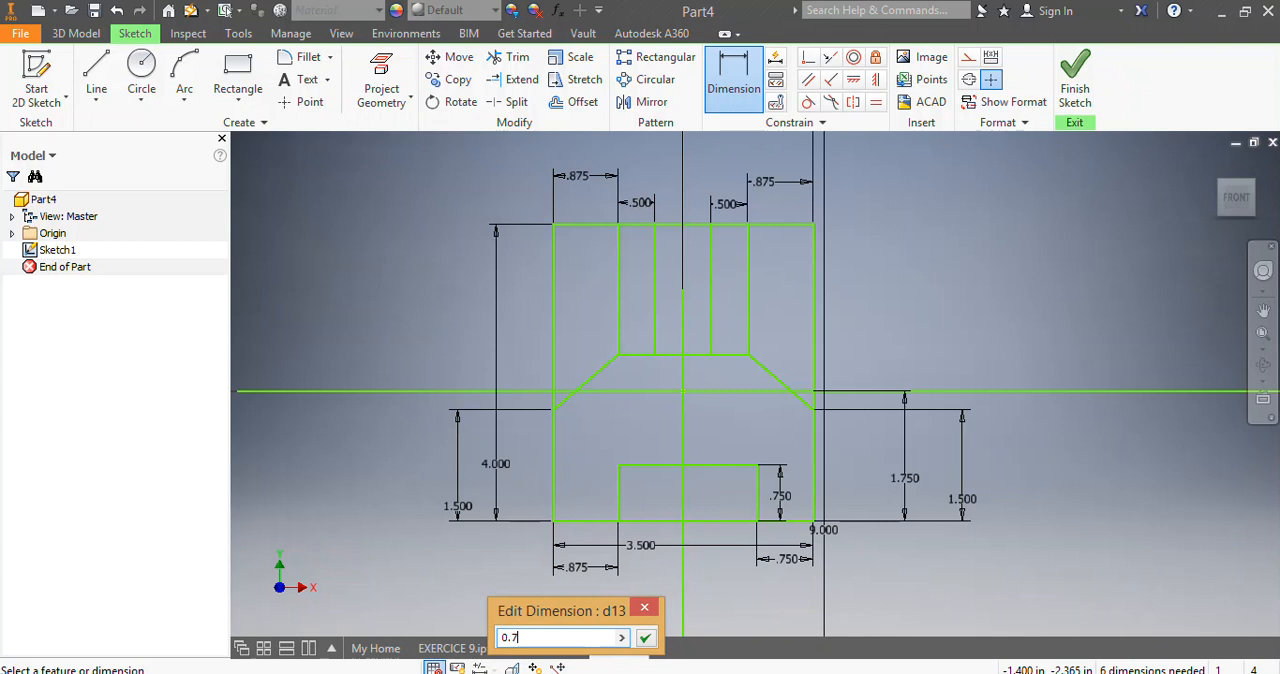
type("5")
key("Return")
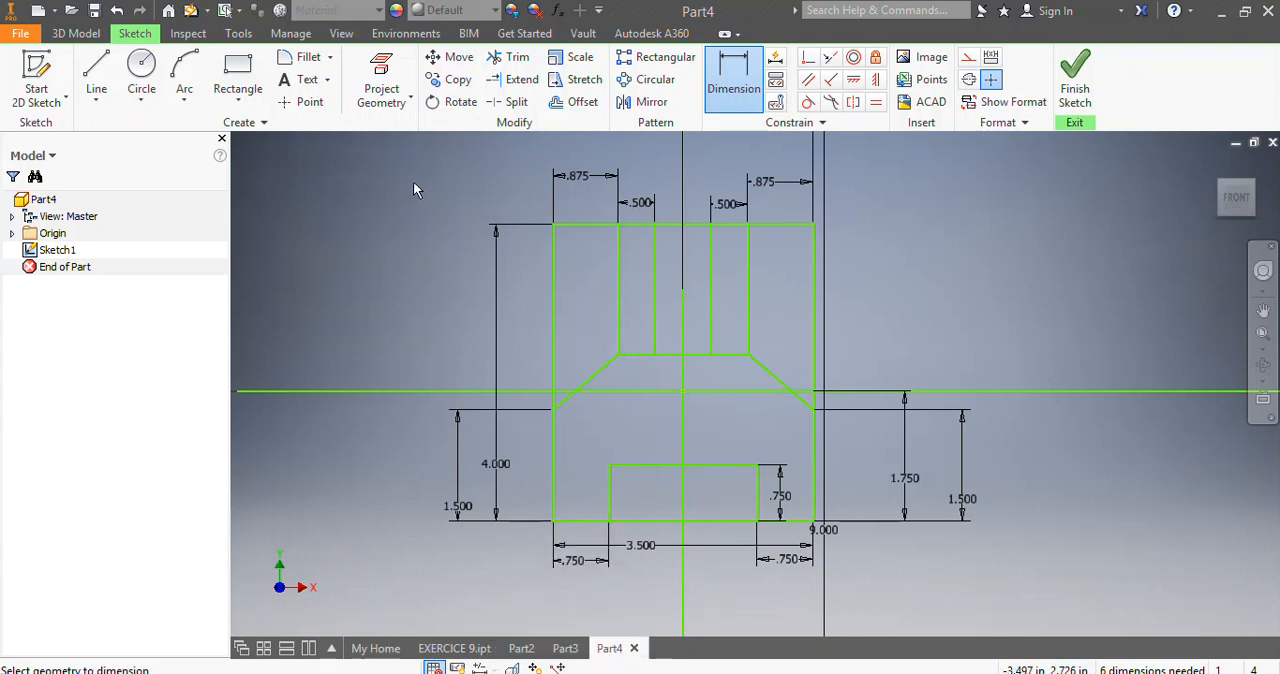
Draw a 2 in diameter circle centred on the midpoint of the lower rectangle's top edge, passing through its top left corner.
left_click(141, 66)
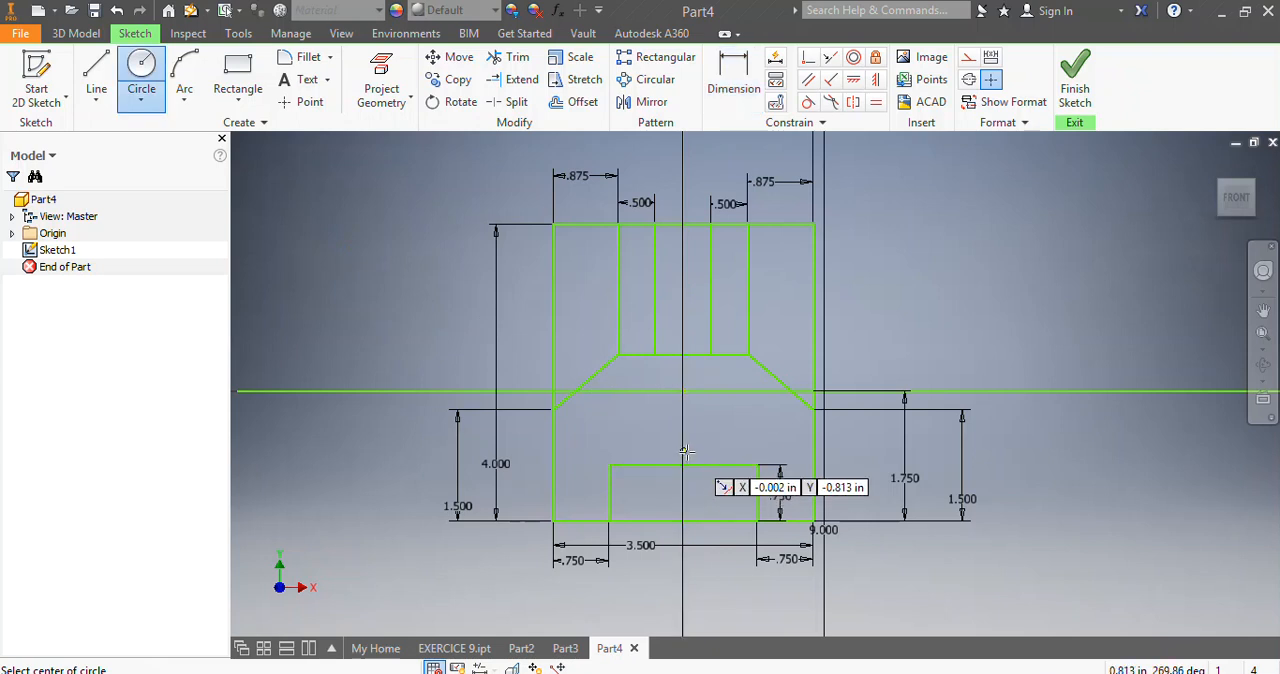
left_click(681, 465)
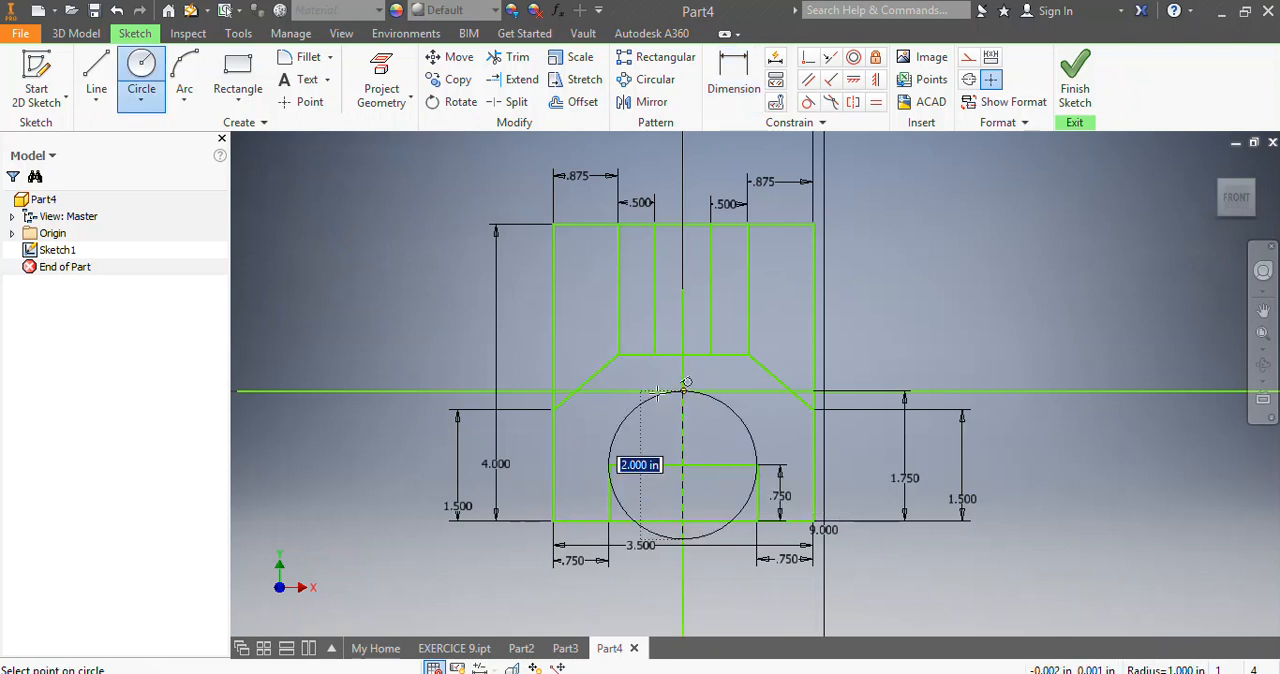
left_click(608, 465)
left_click_drag(565, 646, 608, 455)
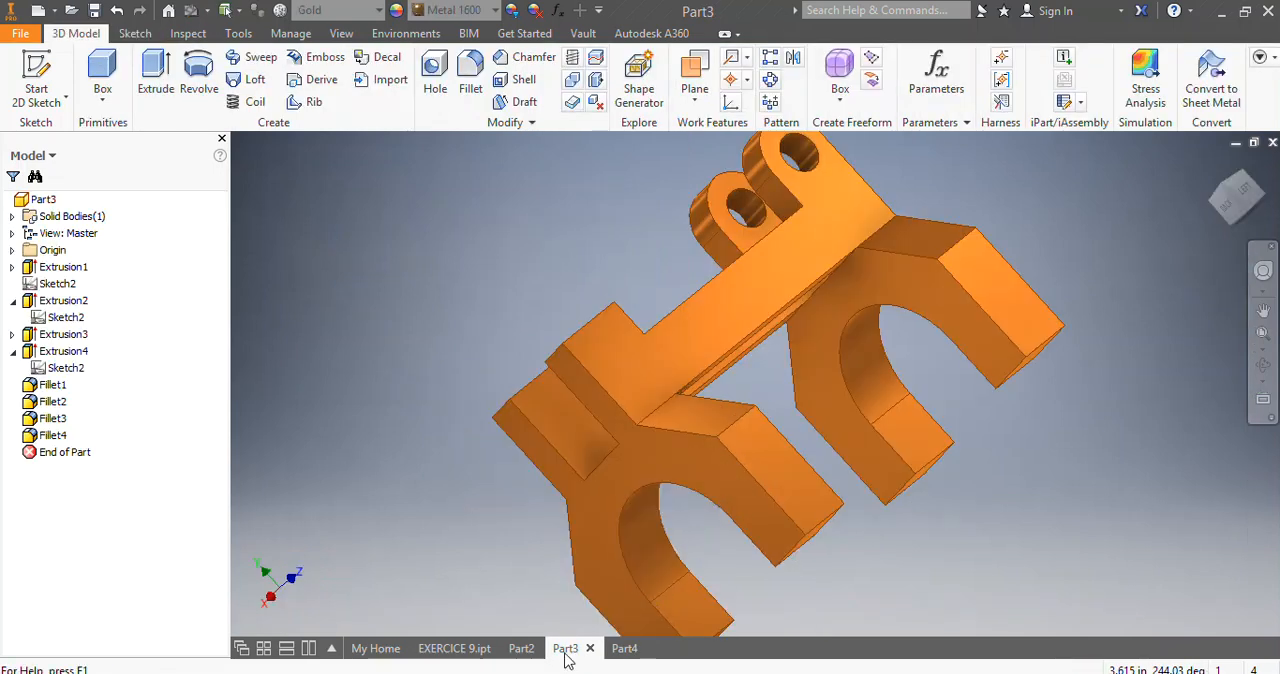
left_click(624, 648)
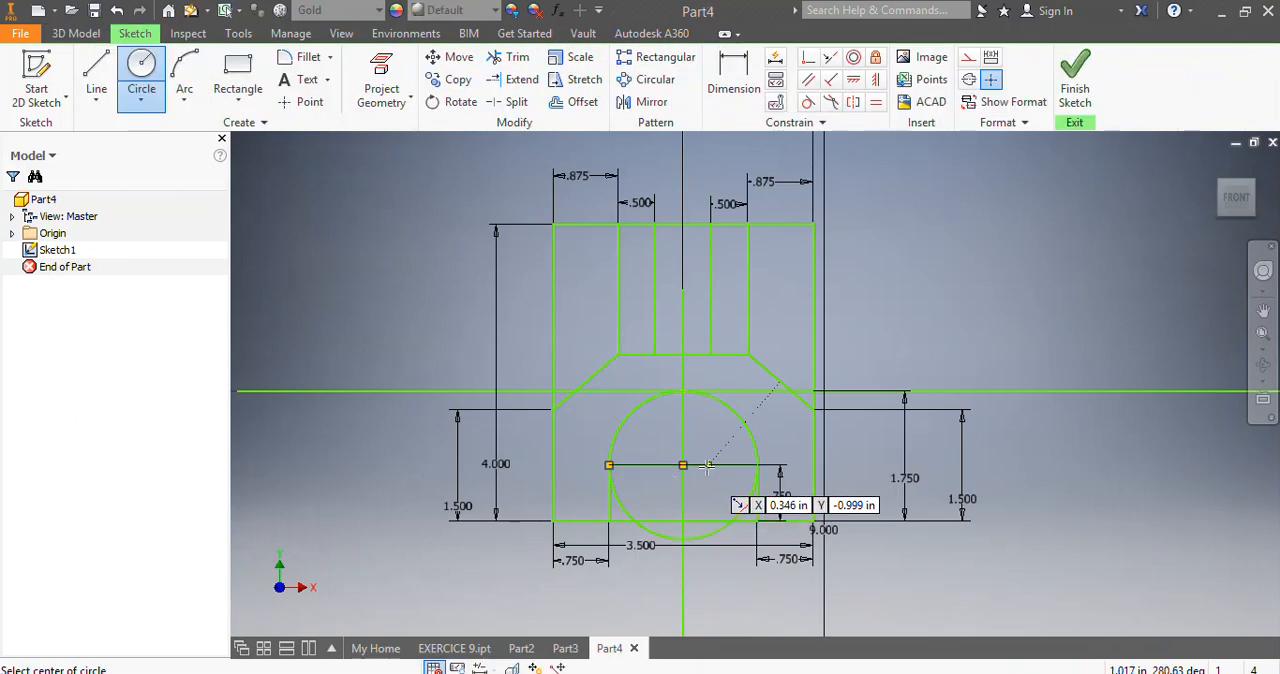
key("Escape")
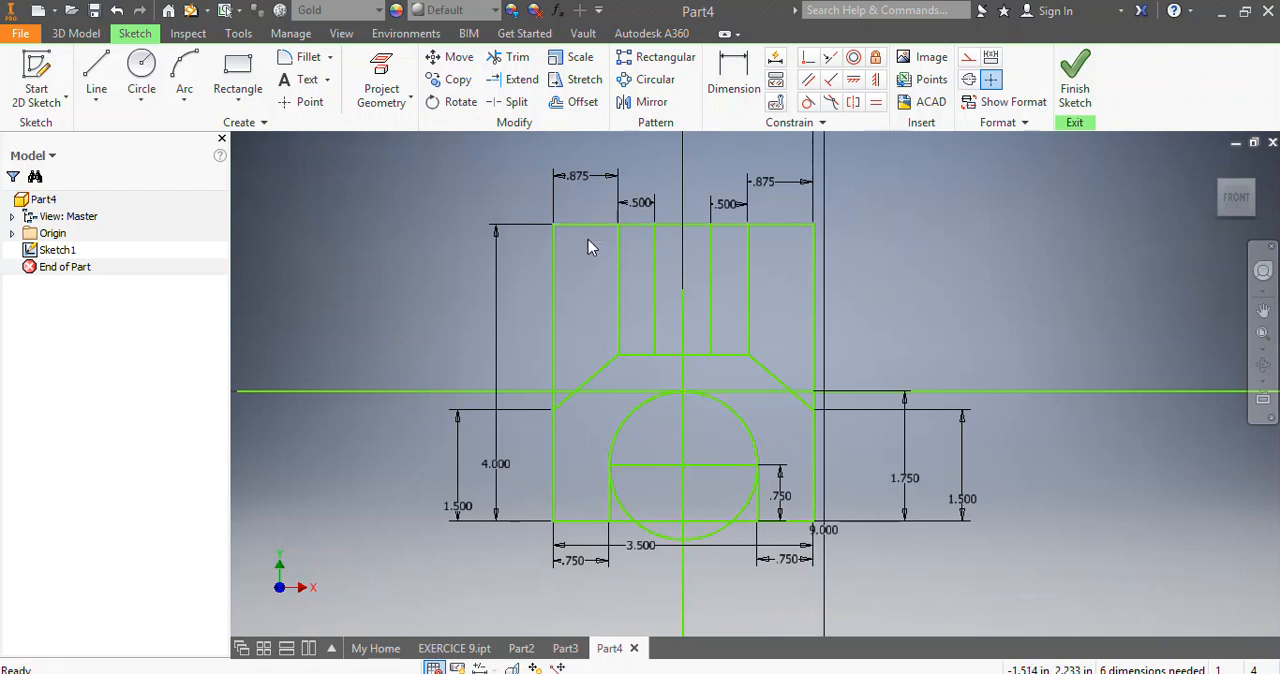
Delete the long horizontal and vertical centre lines running through the origin.
left_click(388, 403)
right_click(388, 190)
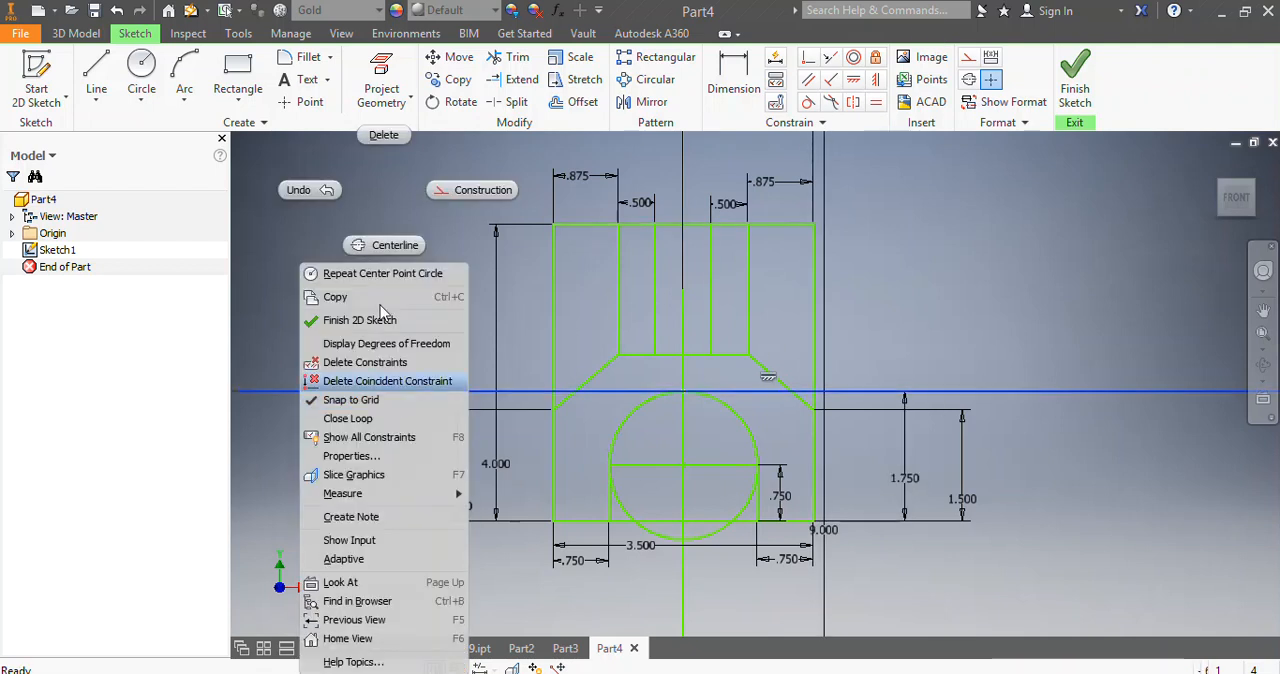
left_click(386, 137)
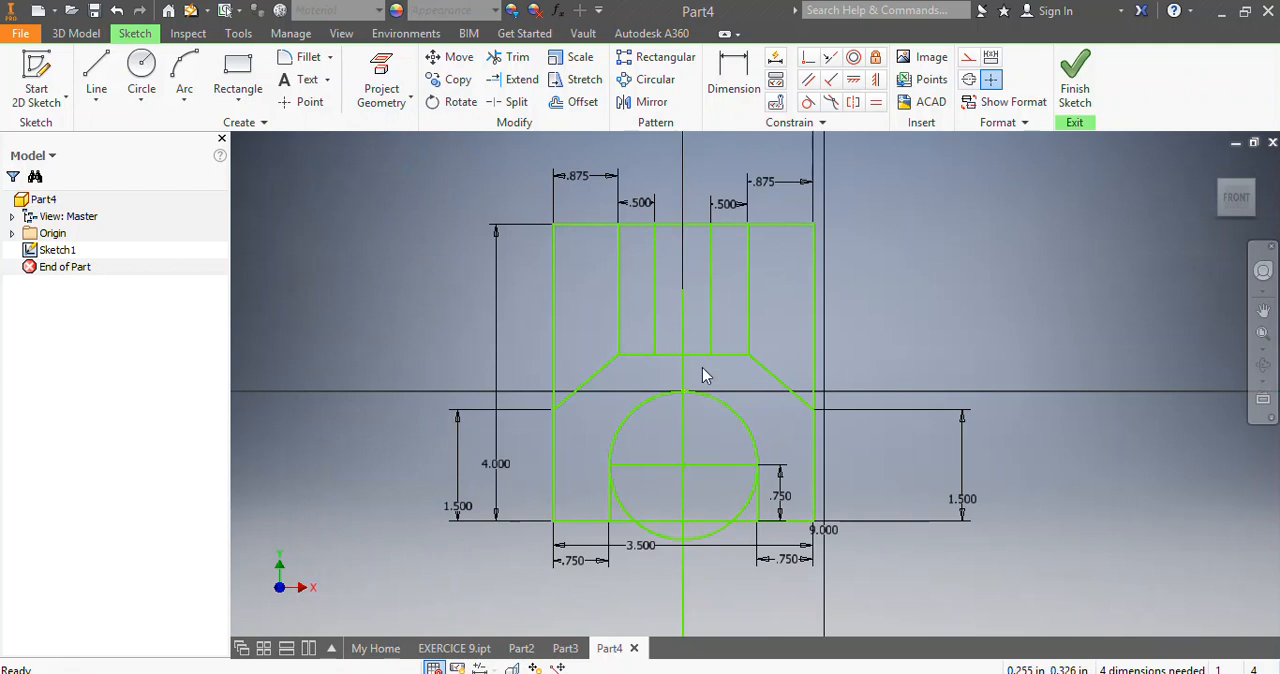
left_click(684, 375)
right_click(683, 190)
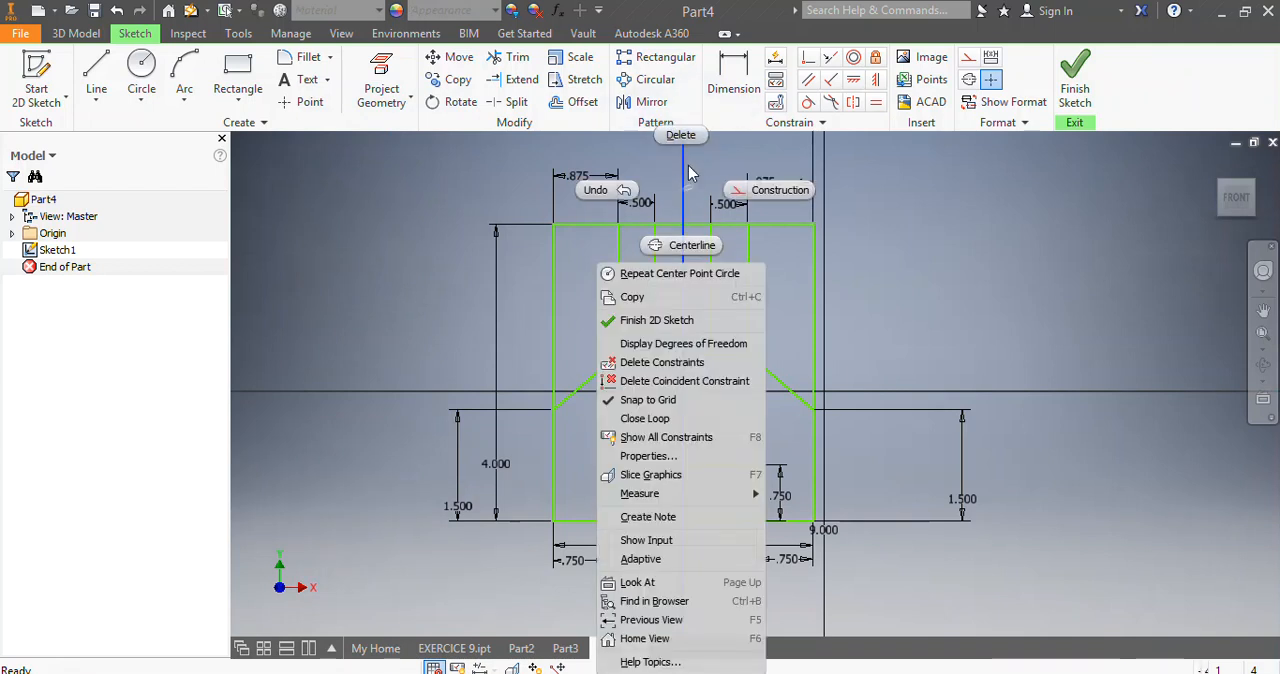
left_click(680, 148)
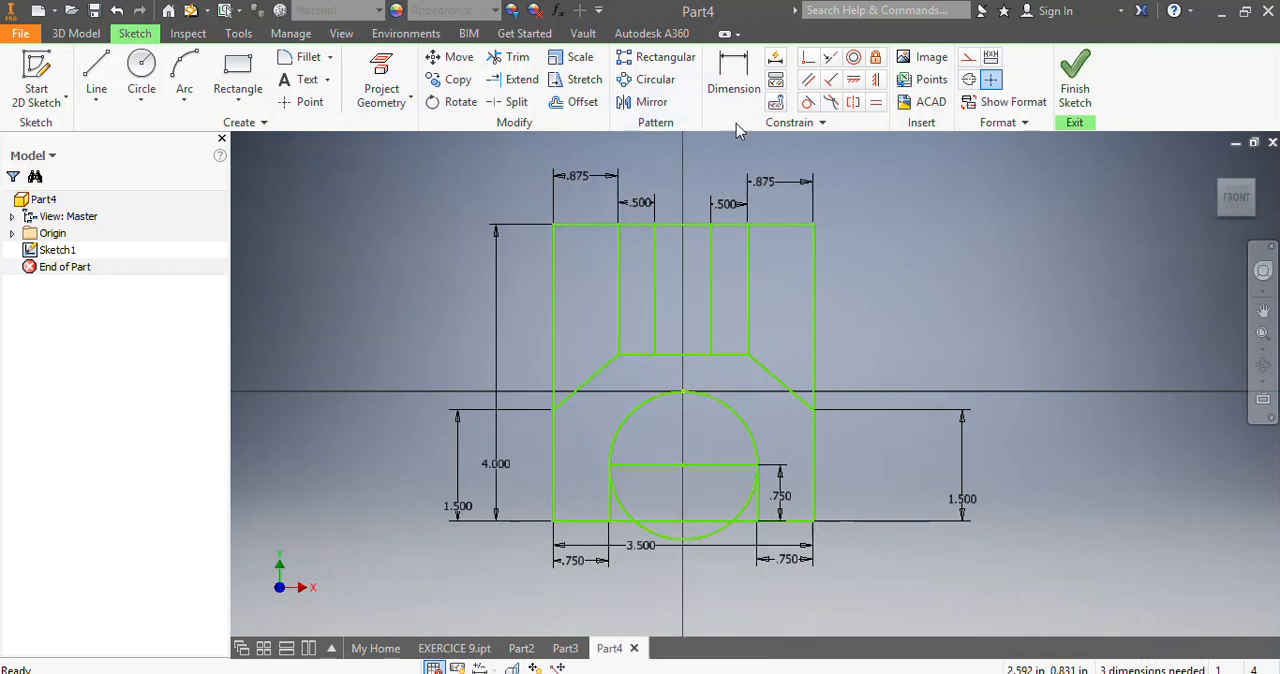
Trim the outer rectangle's upper side edges and its top edge, keeping only the top segments over the two 0.5 in prongs.
left_click(500, 68)
left_click(586, 226)
left_click(556, 317)
scroll(757, 345, "up", 4)
scroll(651, 237, "down", 3)
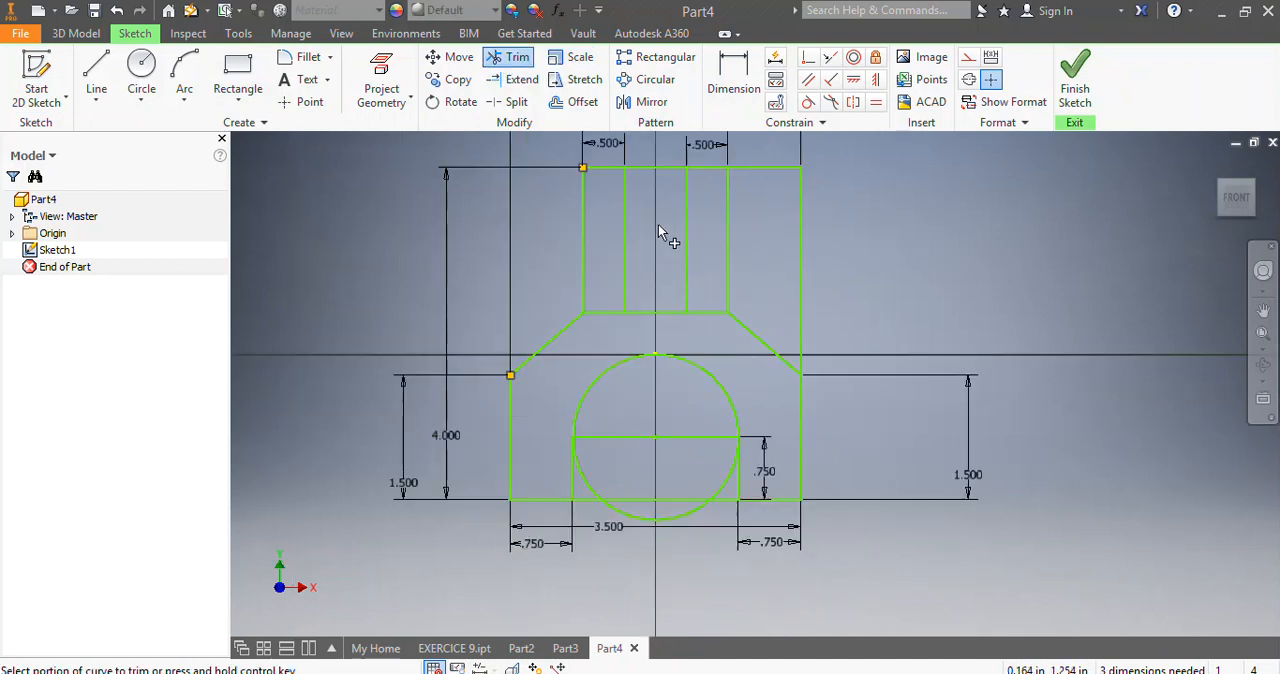
left_click(642, 172)
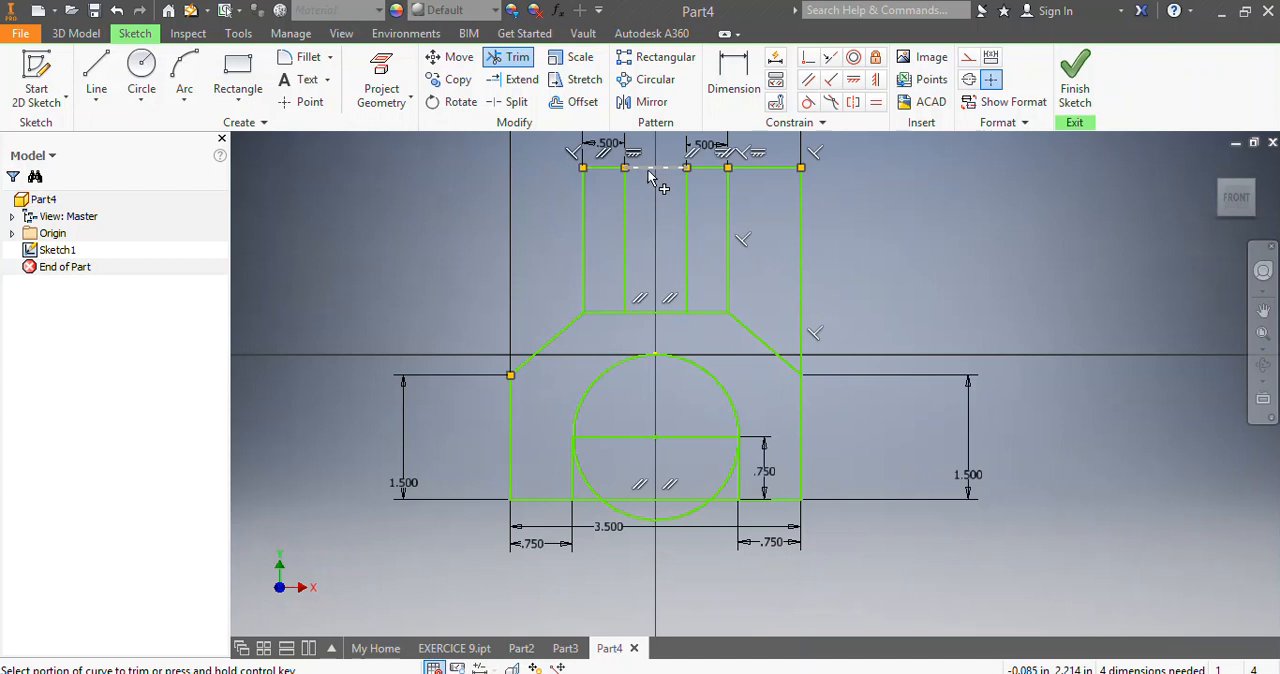
left_click(763, 170)
left_click(801, 240)
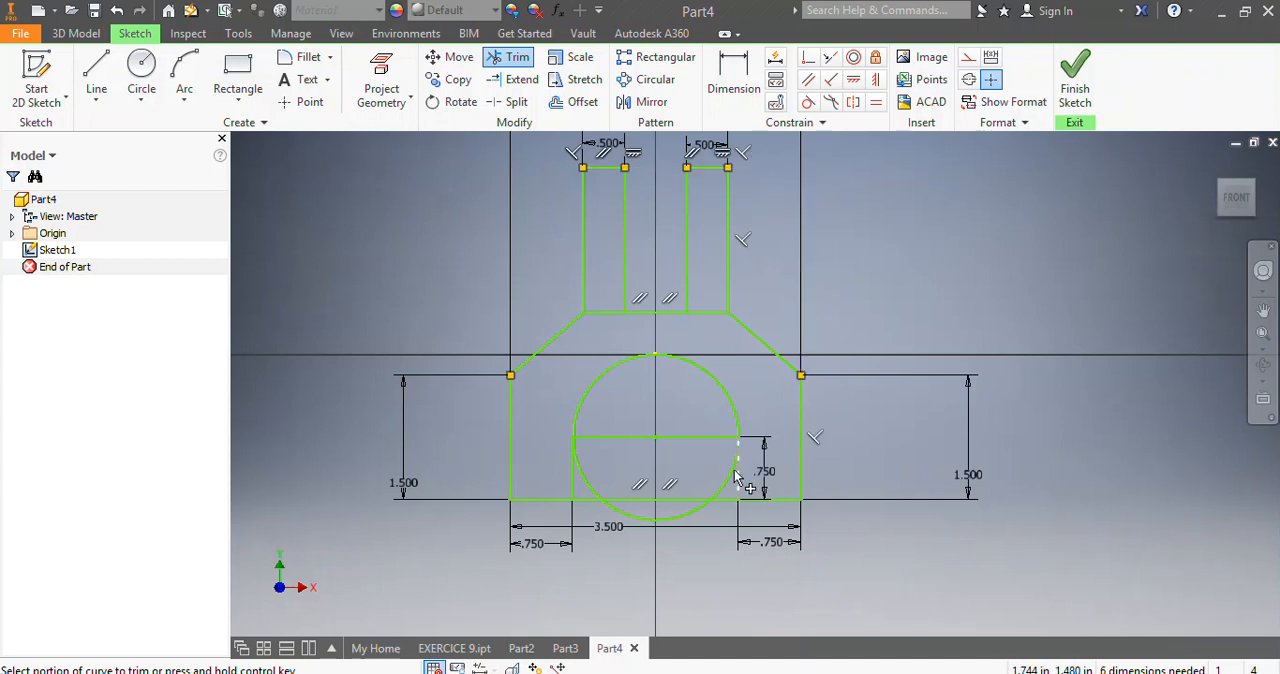
Trim the circle's lower half and the profile's bottom edge between the two legs.
scroll(659, 500, "up", 3)
left_click(521, 499)
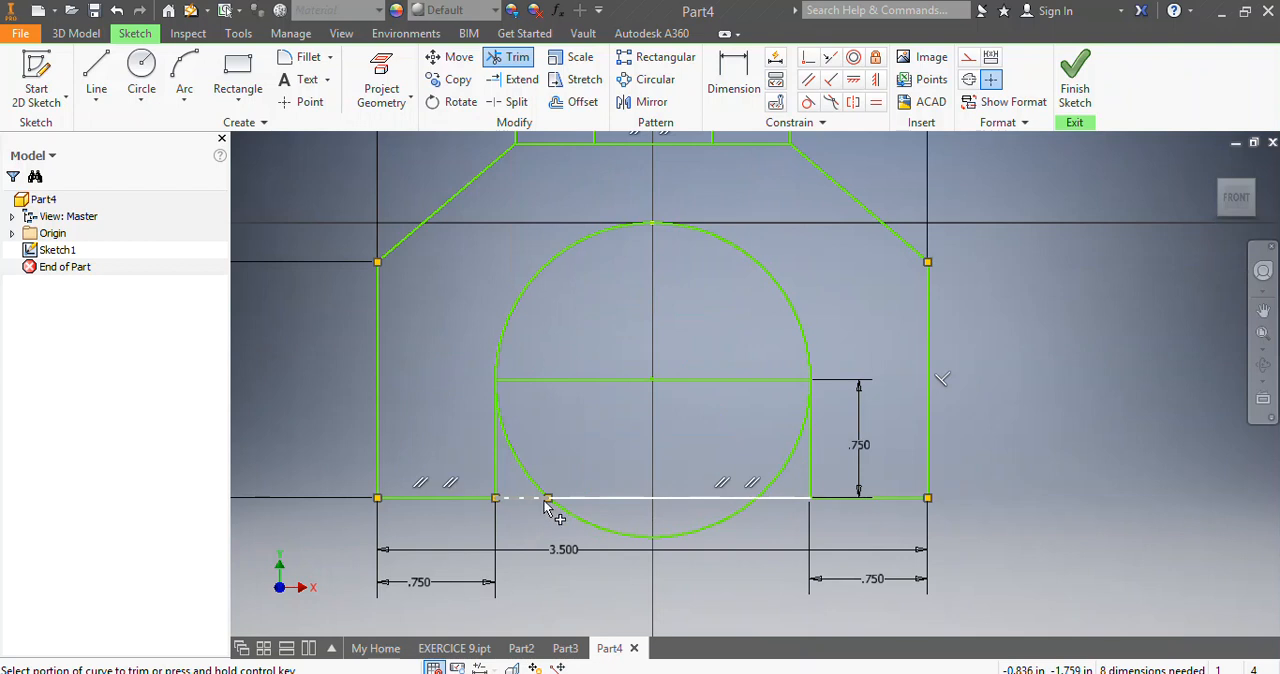
left_click(527, 474)
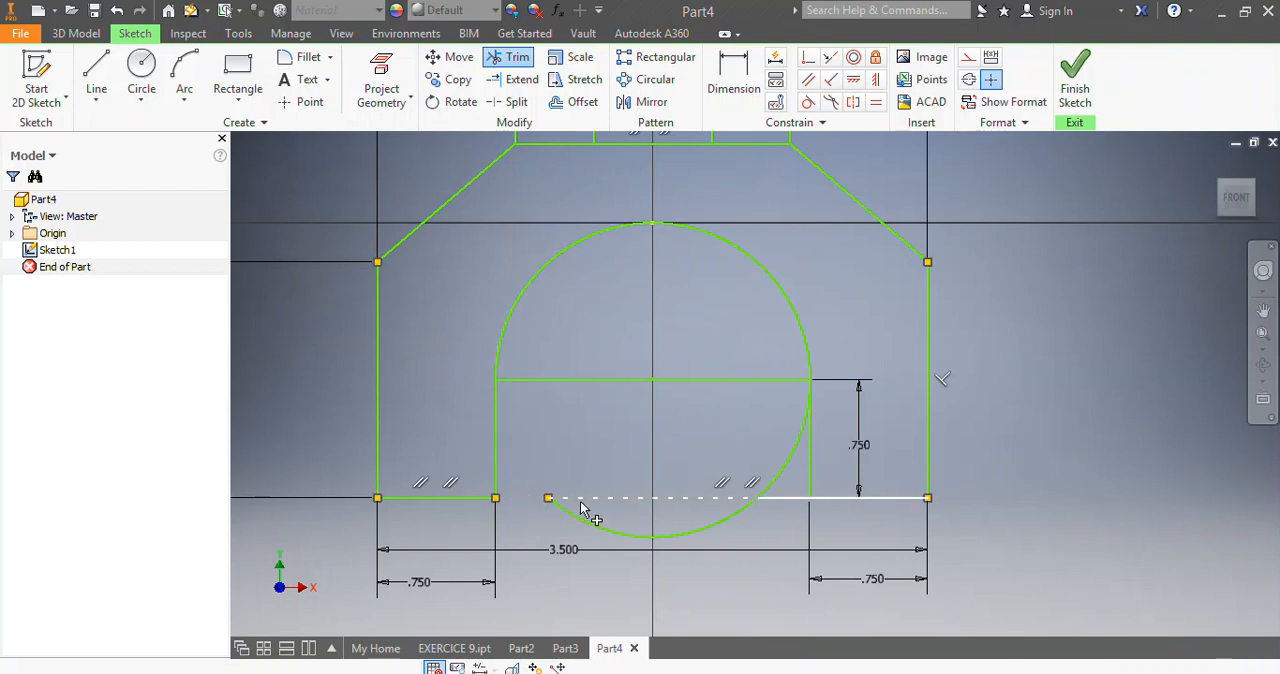
left_click(735, 516)
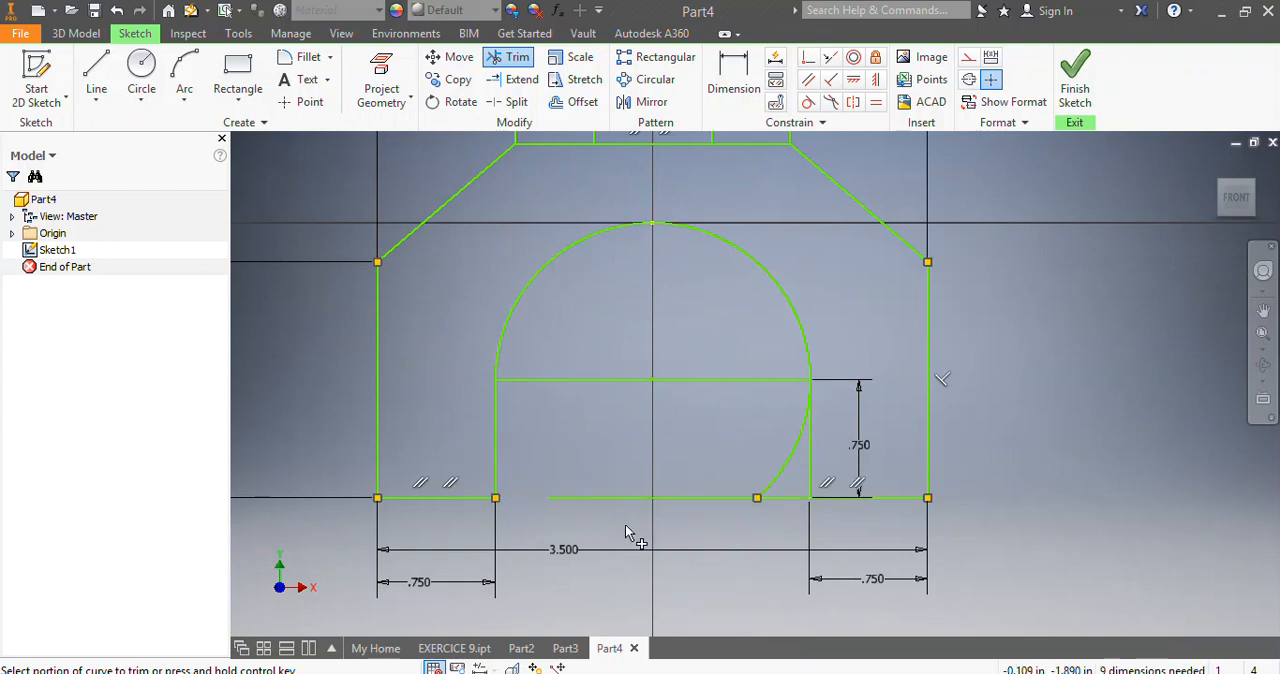
left_click(625, 498)
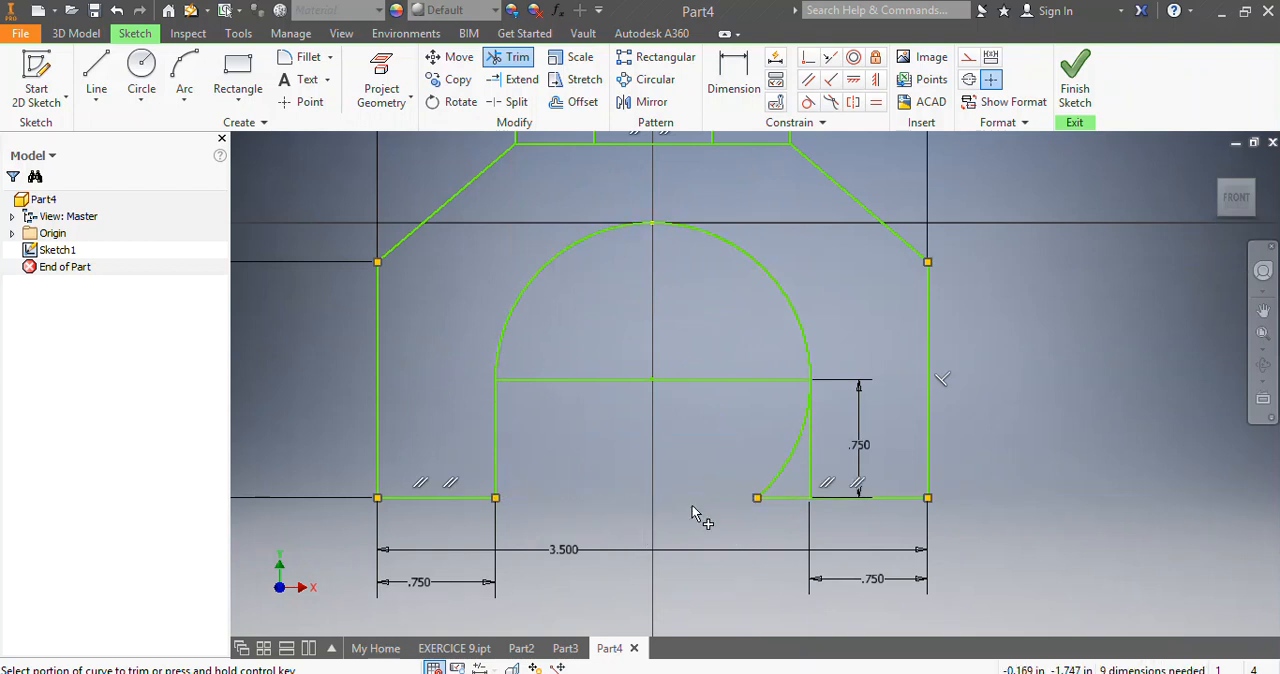
left_click(784, 485)
Trim the horizontal line spanning the base of the arch between the two legs.
left_click(584, 380)
scroll(515, 380, "up", 5)
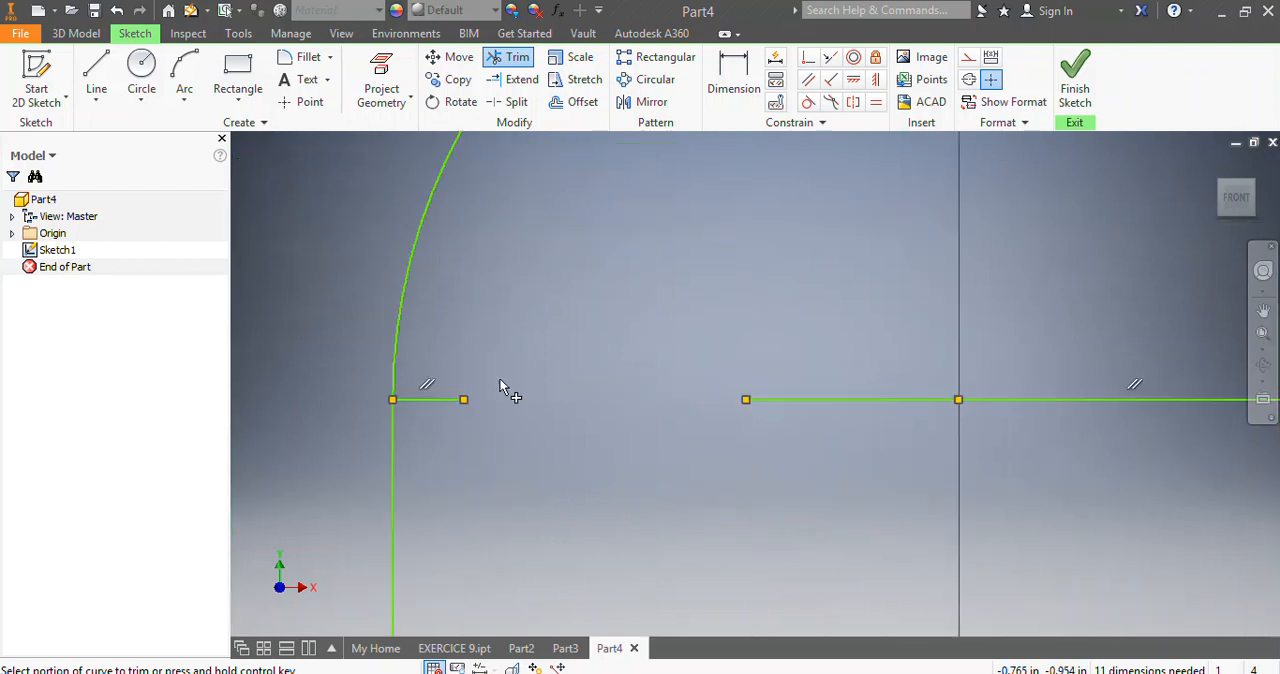
left_click(428, 402)
left_click(792, 401)
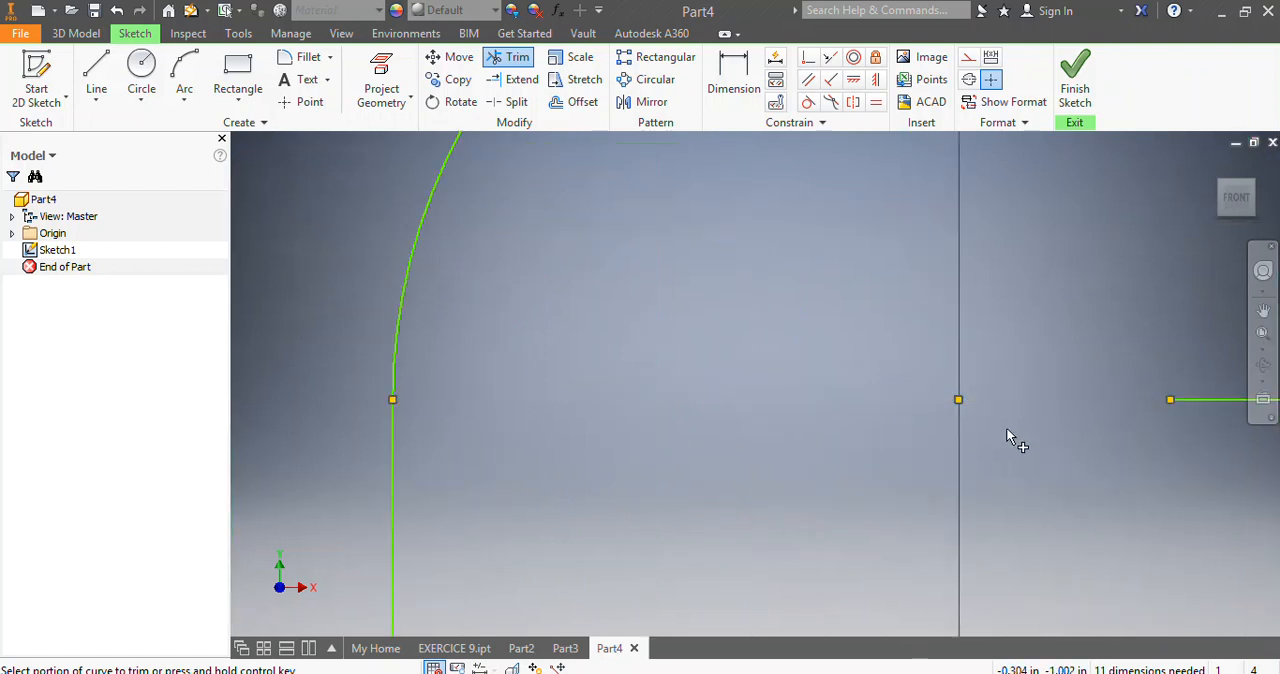
scroll(1008, 432, "down", 5)
scroll(1165, 436, "down", 5)
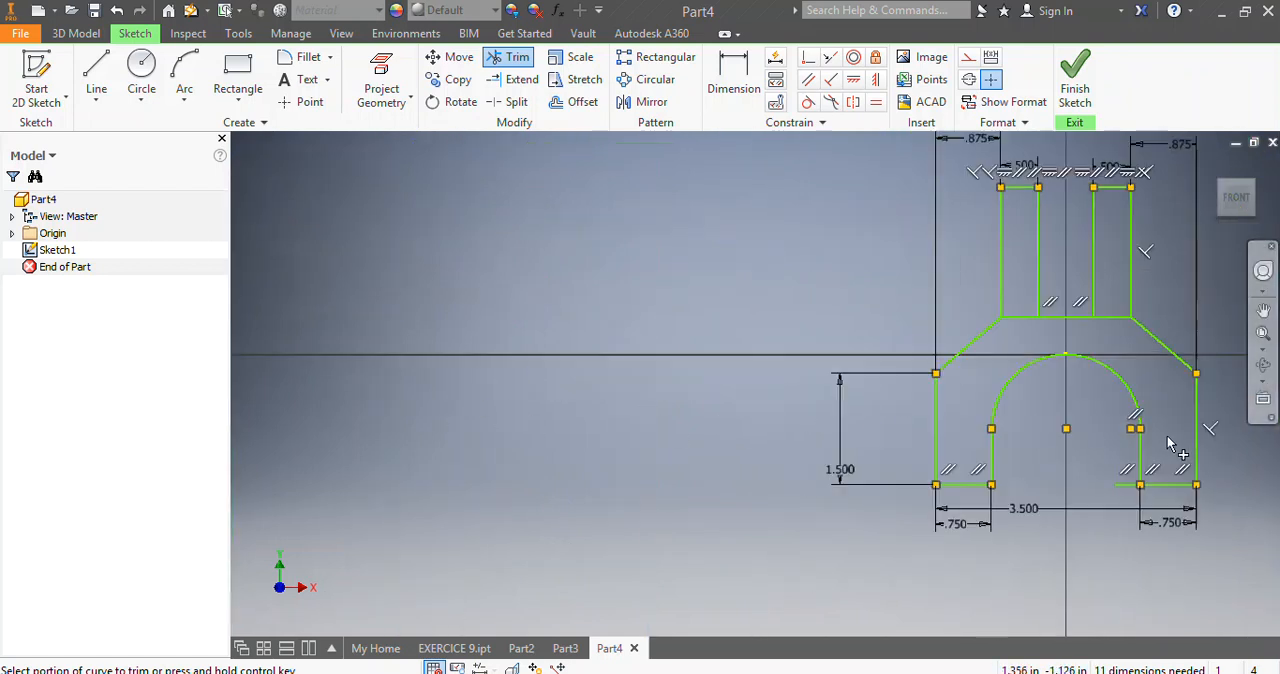
scroll(1200, 372, "up", 3)
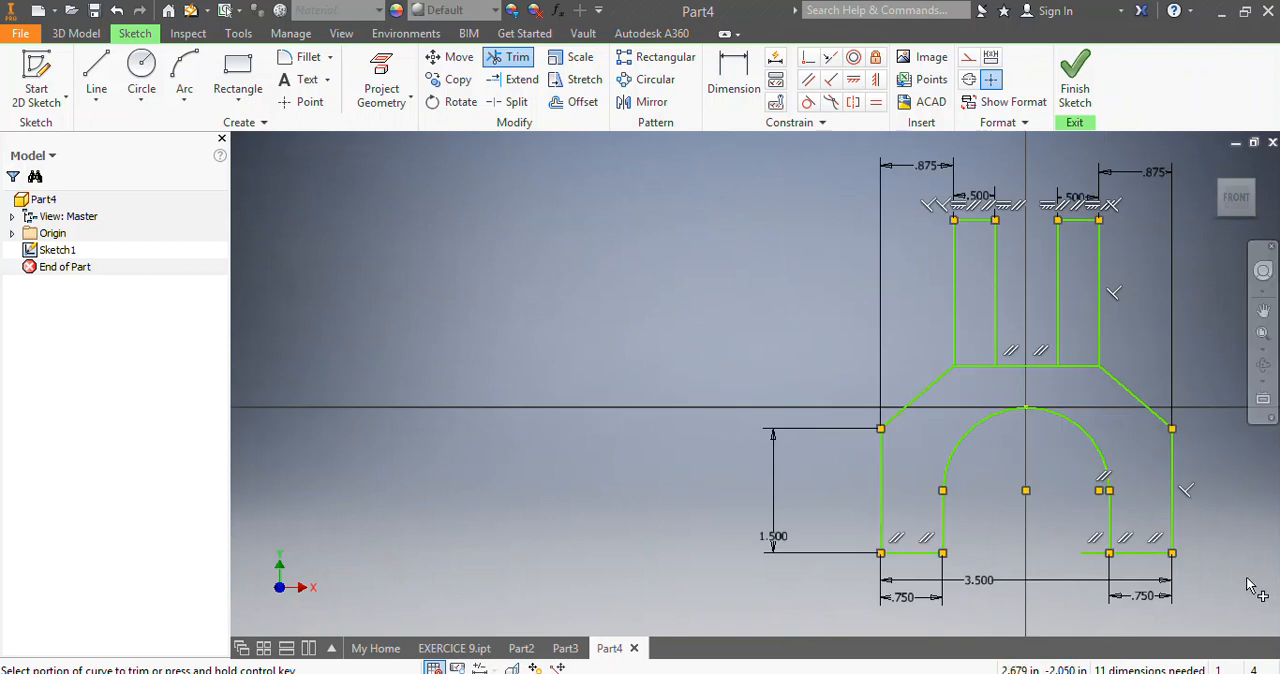
Trim the horizontal line segments at the base of both upper prongs, keeping the segment between them.
left_click(974, 370)
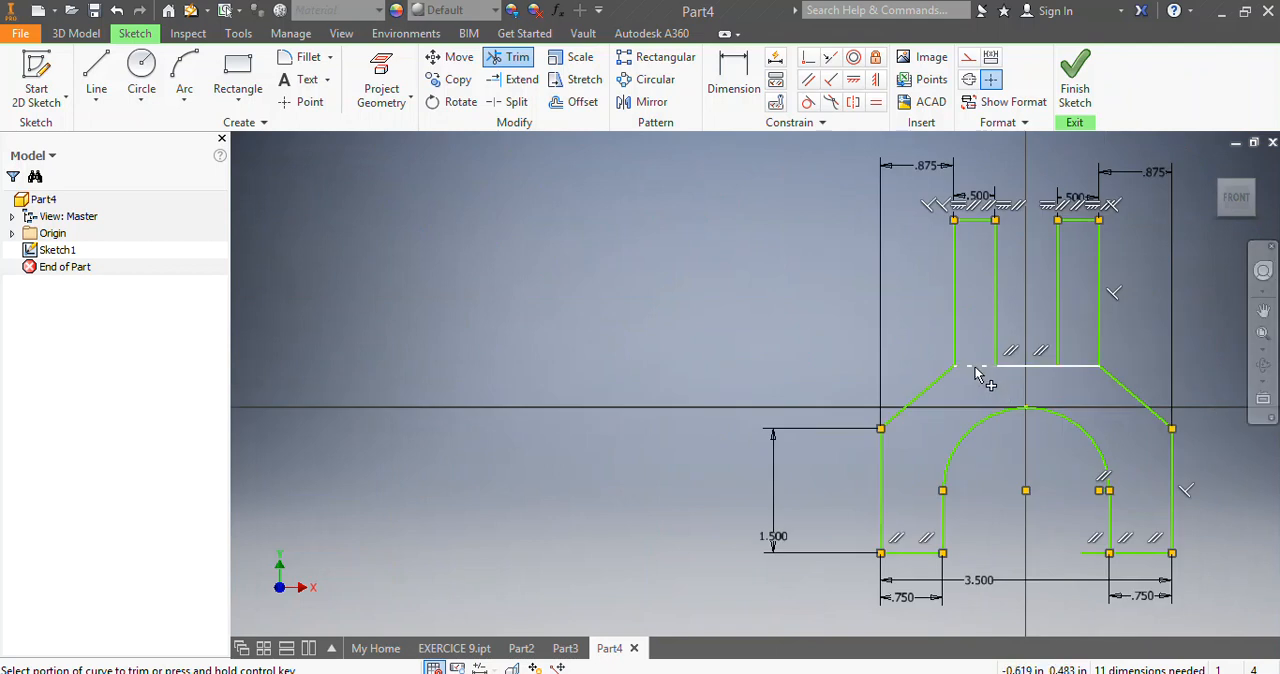
left_click(1080, 368)
scroll(1209, 502, "down", 4)
scroll(1249, 529, "up", 5)
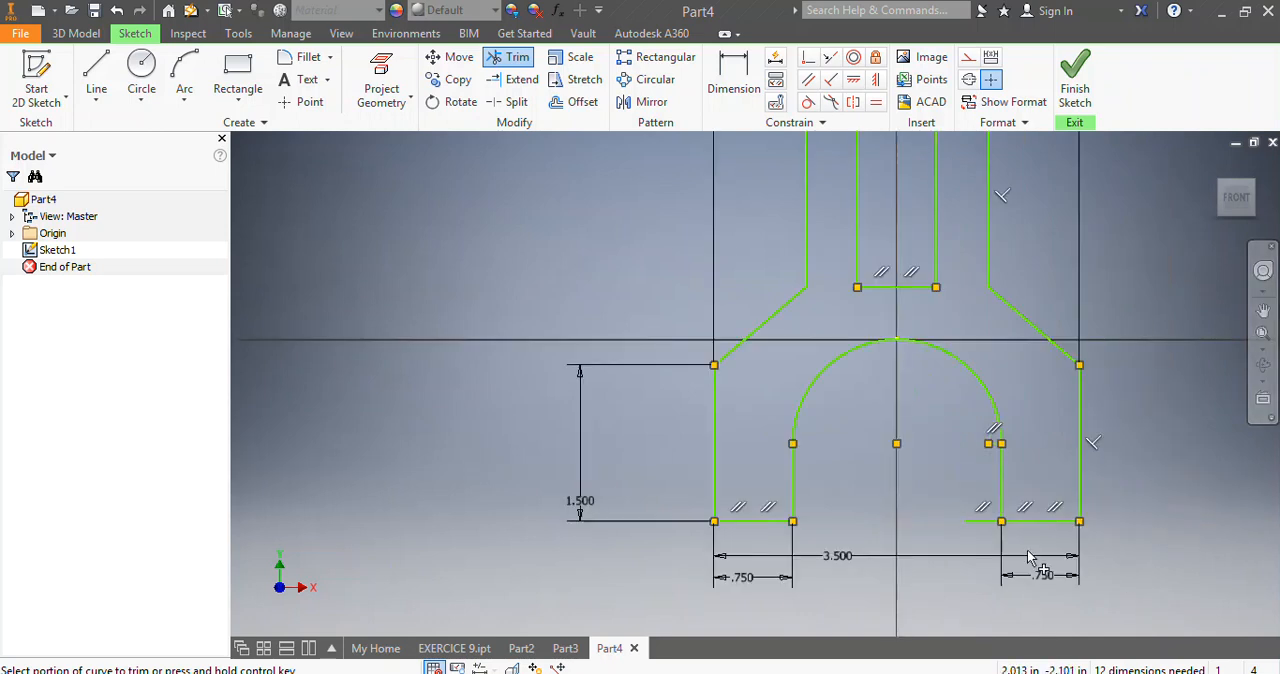
key("Escape")
scroll(1090, 612, "down", 4)
scroll(1097, 612, "up", 5)
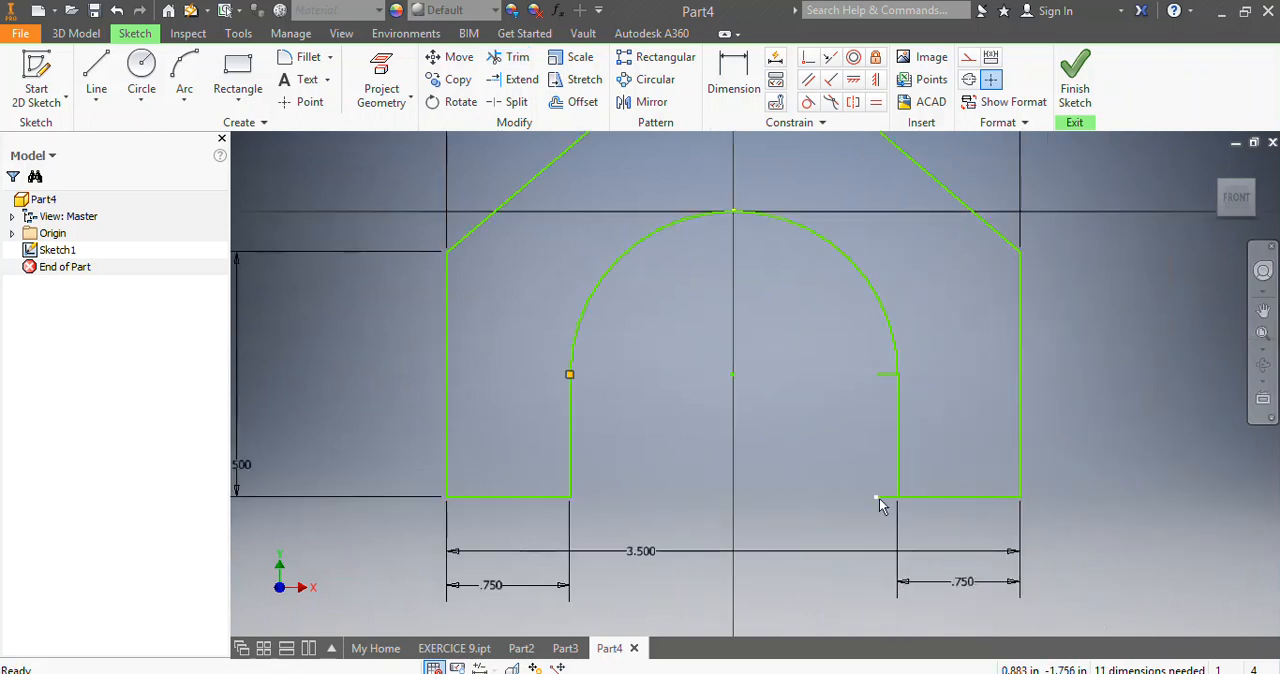
Trim the leftover short line stubs on the inner side of the right leg and finish the profile sketch.
left_click(508, 57)
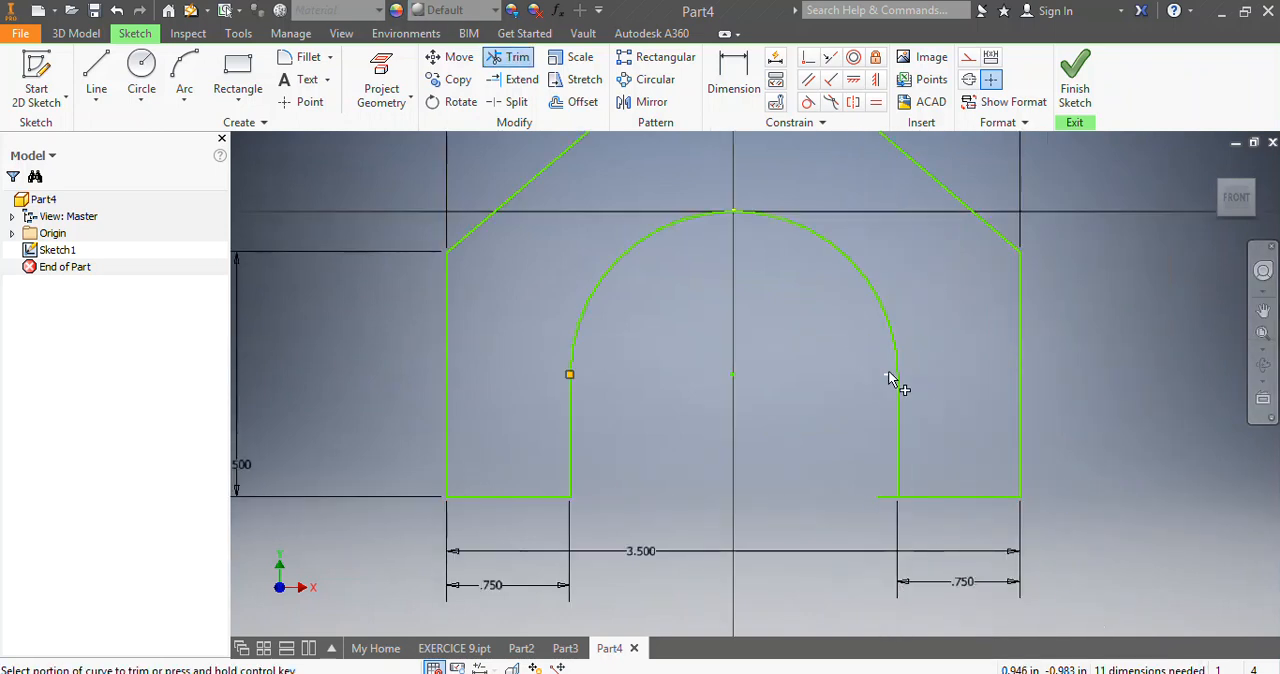
scroll(877, 496, "down", 5)
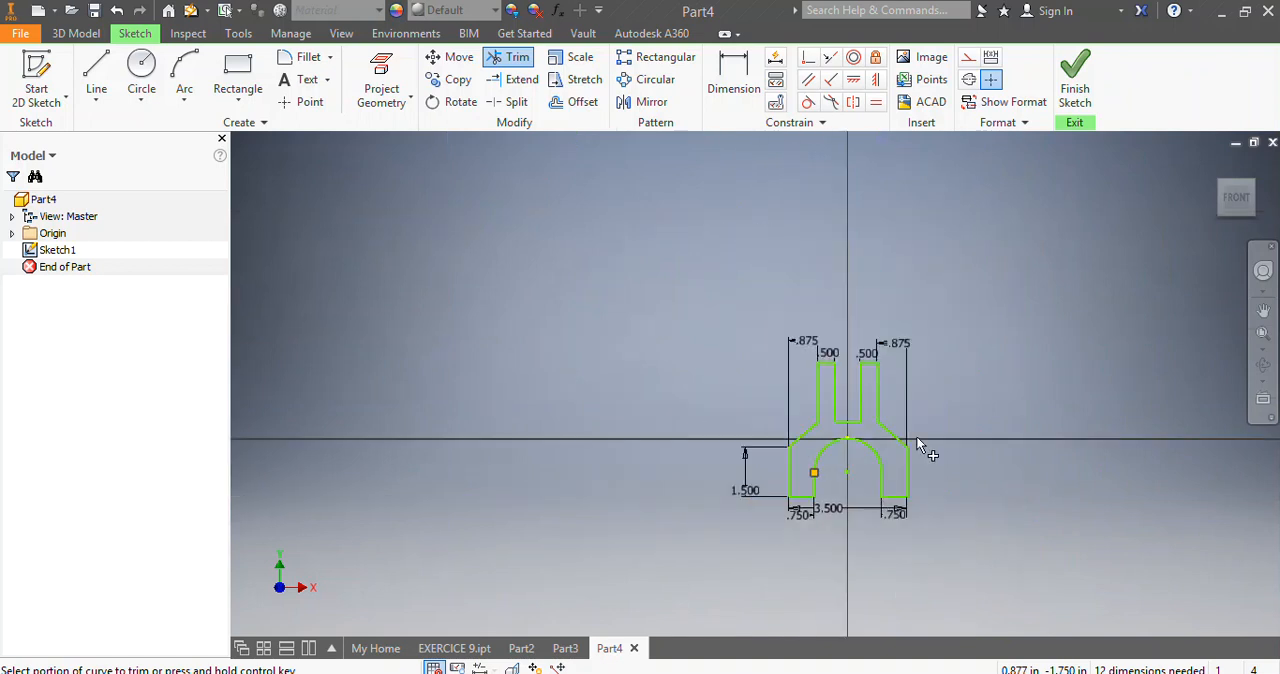
scroll(922, 450, "up", 2)
left_click(1075, 75)
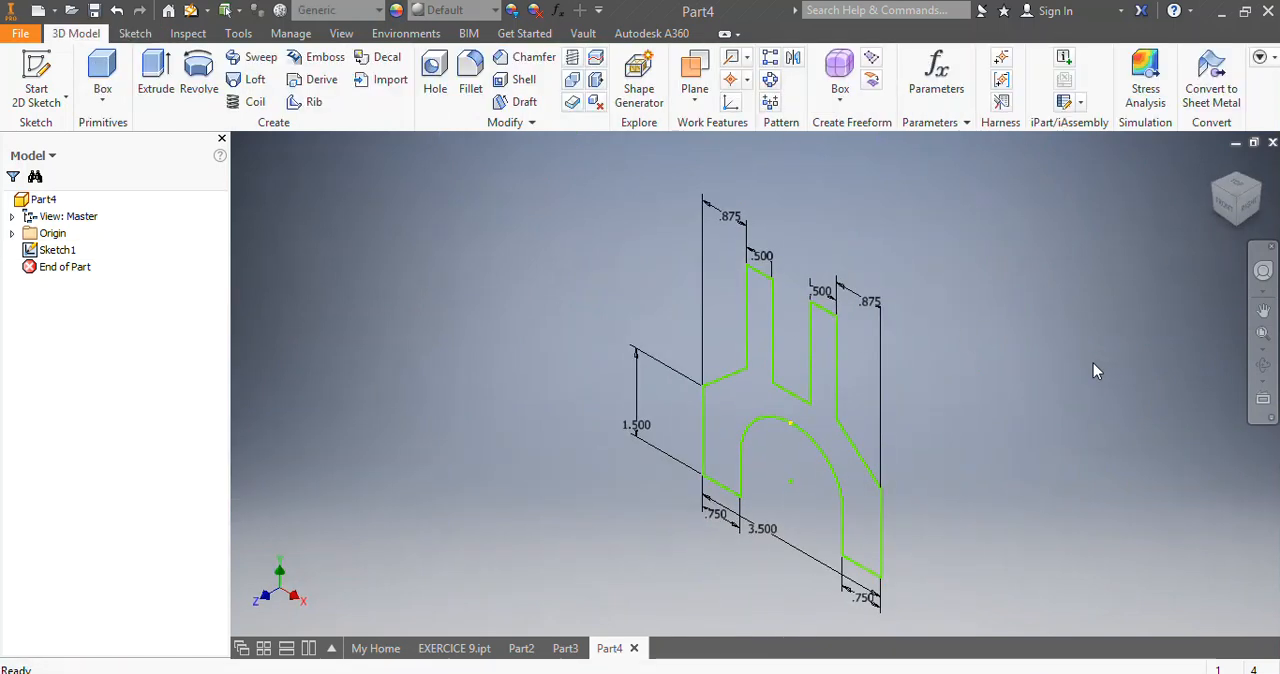
Extrude the profile 5 in, with the direction reversed so the solid extends behind the sketch plane.
left_click(150, 78)
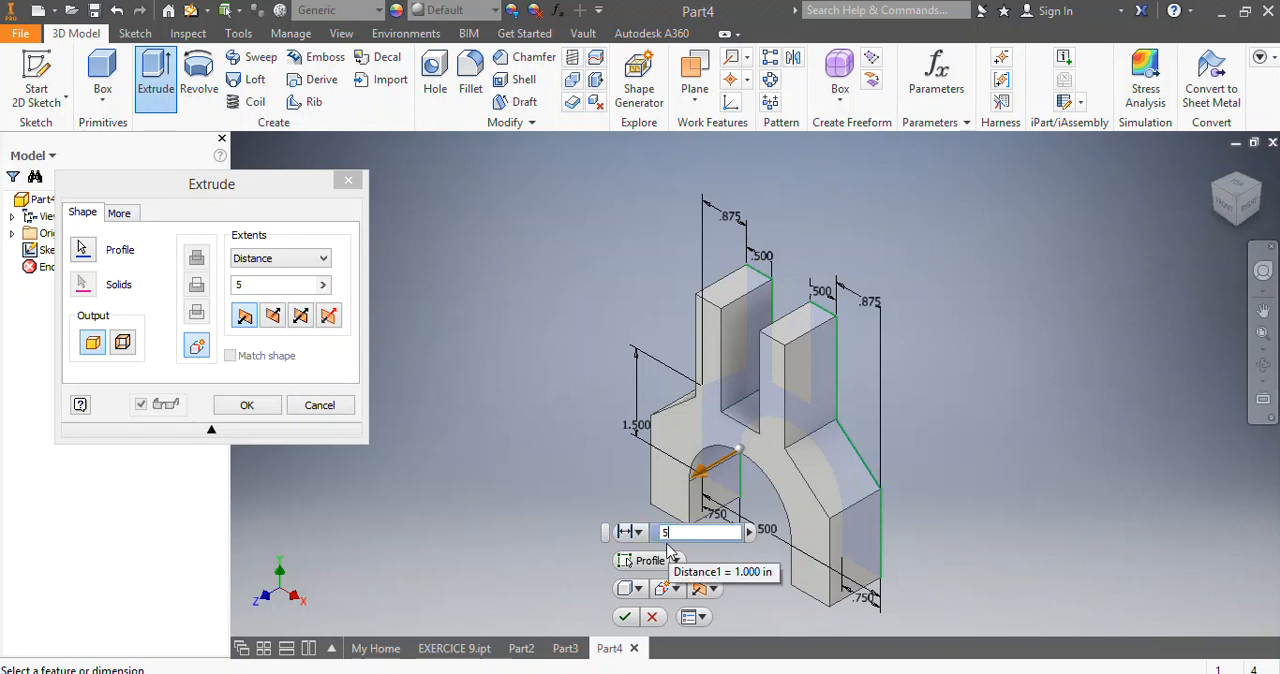
type("5")
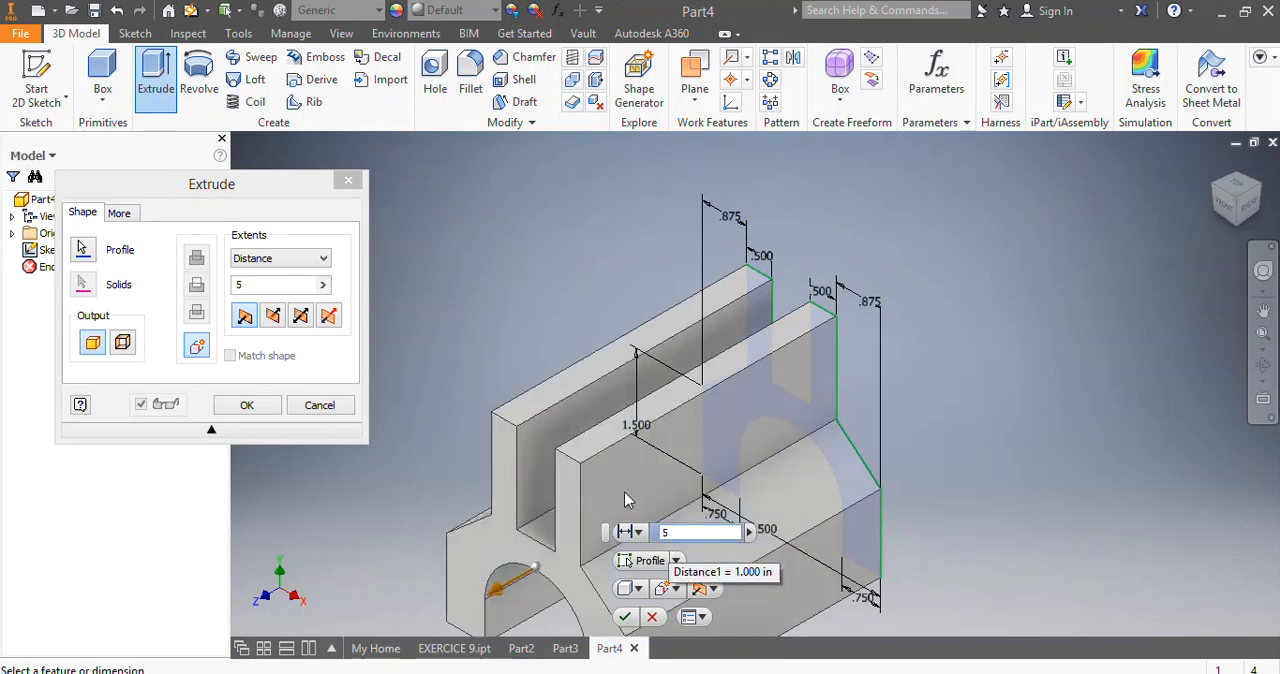
left_click(273, 317)
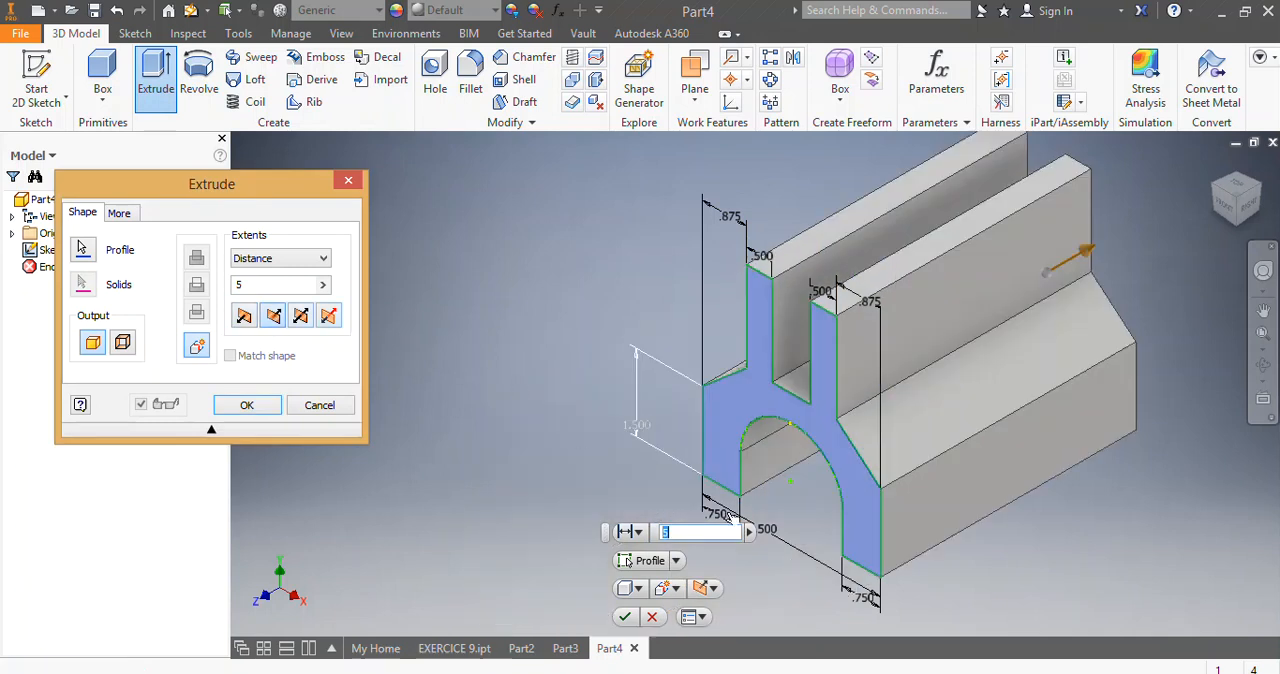
left_click(624, 616)
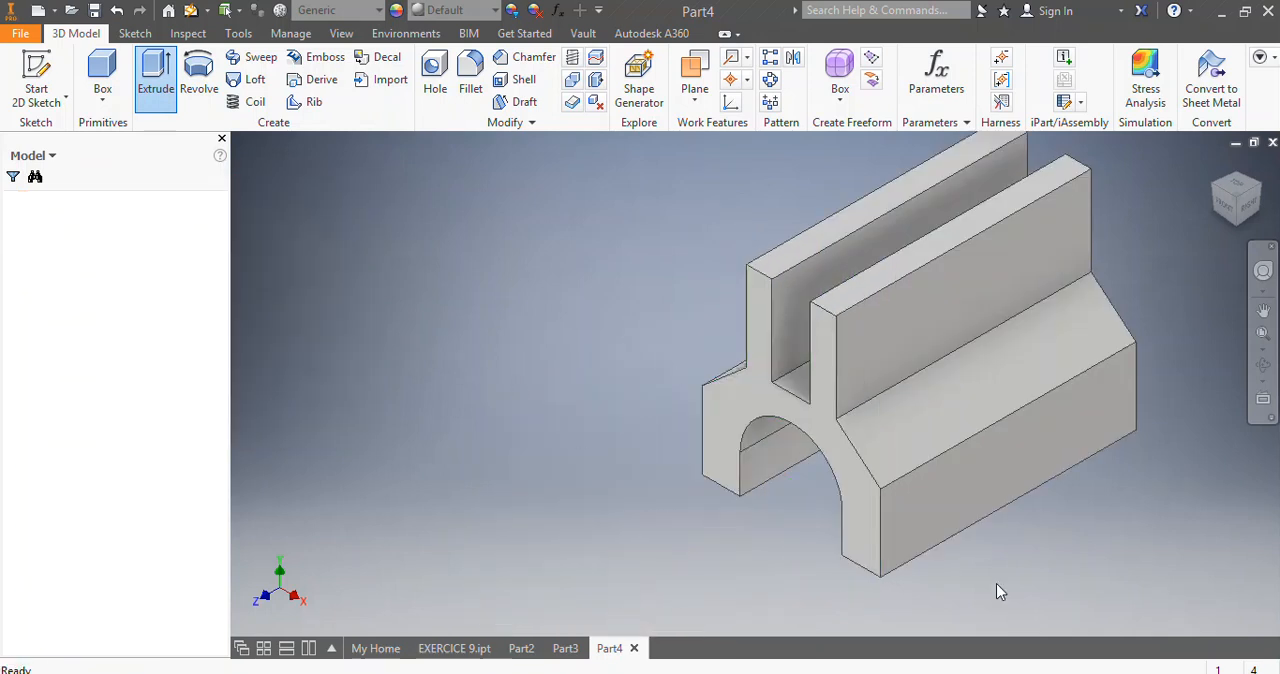
Examine the finished reference part Part3 from its left side and in an angled view, and return to Part4.
left_click(1247, 215)
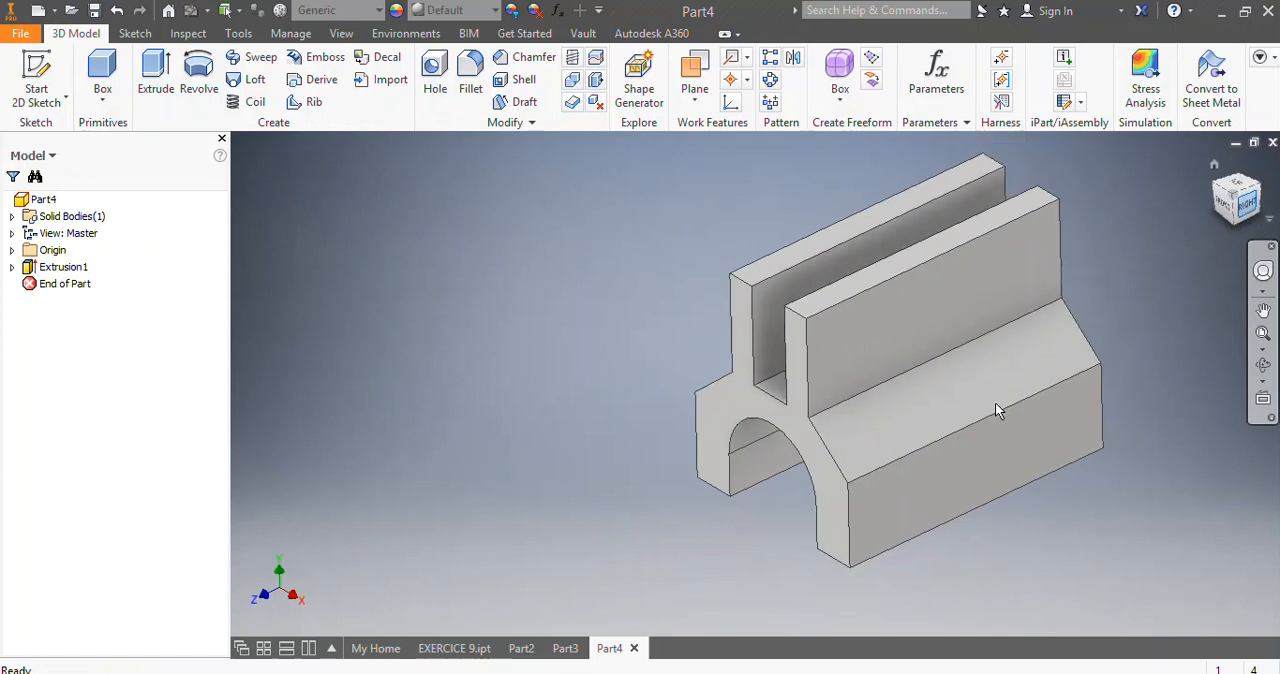
left_click(1245, 192)
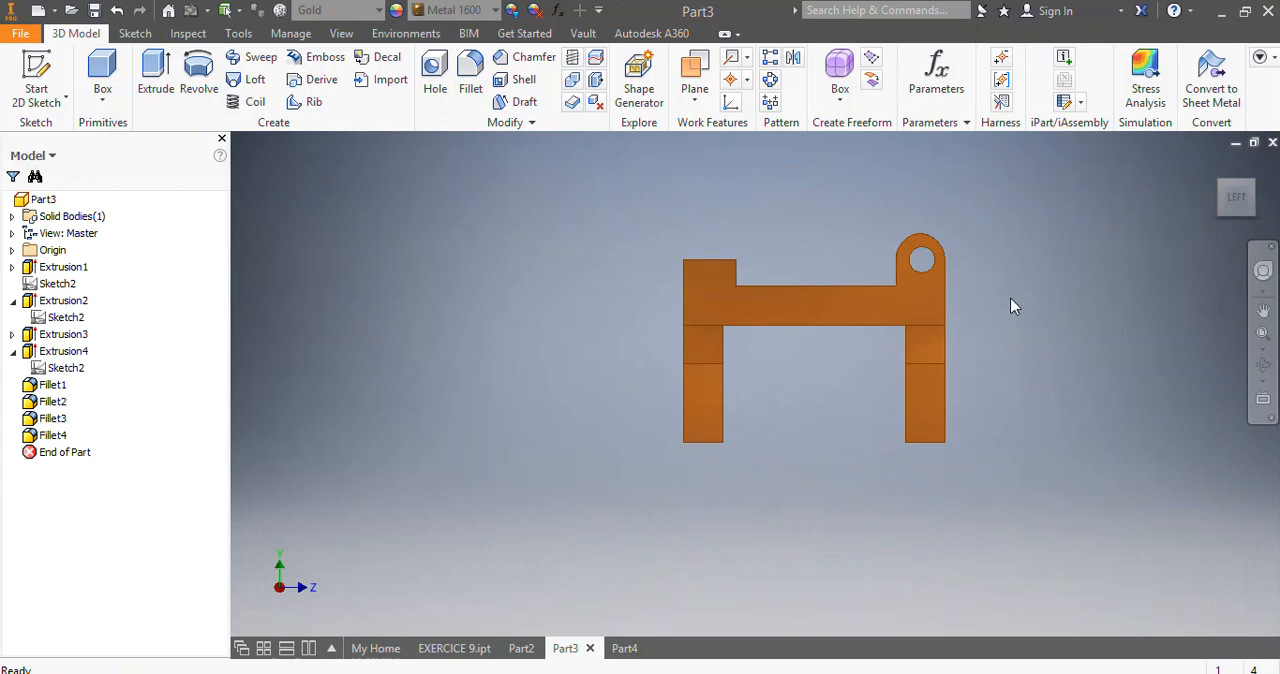
left_click(1240, 204)
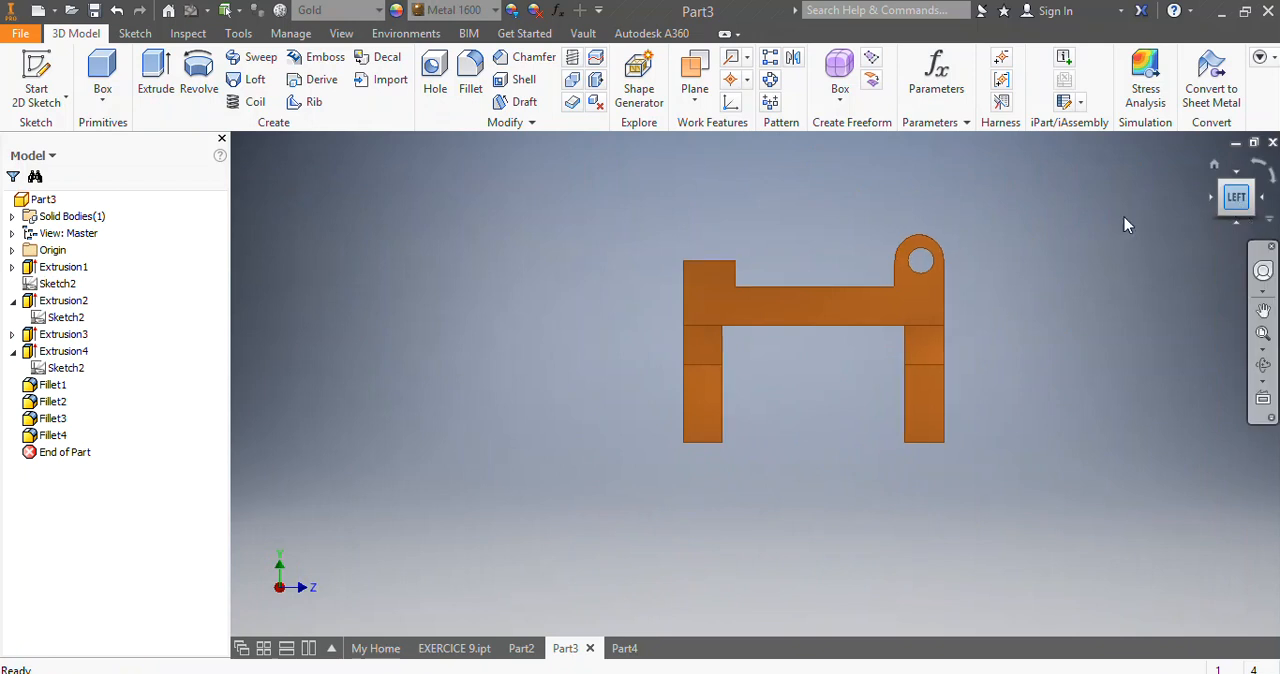
left_click(1240, 210)
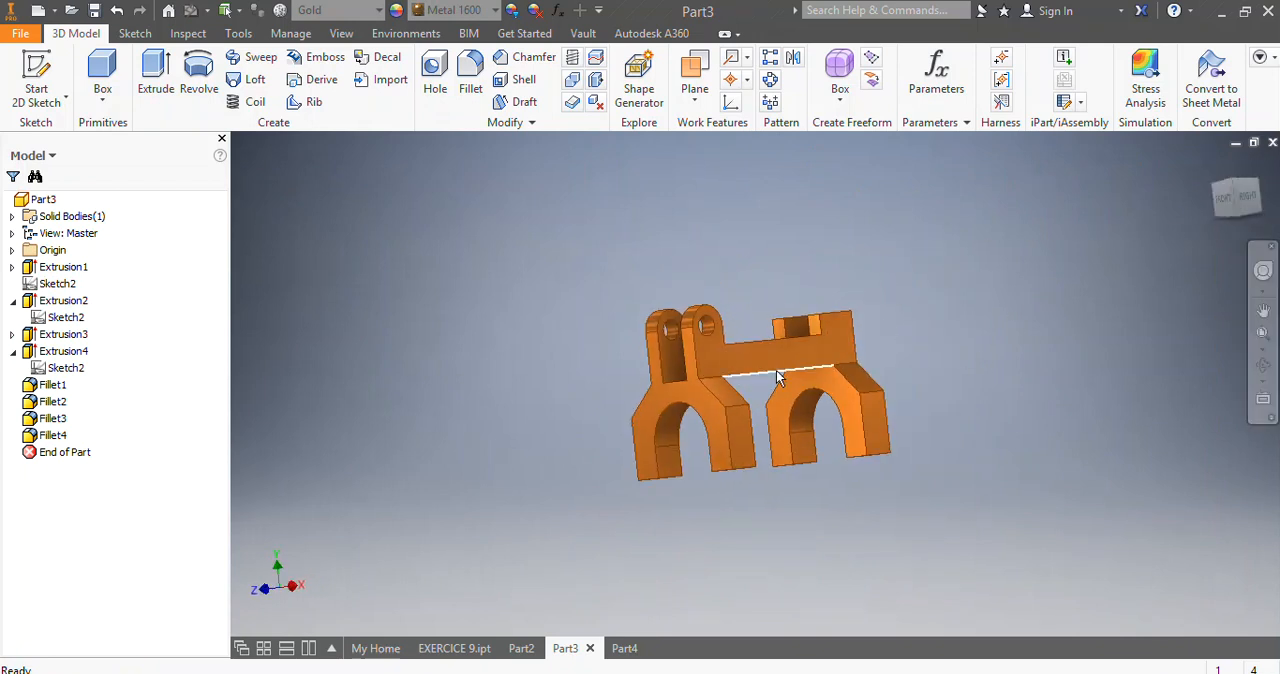
left_click(624, 648)
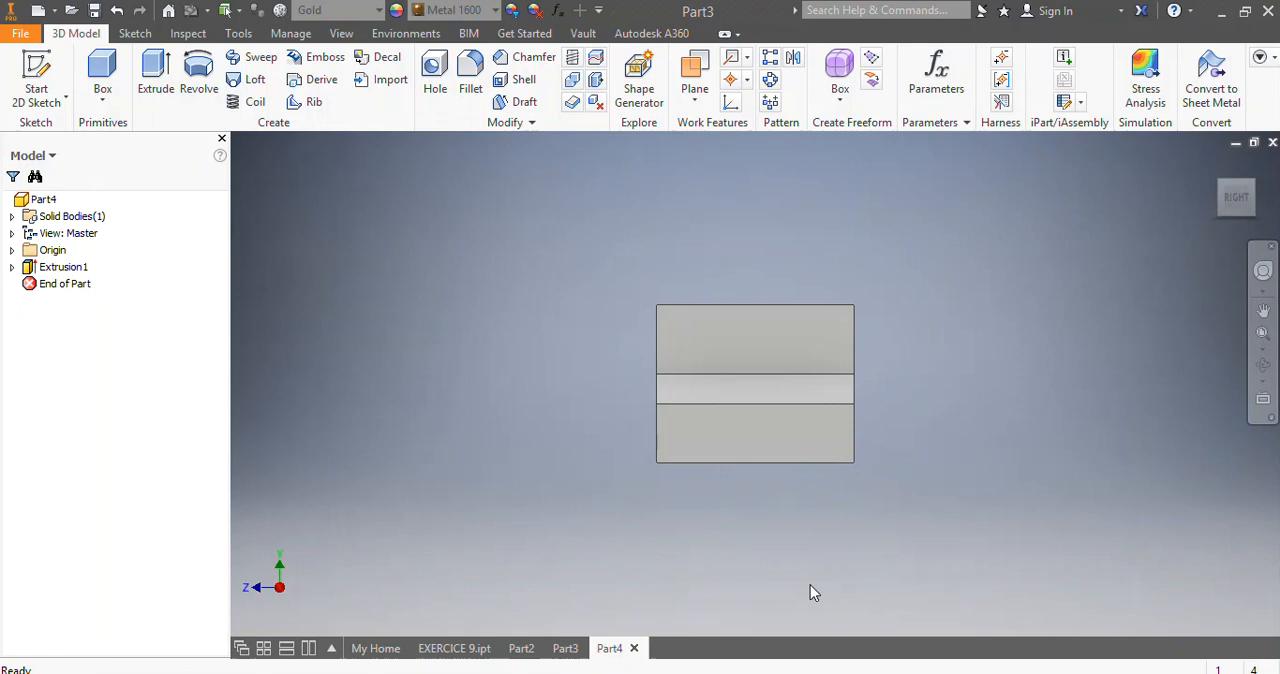
Start a new sketch on the outer side face of the right upper prong.
scroll(844, 426, "up", 3)
scroll(874, 443, "down", 3)
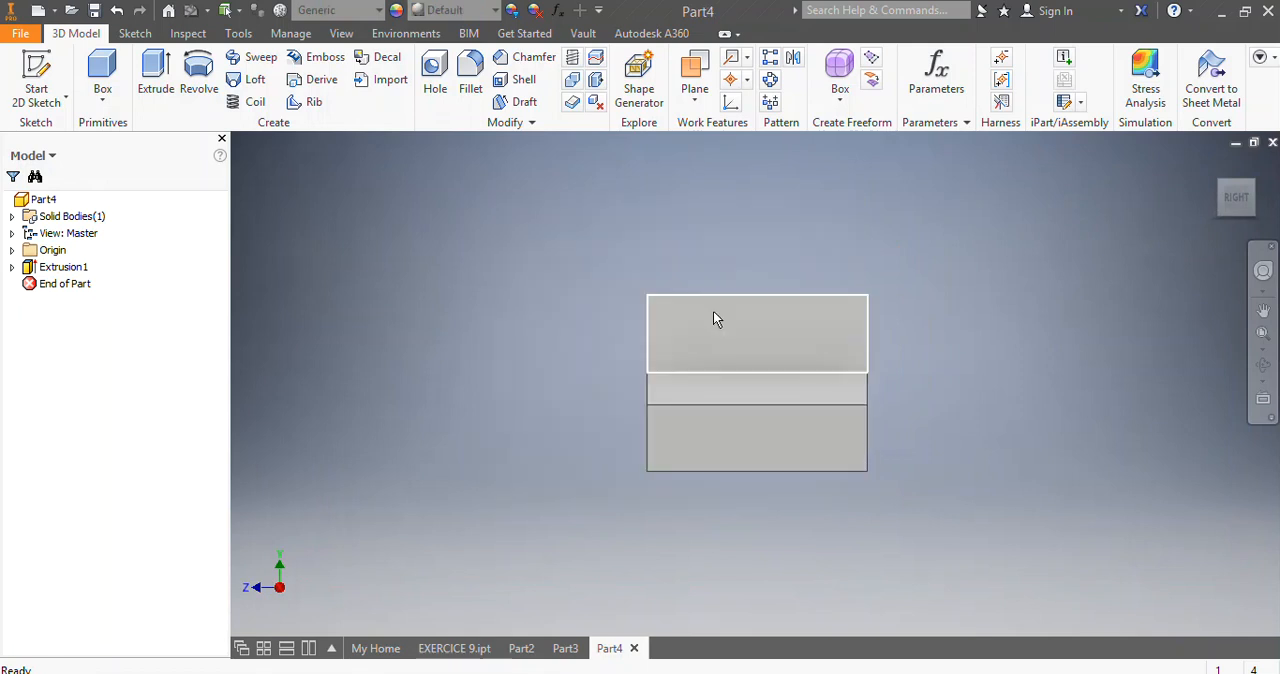
scroll(758, 337, "up", 3)
right_click(758, 338)
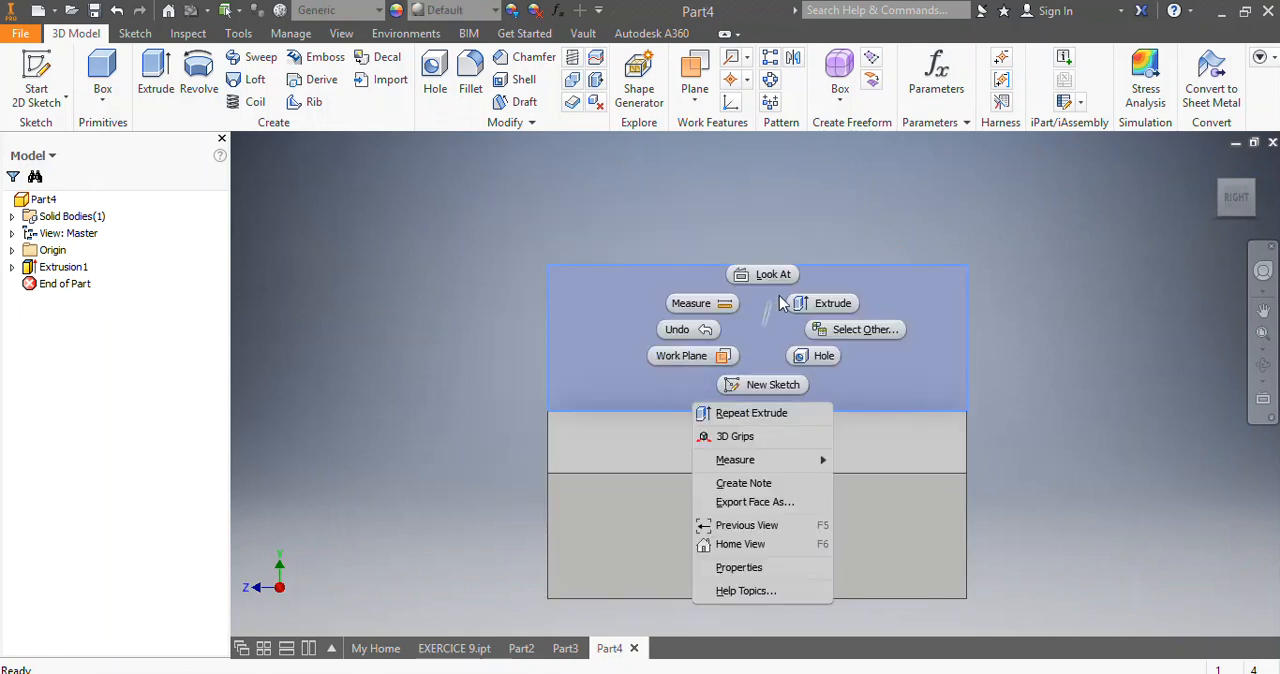
left_click(786, 387)
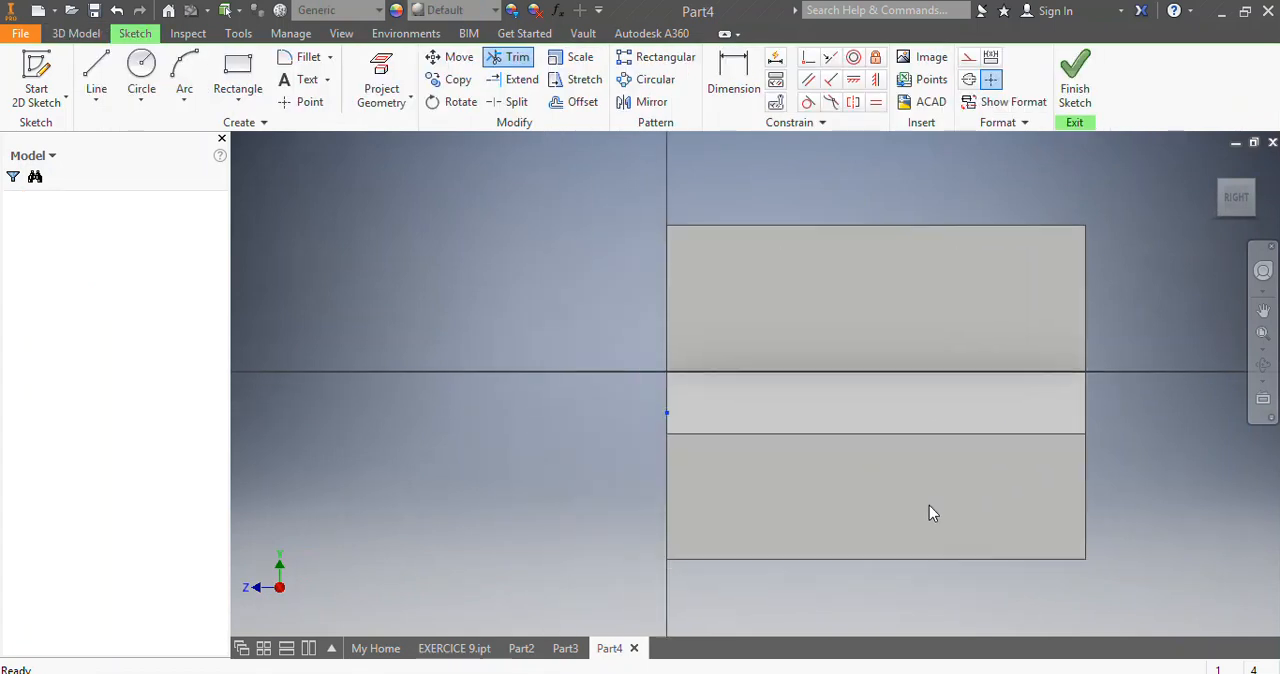
scroll(1246, 455, "up", 2)
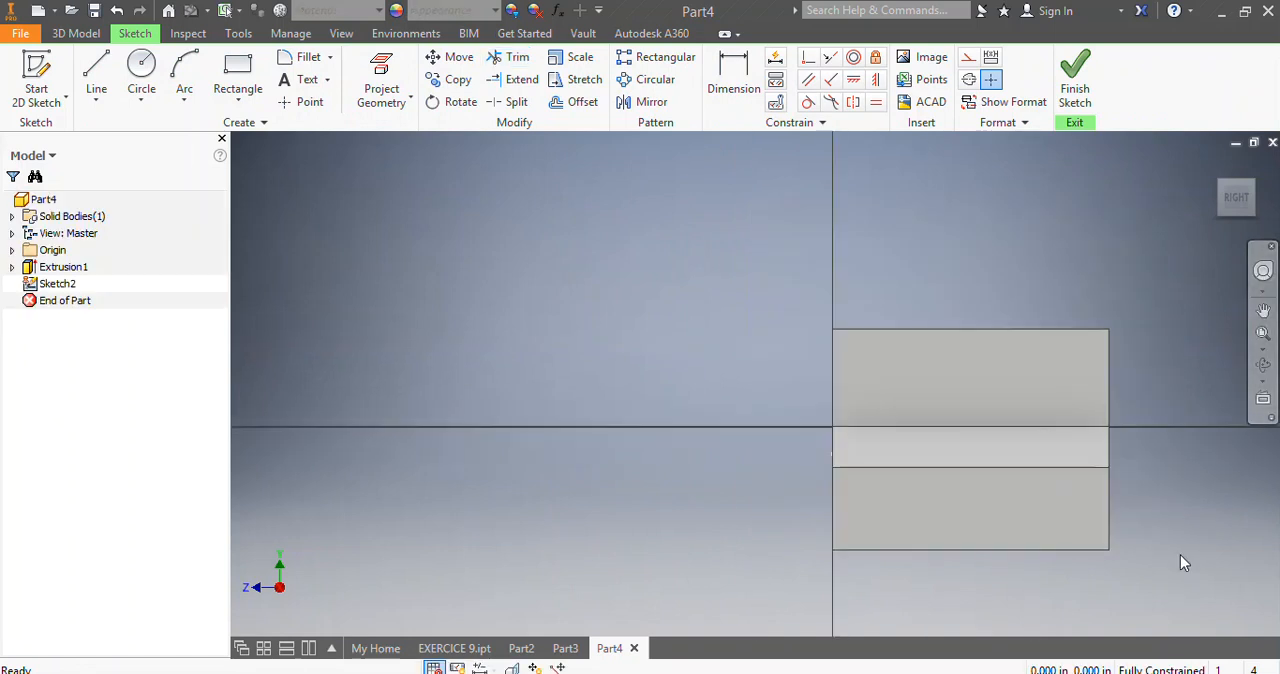
scroll(1180, 557, "up", 2)
scroll(1130, 553, "down", 2)
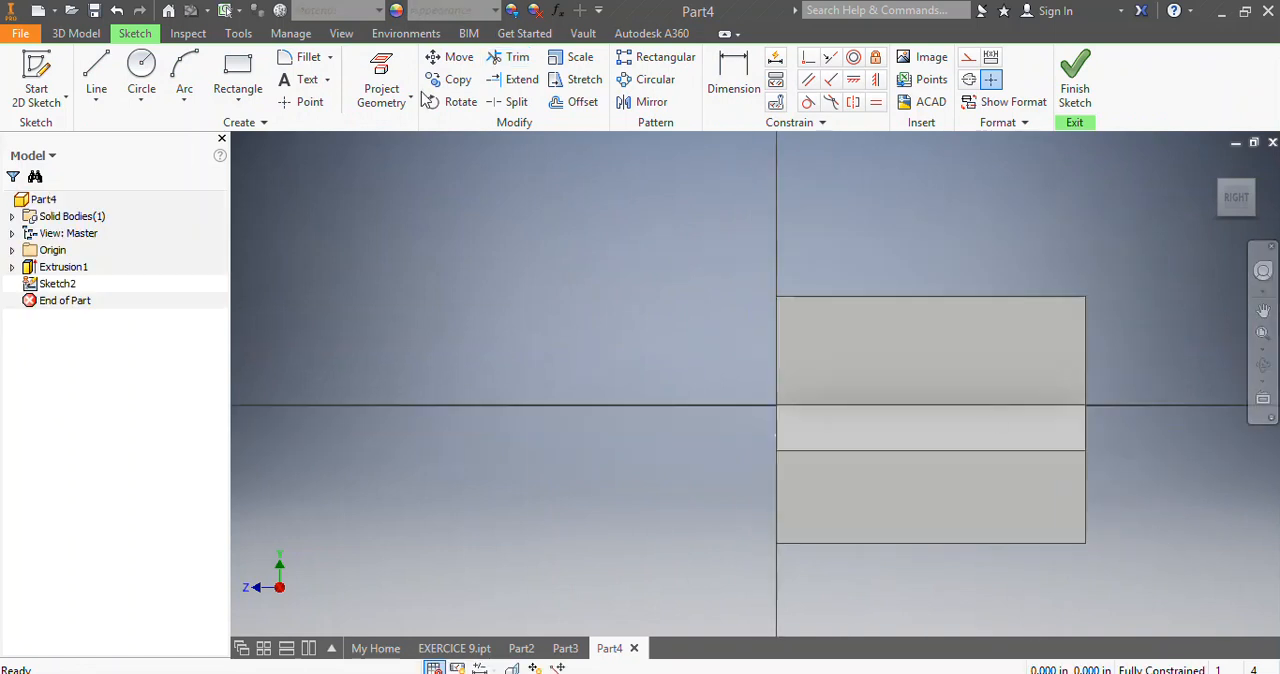
Draw a 5 by 4 in rectangle over the part's full side outline, from its upper front corner to its lower rear corner.
left_click(239, 70)
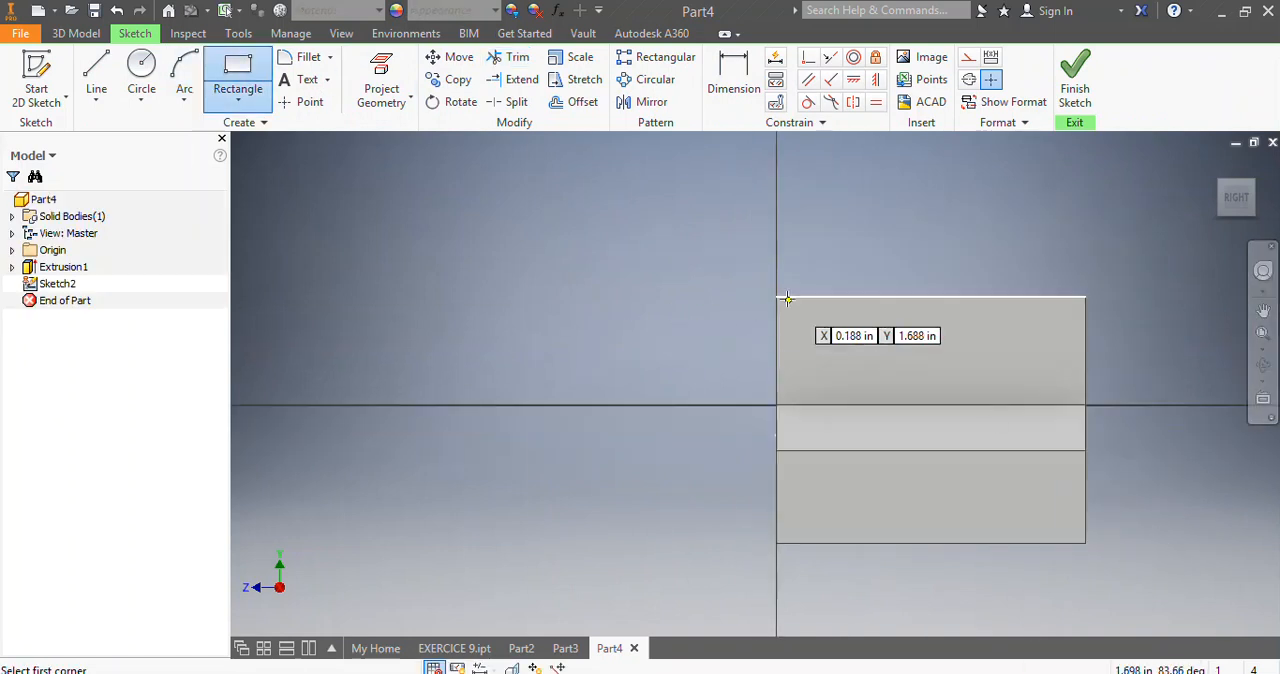
left_click(775, 298)
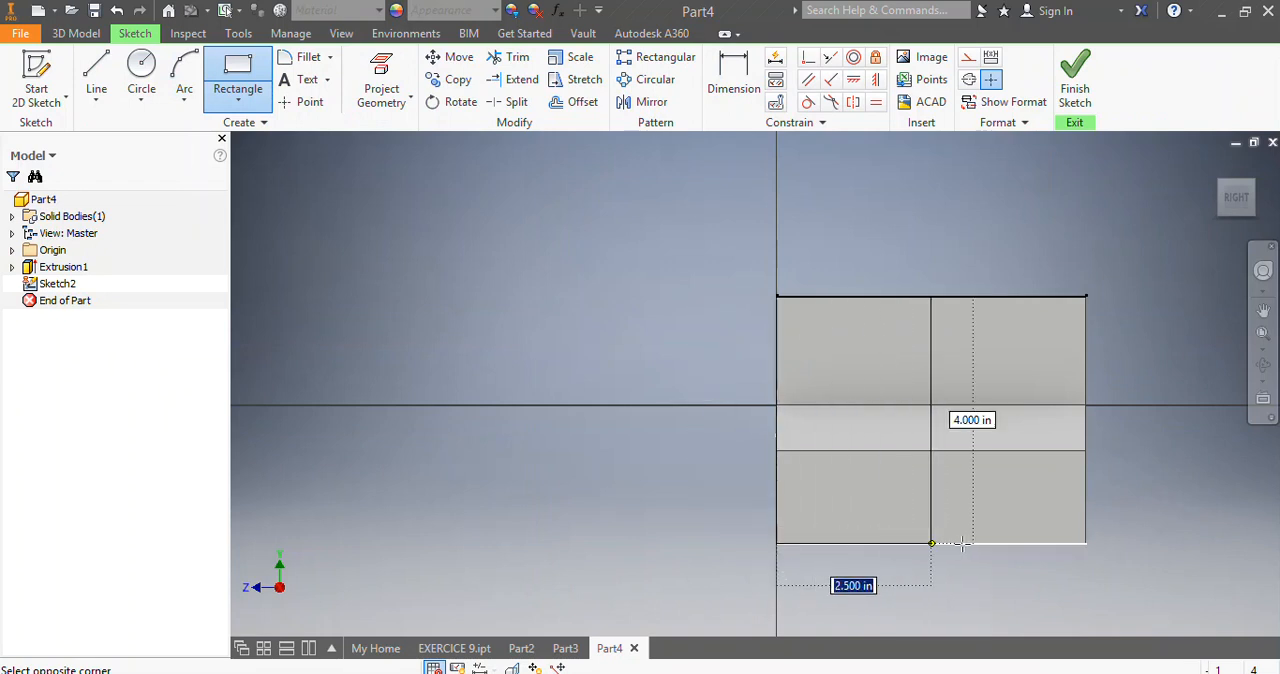
left_click(1086, 544)
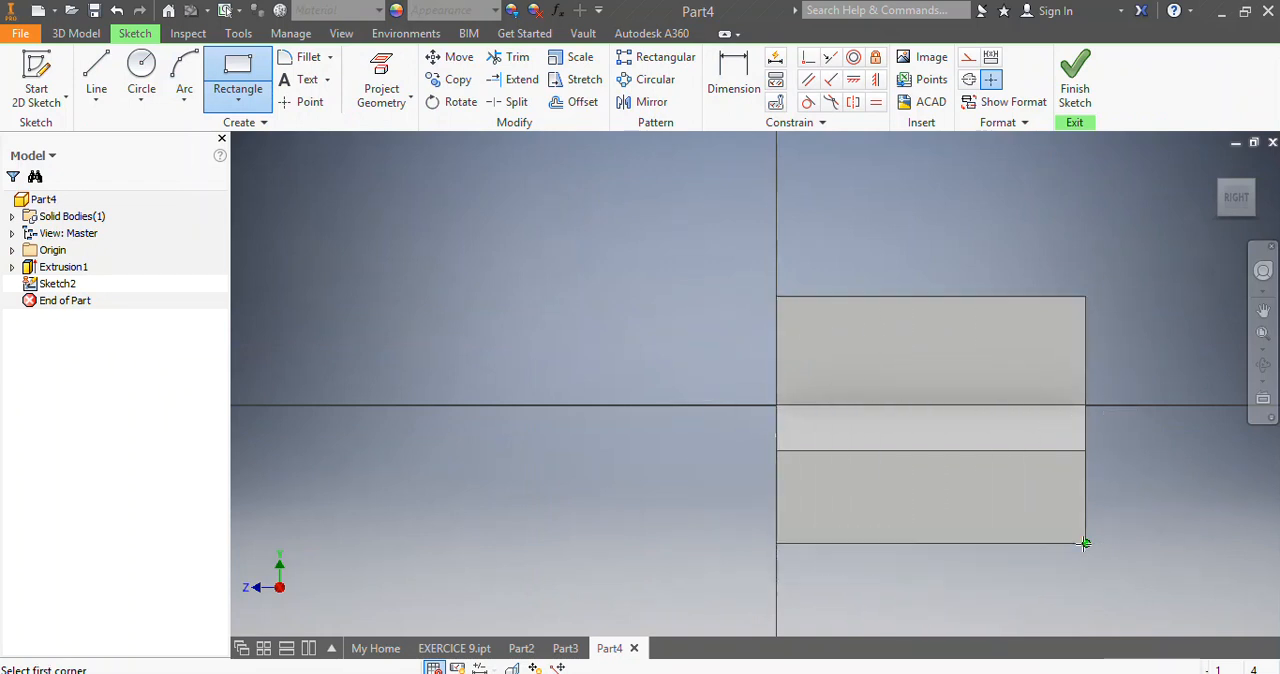
key("Escape")
scroll(1199, 552, "up", 3)
scroll(1199, 552, "down", 3)
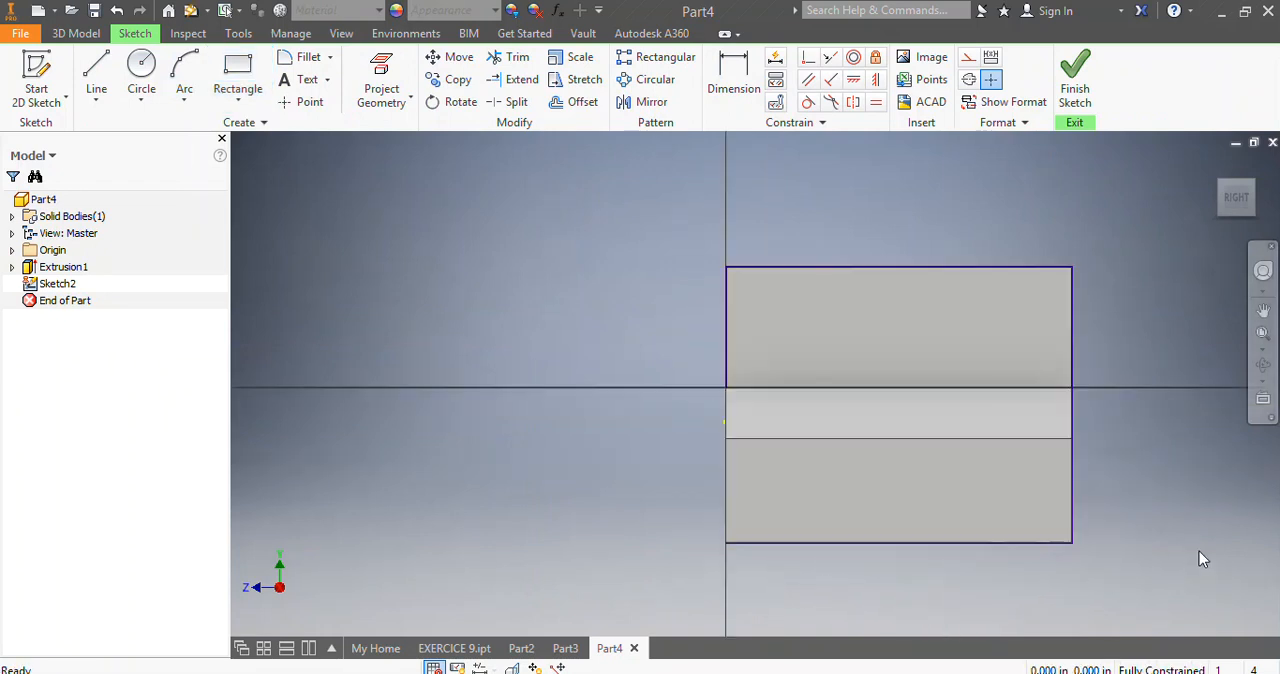
scroll(1240, 539, "down", 3)
scroll(1222, 524, "up", 3)
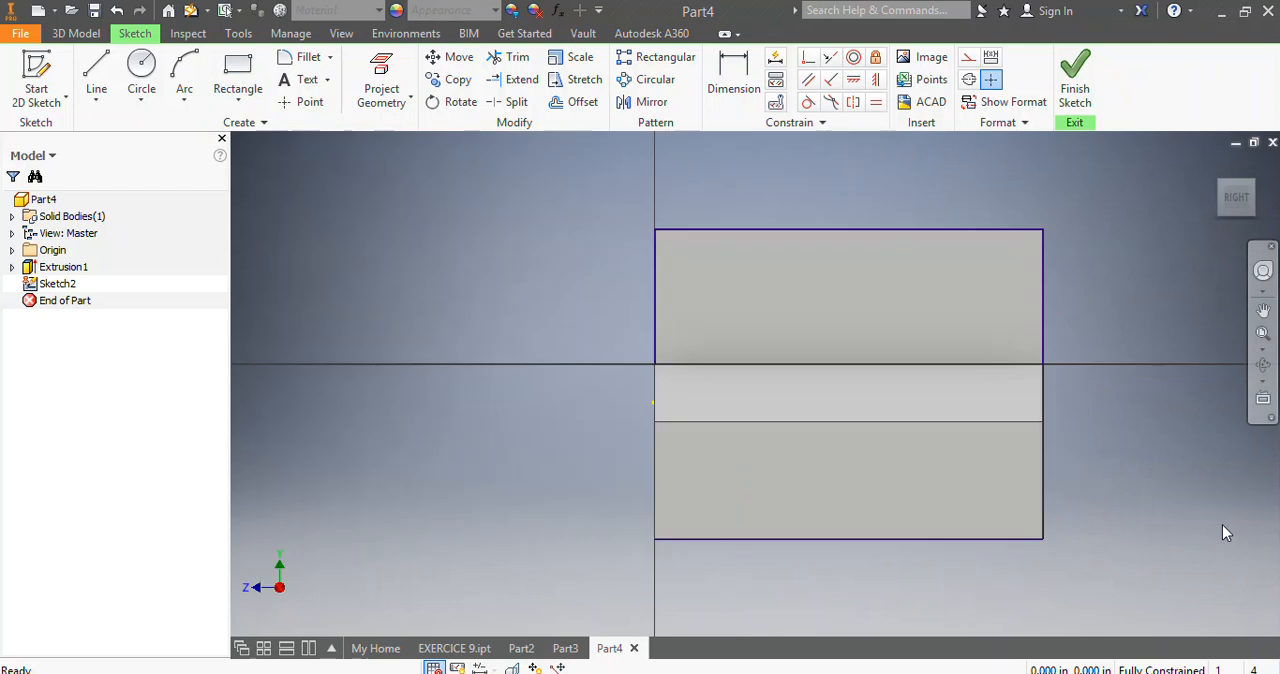
Sketch a horizontal line along the sketch's horizontal axis at the prong's base, extending beyond both ends of the part.
left_click(96, 76)
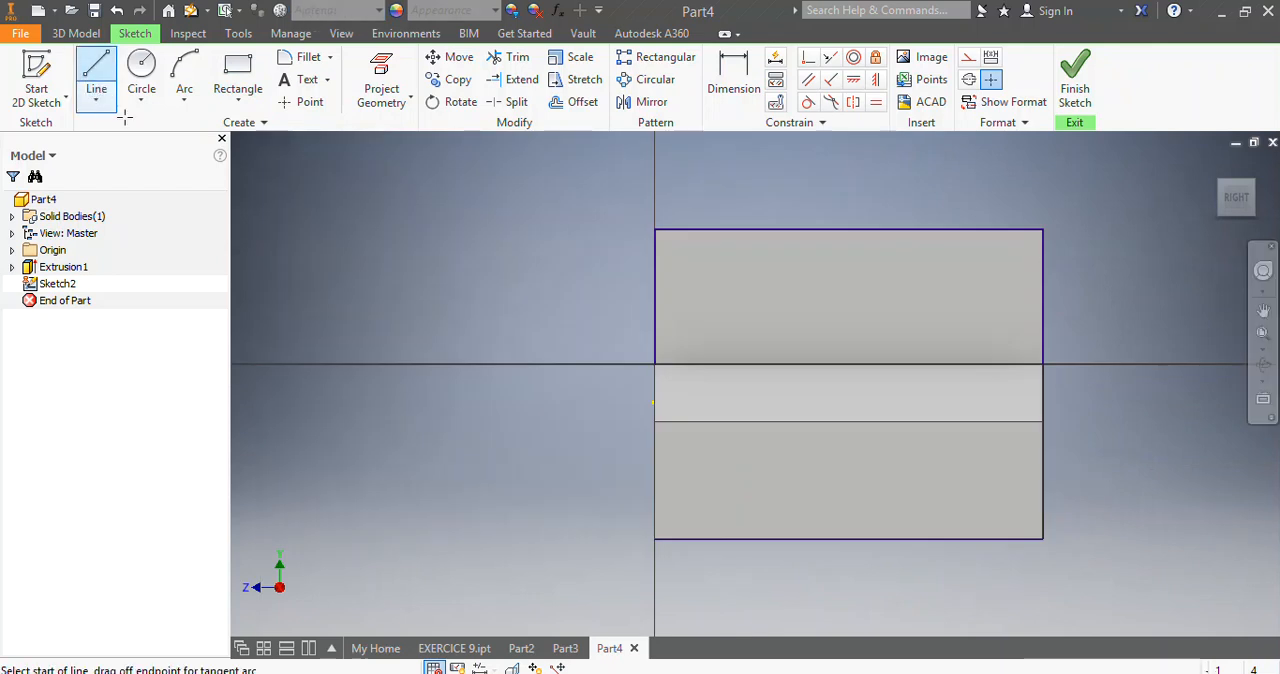
left_click(369, 366)
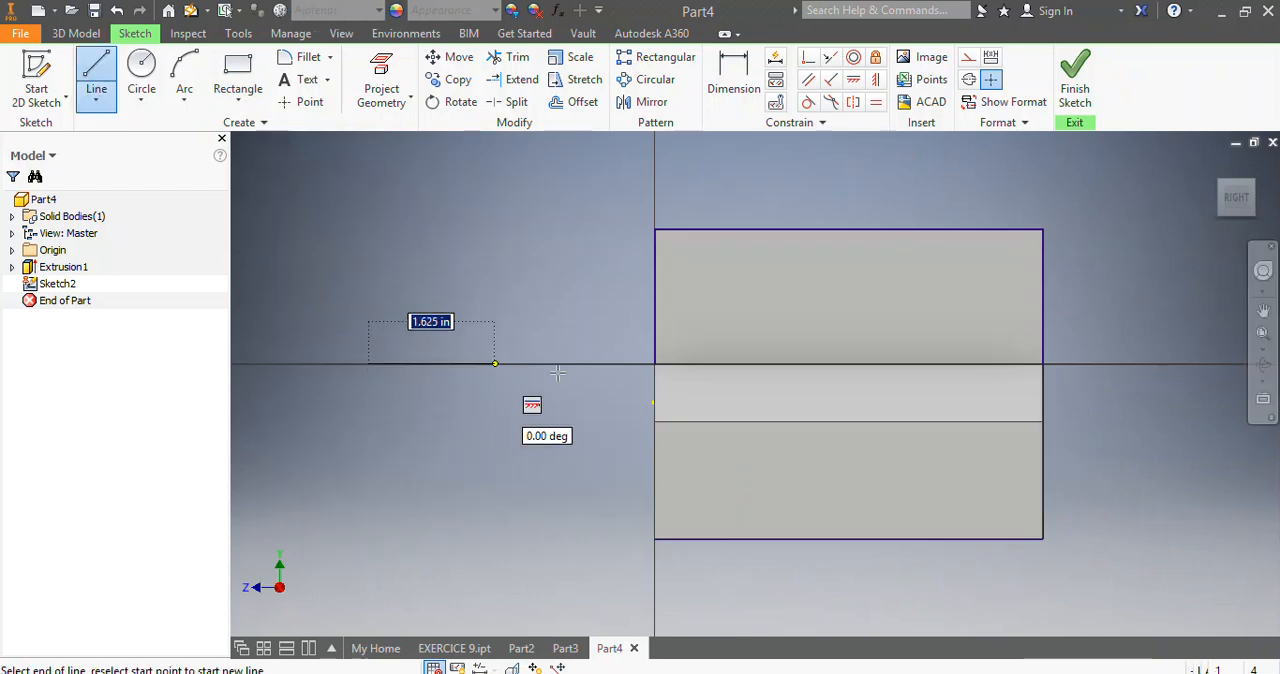
left_click(1196, 366)
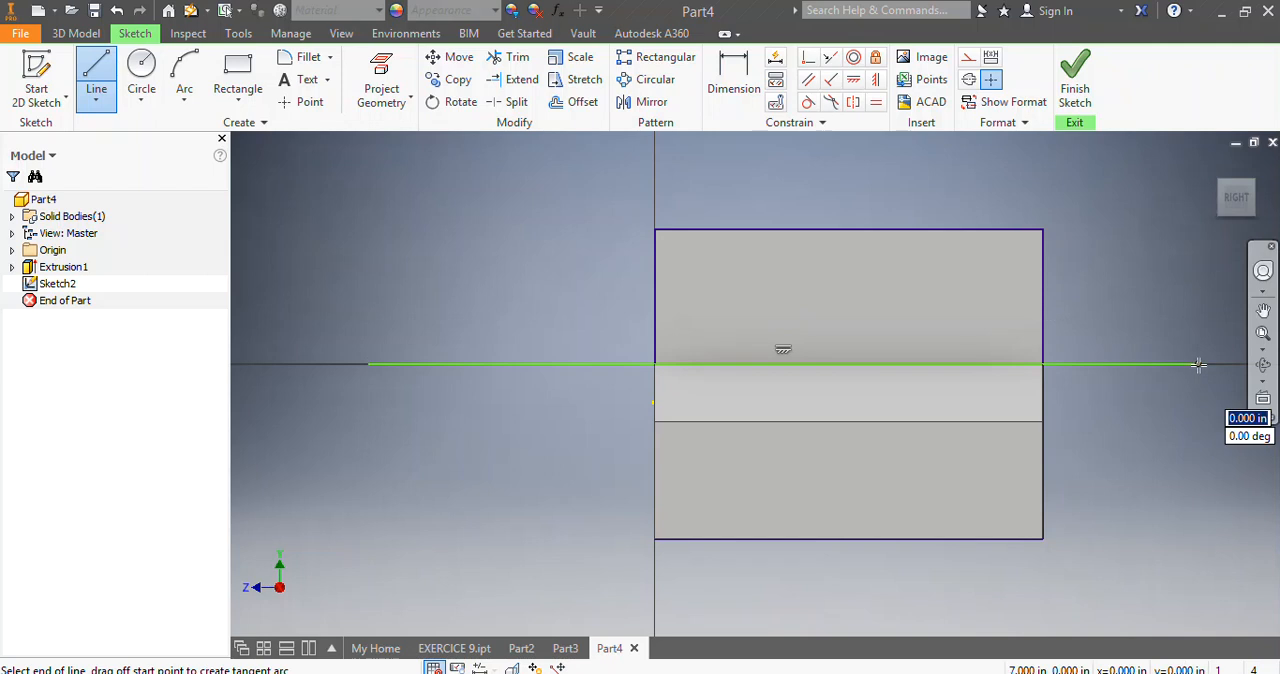
key("Escape")
scroll(1207, 422, "down", 3)
scroll(1220, 422, "up", 5)
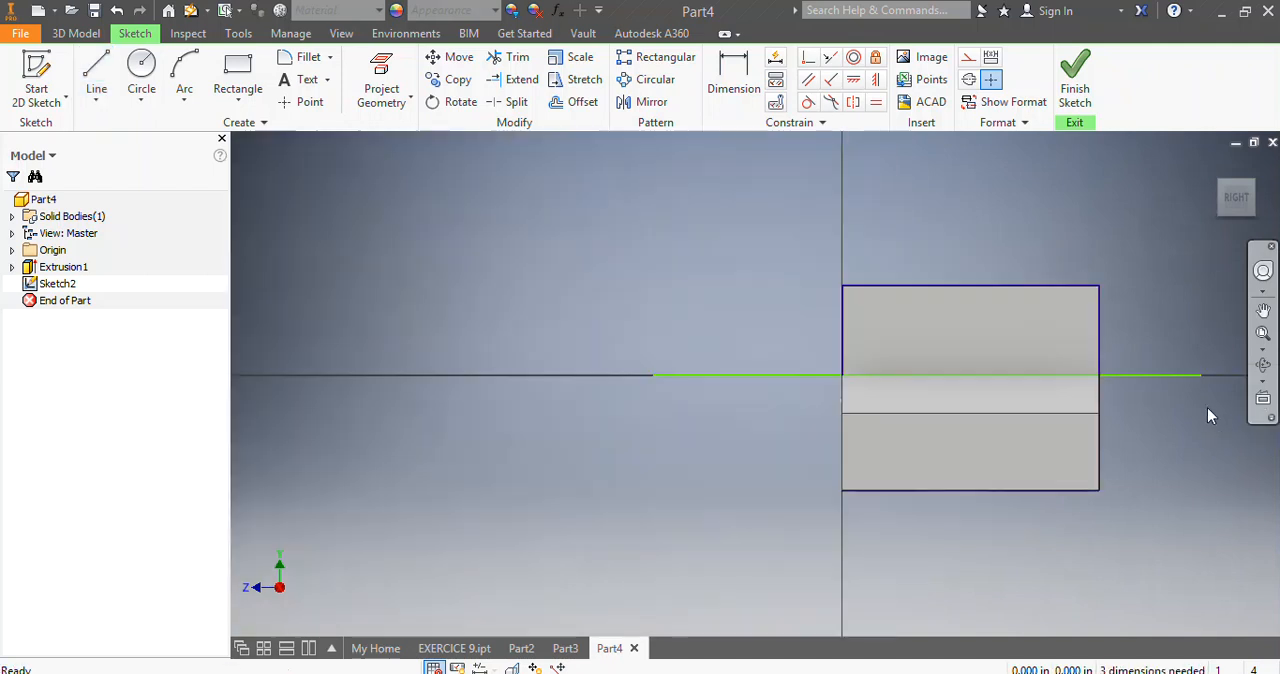
scroll(1207, 407, "down", 3)
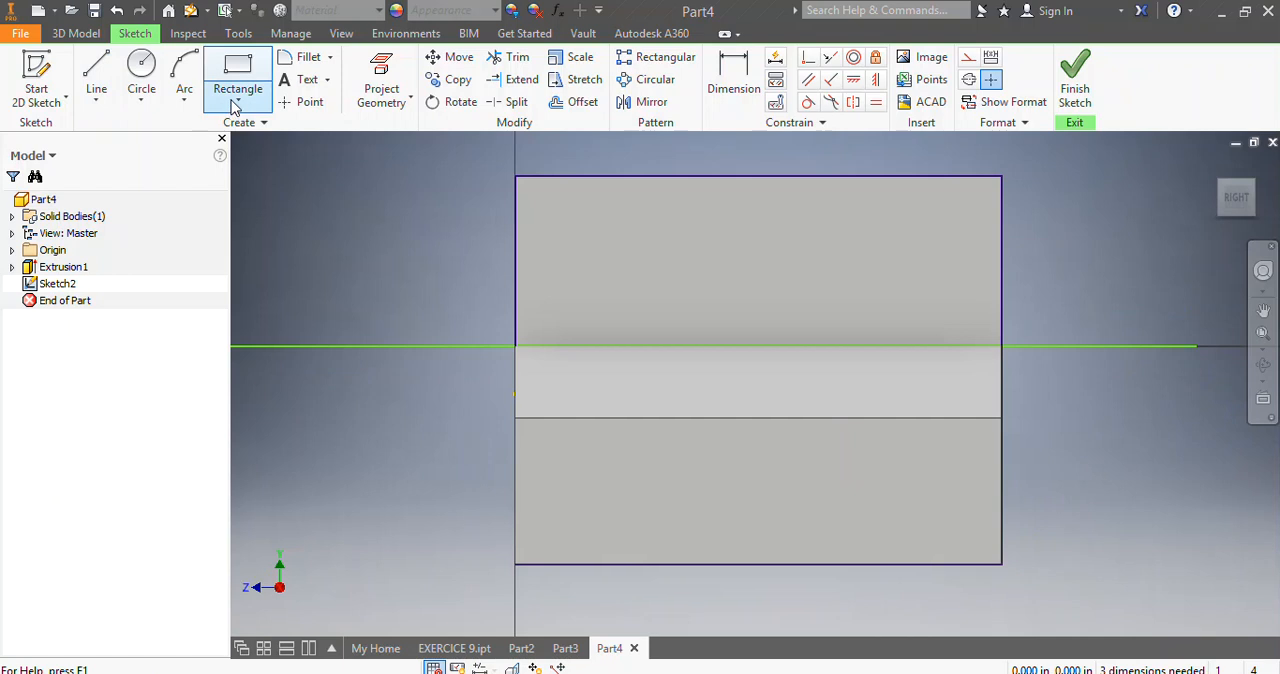
Sketch a second horizontal line about 0.3 in below the part's top edge, extending beyond both ends of the part.
left_click(99, 78)
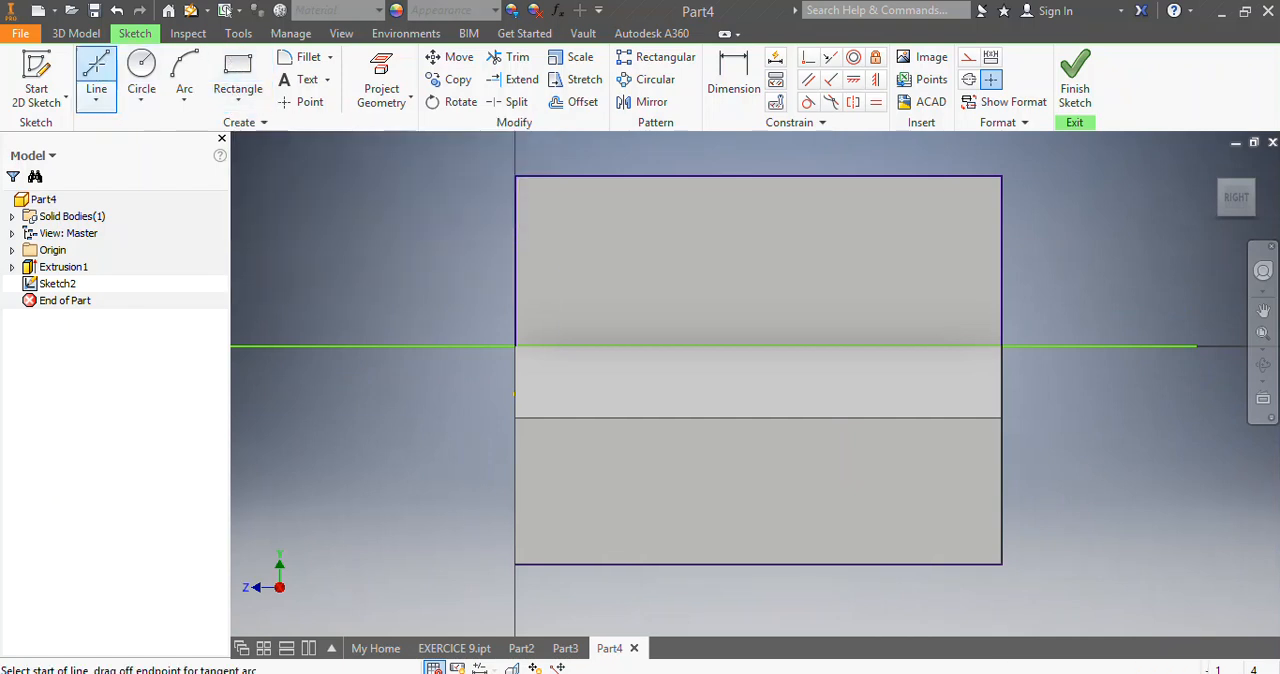
left_click(321, 207)
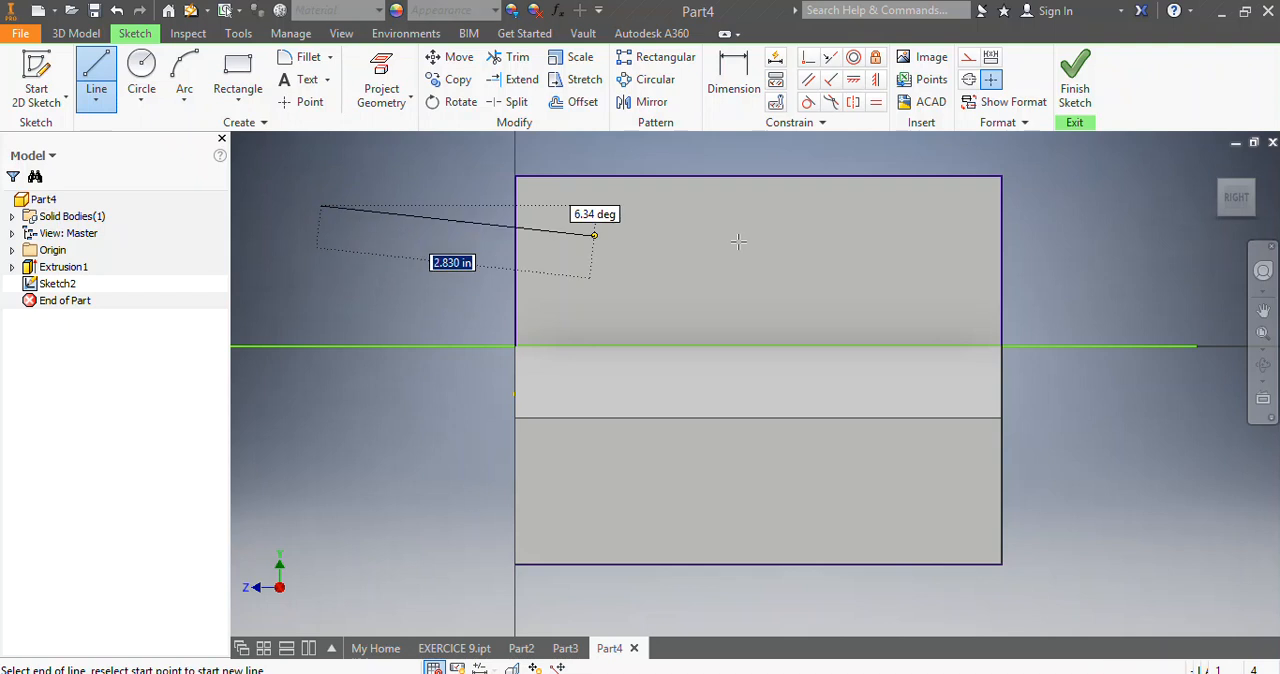
left_click(1181, 205)
key("Escape")
Dimension the distance from the part's top edge to the upper horizontal line and set it to 0.5 in.
left_click(745, 78)
left_click(534, 177)
left_click(495, 205)
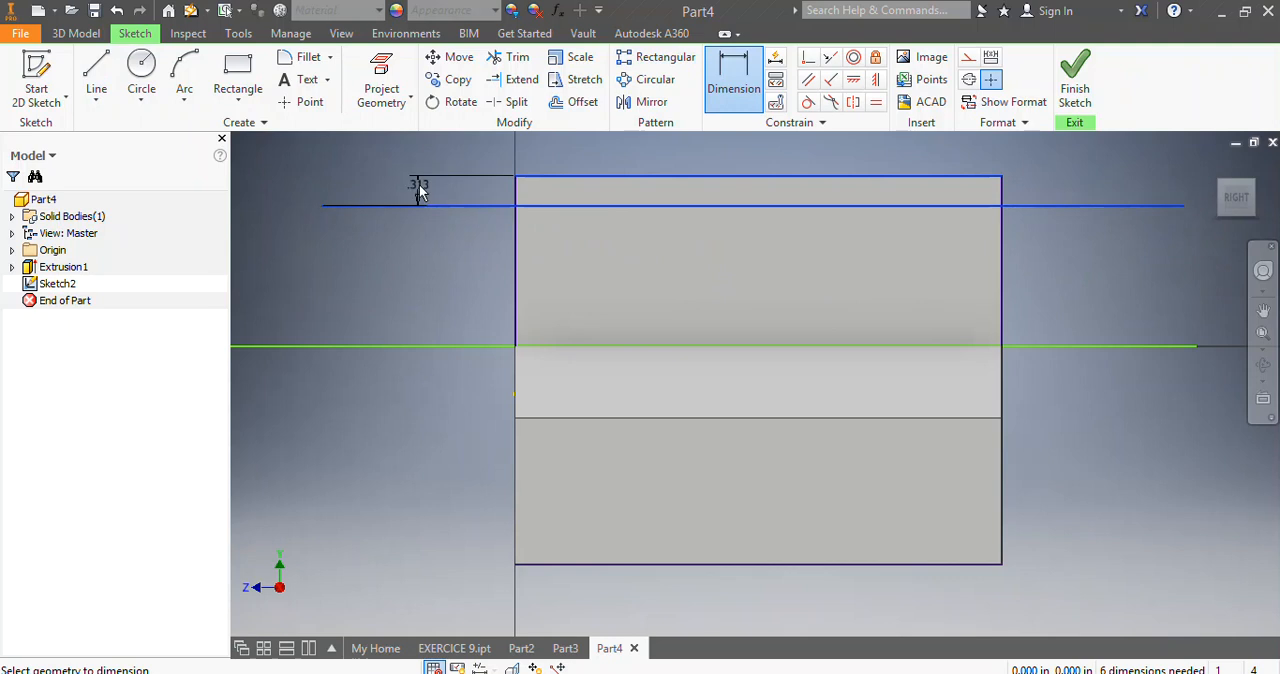
left_click(433, 192)
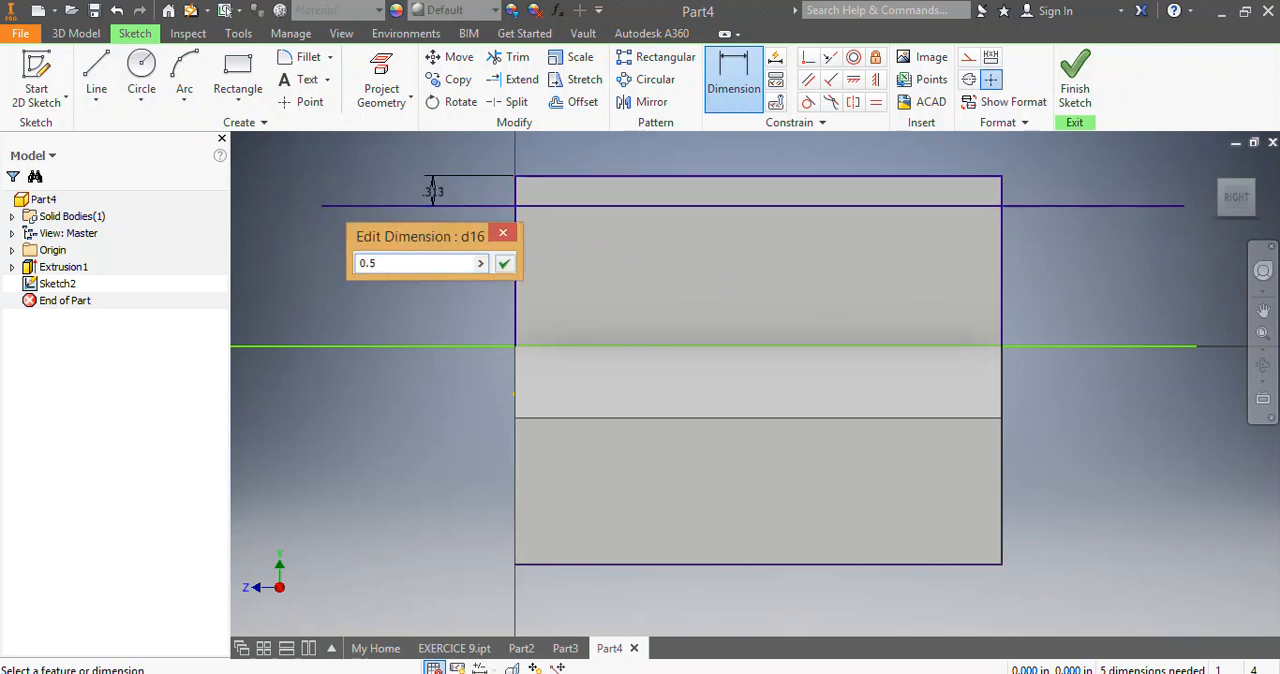
key("Return")
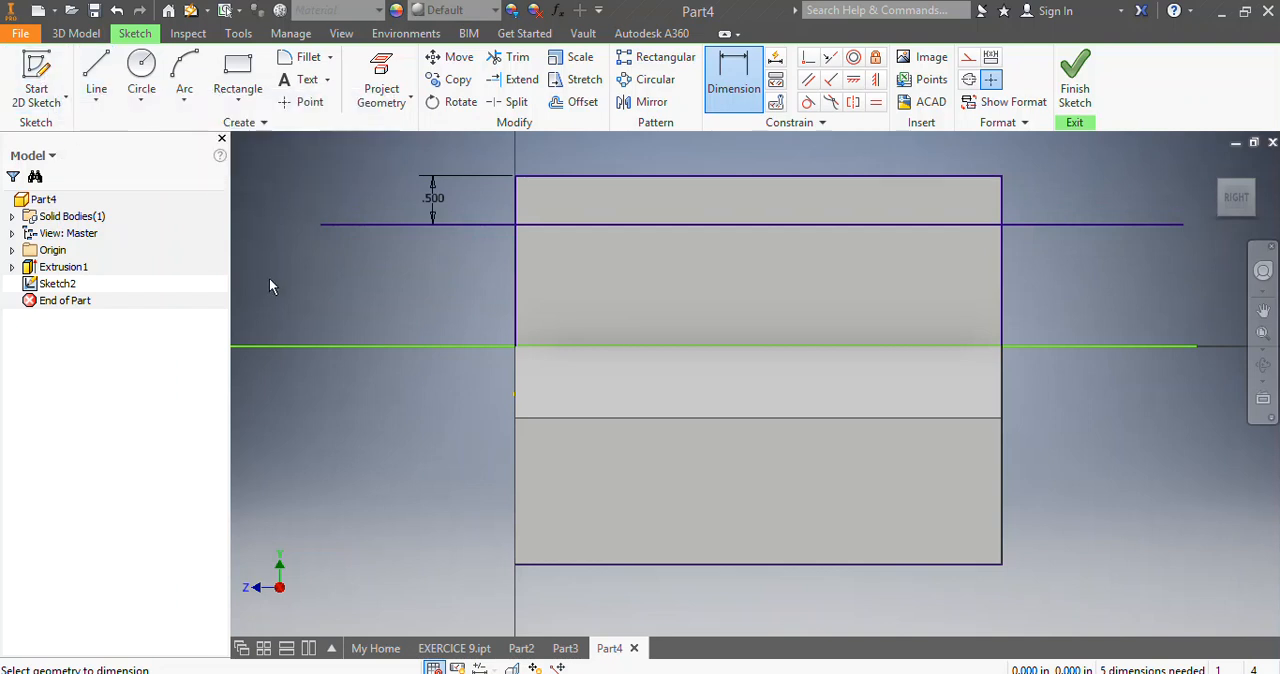
Draw a rectangle about 3.3 in wide and 0.5 in tall on the prong face, directly beneath the upper horizontal line.
left_click(236, 78)
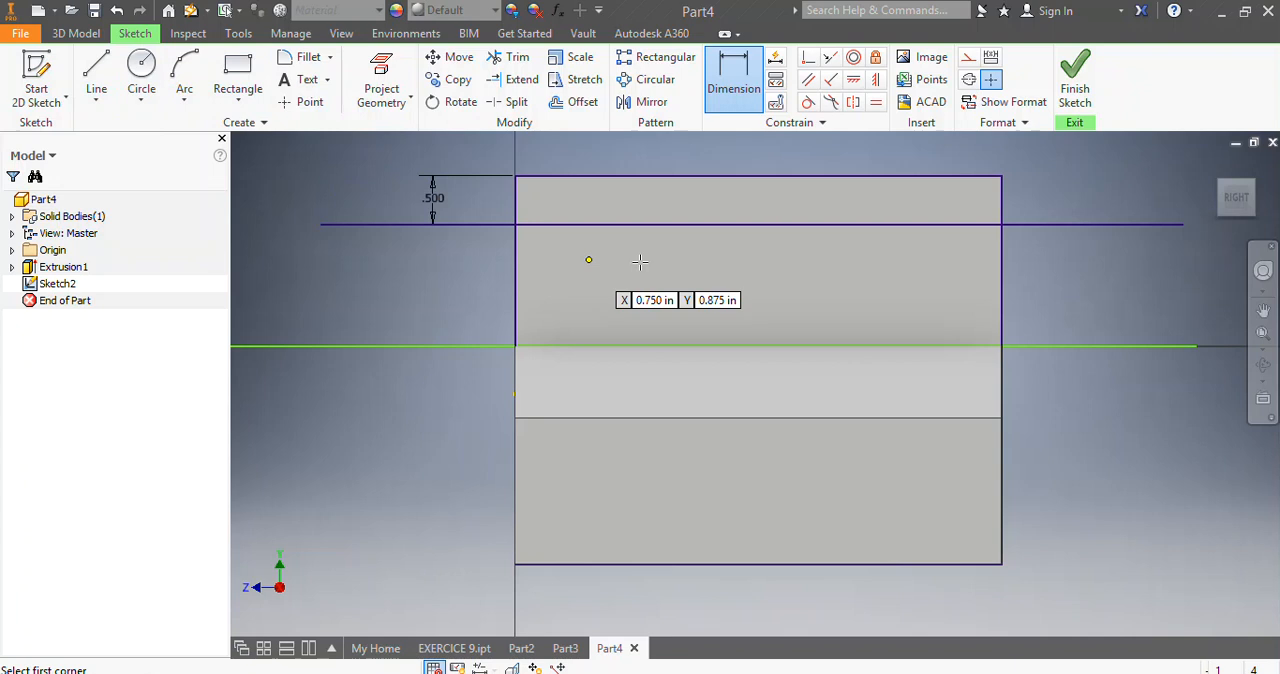
left_click(600, 225)
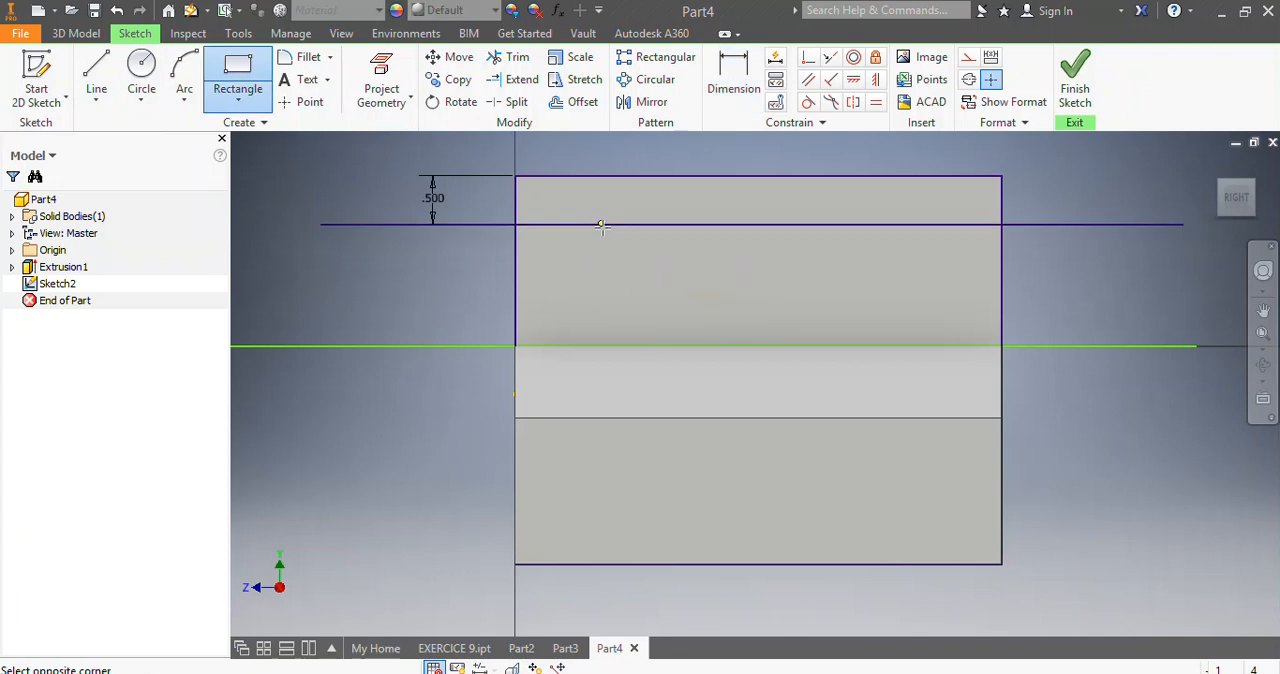
left_click(922, 272)
Dimension the gap between the upper rectangle's right side and the part's right edge and set it to 1 in.
key("d")
left_click(998, 255)
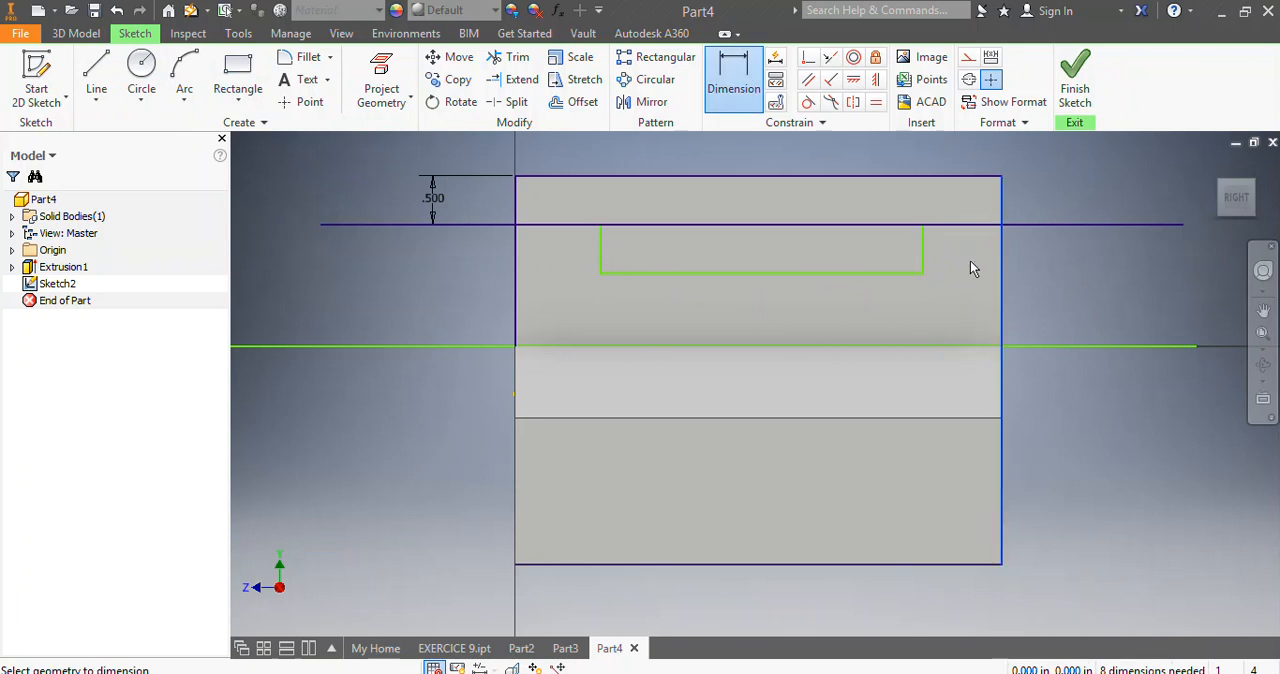
left_click(923, 262)
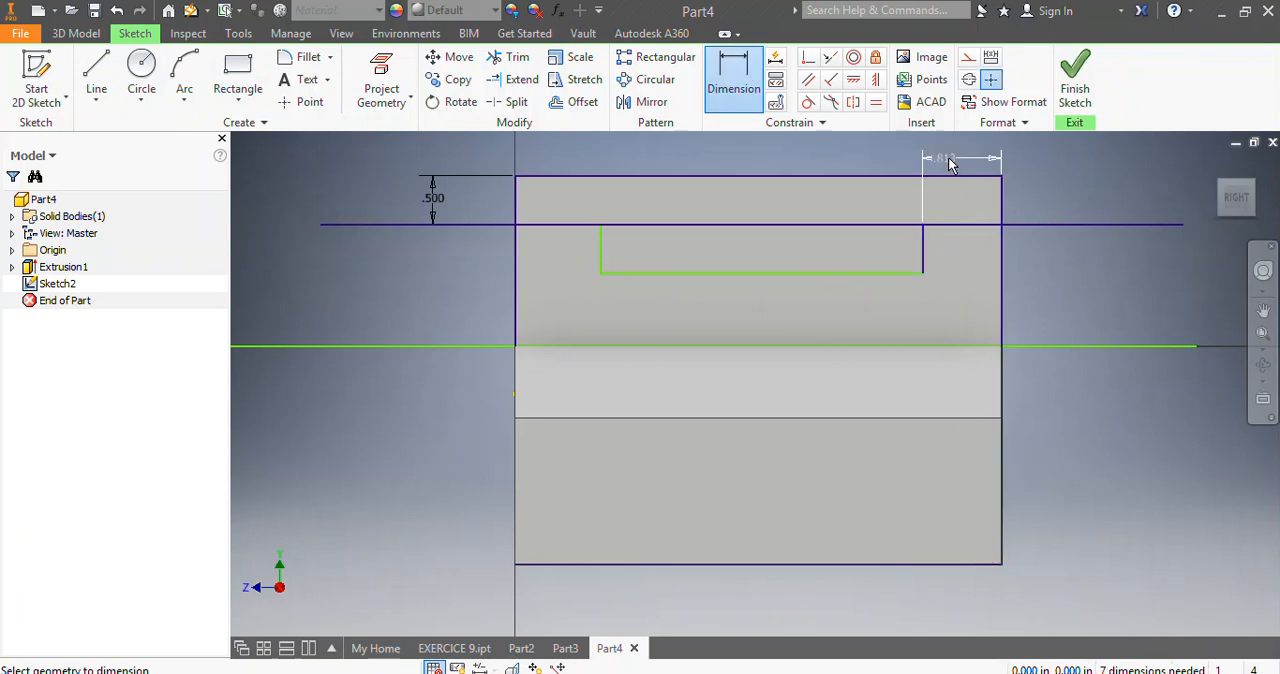
left_click(950, 163)
type("1")
key("Return")
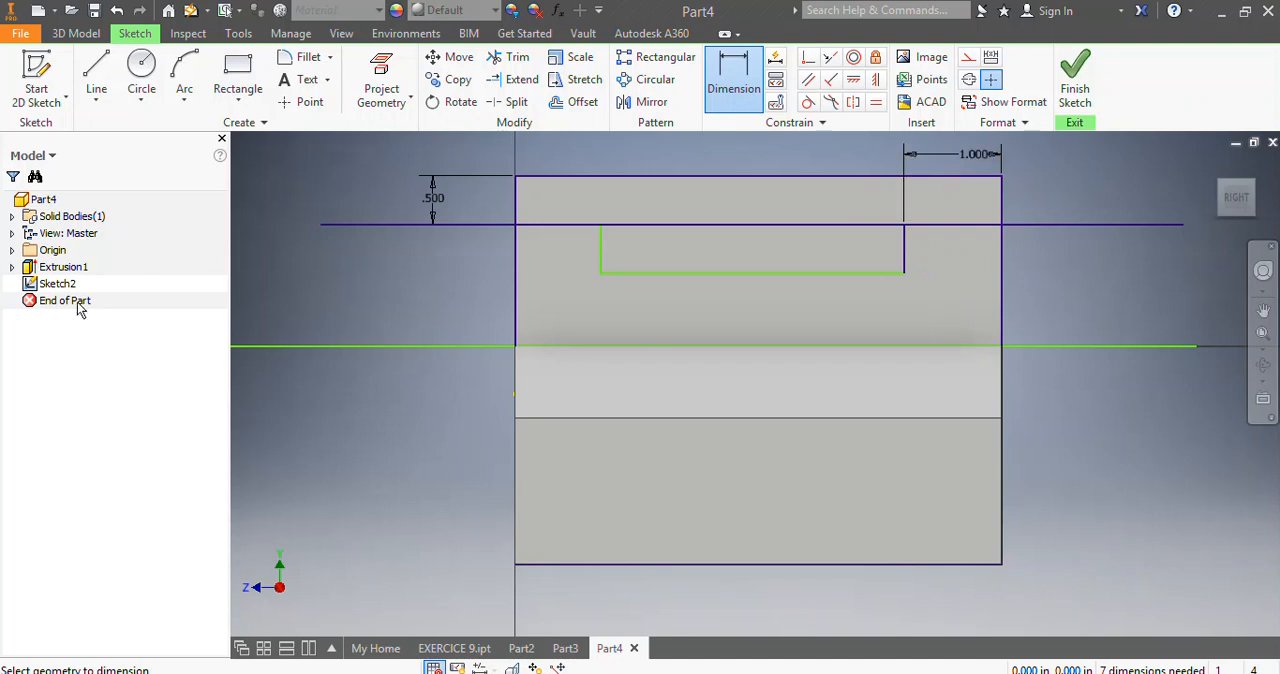
Draw a rectangle about 3.4 in wide from the part's bottom edge up to the horizontal line at the prong's base.
left_click(238, 72)
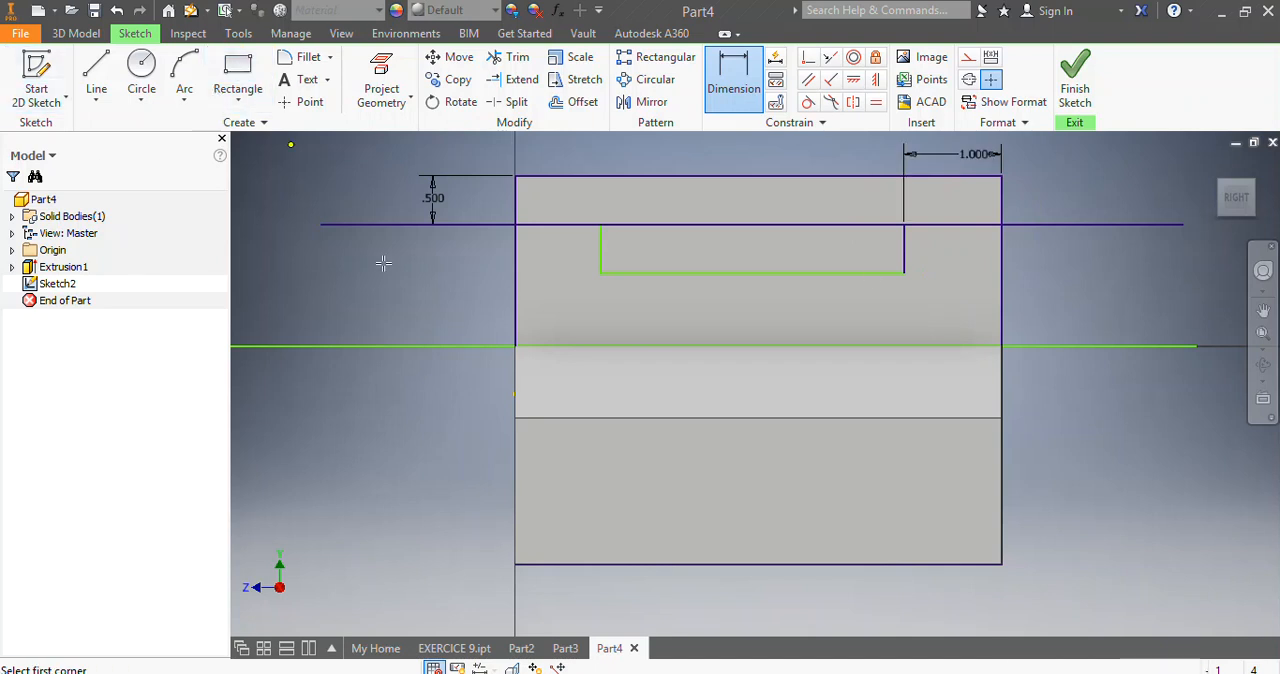
left_click(587, 563)
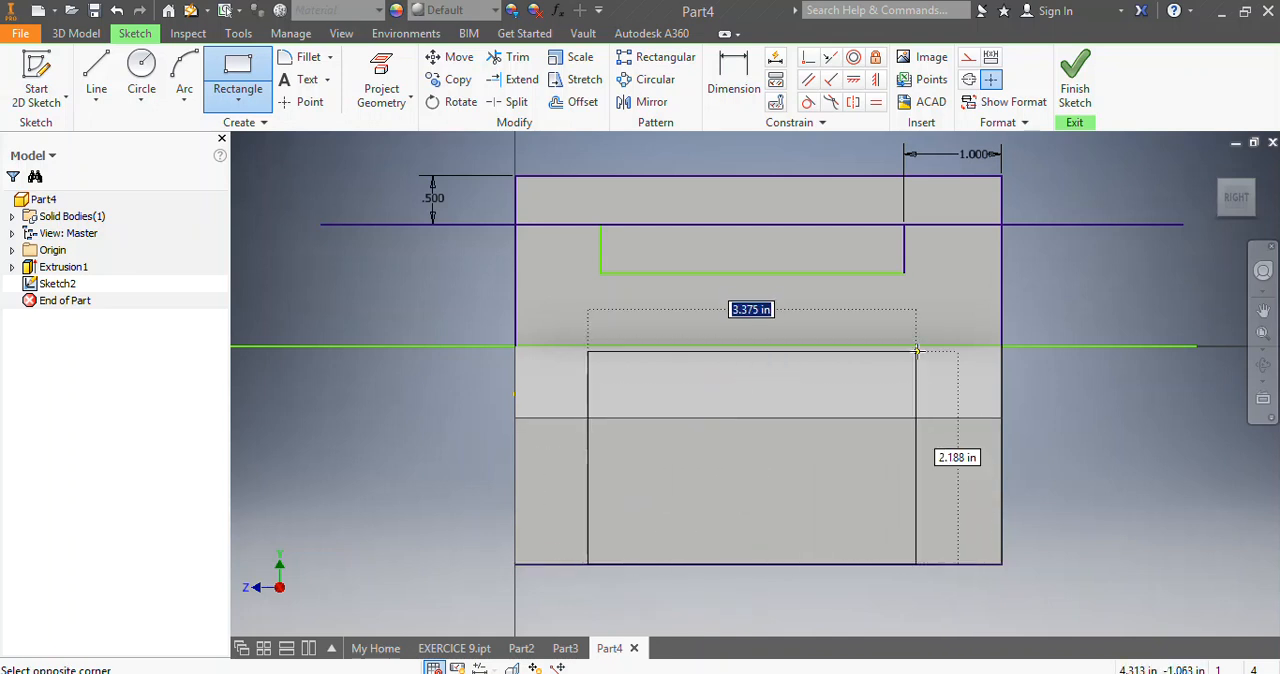
left_click(922, 346)
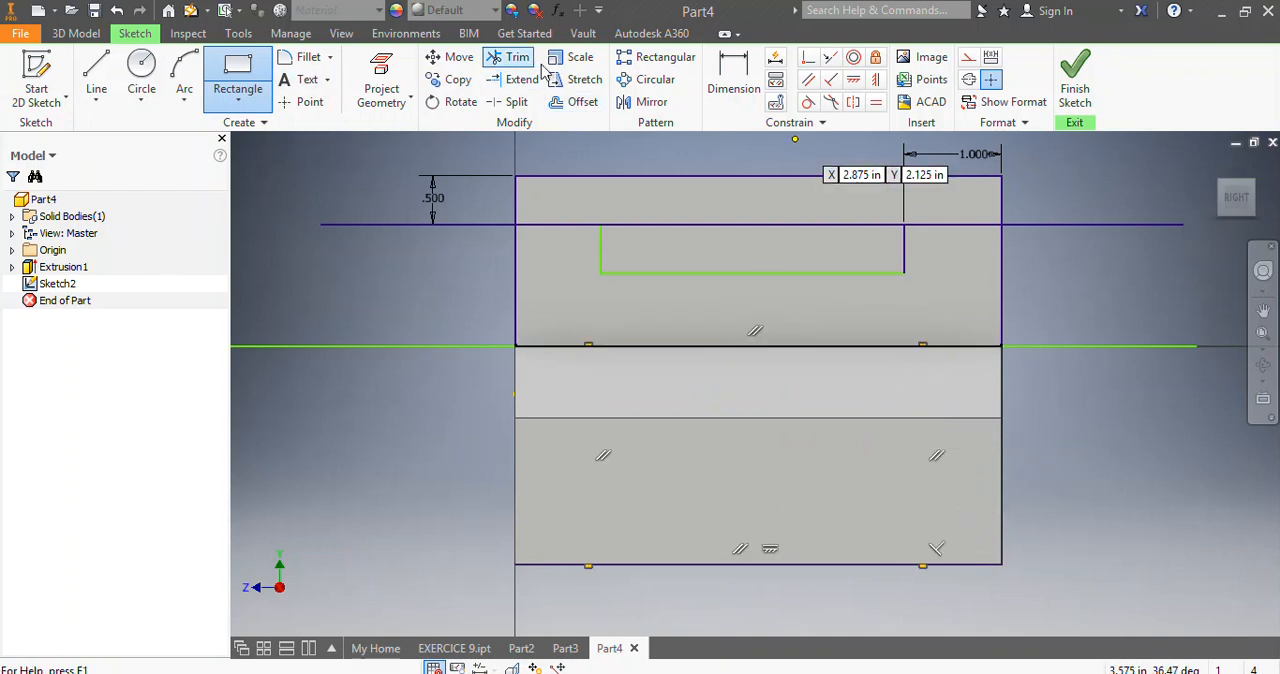
Dimension the gap between the lower rectangle's right side and the part's right edge and set it to 0.75 in.
left_click(733, 80)
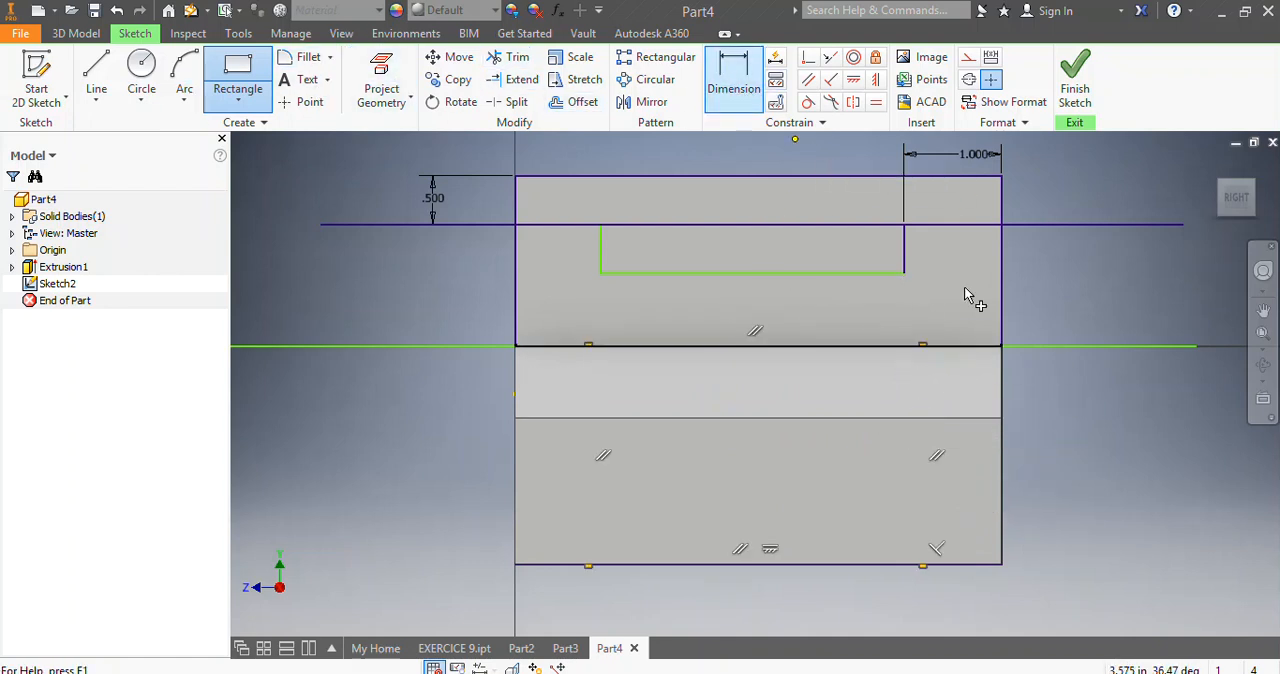
left_click(938, 377)
left_click(1001, 398)
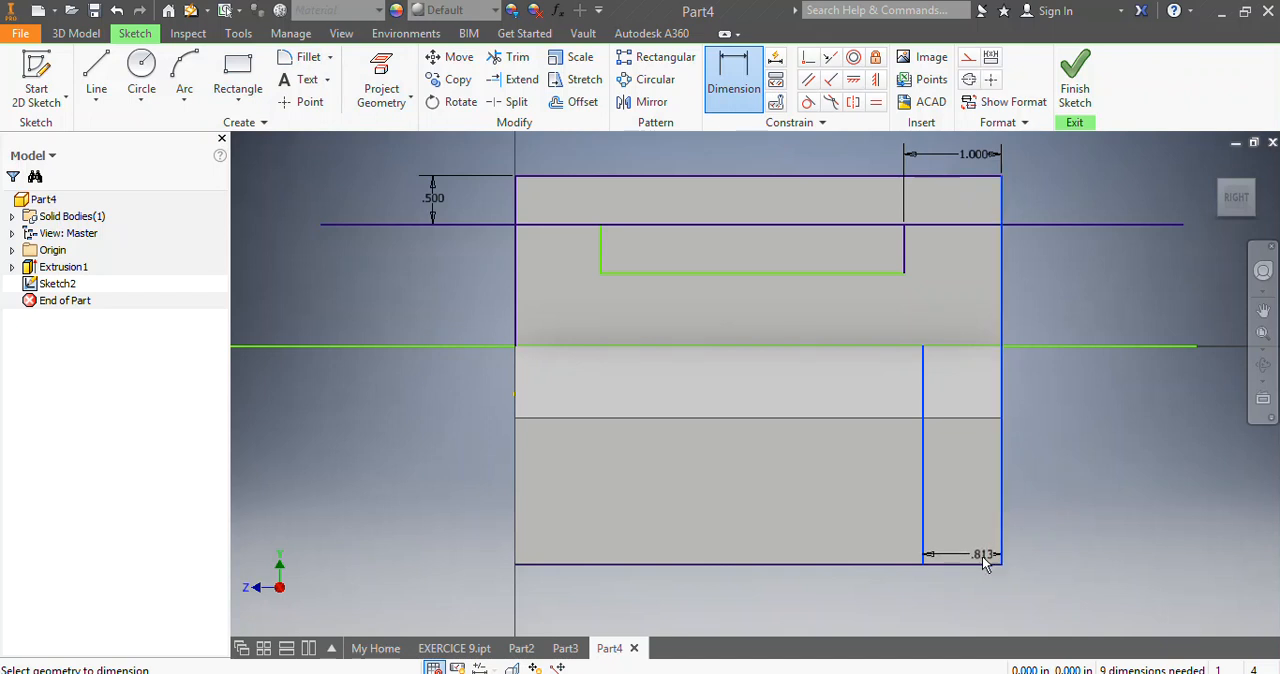
left_click(973, 597)
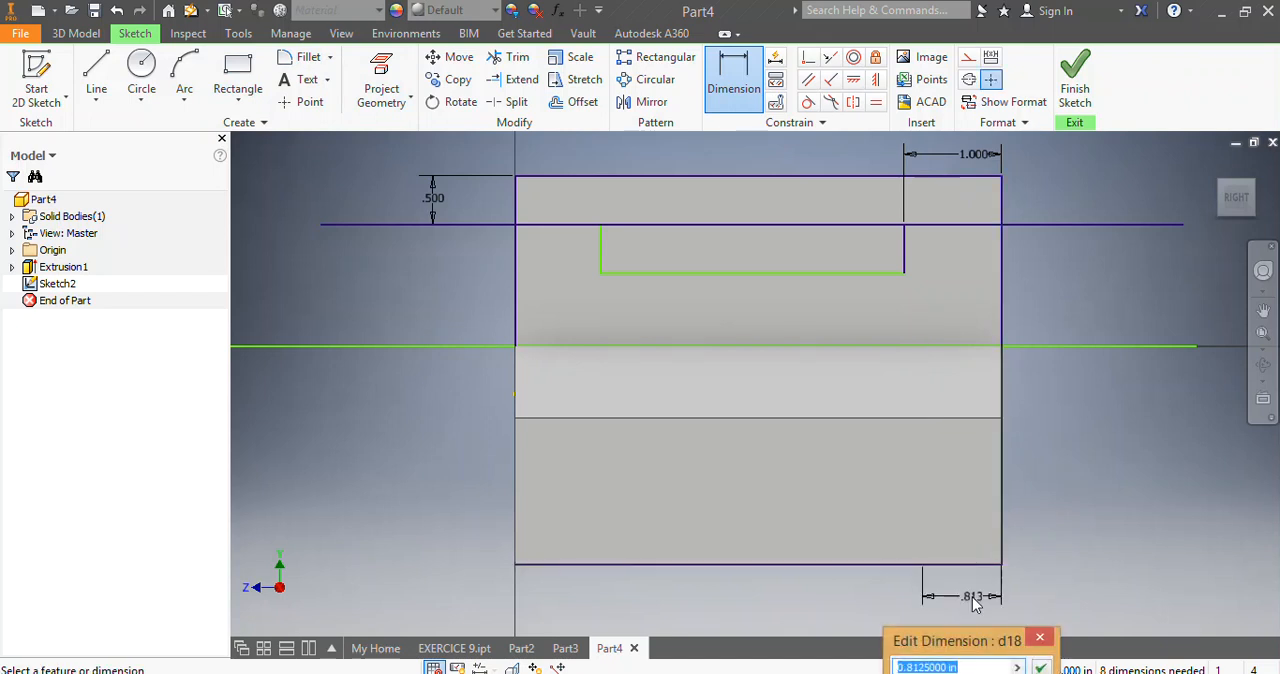
type("0.")
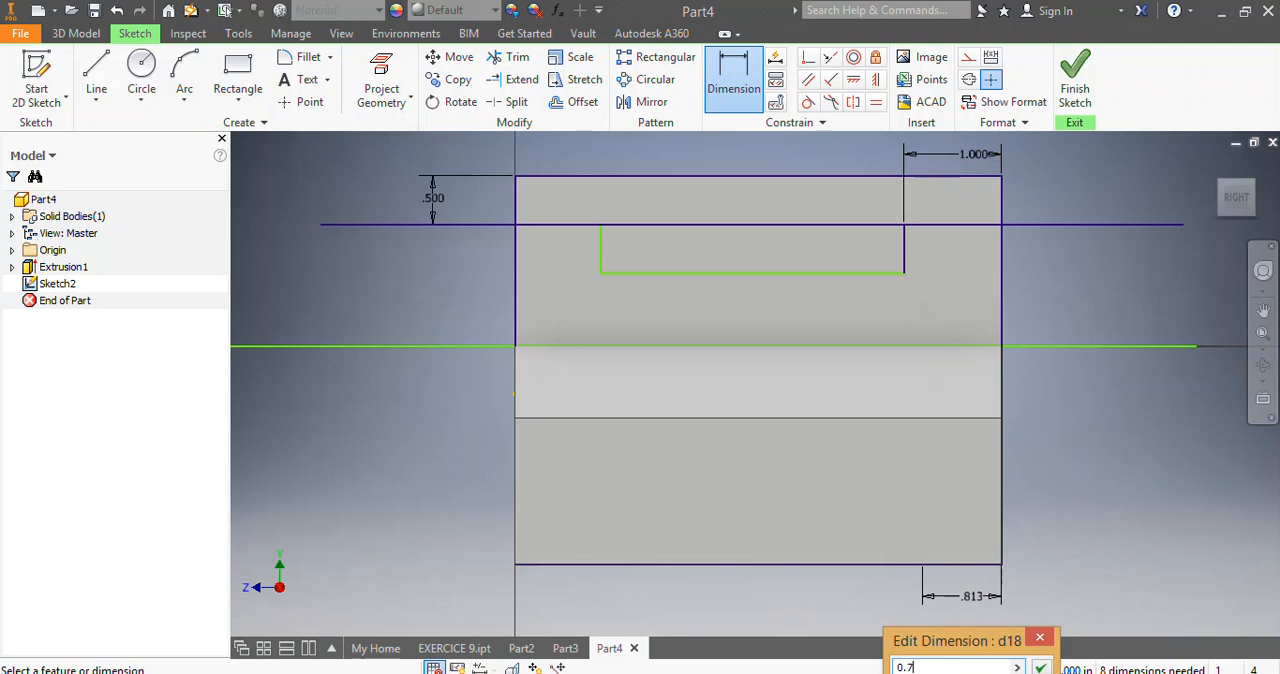
type("75")
key("Return")
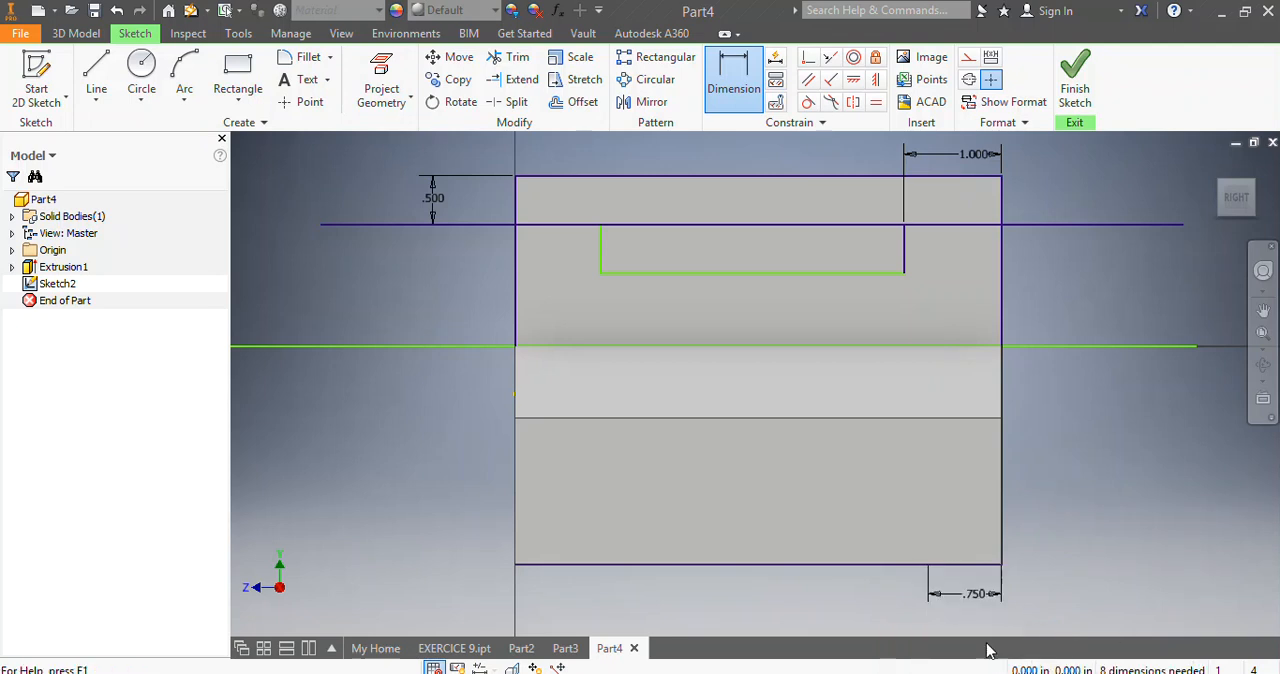
Dimension the gap between the lower rectangle's left side and the part's left edge at 0.75 in.
left_click(514, 509)
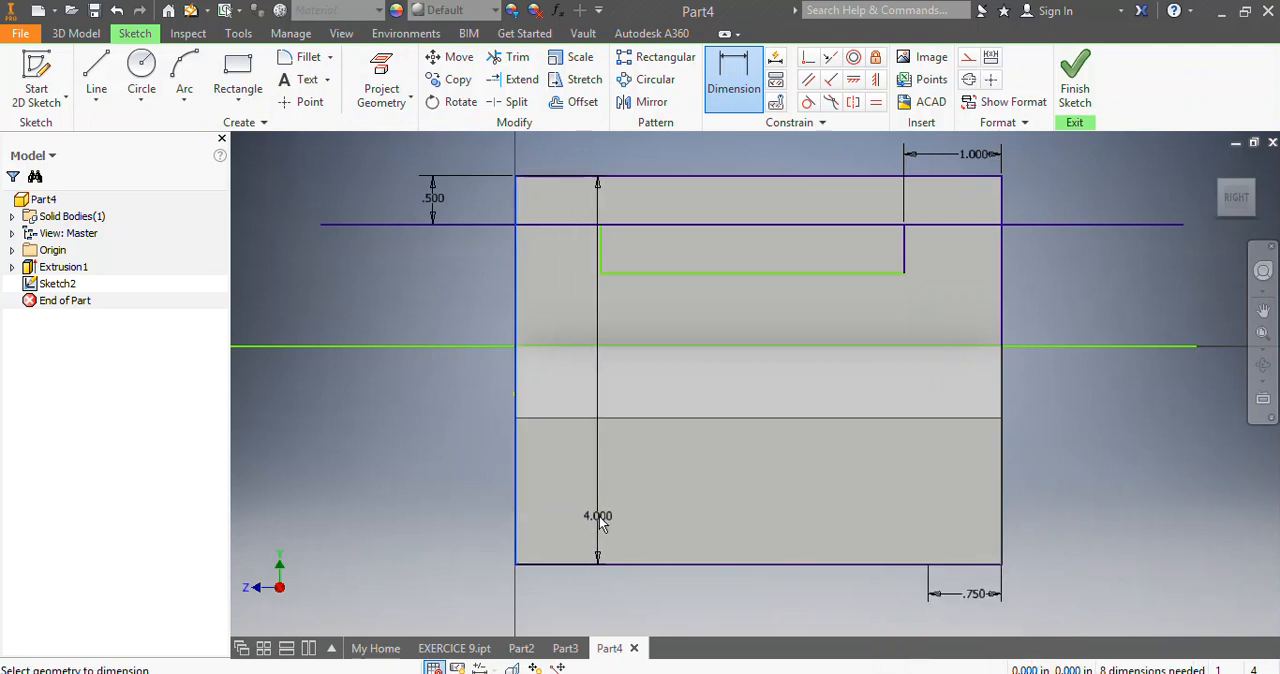
left_click(586, 553)
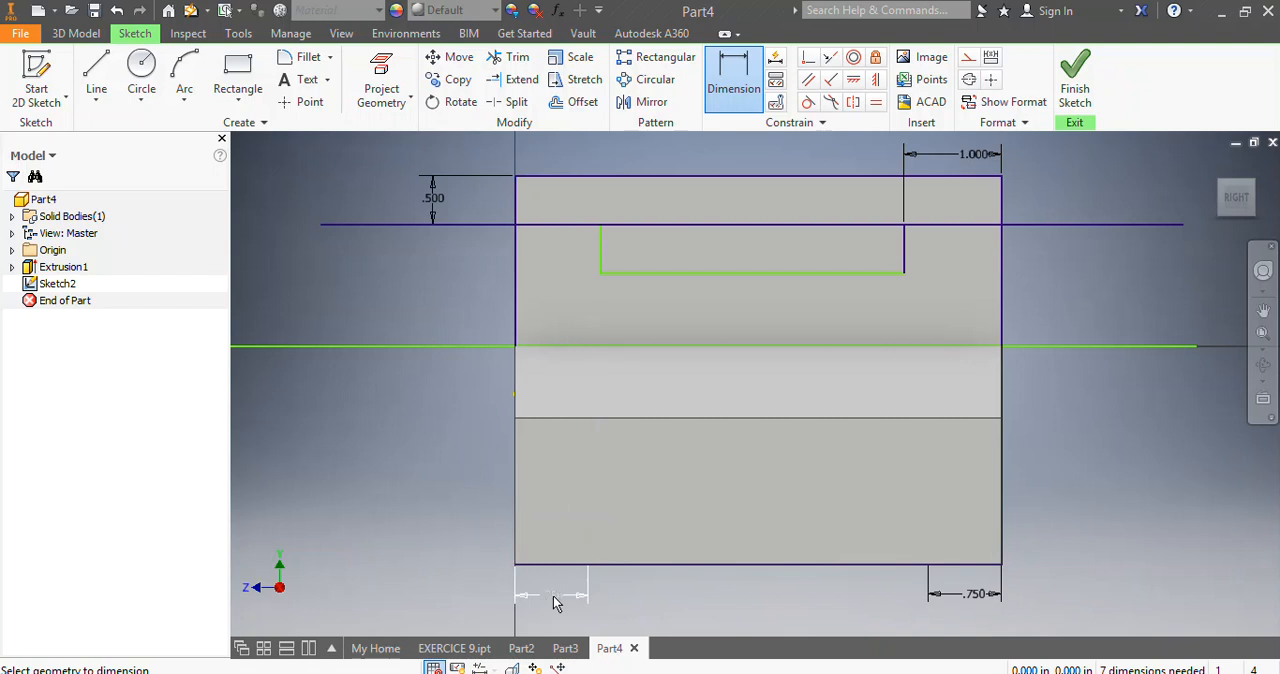
left_click(556, 602)
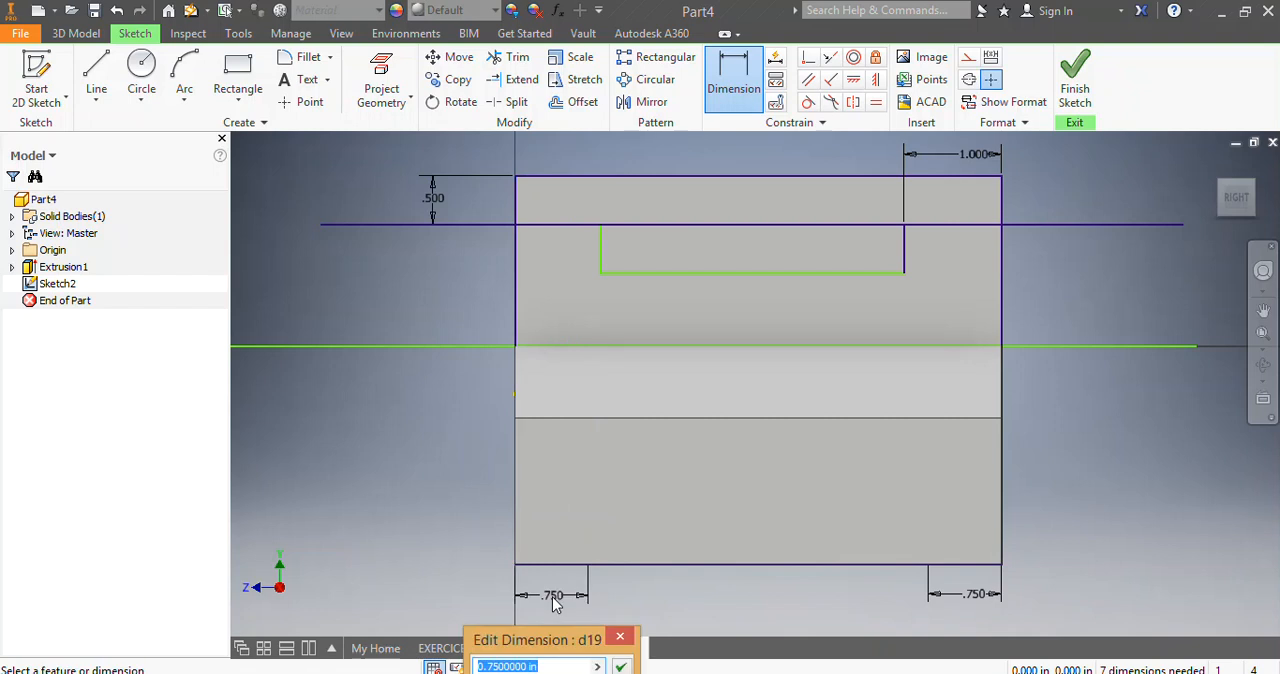
key("Return")
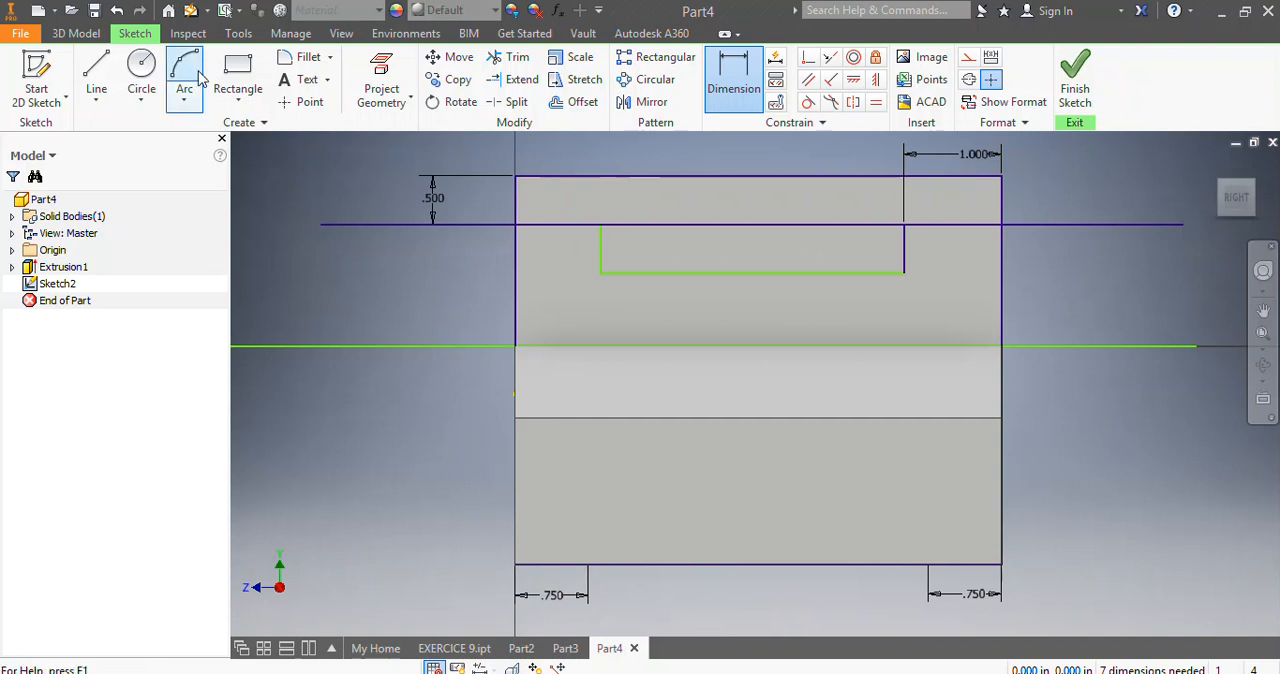
Draw a vertical line about 1.2 in long from the upper rectangle's lower-left corner up past the part's top edge.
left_click(96, 80)
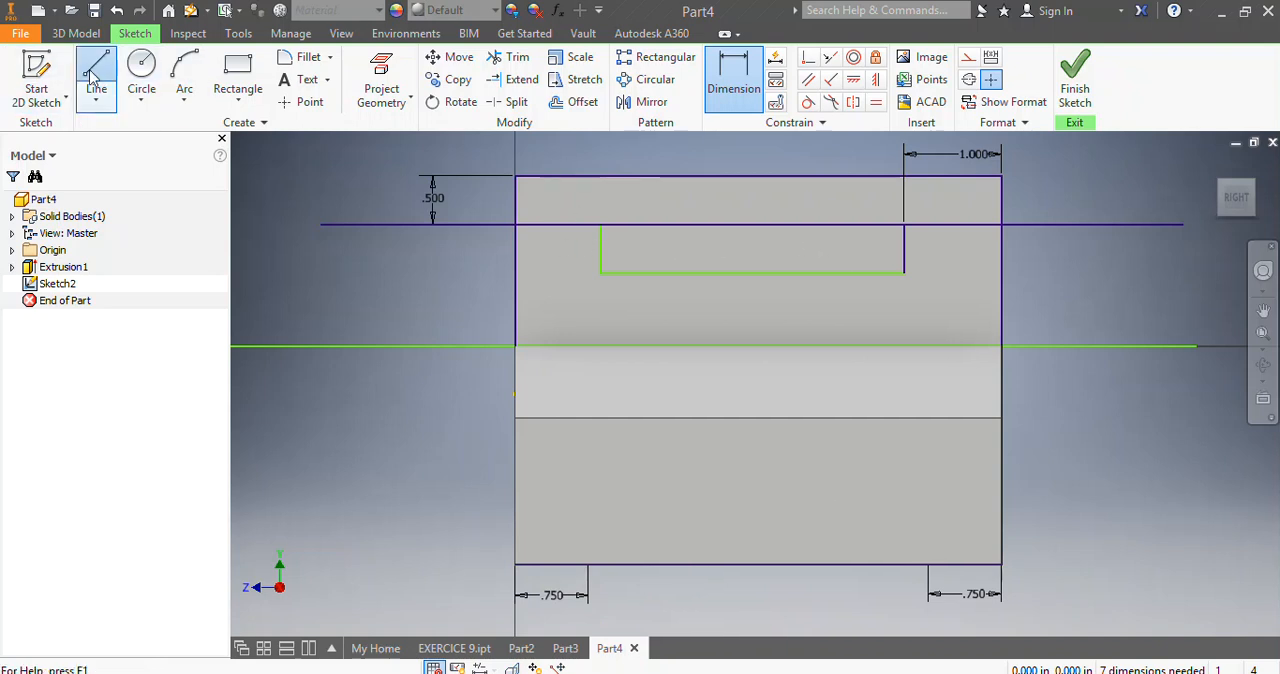
left_click(600, 272)
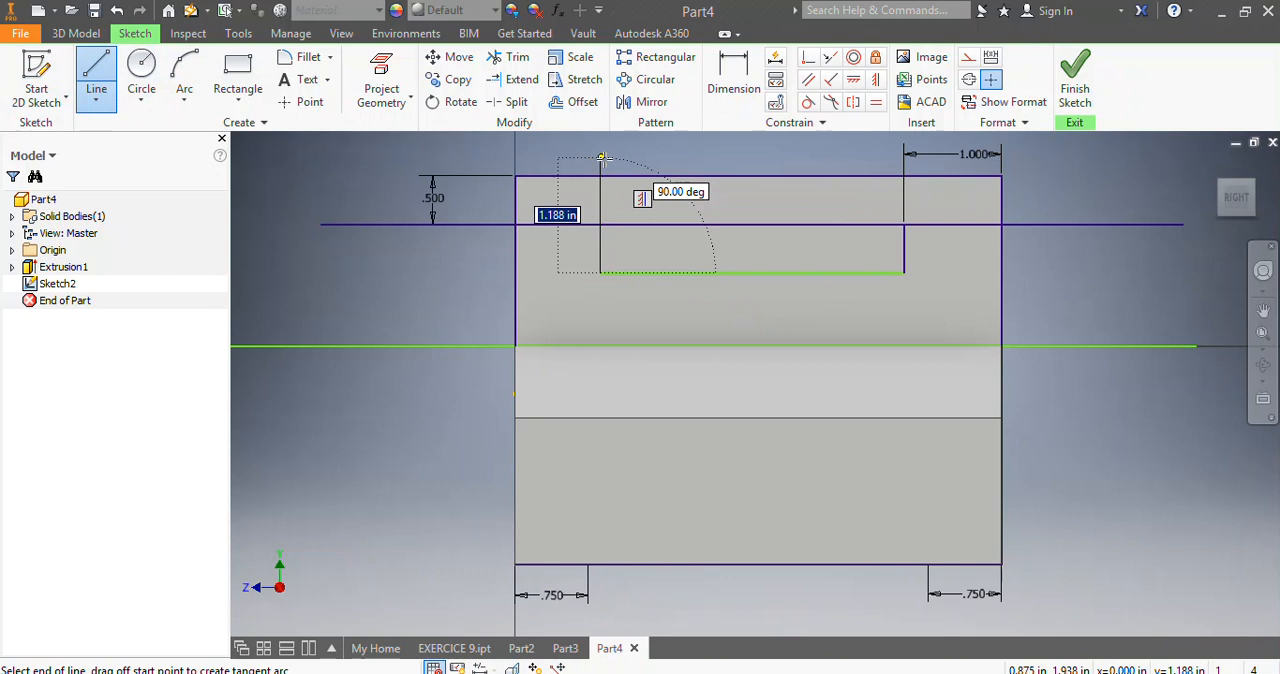
left_click(601, 157)
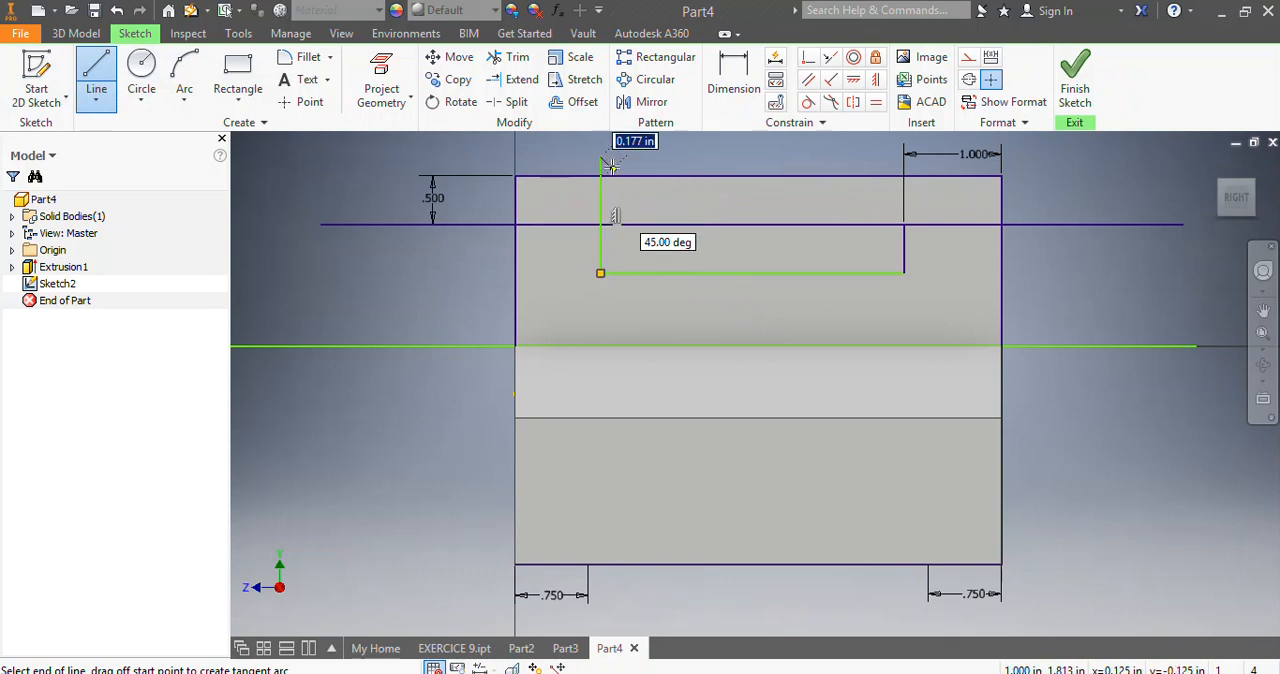
Draw a circle centred on the upper horizontal line near the part's top-left corner and set its diameter to 0.5 in.
left_click(141, 75)
left_click(553, 222)
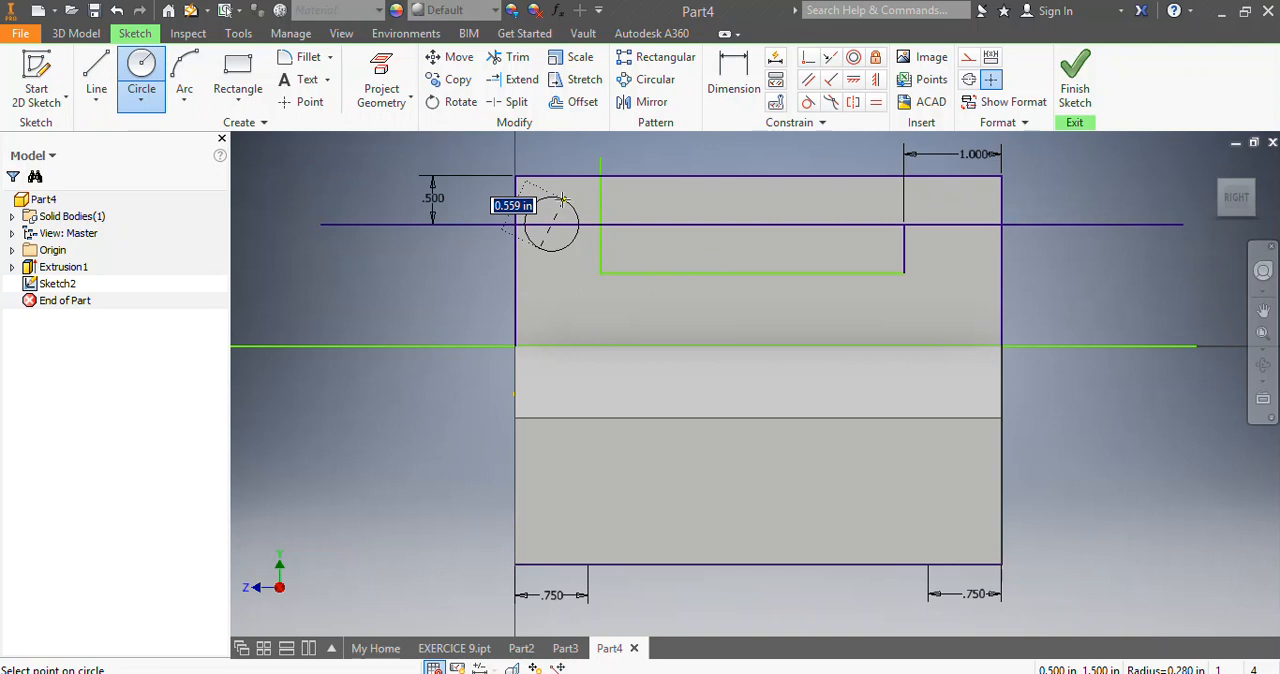
left_click(572, 195)
left_click(733, 80)
left_click(735, 82)
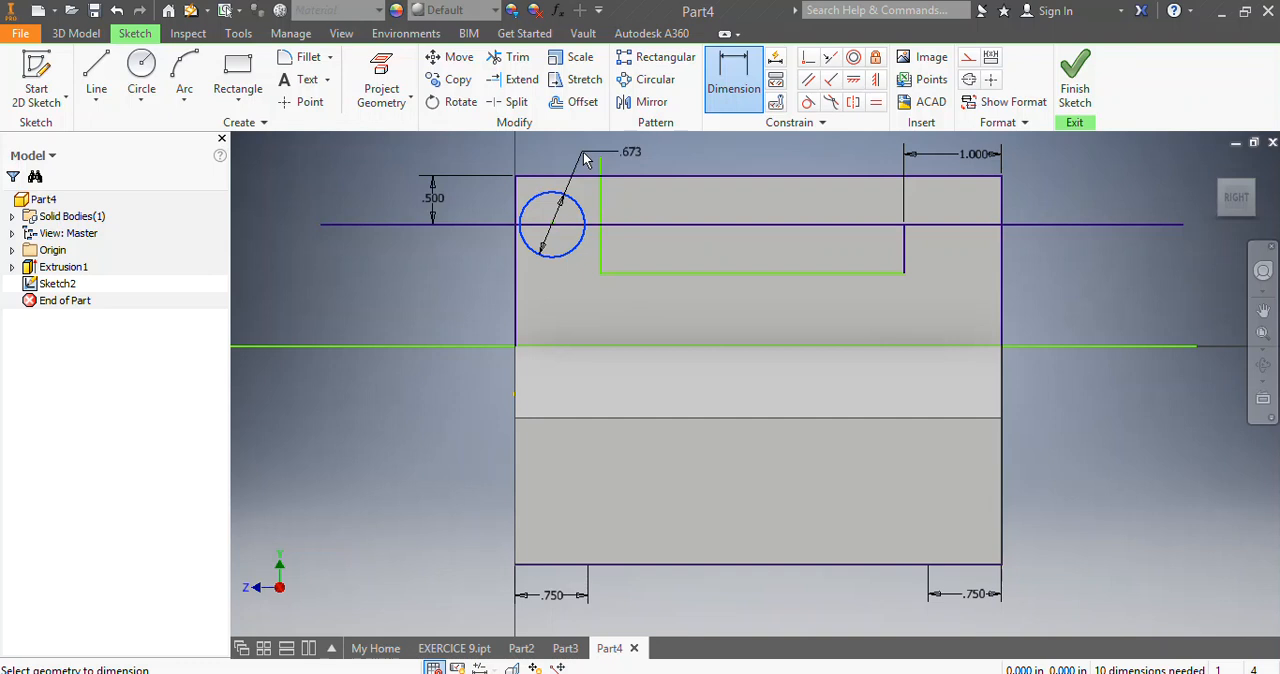
left_click(586, 160)
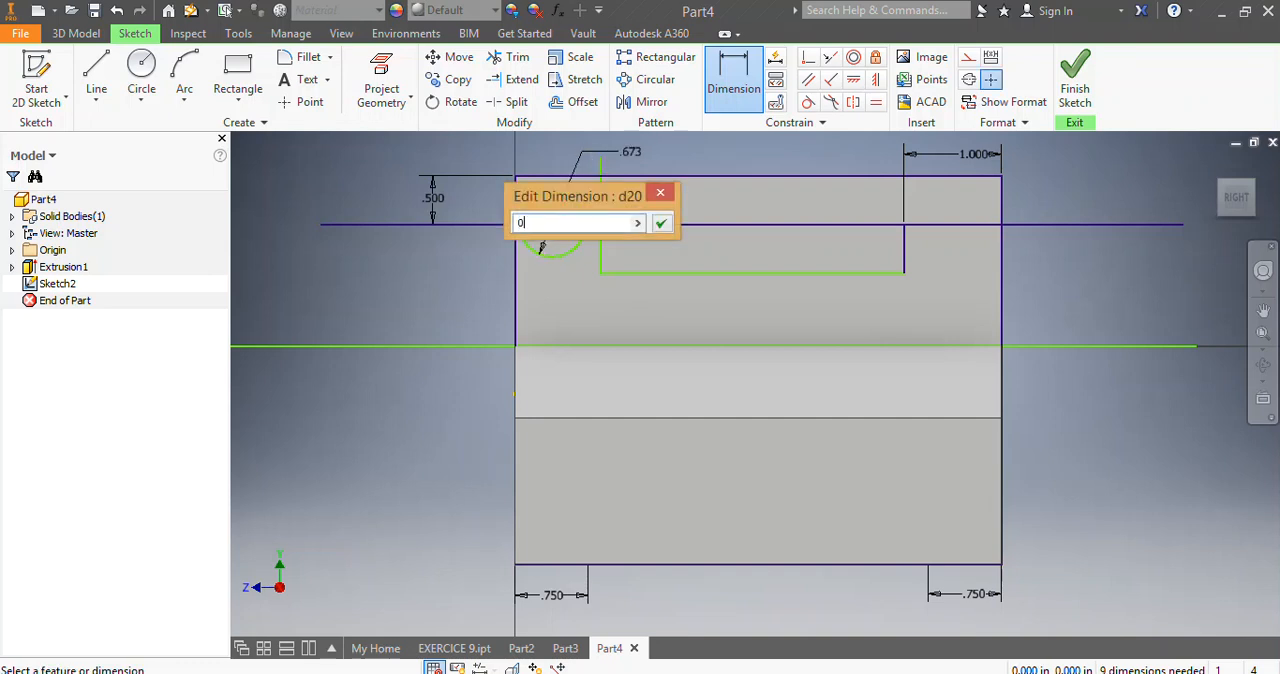
key("Return")
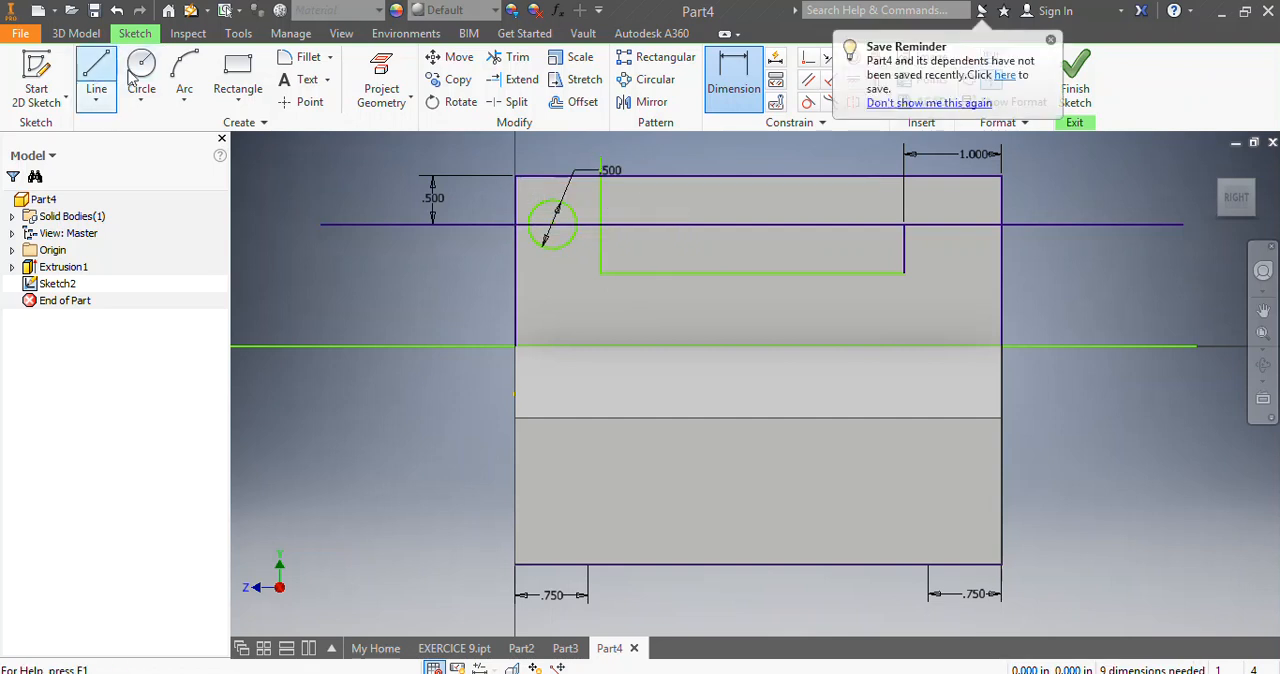
left_click(103, 60)
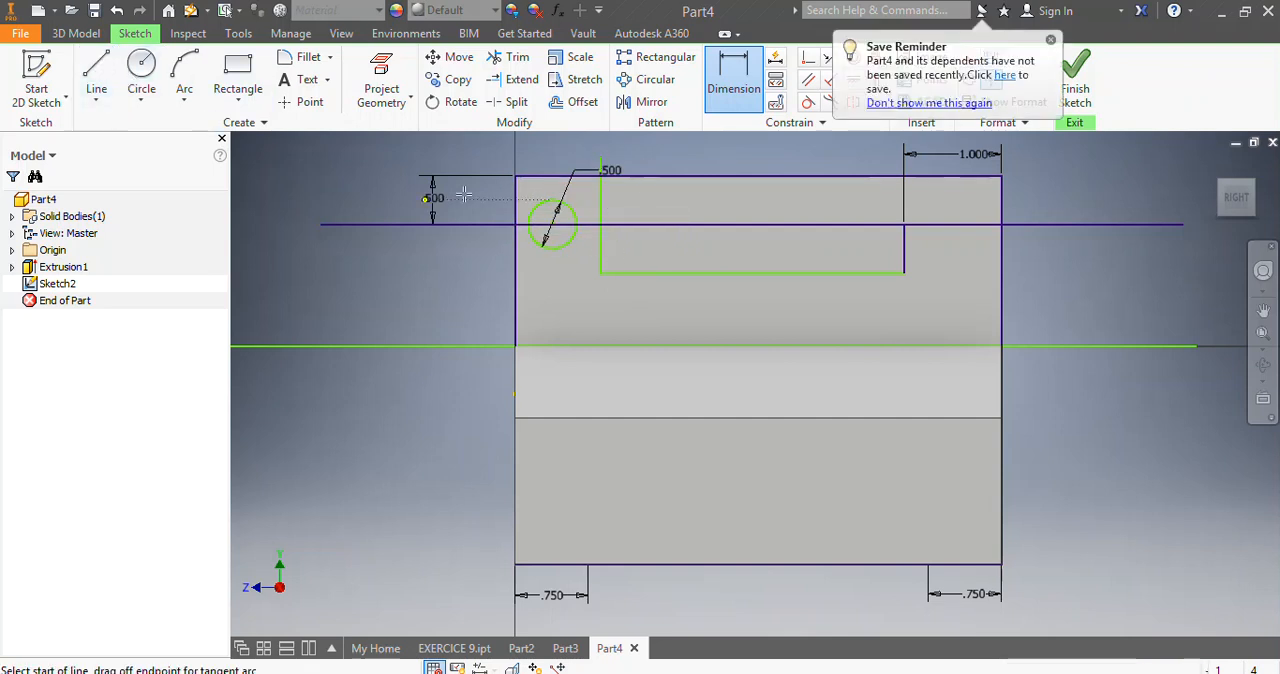
left_click(553, 150)
key("Escape")
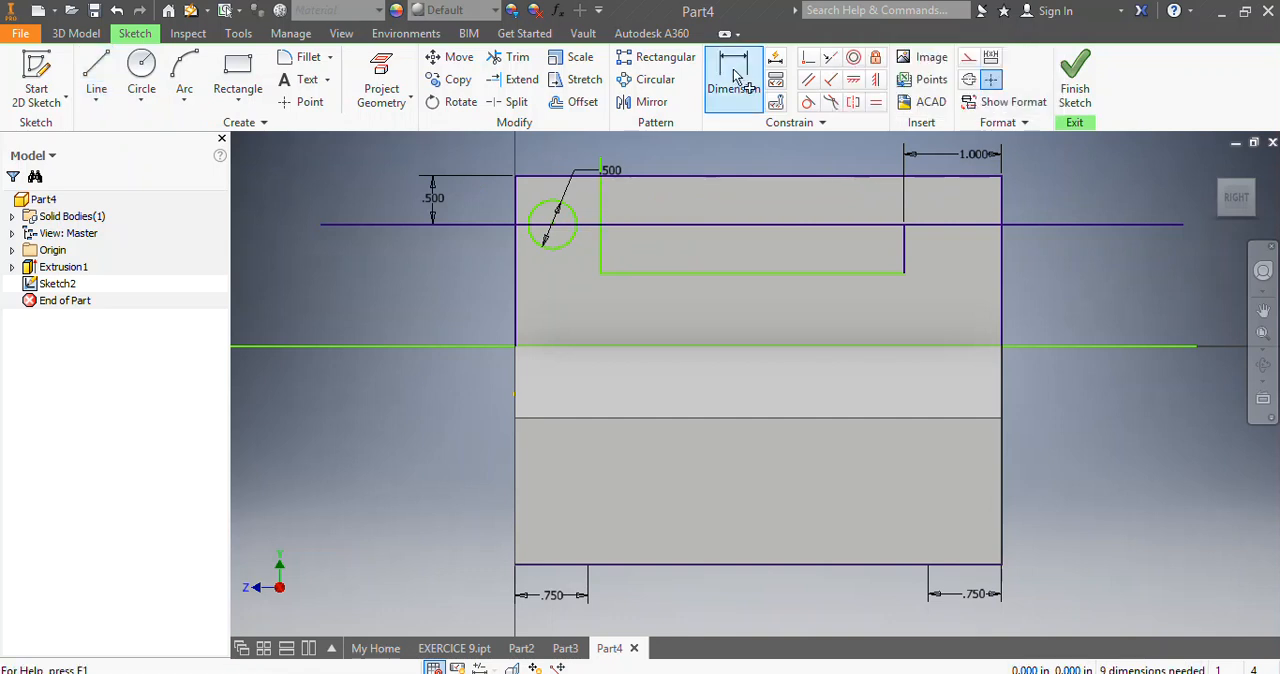
Dimension the horizontal distance from the part's left edge to the circle's centre and set it to 0.5 in.
scroll(590, 180, "up", 4)
left_click(755, 74)
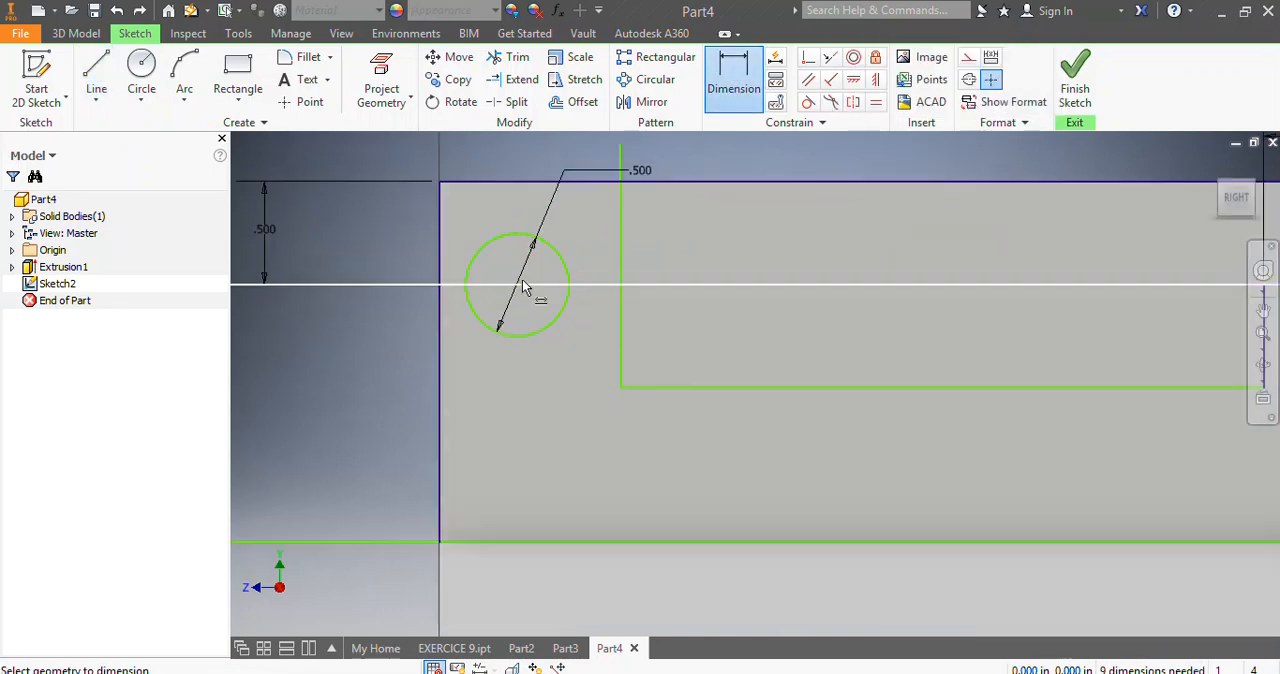
left_click(440, 283)
left_click(491, 163)
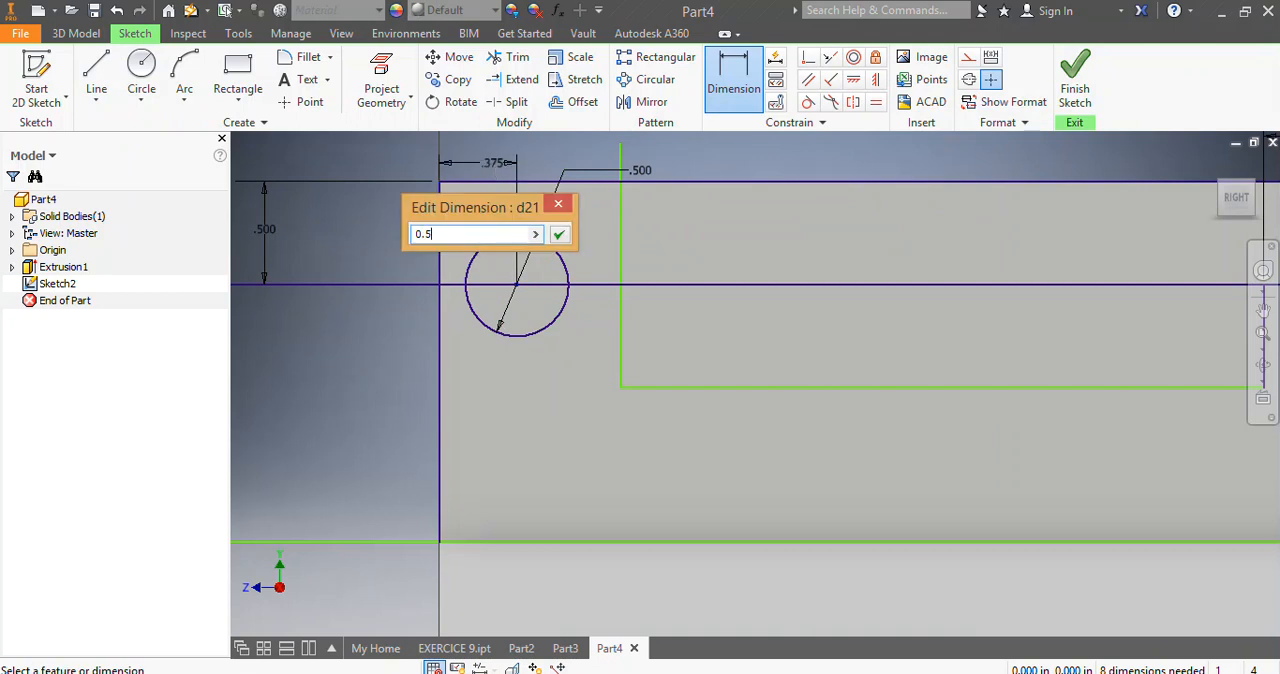
key("Return")
scroll(599, 362, "down", 3)
scroll(630, 296, "up", 3)
key("Escape")
scroll(649, 373, "up", 1)
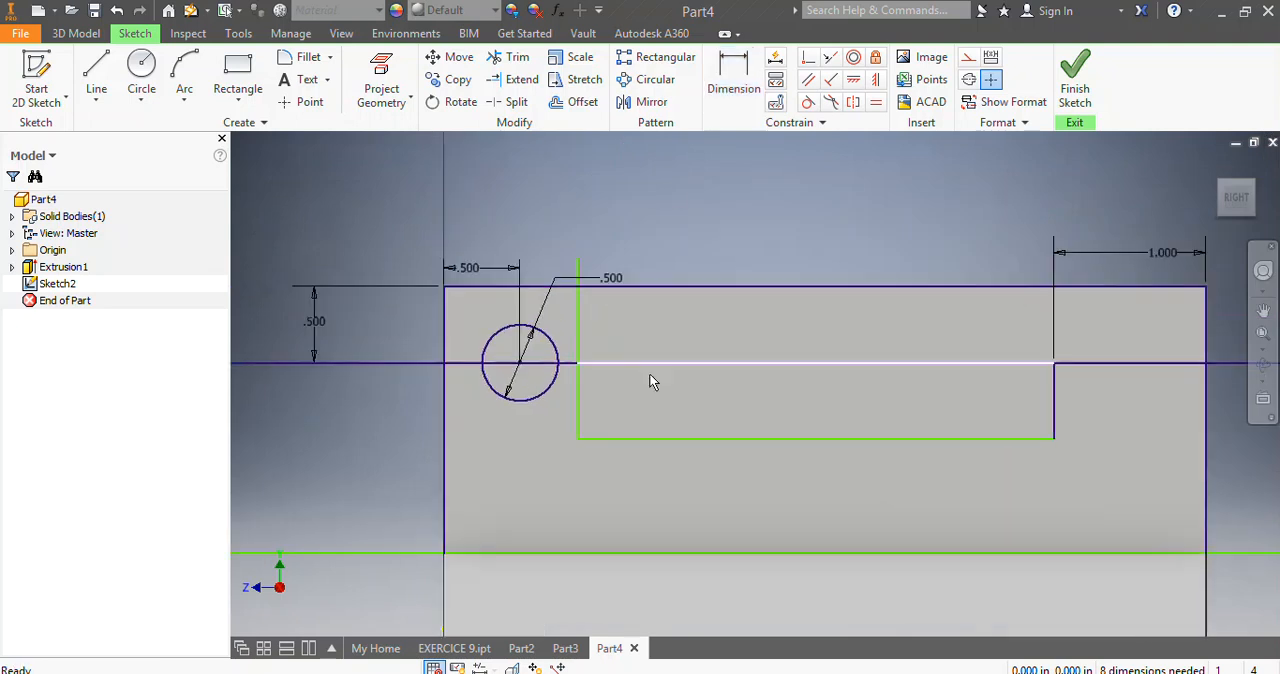
Dimension the horizontal distance from the circle's centre to the vertical line beside it and set it to 0.5 in.
left_click(733, 78)
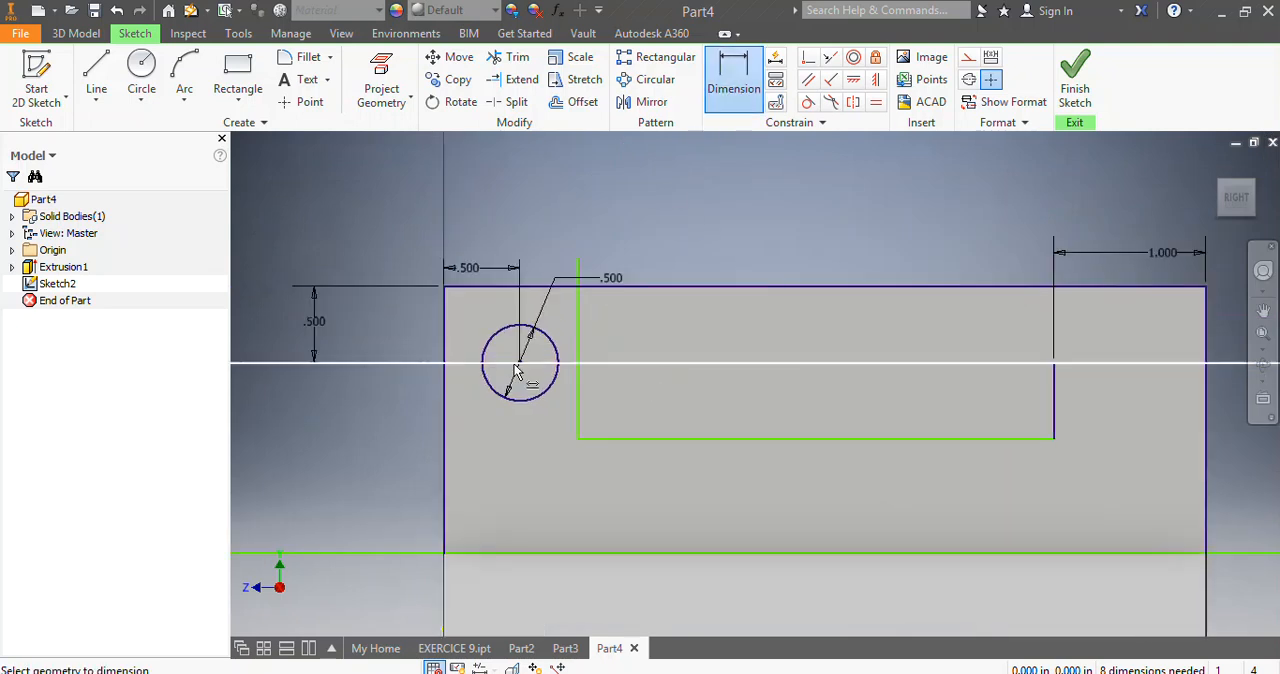
left_click(576, 286)
left_click(557, 241)
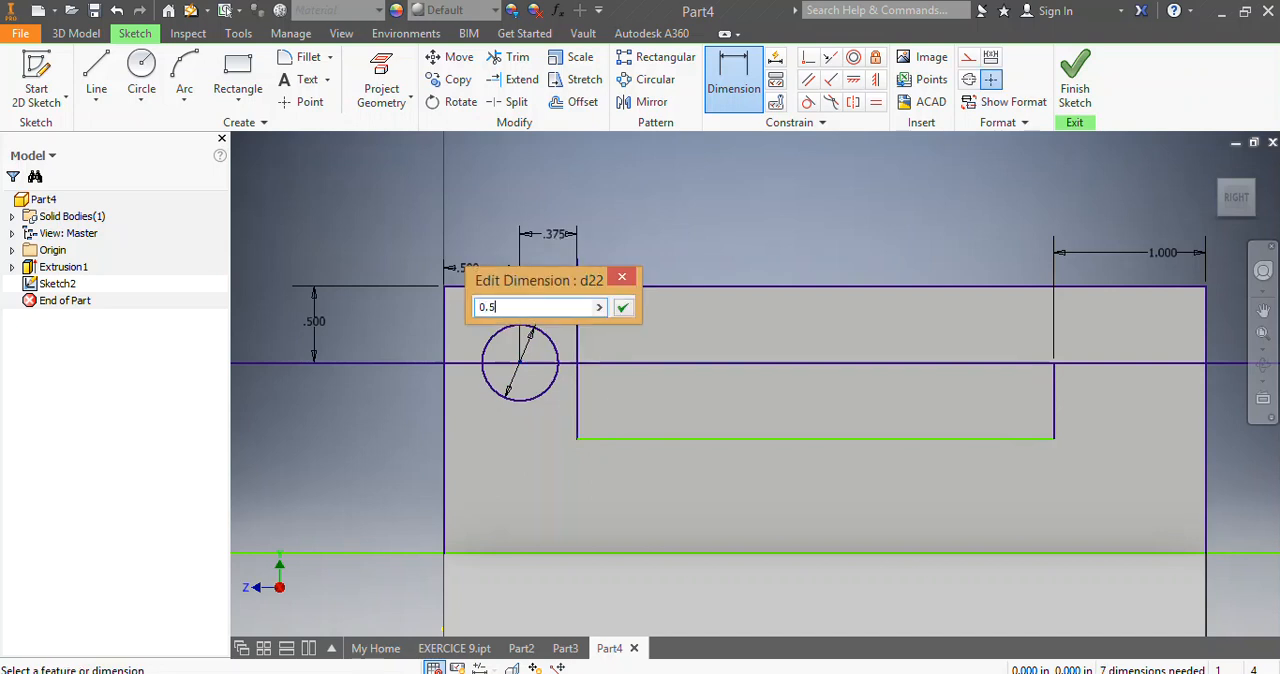
key("Return")
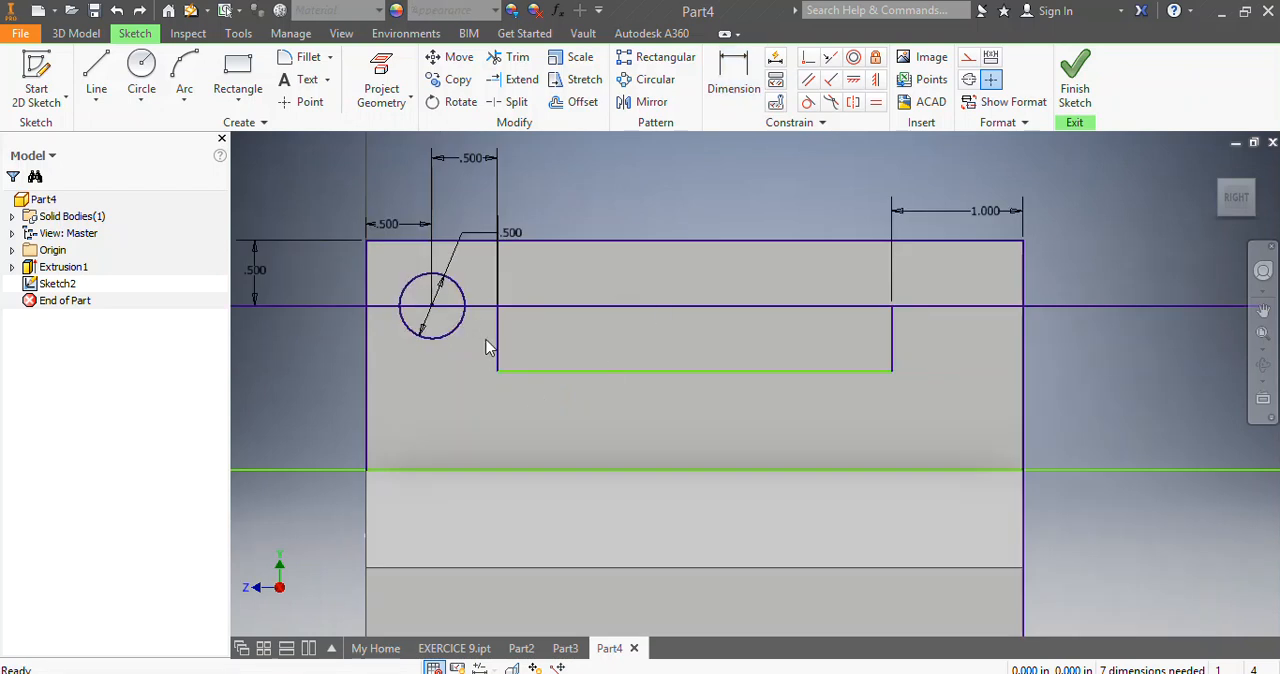
left_click(459, 233)
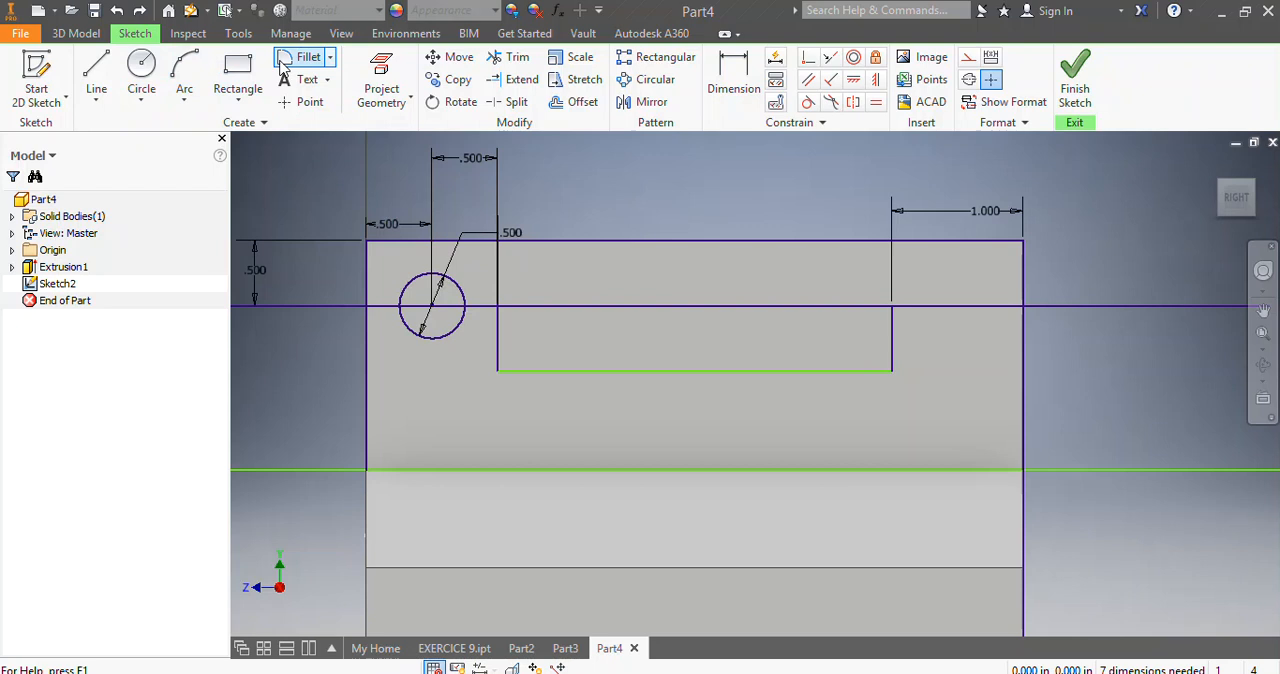
Draw a three-point arc of 0.5 in radius over the circle, from the part's left edge to the vertical line, touching the top edge.
left_click(186, 74)
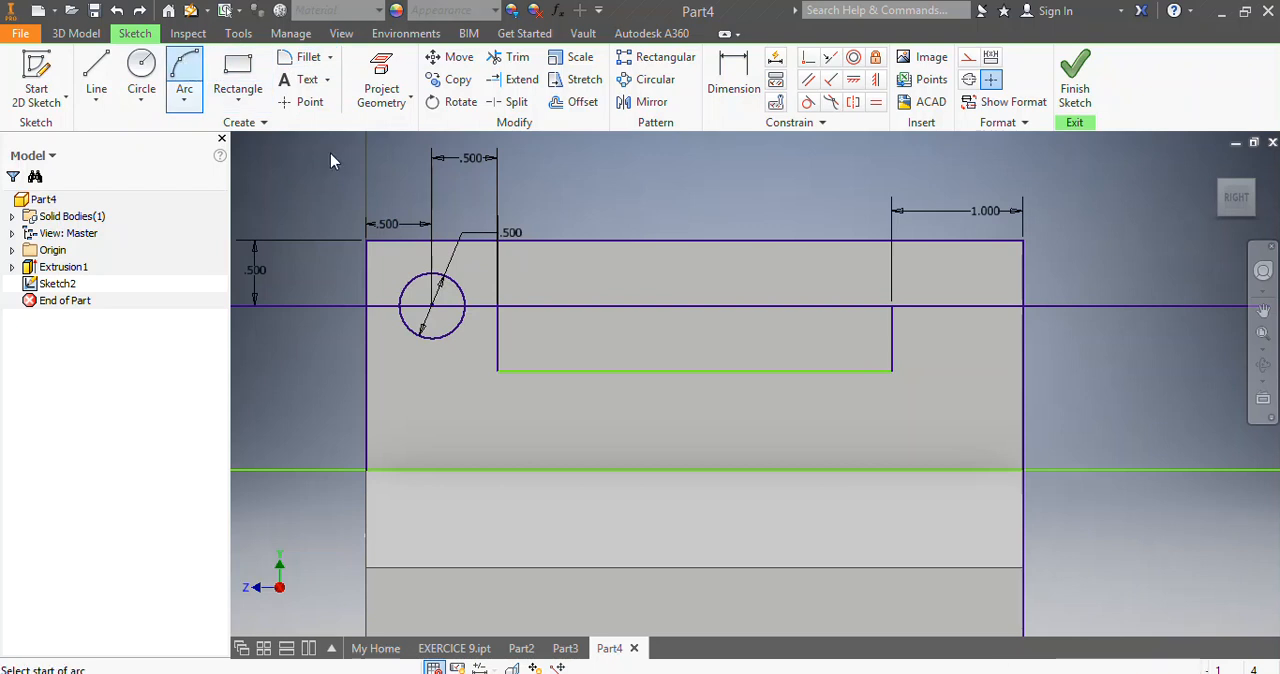
left_click(367, 305)
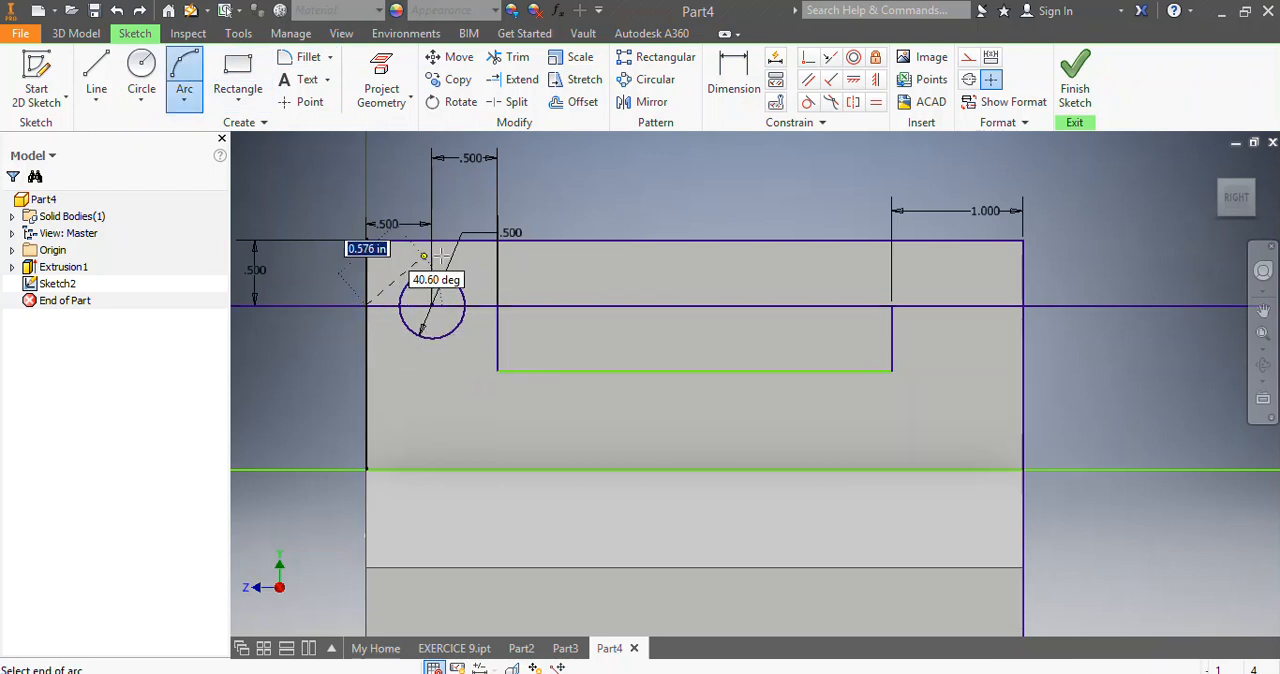
left_click(497, 306)
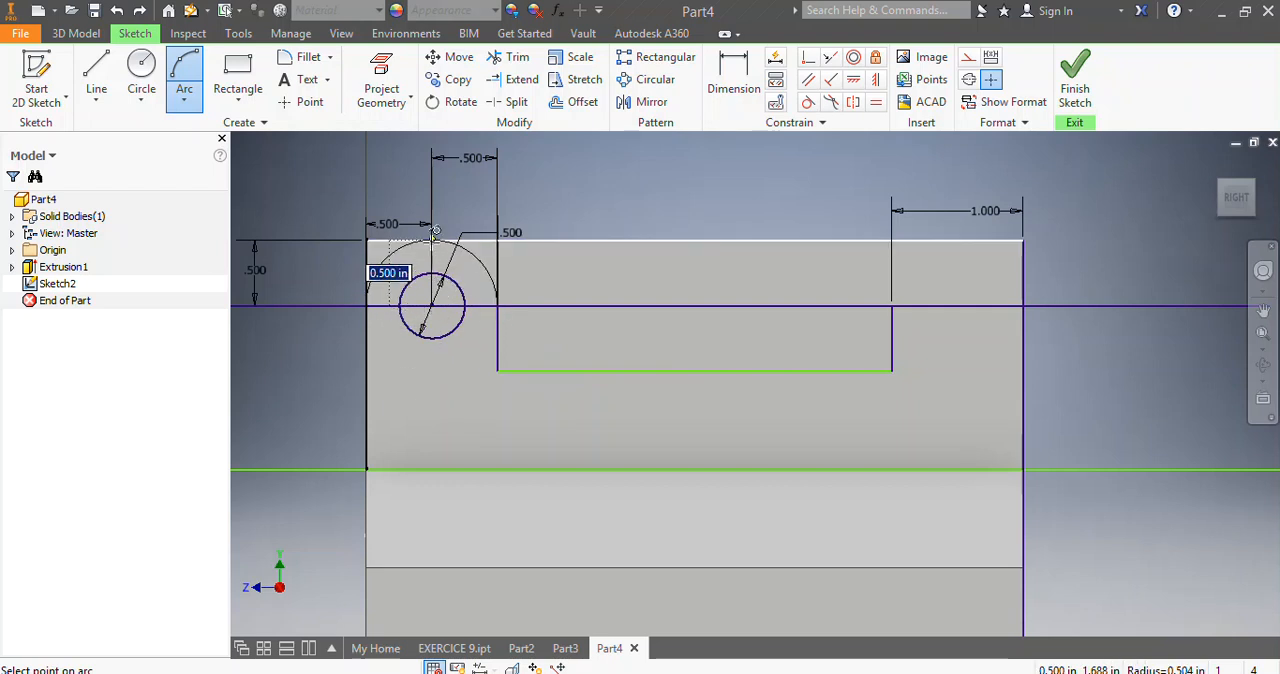
left_click(435, 231)
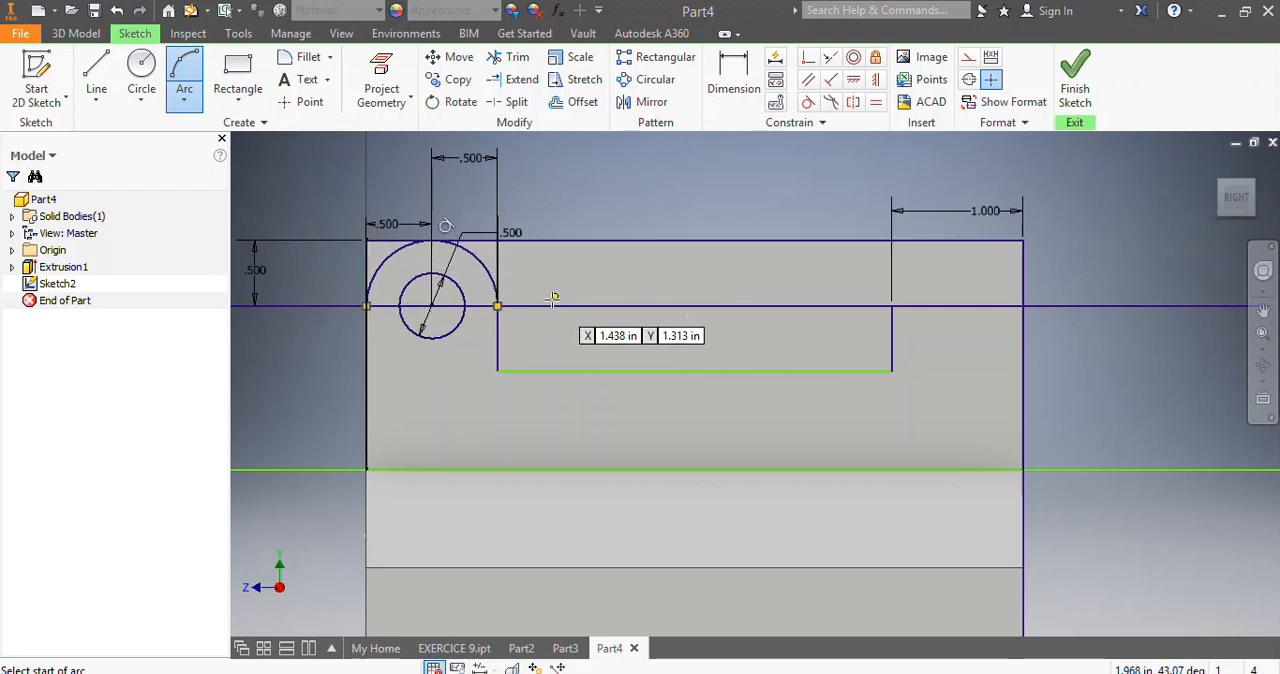
Delete the separate line segment lying on the upper horizontal line between the two vertical lines.
key("Escape")
scroll(553, 371, "up", 2)
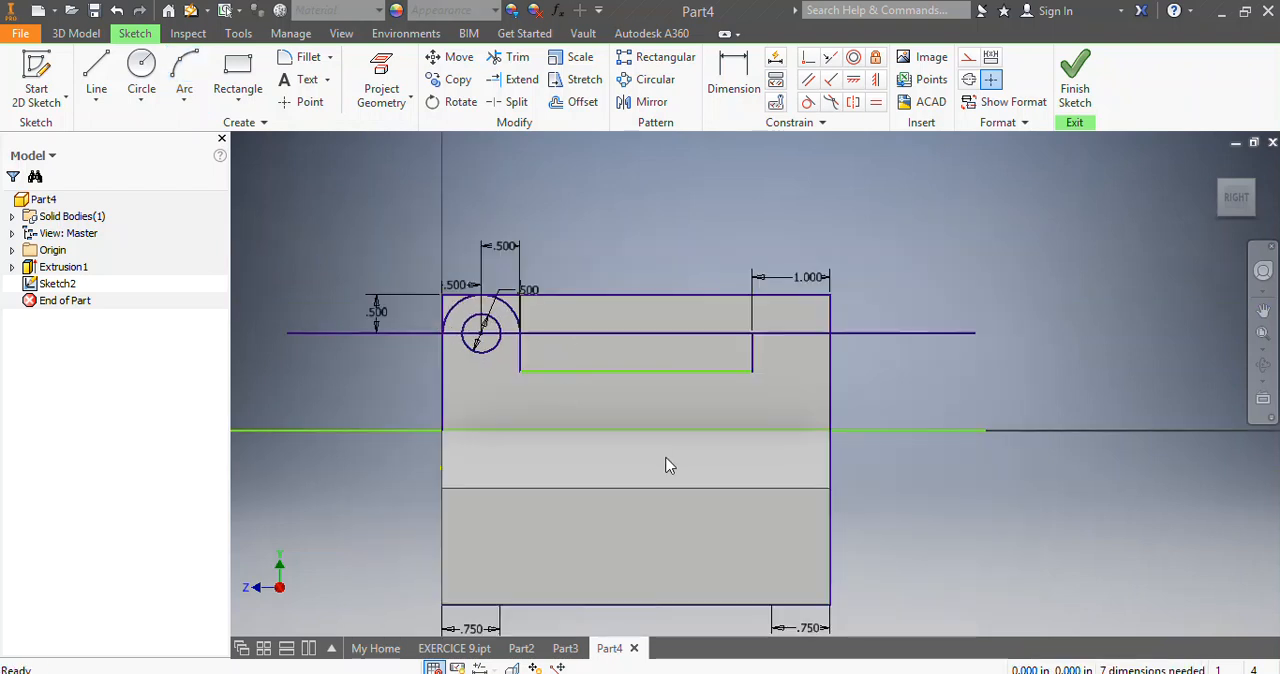
scroll(731, 429, "down", 3)
scroll(706, 429, "up", 4)
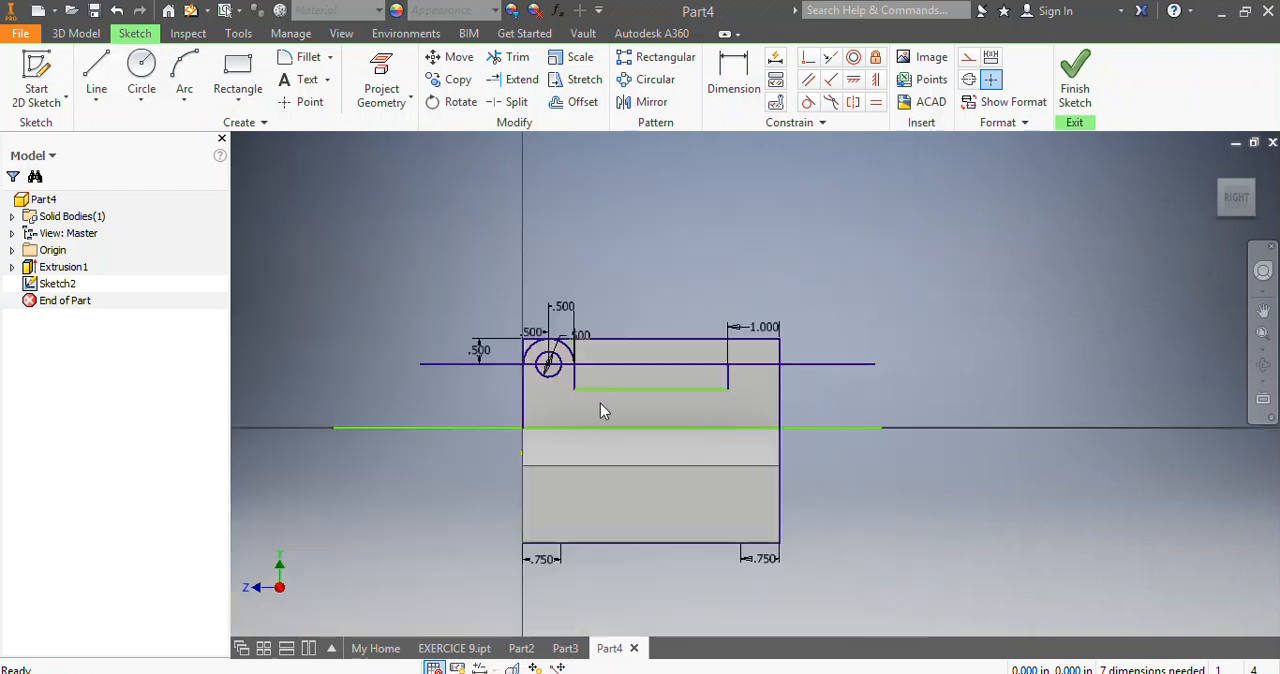
scroll(603, 409, "down", 2)
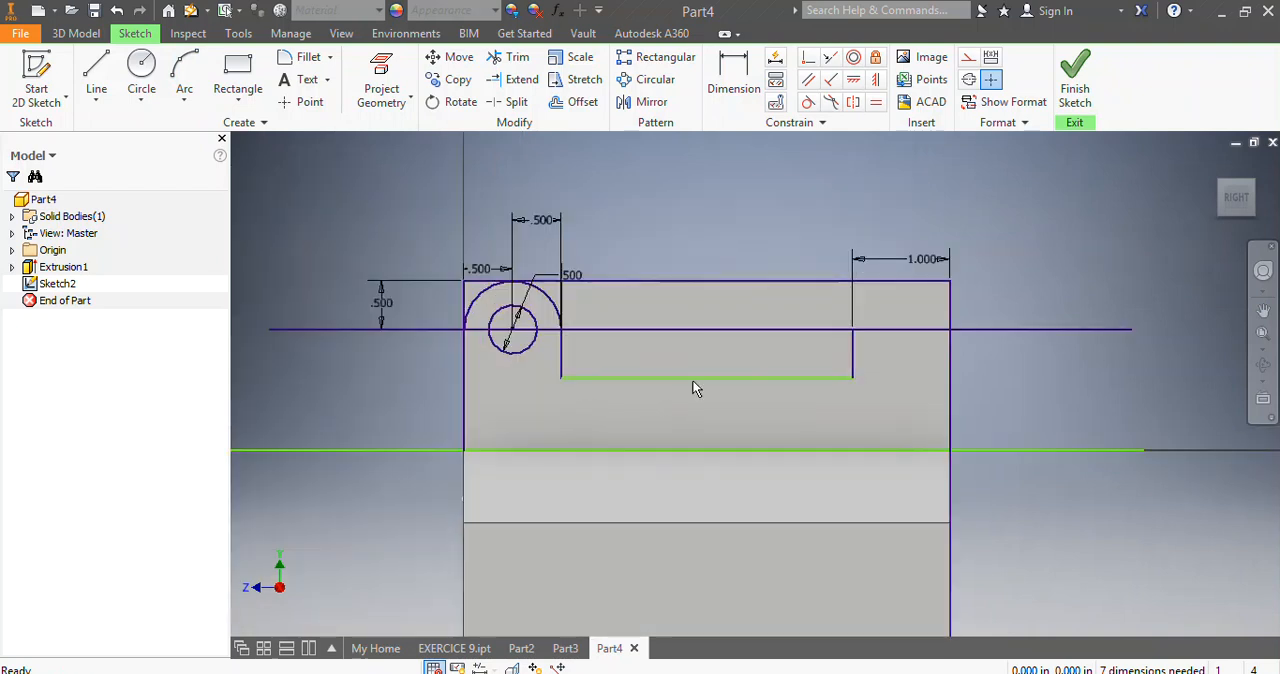
right_click(747, 335)
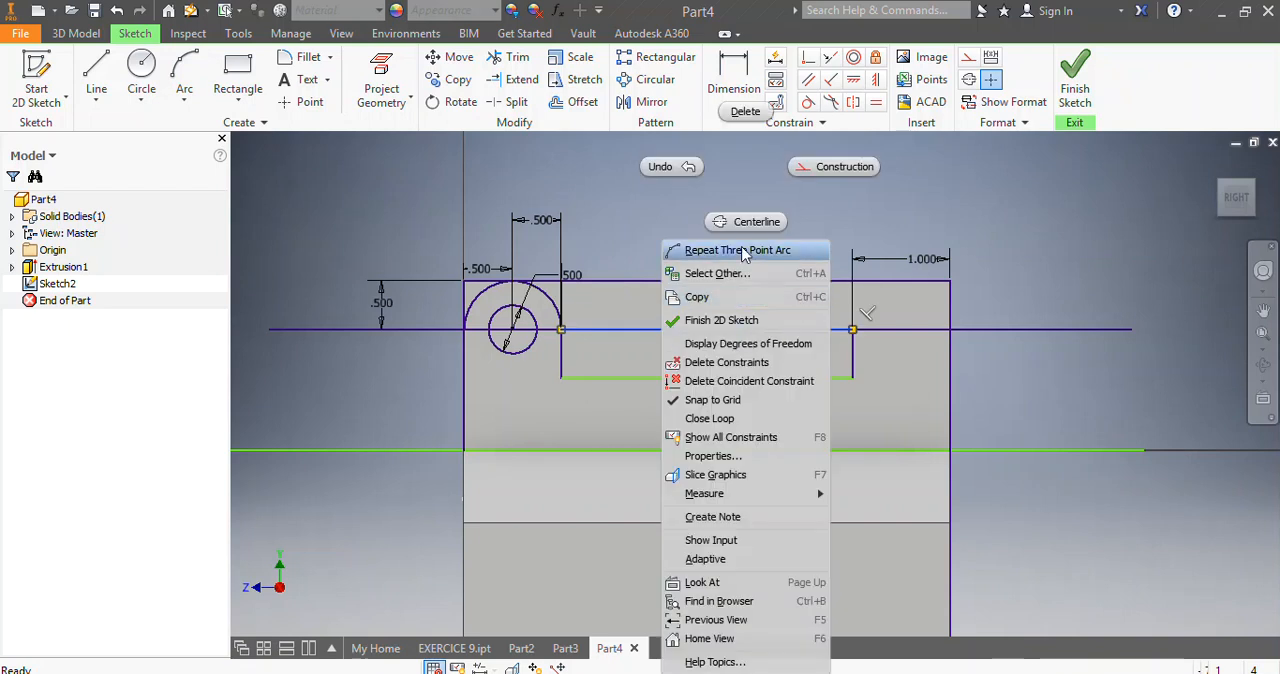
left_click(744, 113)
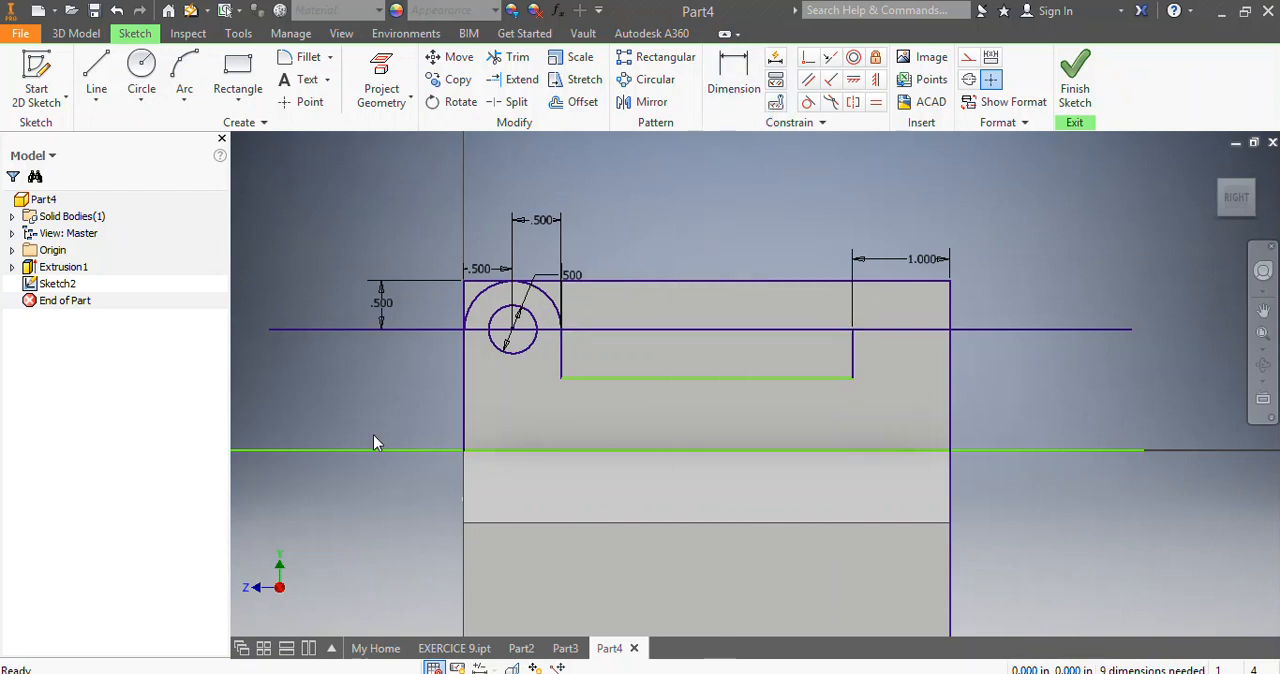
Trim the upper horizontal line outside the part's left edge and across the lug and its circle.
left_click(510, 57)
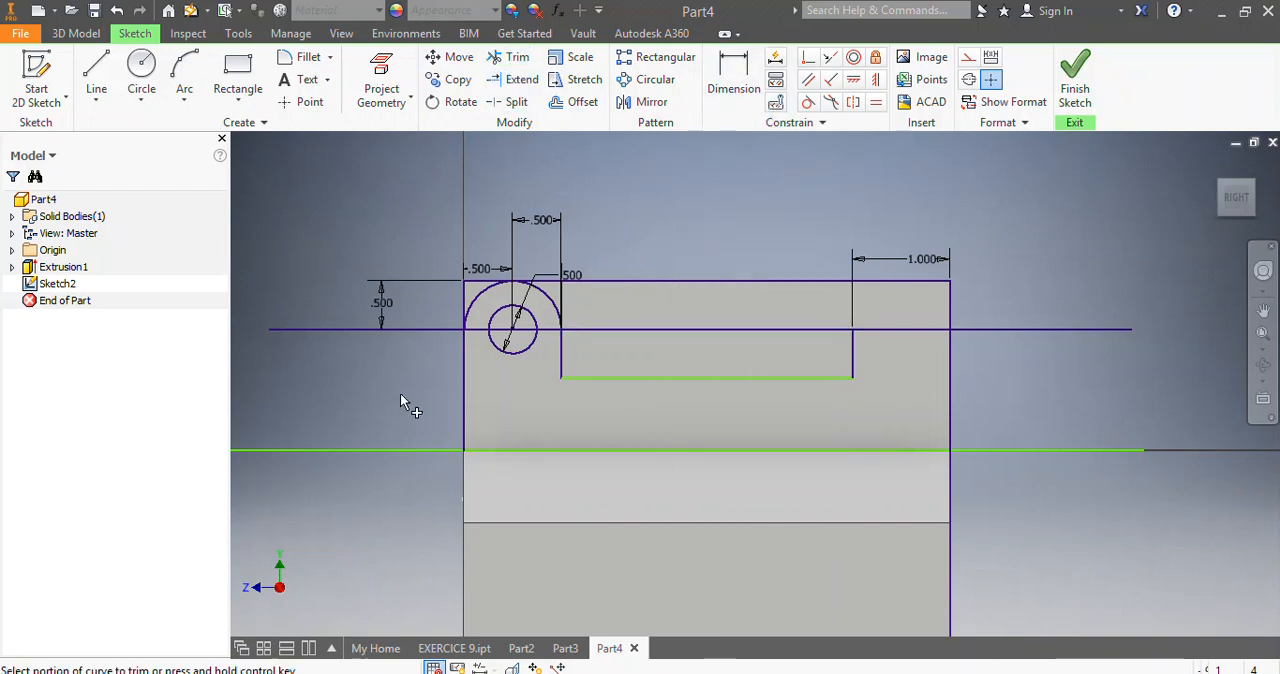
left_click(406, 327)
left_click(474, 328)
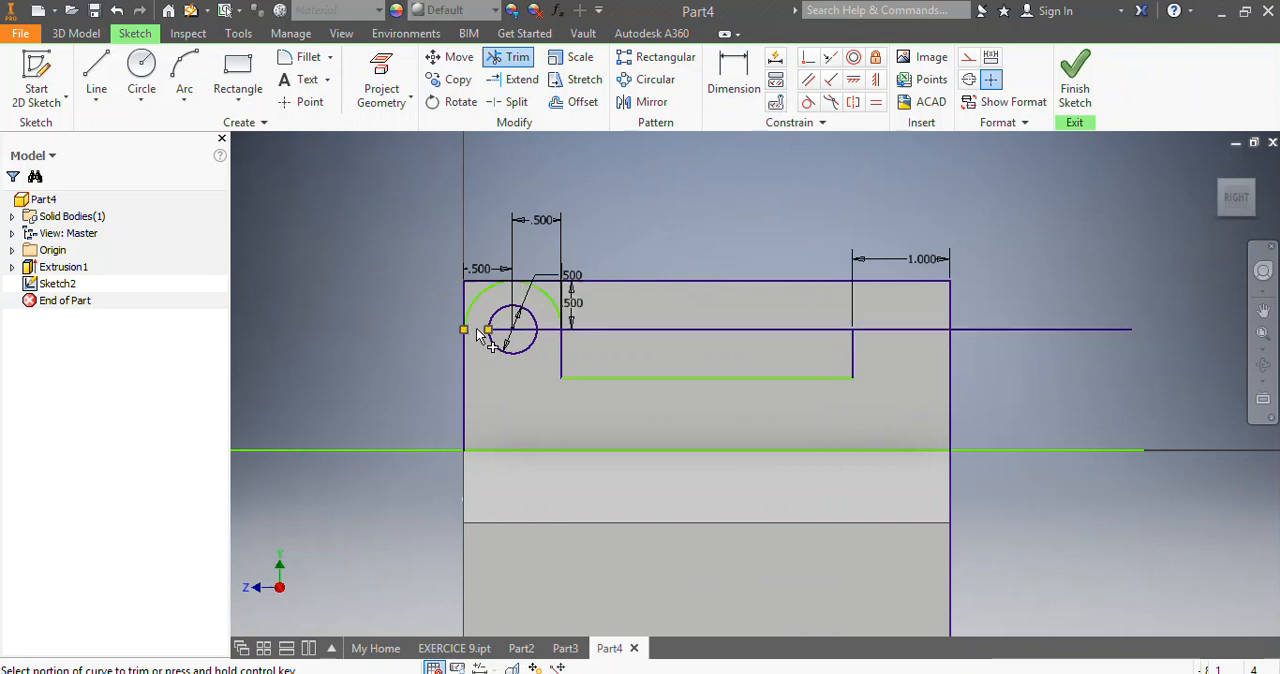
left_click(515, 328)
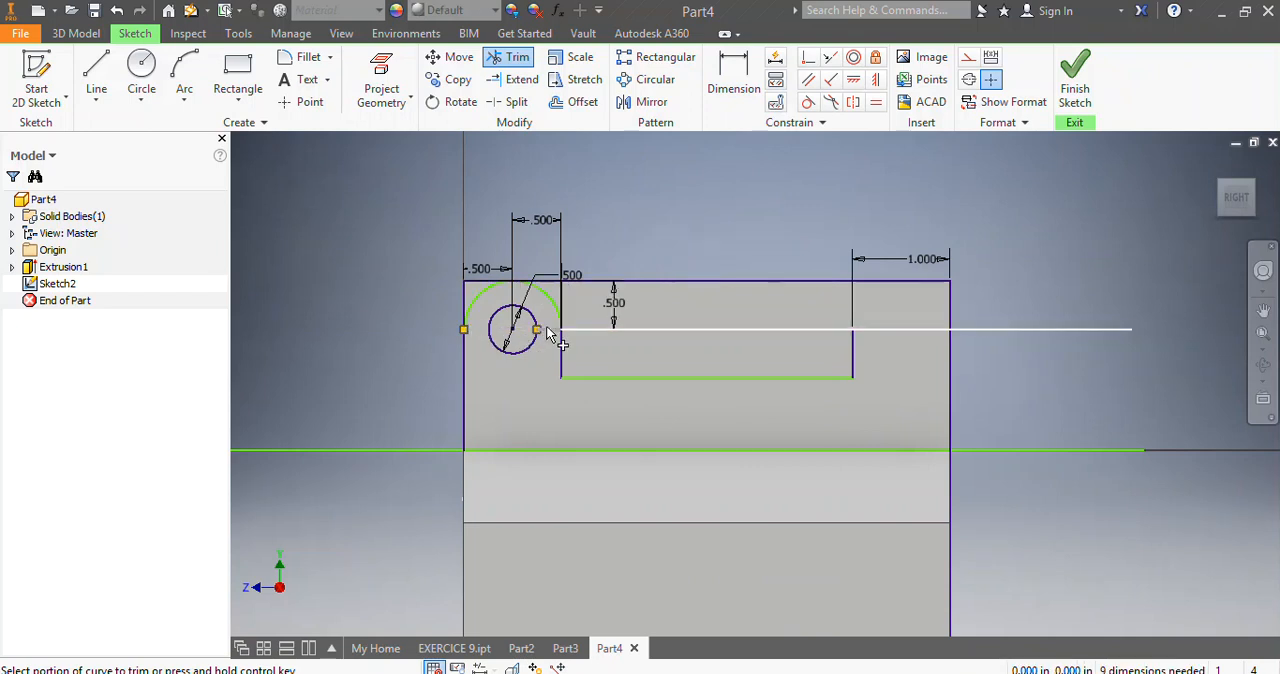
left_click(547, 331)
Trim the upper horizontal line between the two vertical lines, plus the horizontal line ends extending beyond the part's edges.
scroll(578, 339, "up", 4)
scroll(526, 329, "down", 1)
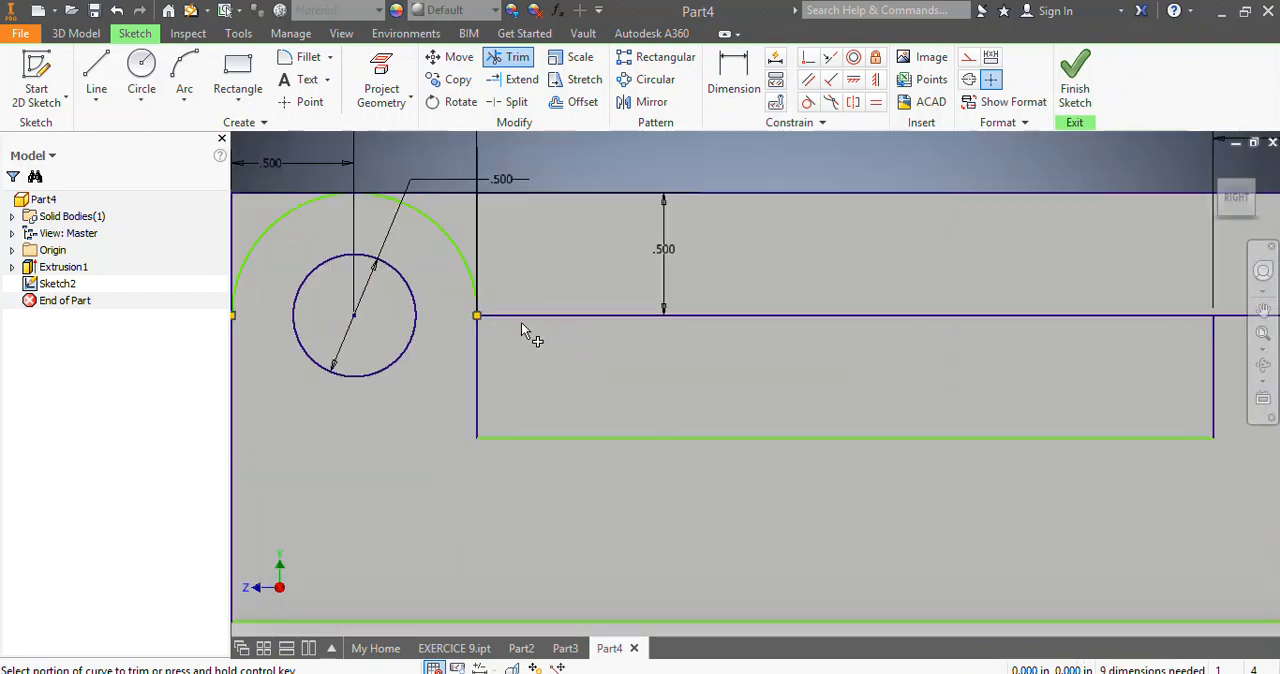
left_click(525, 314)
scroll(661, 368, "down", 5)
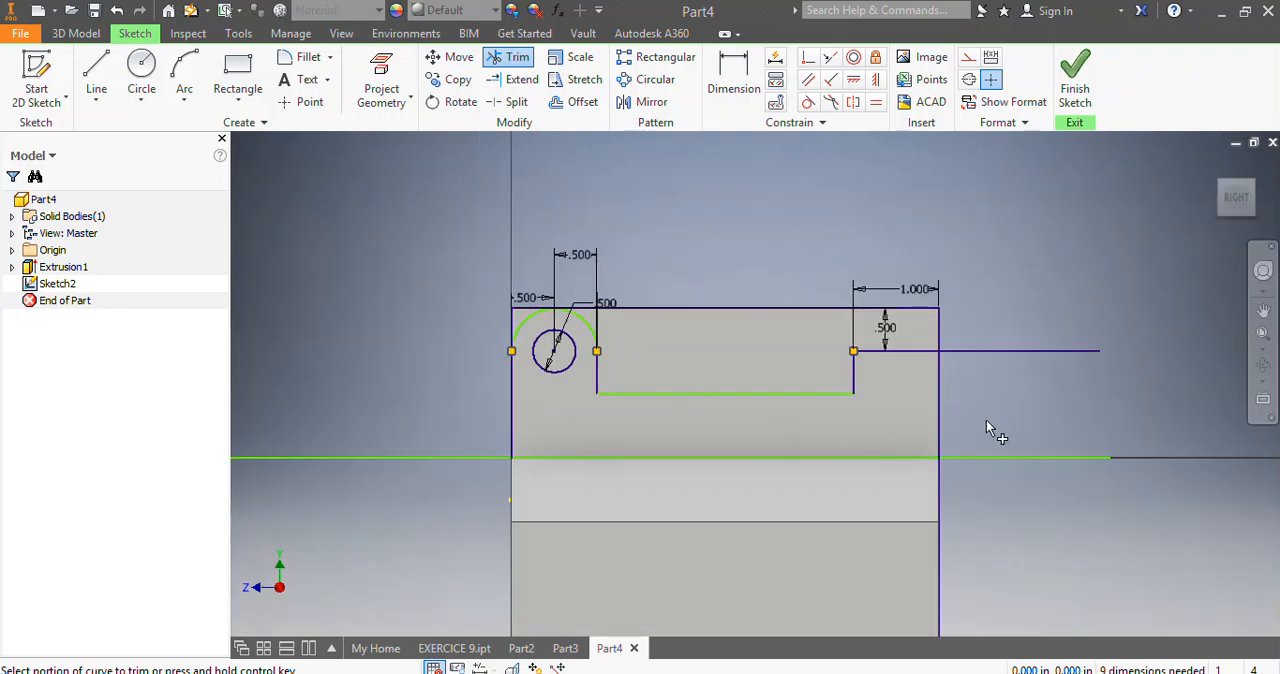
left_click(1005, 460)
Trim the vertical line beside the lug above the part's top edge and down to the arc's endpoint.
scroll(644, 445, "up", 3)
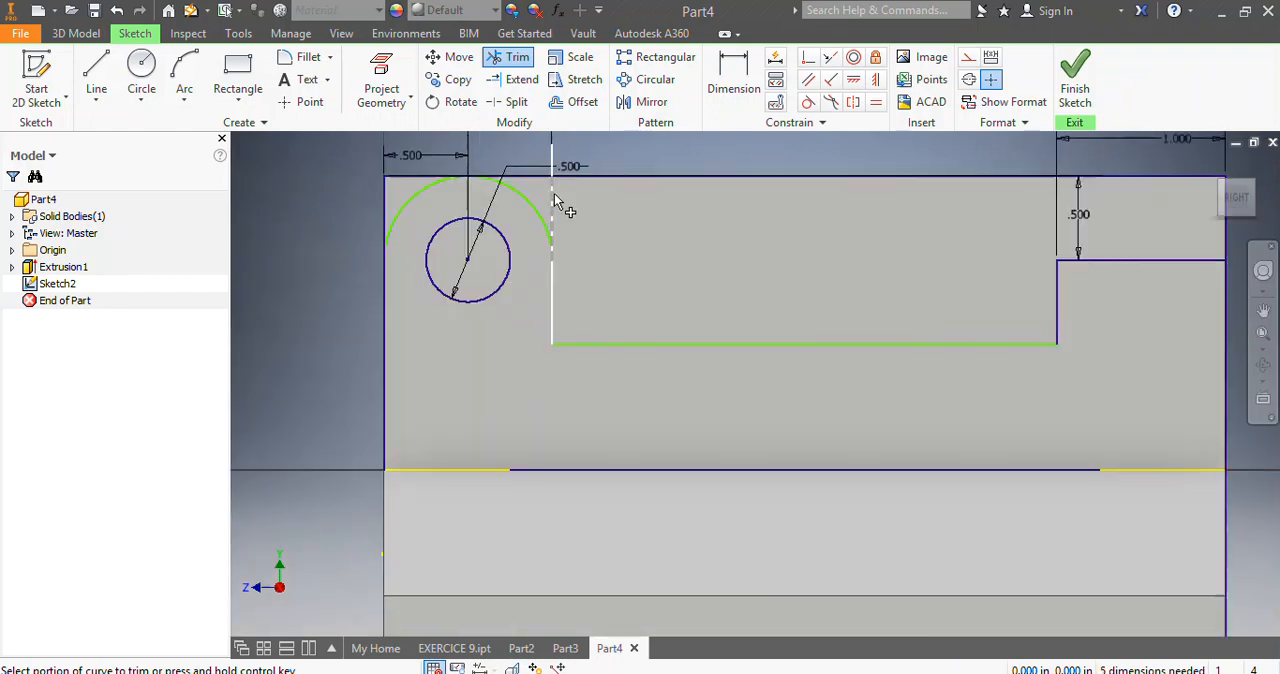
left_click(551, 160)
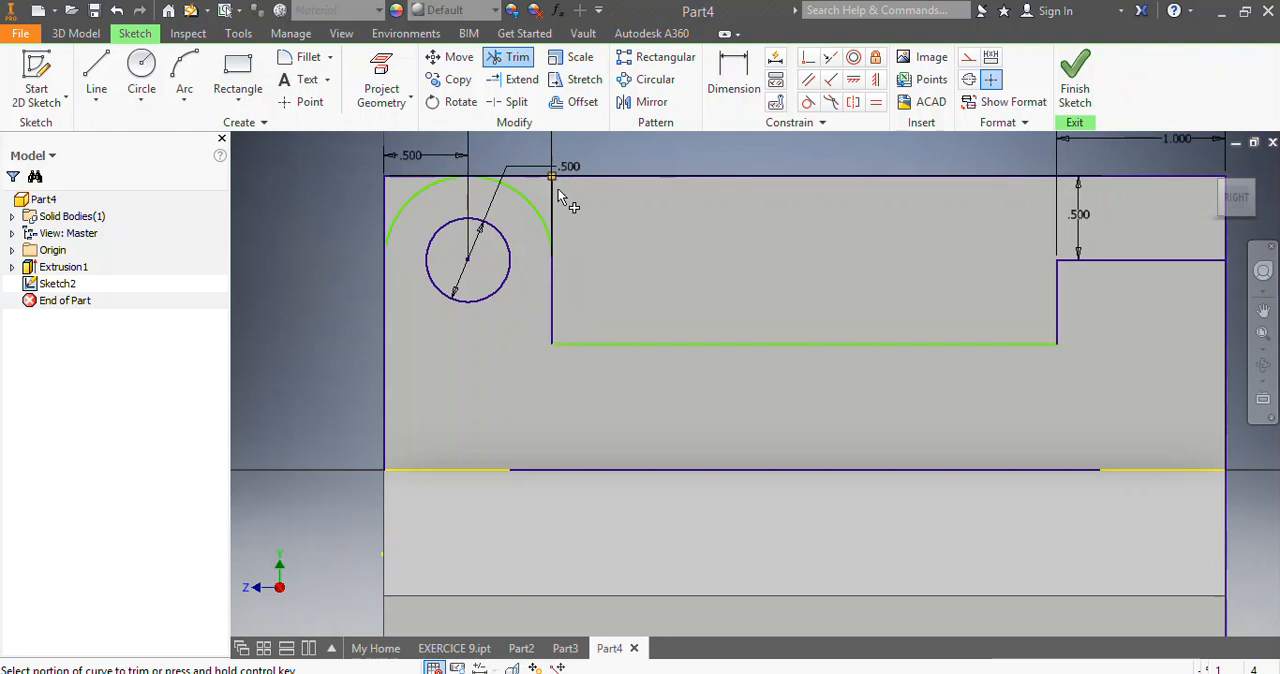
scroll(553, 195, "up", 3)
left_click(548, 221)
scroll(551, 284, "down", 6)
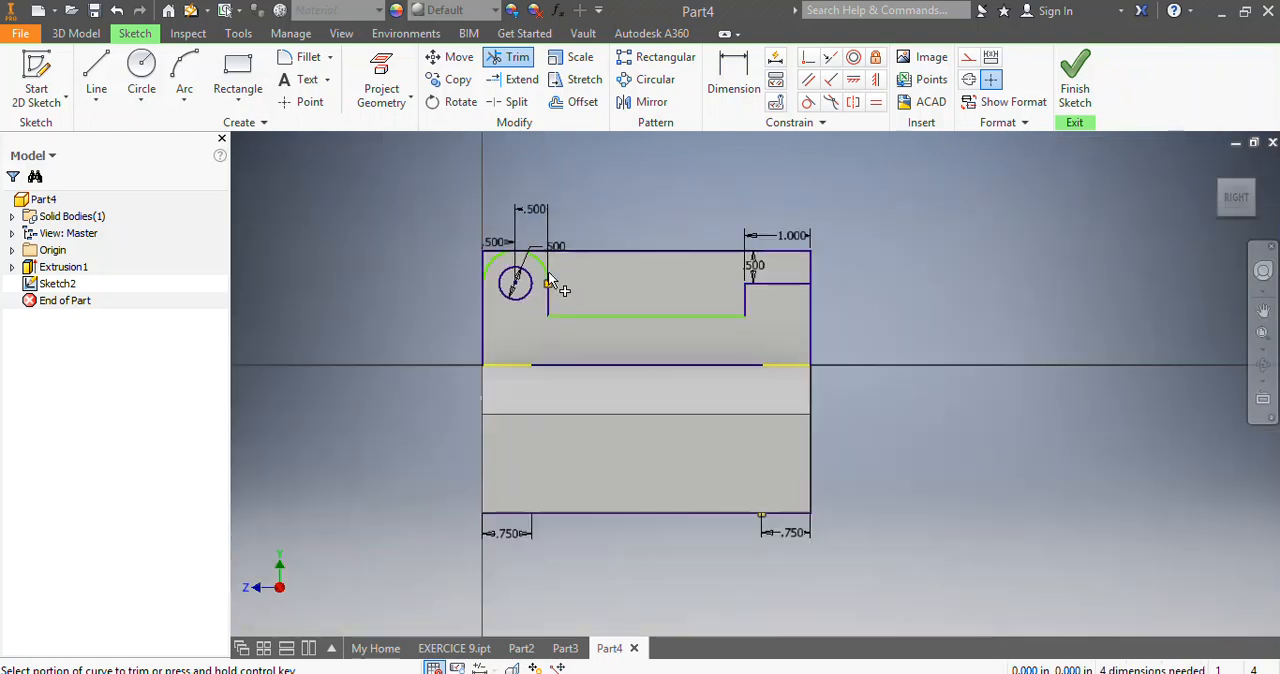
Make the lug arc tangent to the vertical line beside it and to the part's left edge.
scroll(531, 320, "down", 2)
scroll(531, 320, "up", 3)
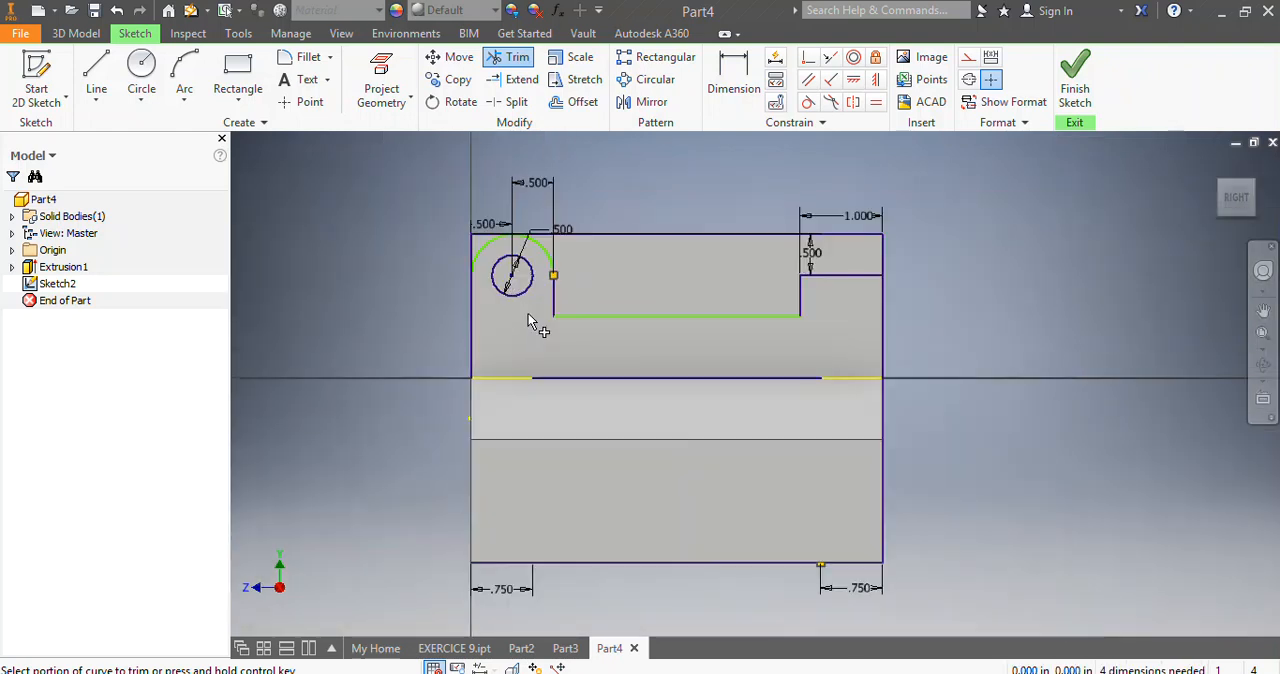
scroll(593, 205, "up", 4)
scroll(550, 290, "down", 4)
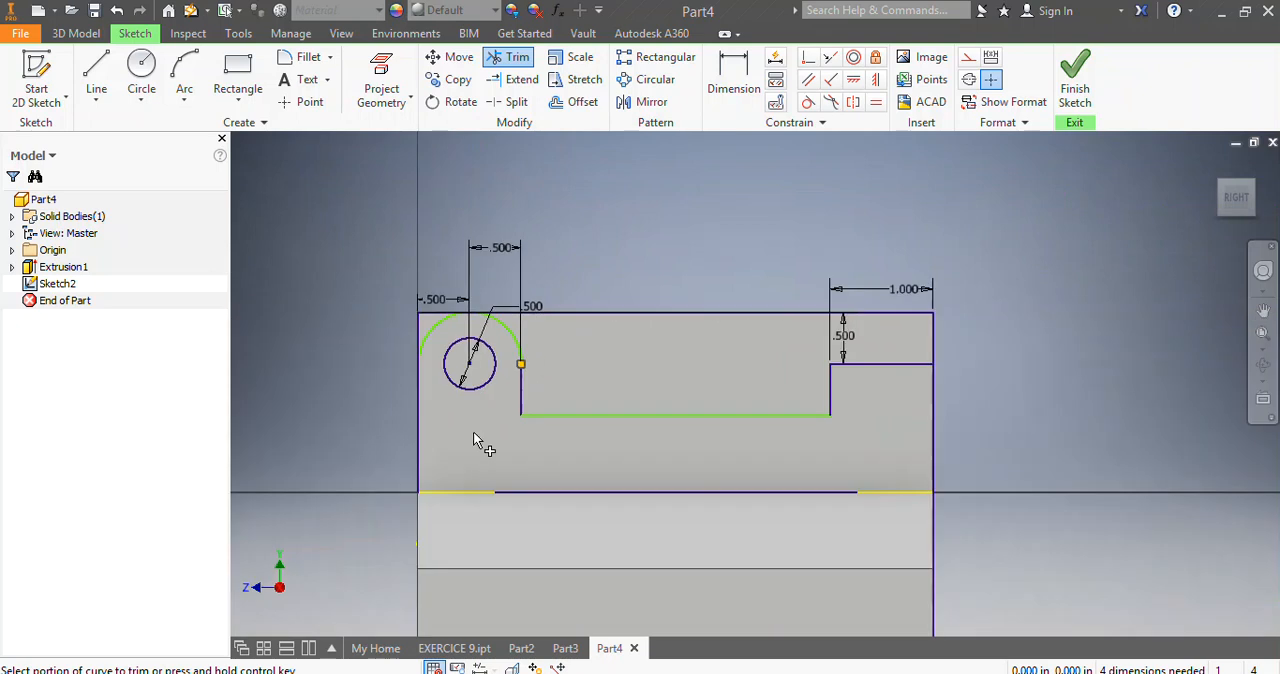
scroll(388, 455, "up", 3)
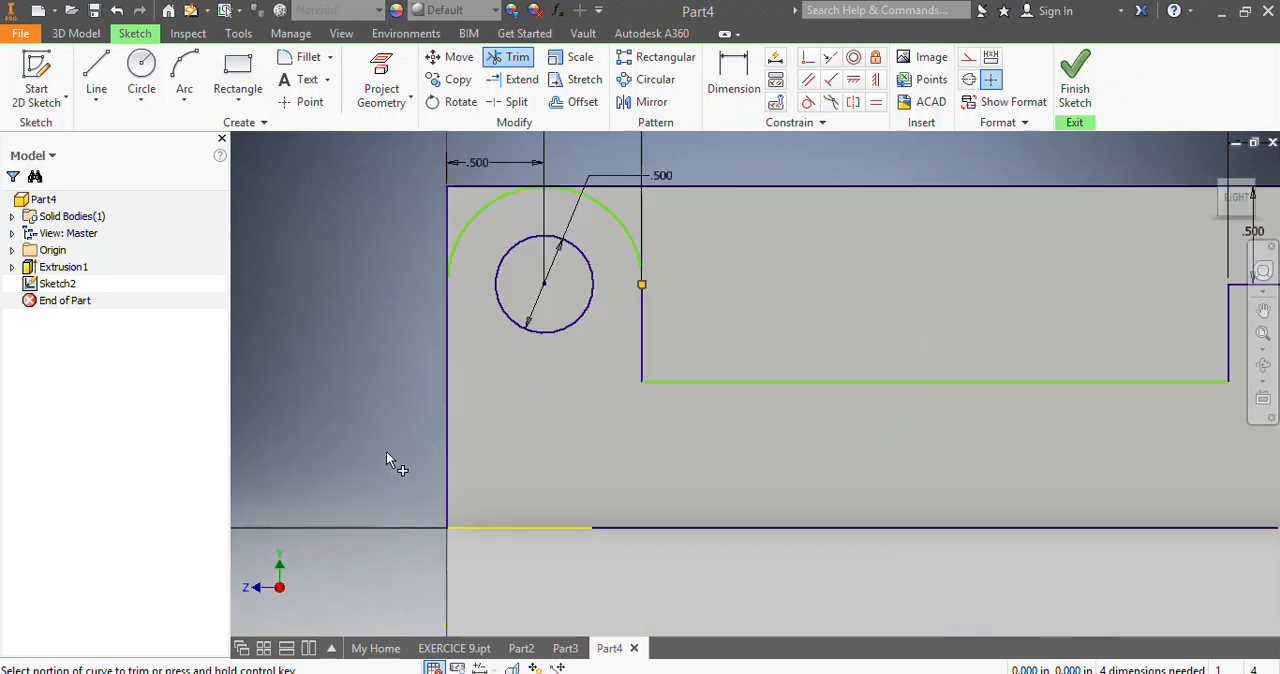
left_click(808, 104)
left_click(635, 259)
left_click(643, 312)
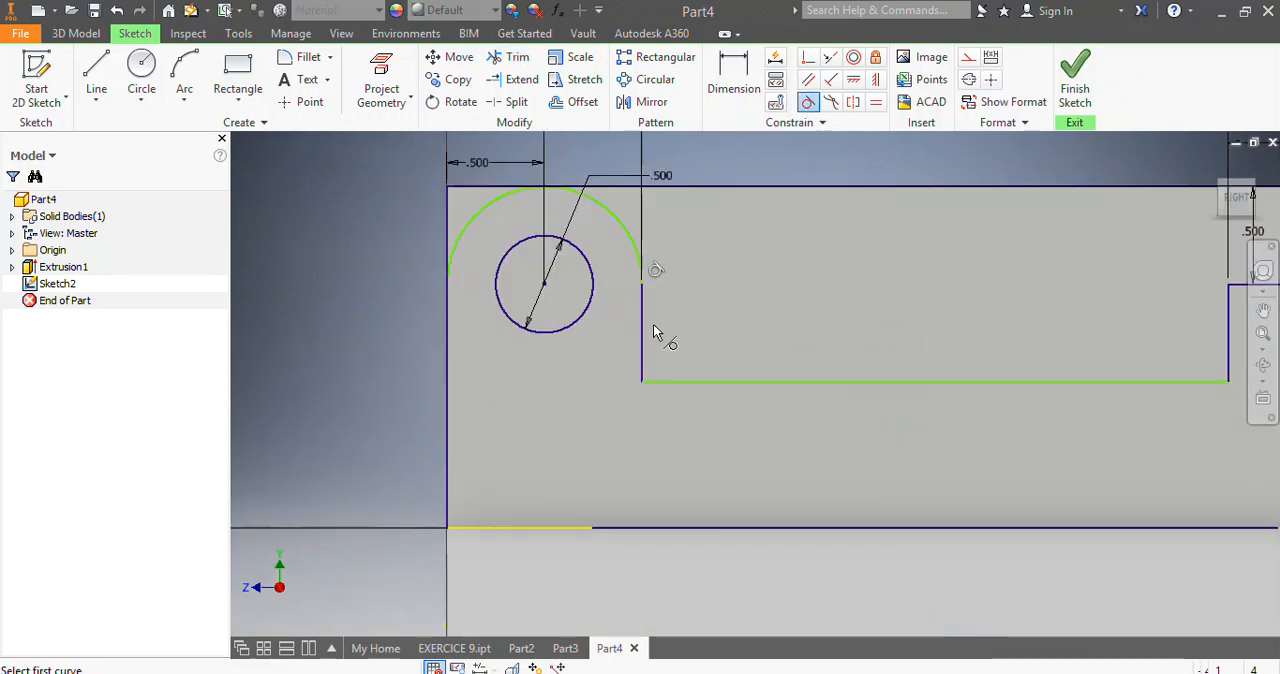
left_click(453, 263)
left_click(448, 305)
scroll(813, 358, "up", 3)
scroll(662, 388, "down", 3)
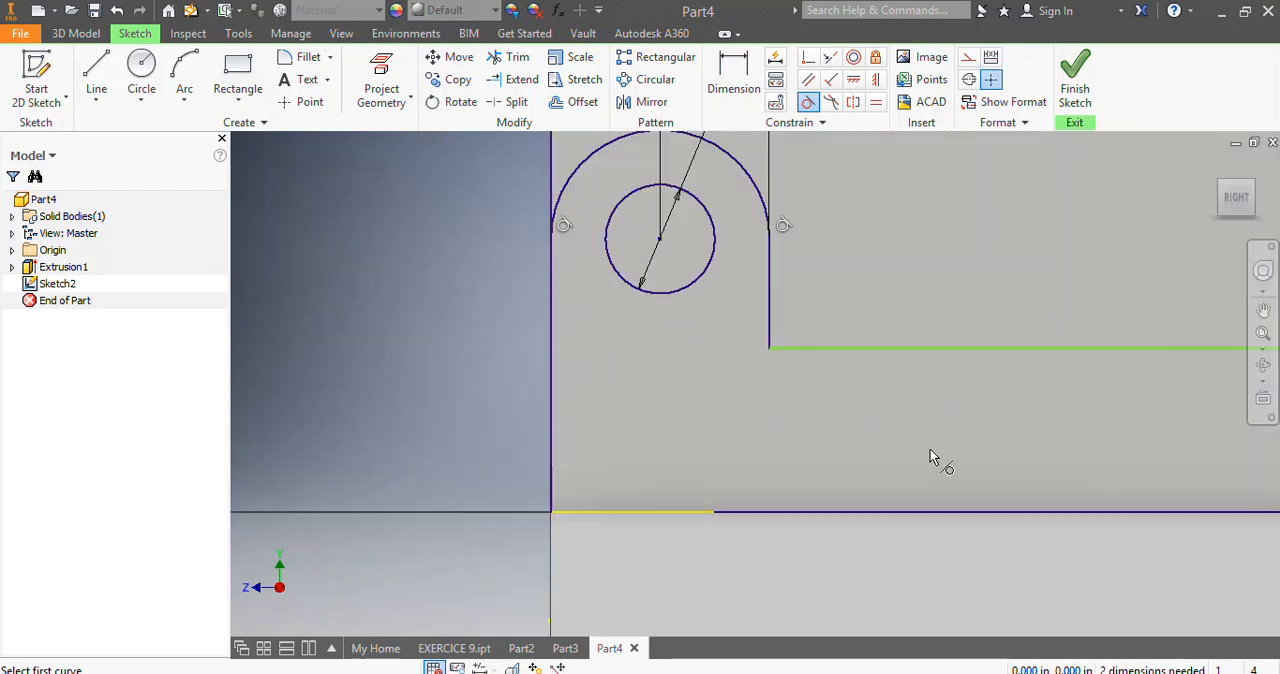
Make the recess's bottom line perpendicular to the vertical line below the lug arc and finish the sketch.
left_click(830, 79)
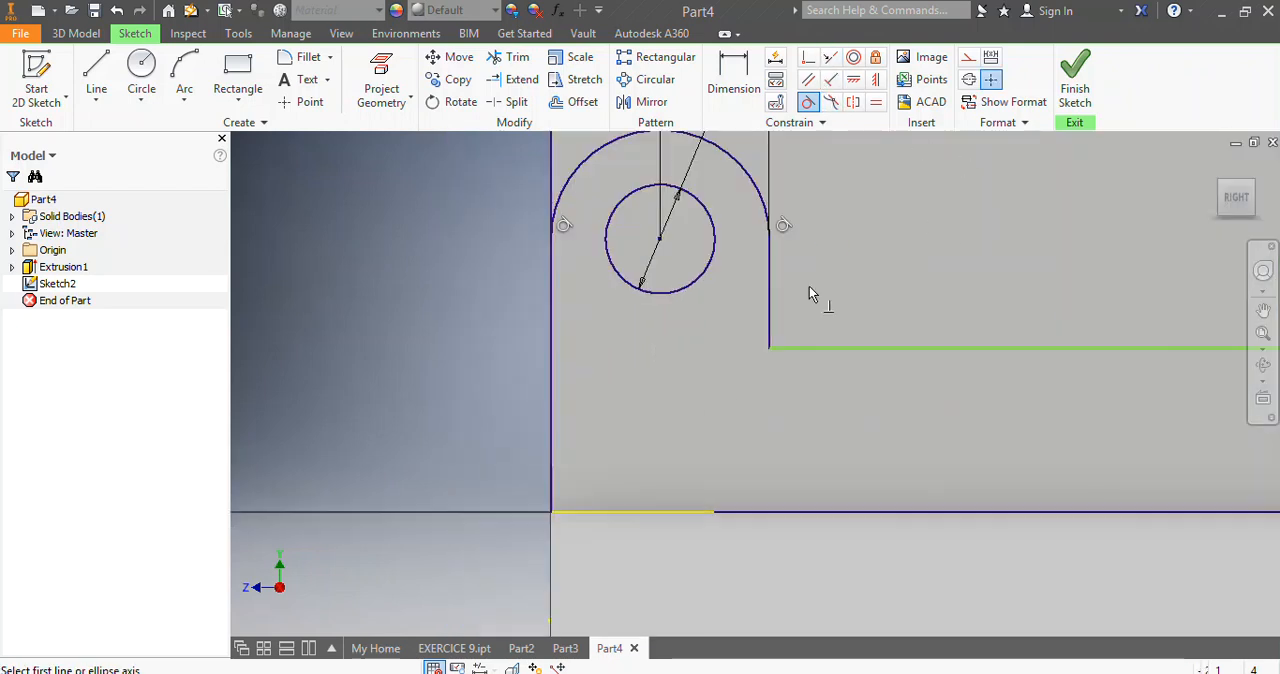
left_click(781, 349)
left_click(770, 342)
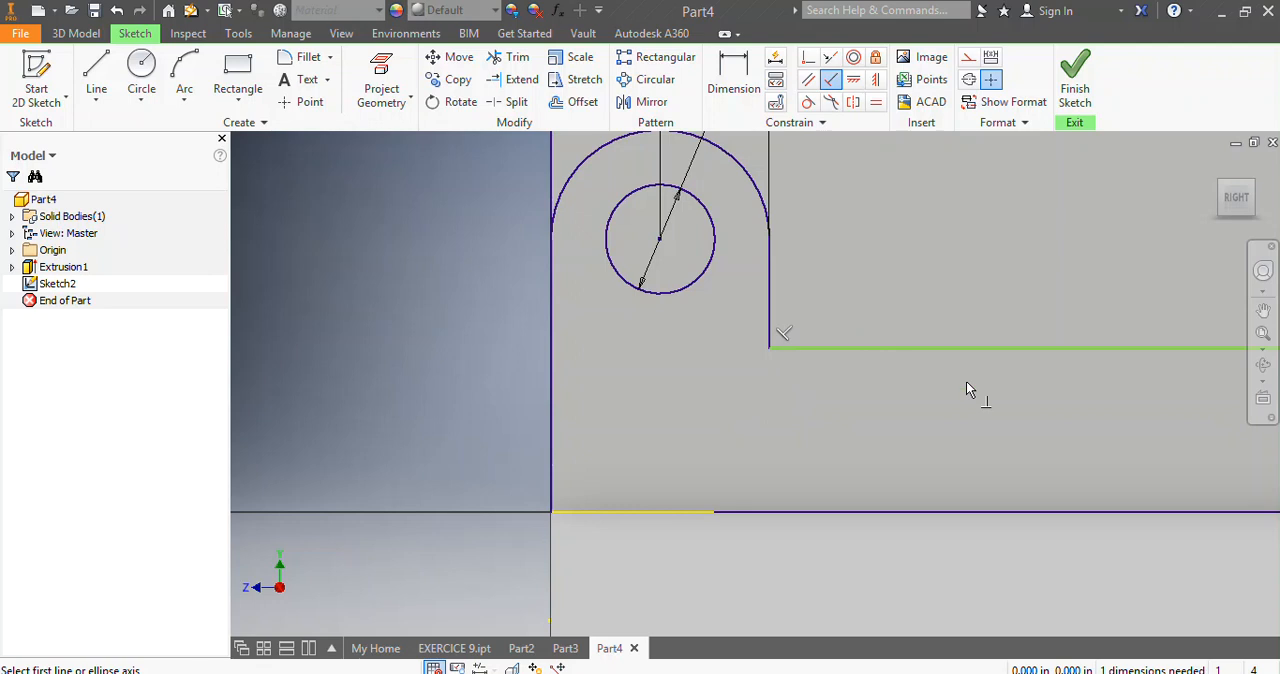
scroll(1085, 393, "up", 5)
scroll(1160, 392, "down", 4)
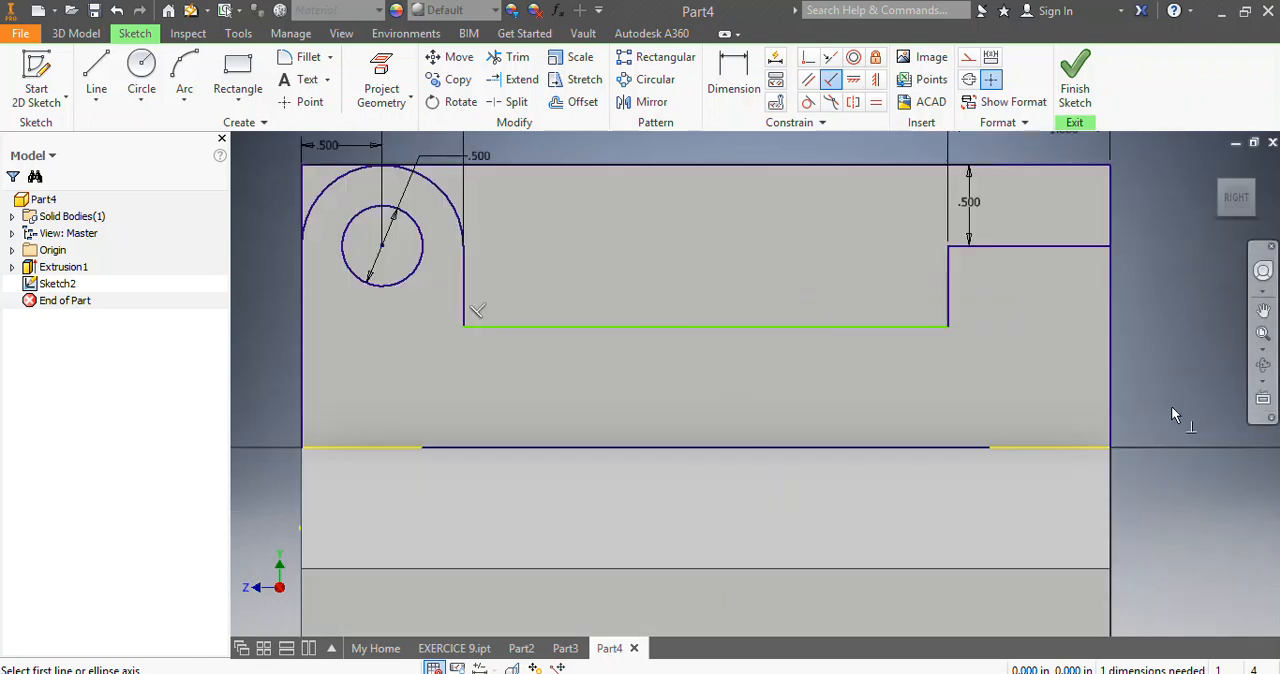
scroll(1088, 405, "up", 2)
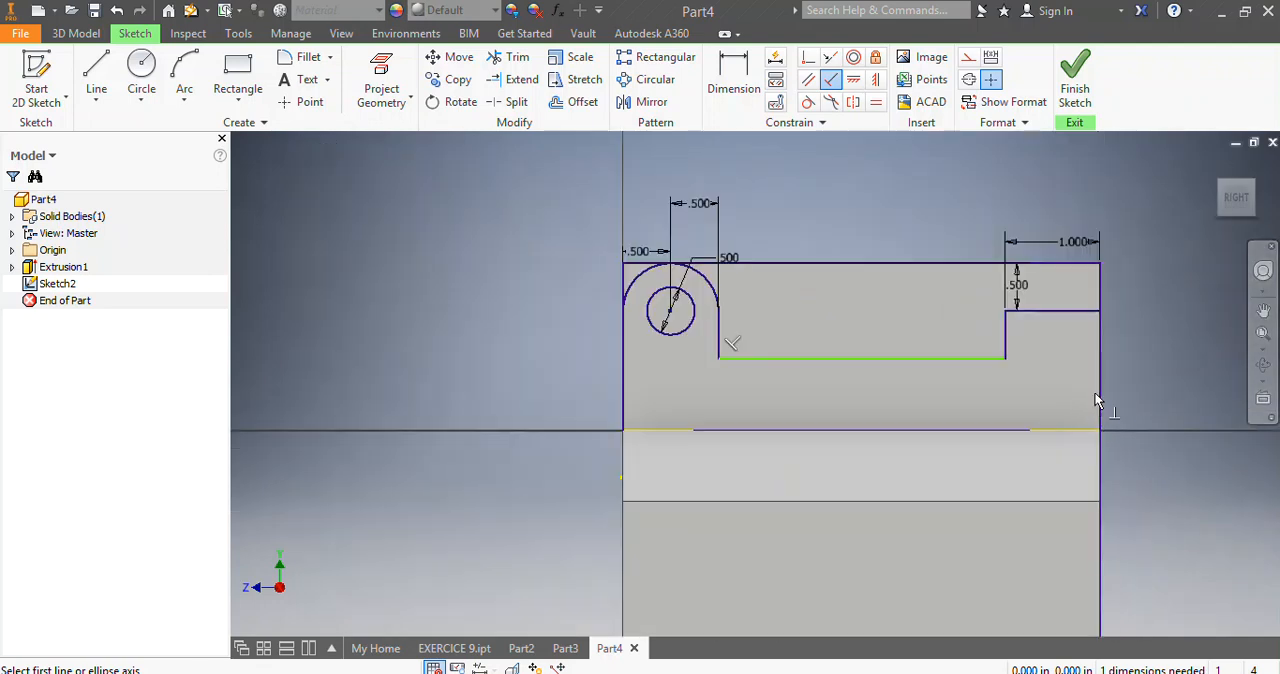
left_click(1078, 95)
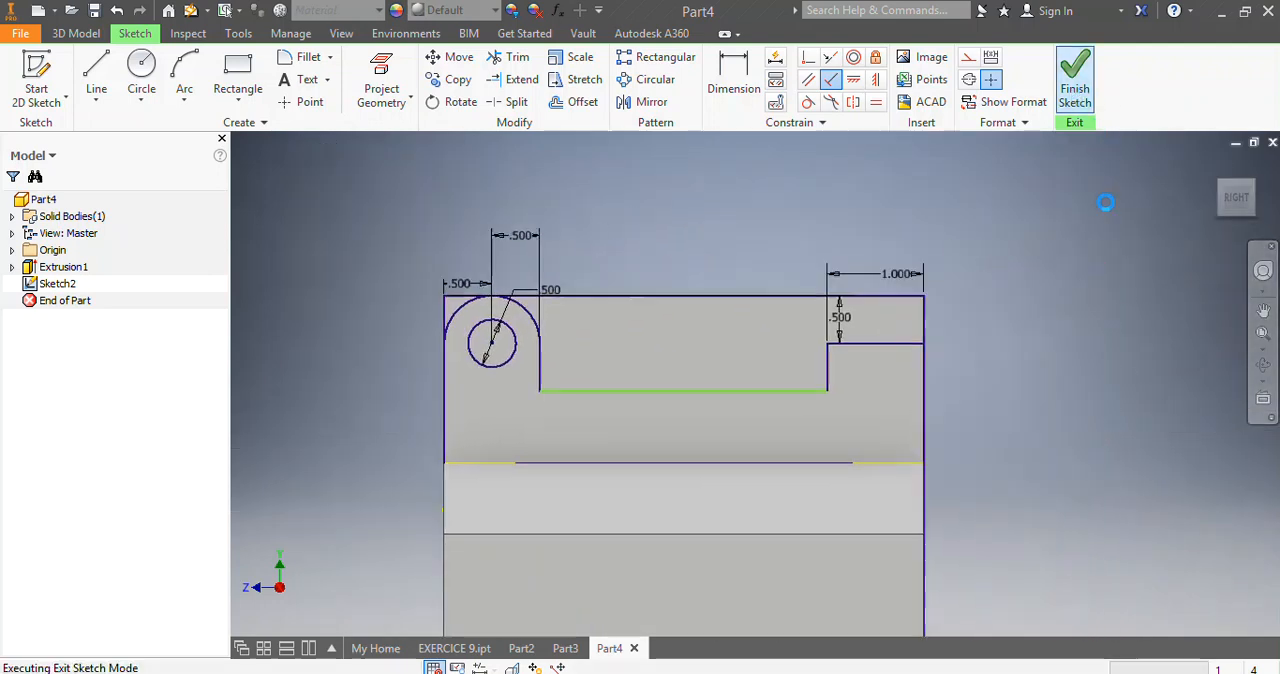
Set up an extrusion of the region above the notched outline, with a 9 in distance in the symmetric direction.
scroll(305, 464, "up", 2)
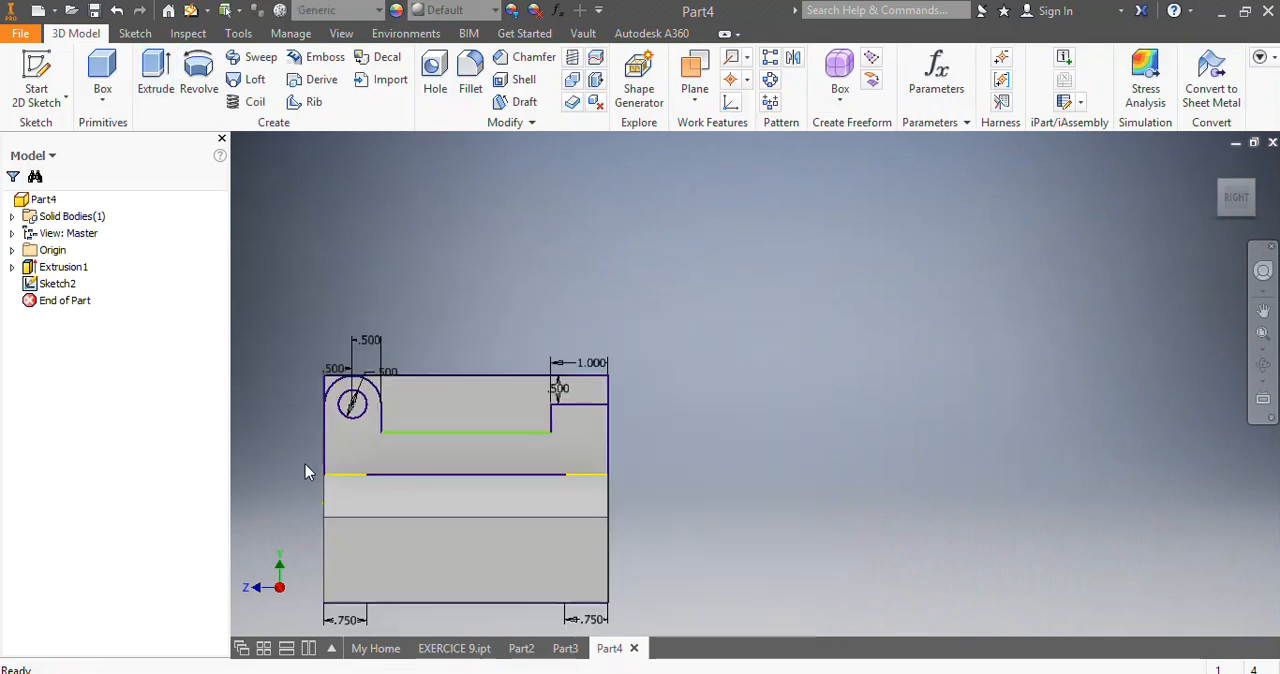
scroll(277, 528, "down", 3)
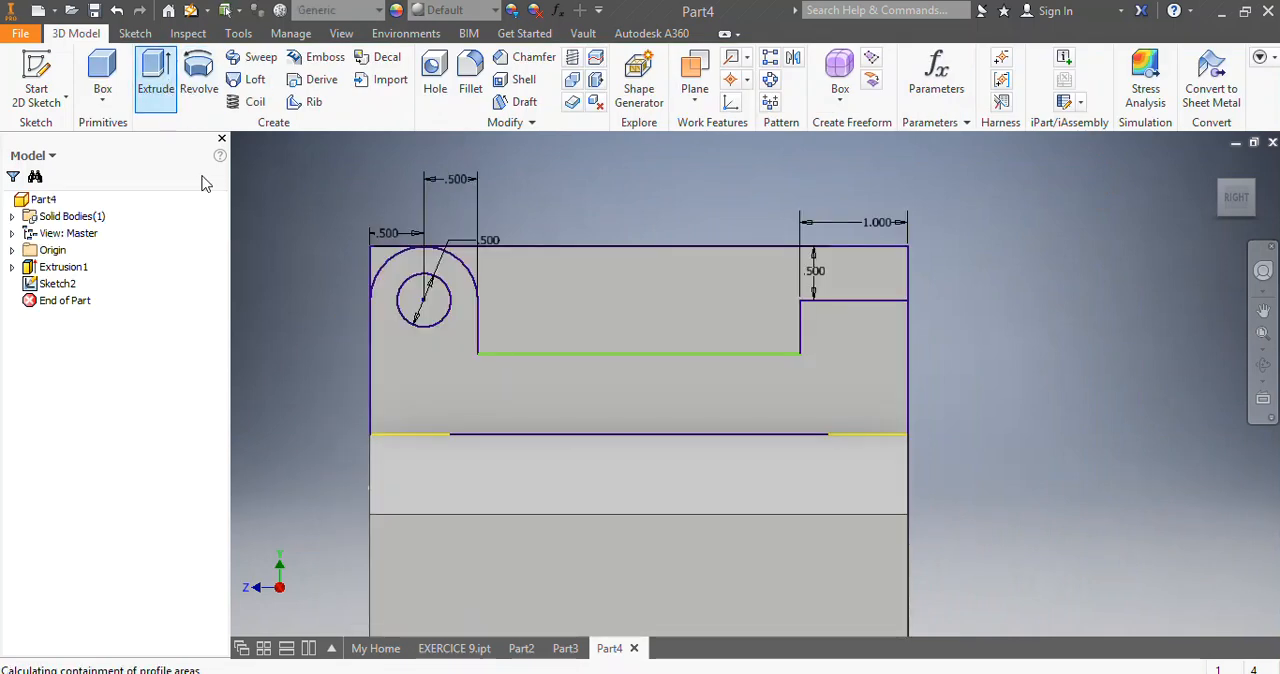
left_click(613, 298)
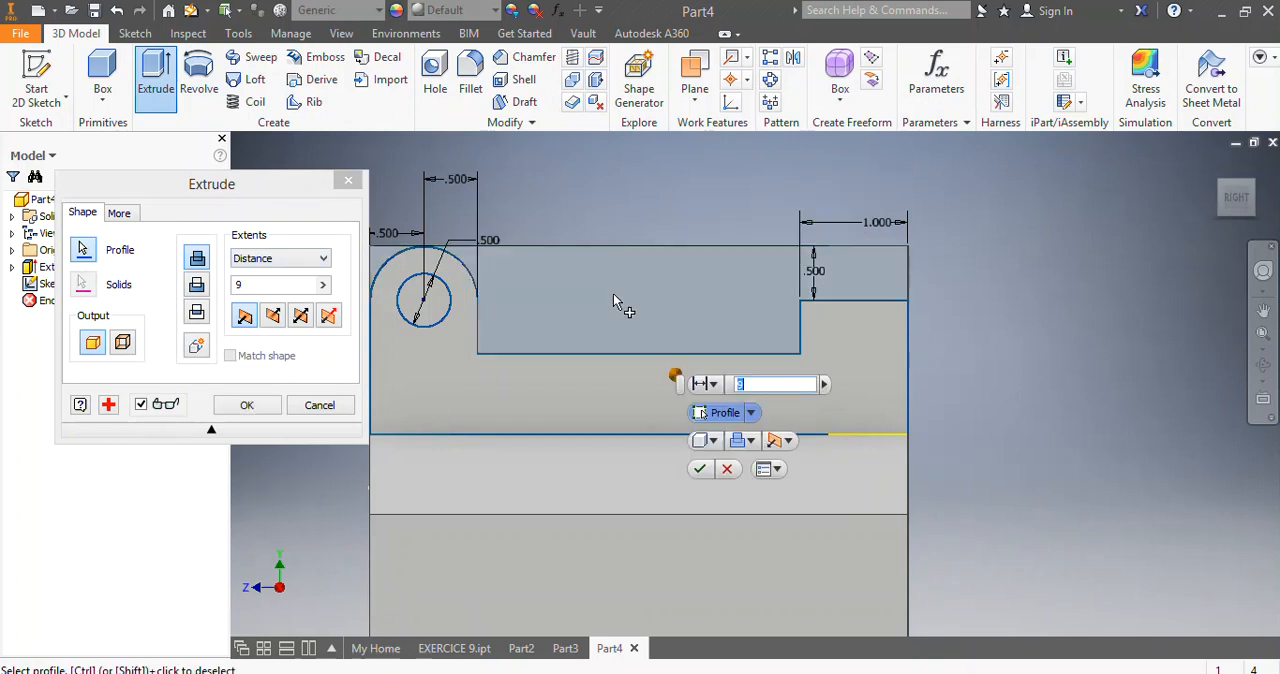
left_click(1240, 220)
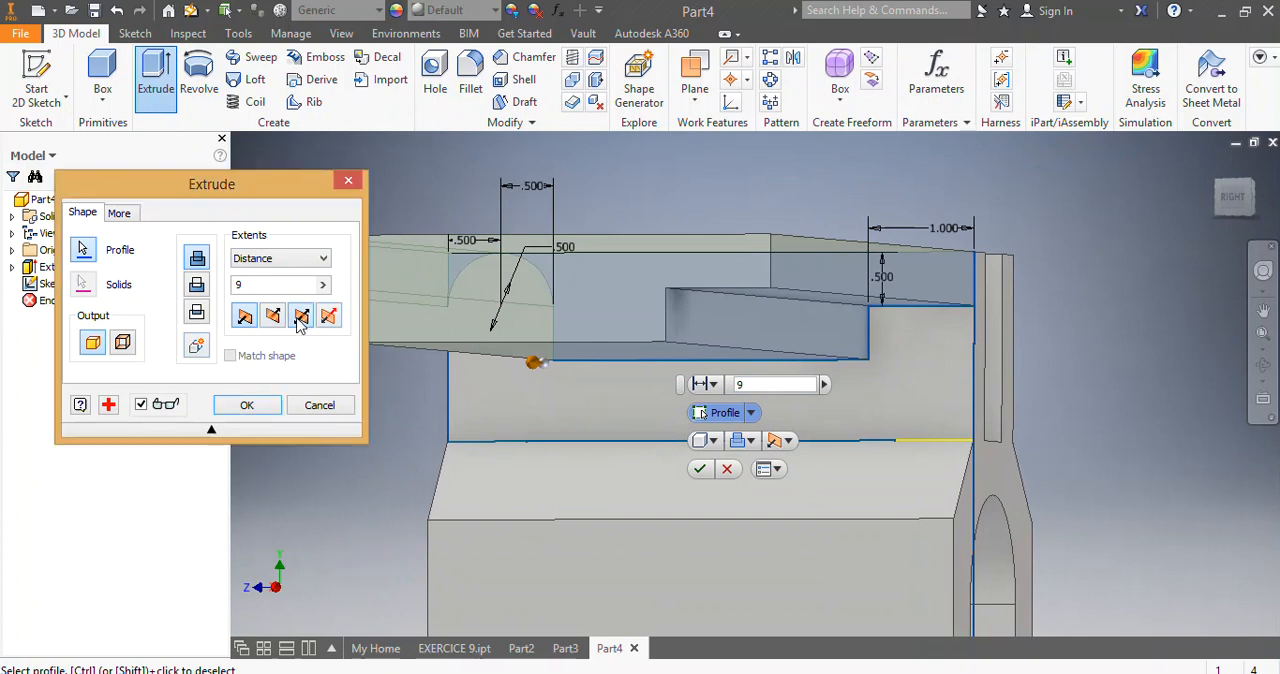
left_click(297, 318)
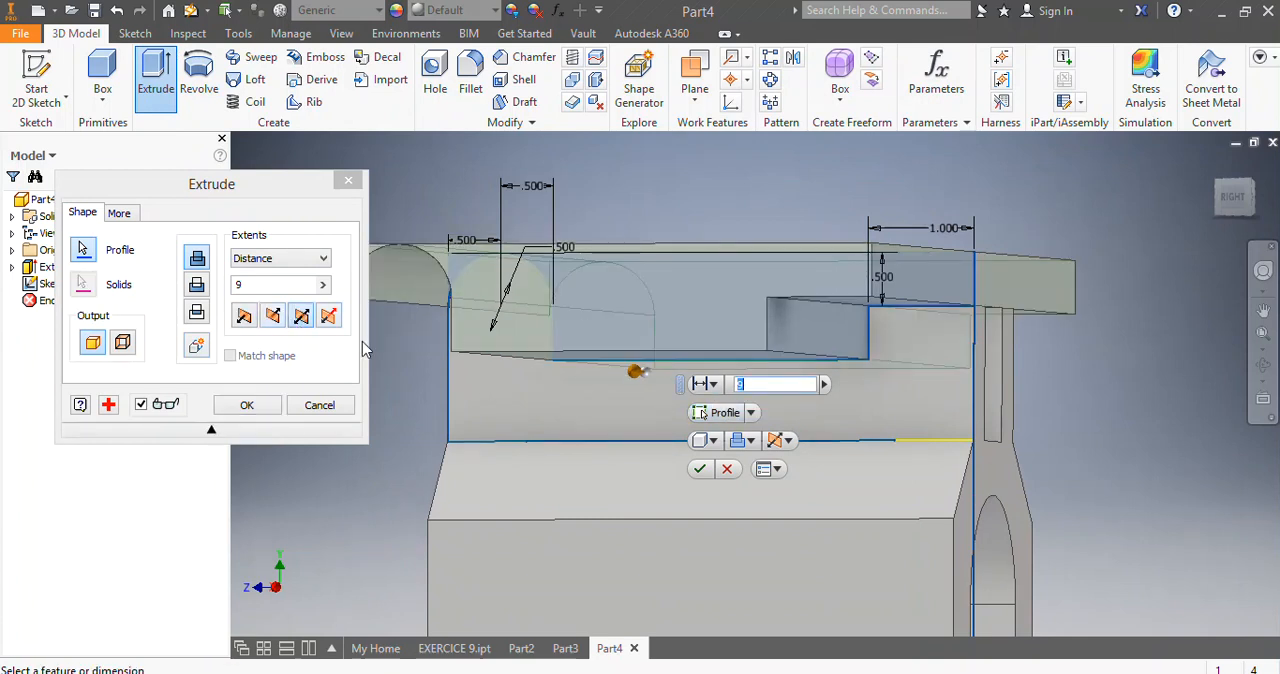
Change the extrusion's operation to Cut and complete it to remove material around the lug and recess.
left_click_drag(1236, 204, 1170, 240)
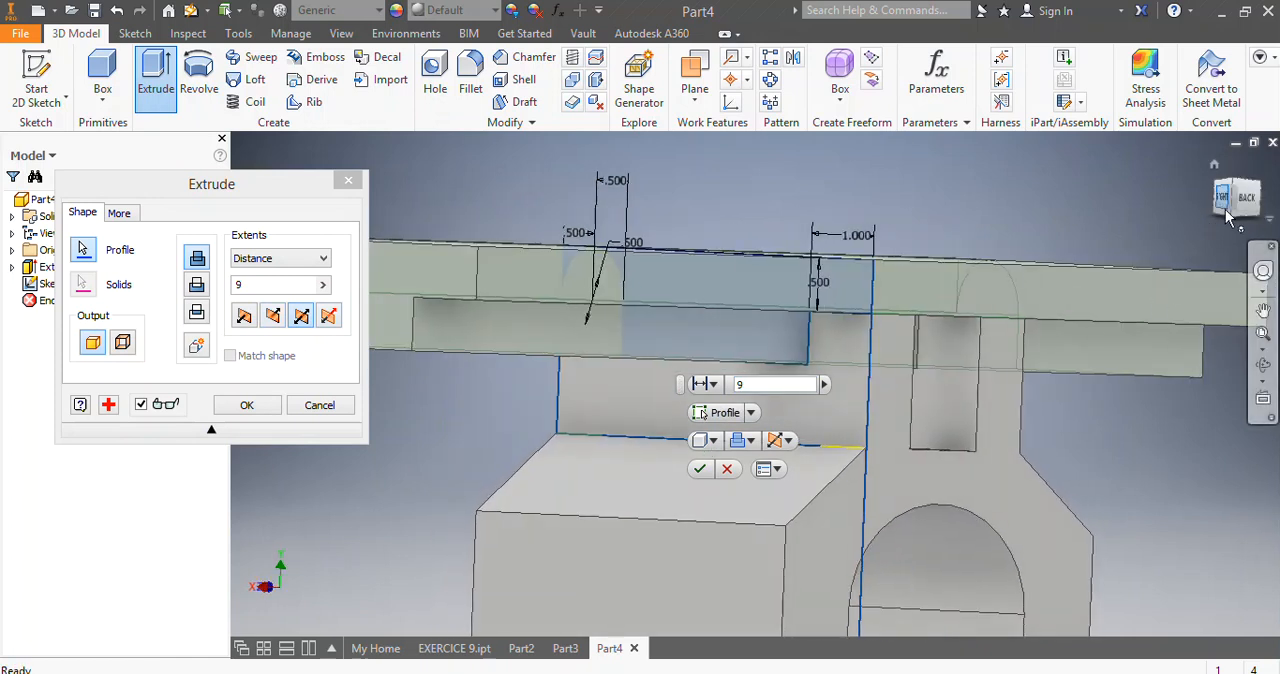
left_click_drag(1232, 206, 1248, 206)
left_click_drag(710, 447, 1222, 209)
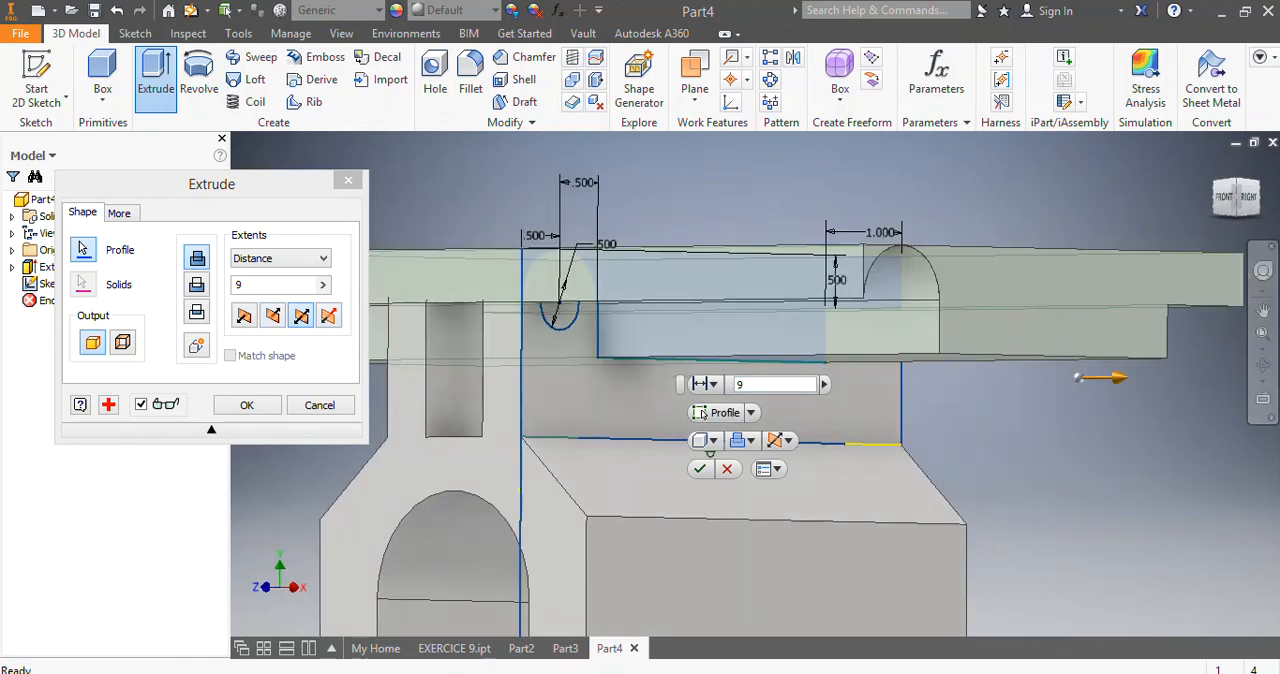
left_click(203, 287)
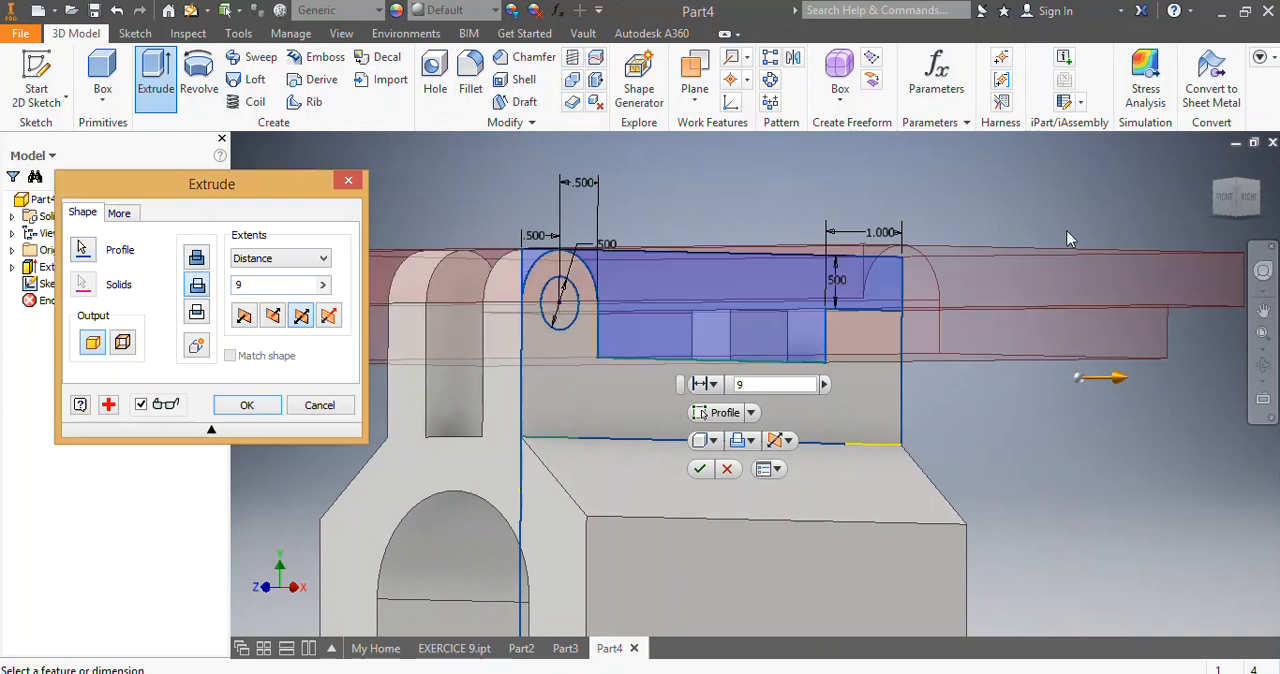
left_click_drag(1236, 207, 710, 454)
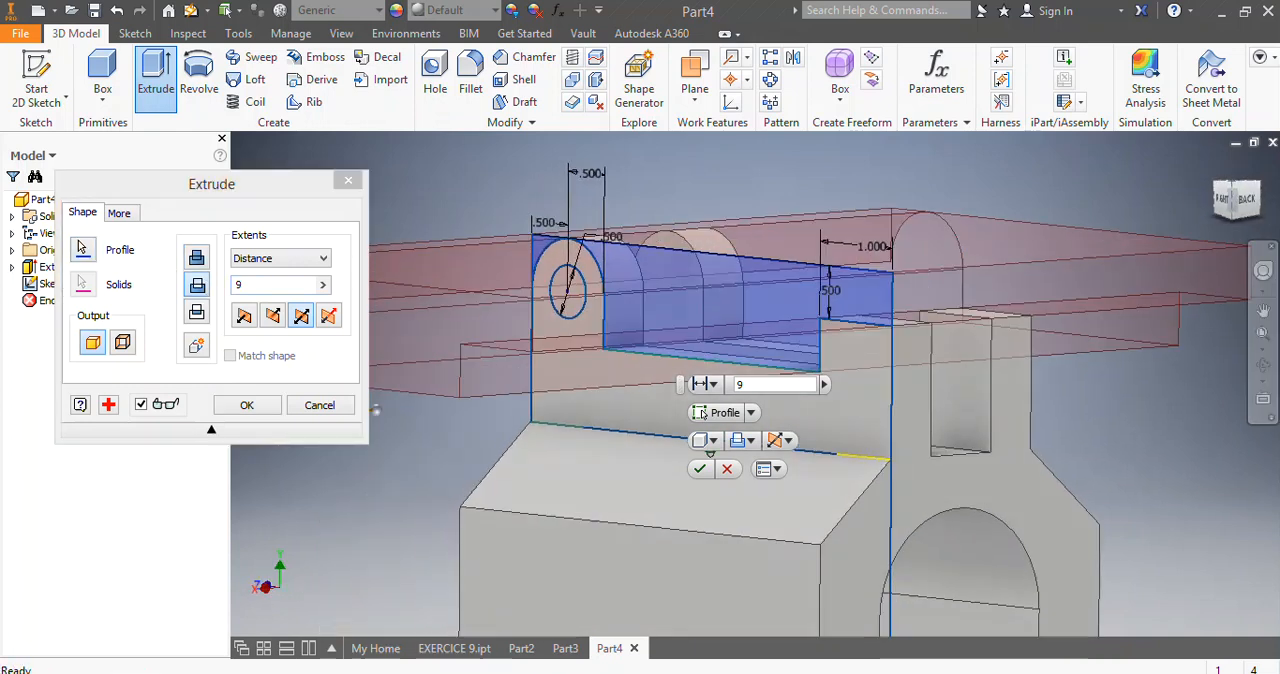
left_click(698, 469)
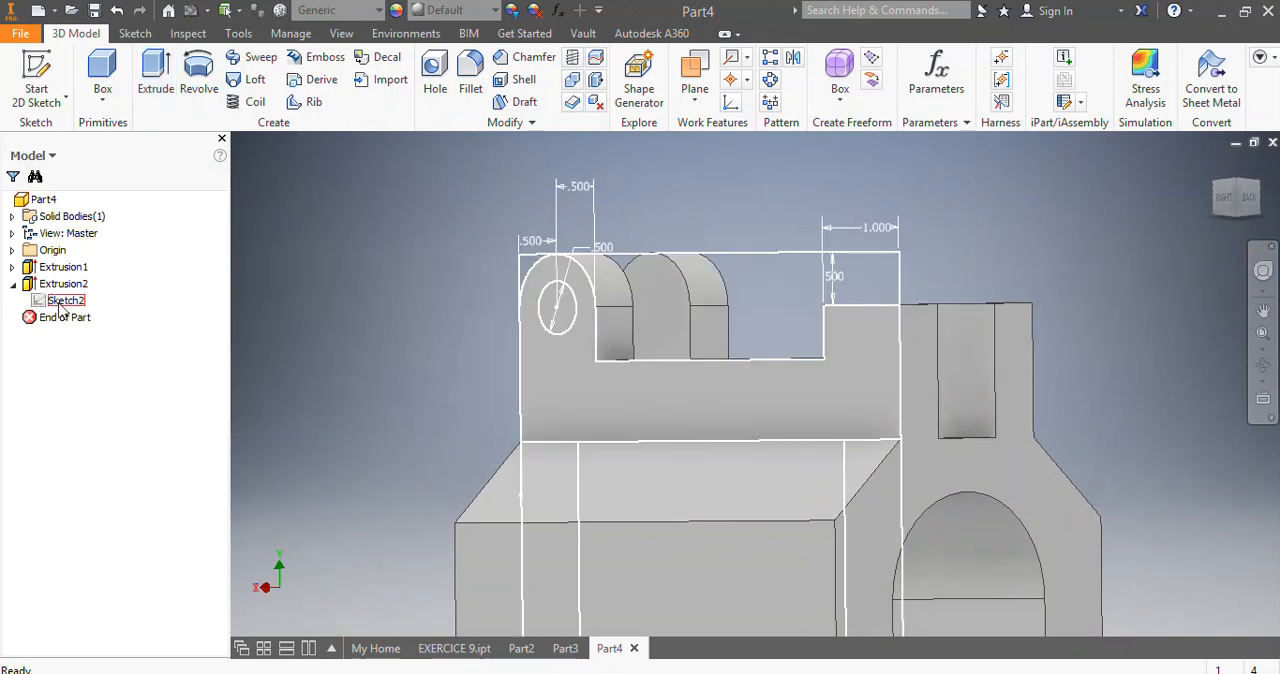
Turn on the visibility of Sketch2 under Extrusion2.
right_click(62, 300)
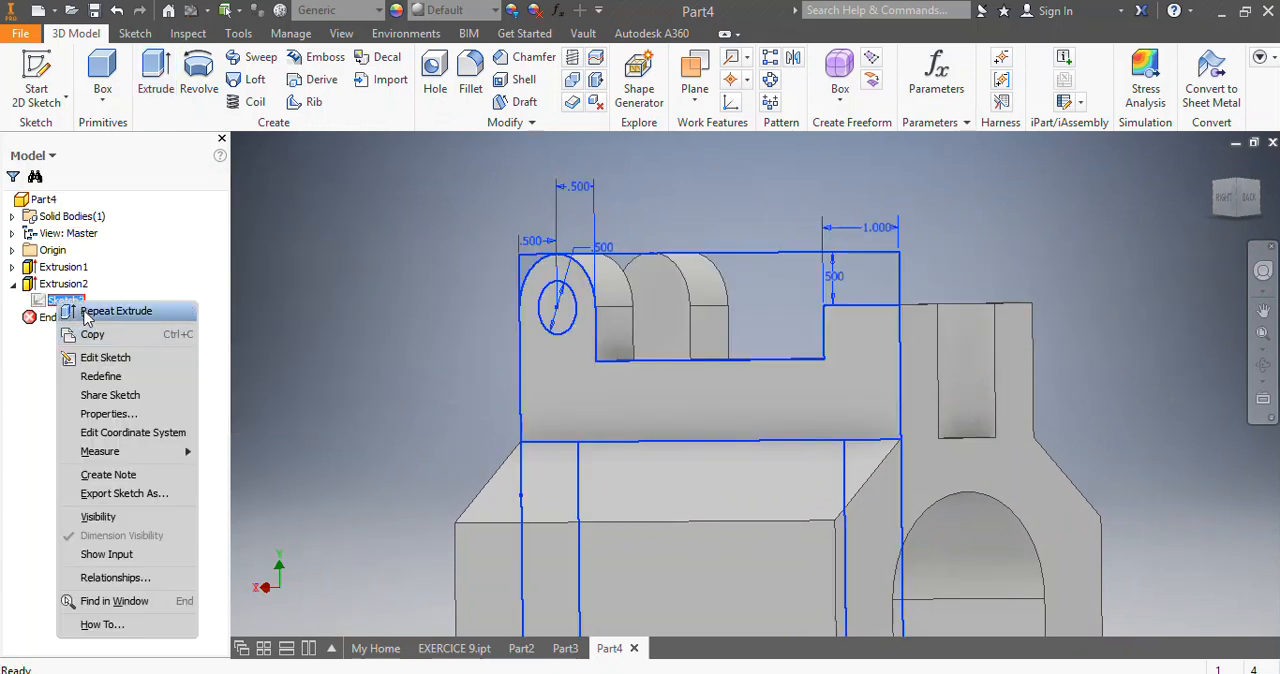
left_click(100, 517)
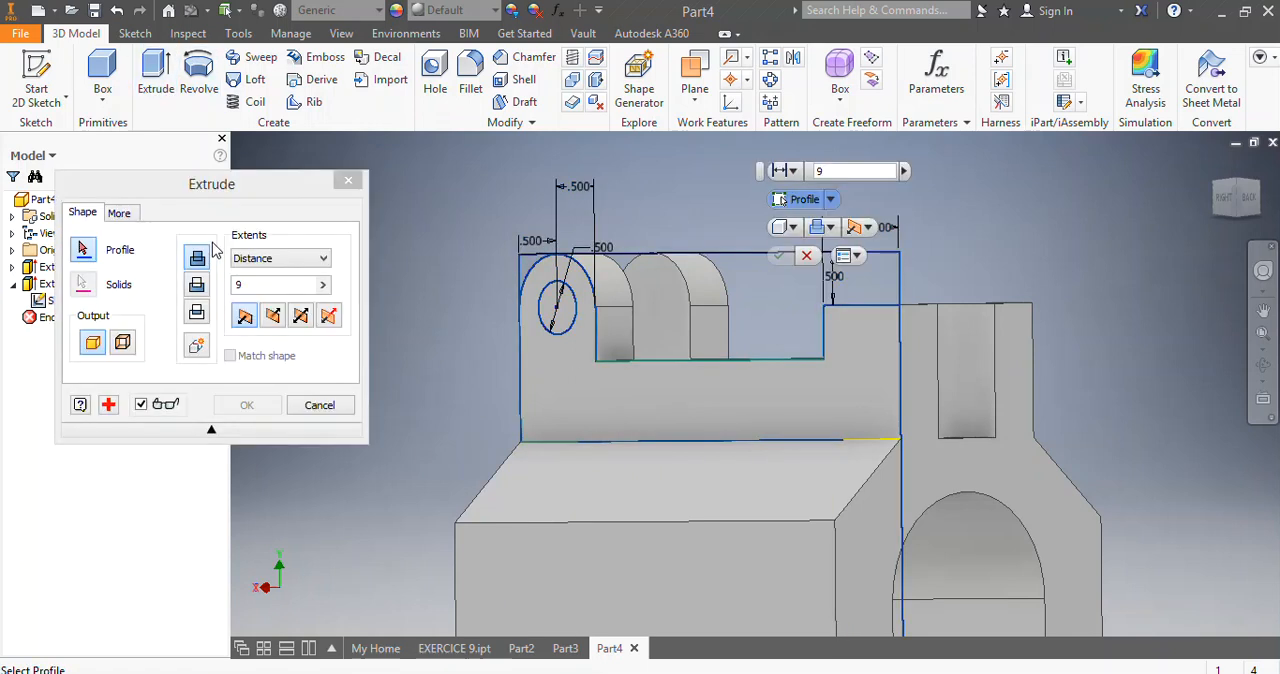
Cut the circular hole through both lugs by extruding the sketched circle 9 in symmetrically.
left_click(563, 316)
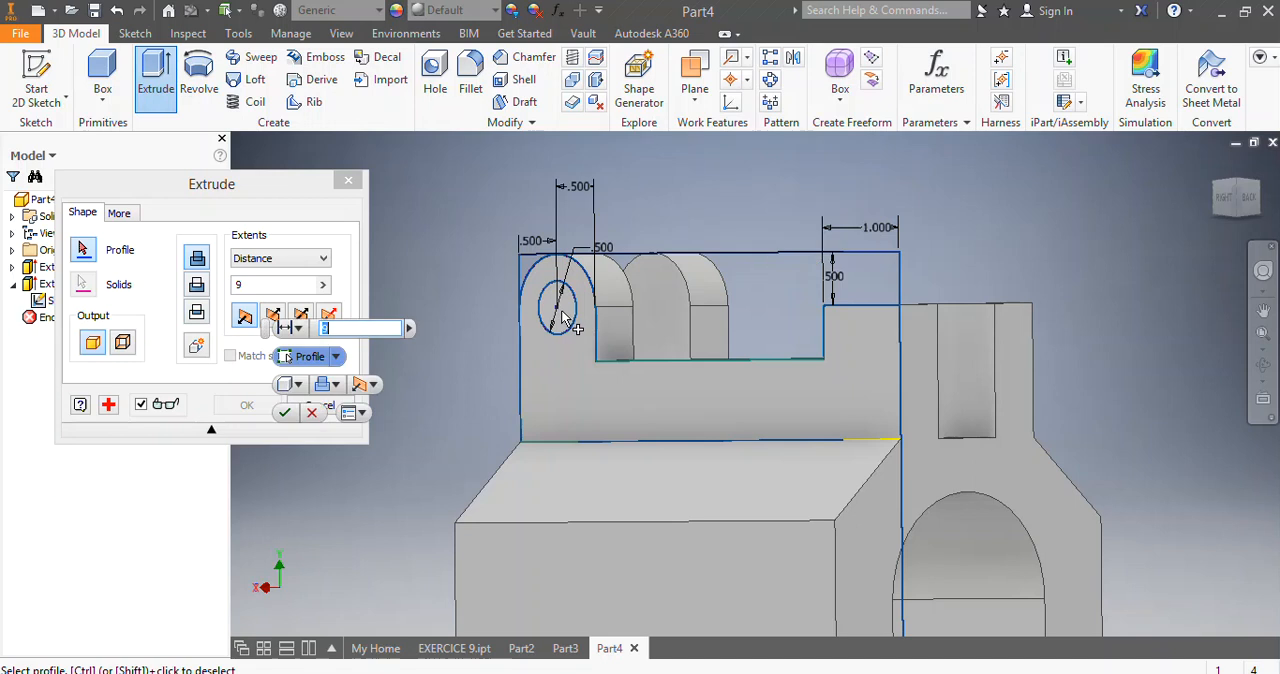
left_click(197, 287)
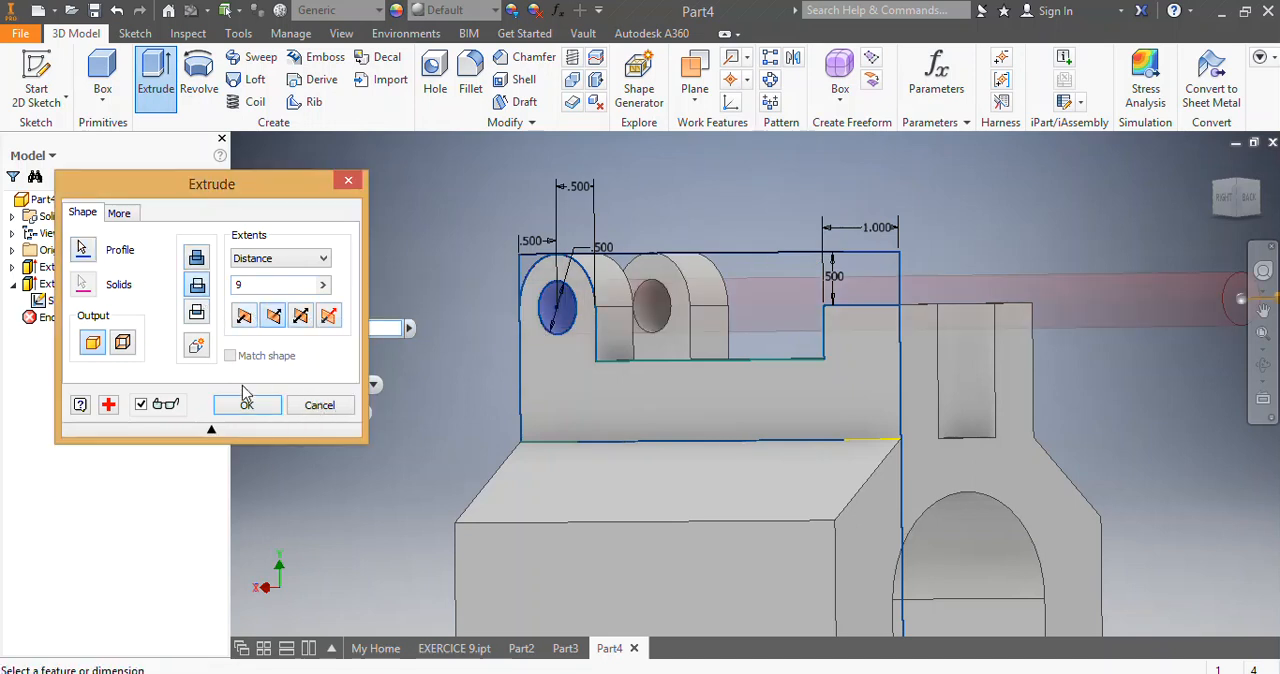
left_click(297, 320)
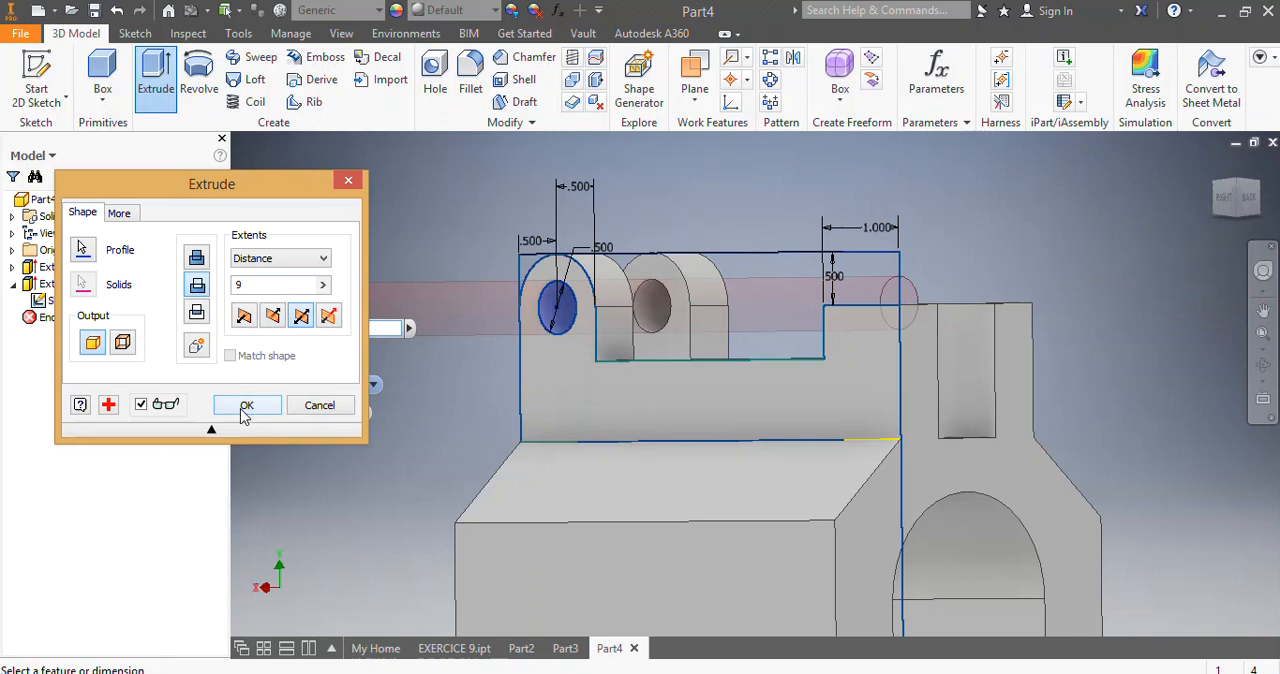
left_click(245, 408)
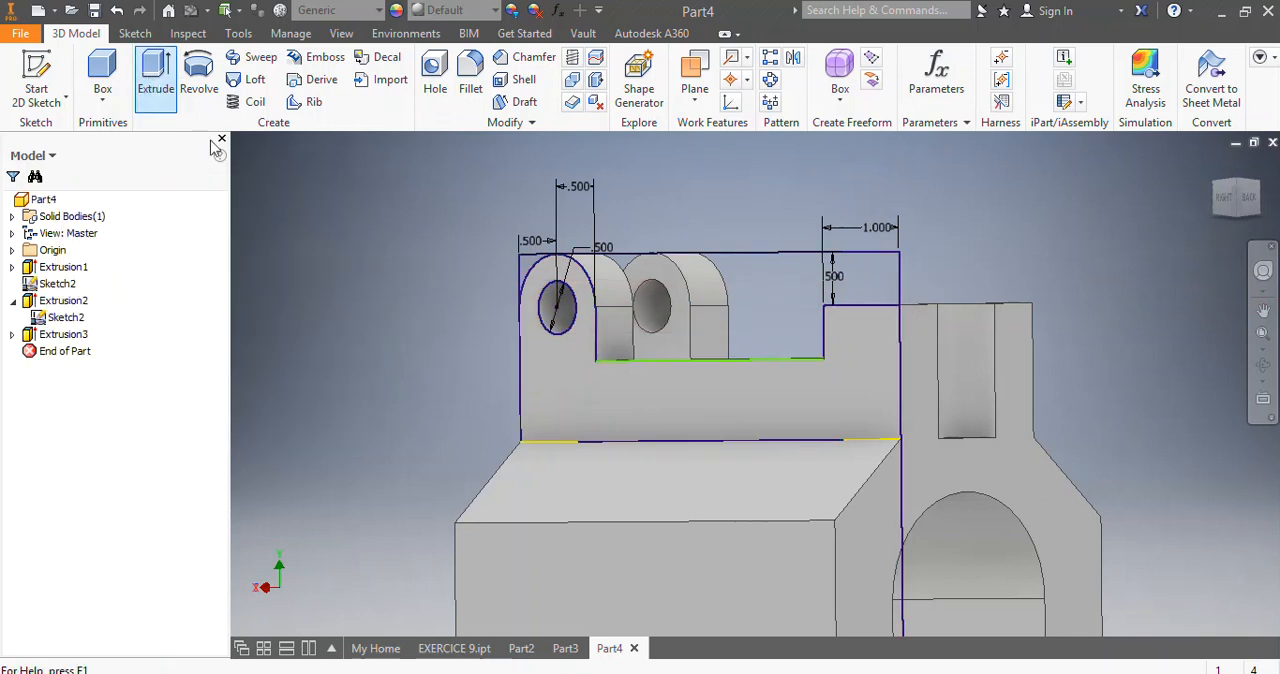
Cut away the sketch region between the two 0.750 in legs with a symmetric 9 in extrusion.
scroll(596, 472, "up", 7)
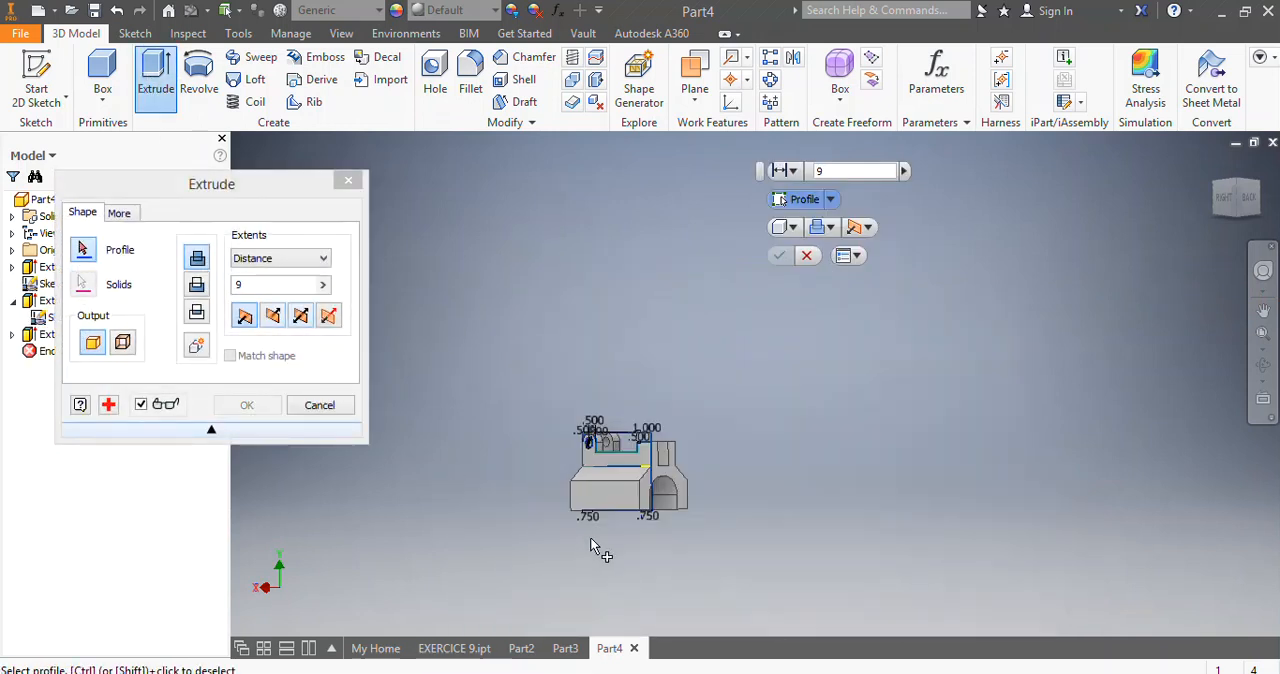
scroll(595, 506, "down", 3)
left_click(627, 468)
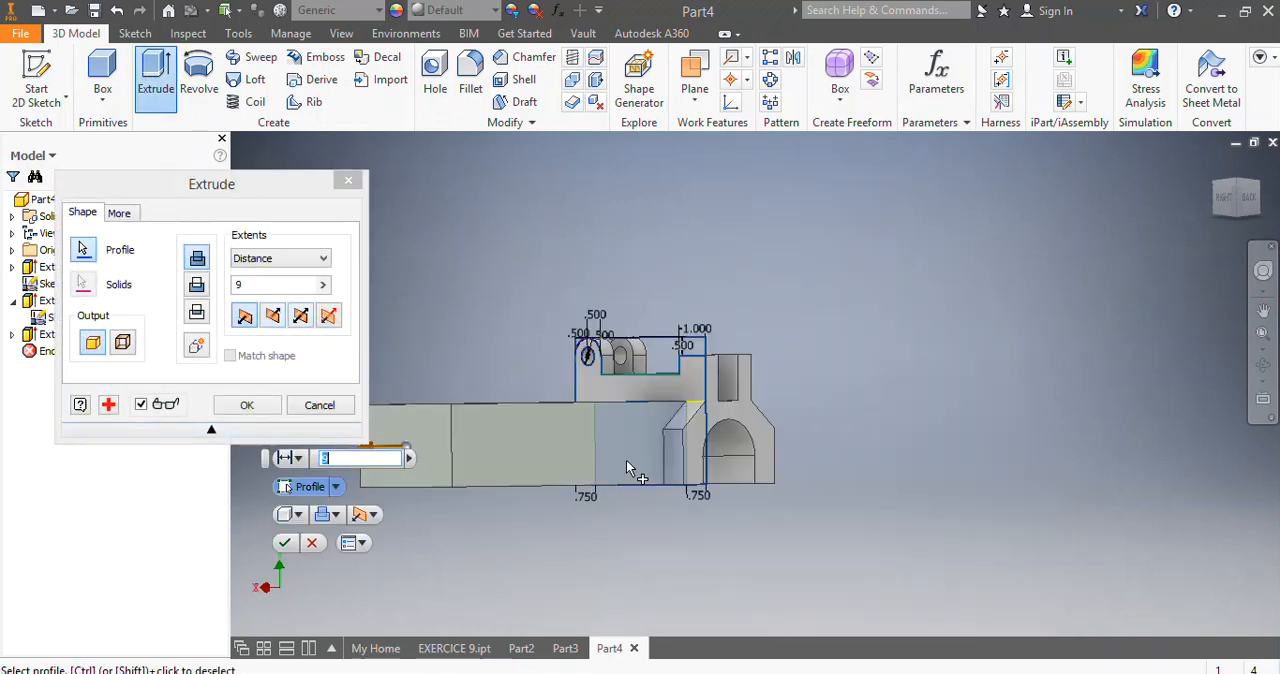
left_click(302, 317)
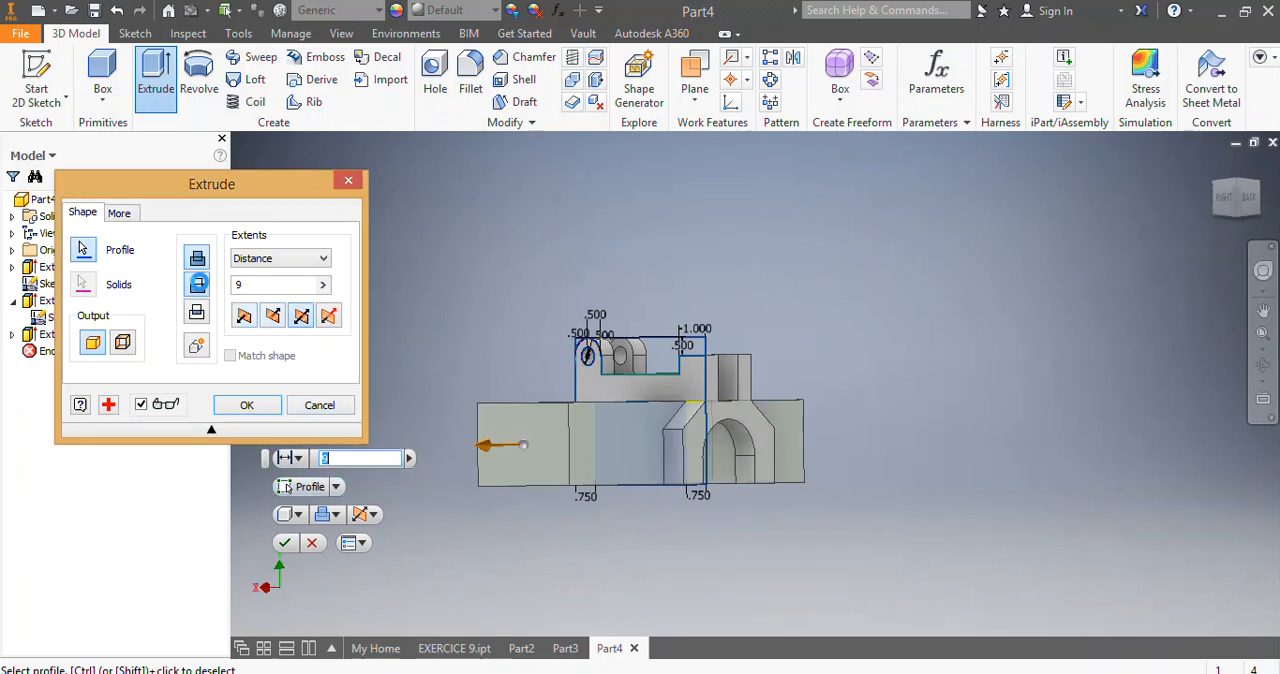
left_click(198, 286)
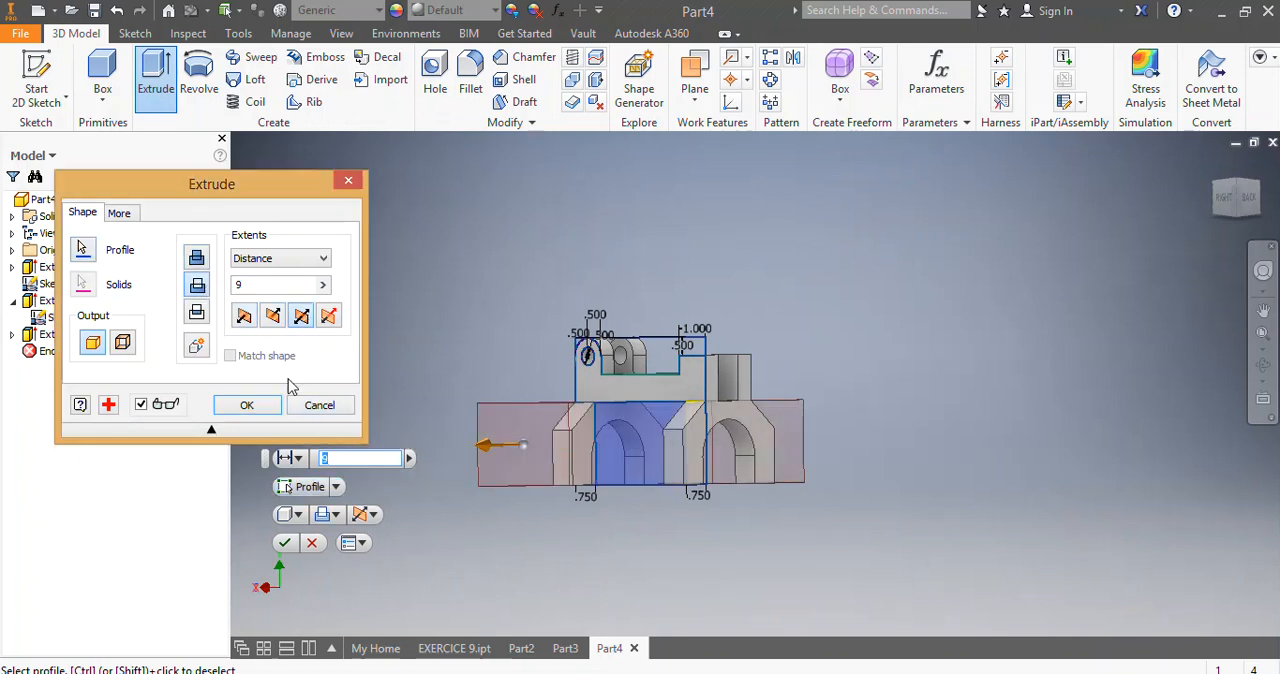
left_click(285, 545)
Turn off the visibility of Sketch2 under Extrusion4.
scroll(493, 408, "up", 5)
scroll(541, 409, "down", 5)
scroll(841, 450, "up", 3)
mouse_move(1228, 203)
left_mouse_down()
mouse_move(1208, 275)
mouse_move(1150, 292)
mouse_move(1110, 248)
left_mouse_up()
left_click_drag(560, 300, 880, 252)
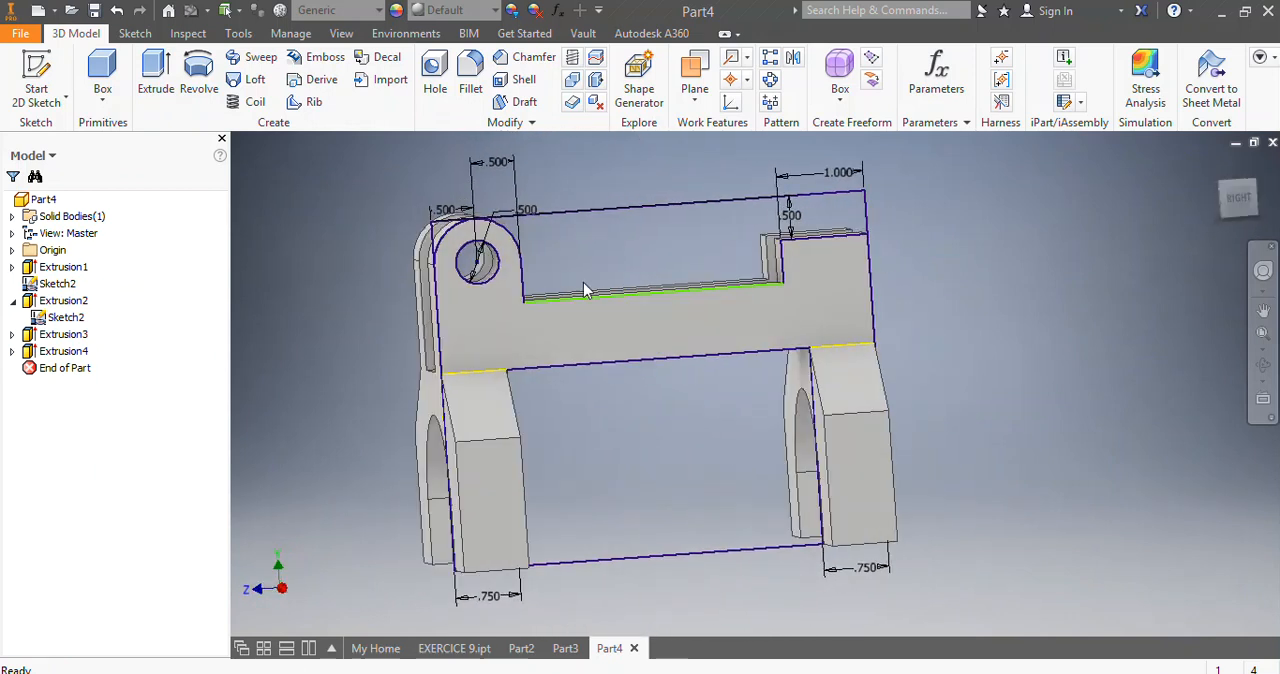
left_click(12, 351)
left_click(46, 368)
right_click(46, 368)
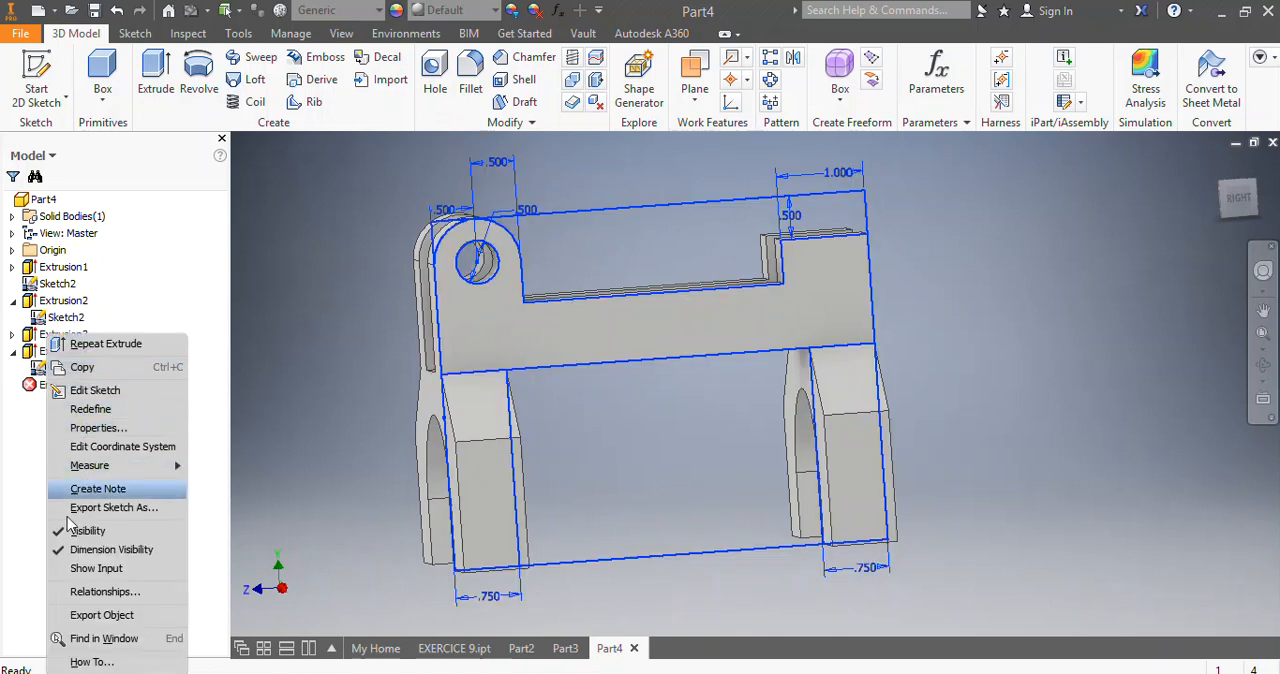
left_click(94, 531)
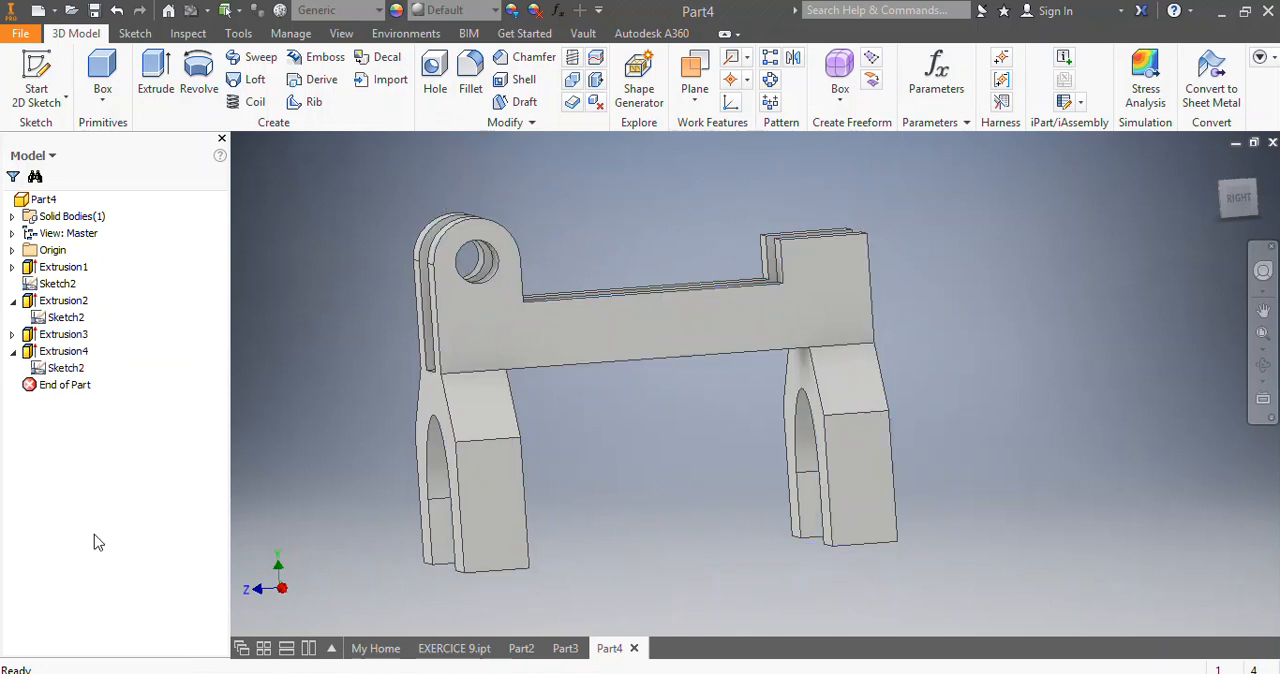
Compare the shape of the part with the reference model in Part3, and return to Part4.
left_click_drag(1223, 213, 1157, 185)
left_click_drag(760, 320, 897, 372)
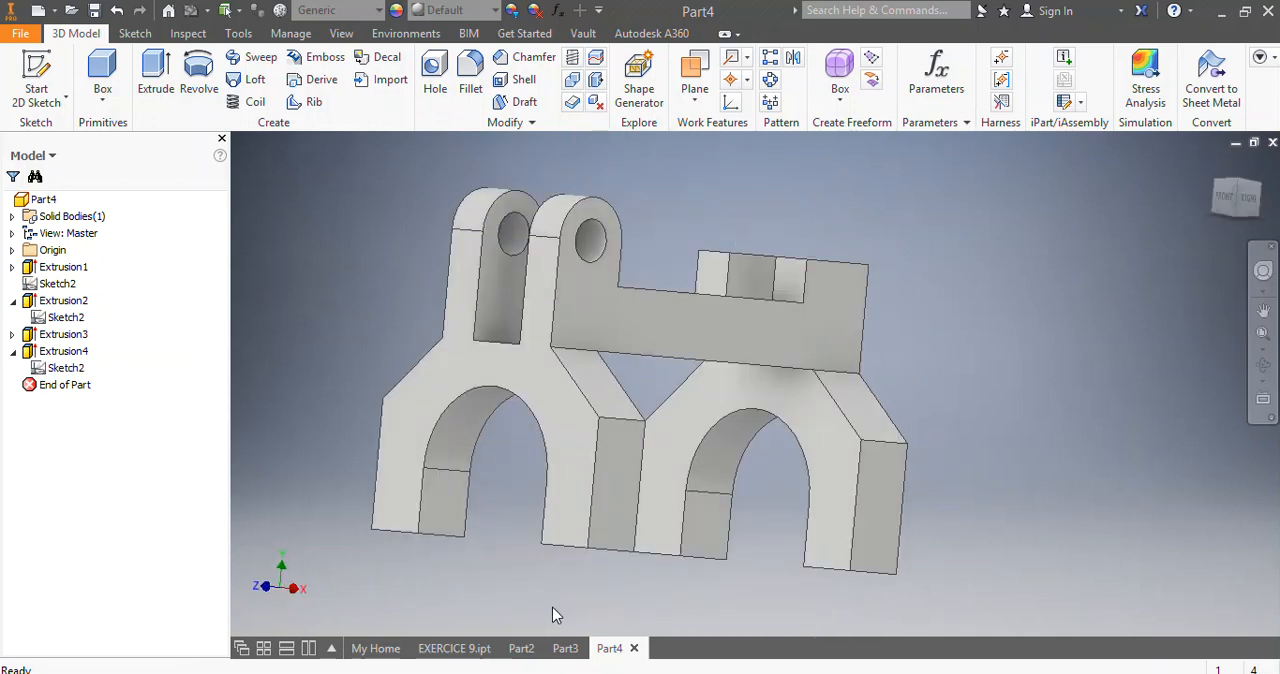
left_click(570, 648)
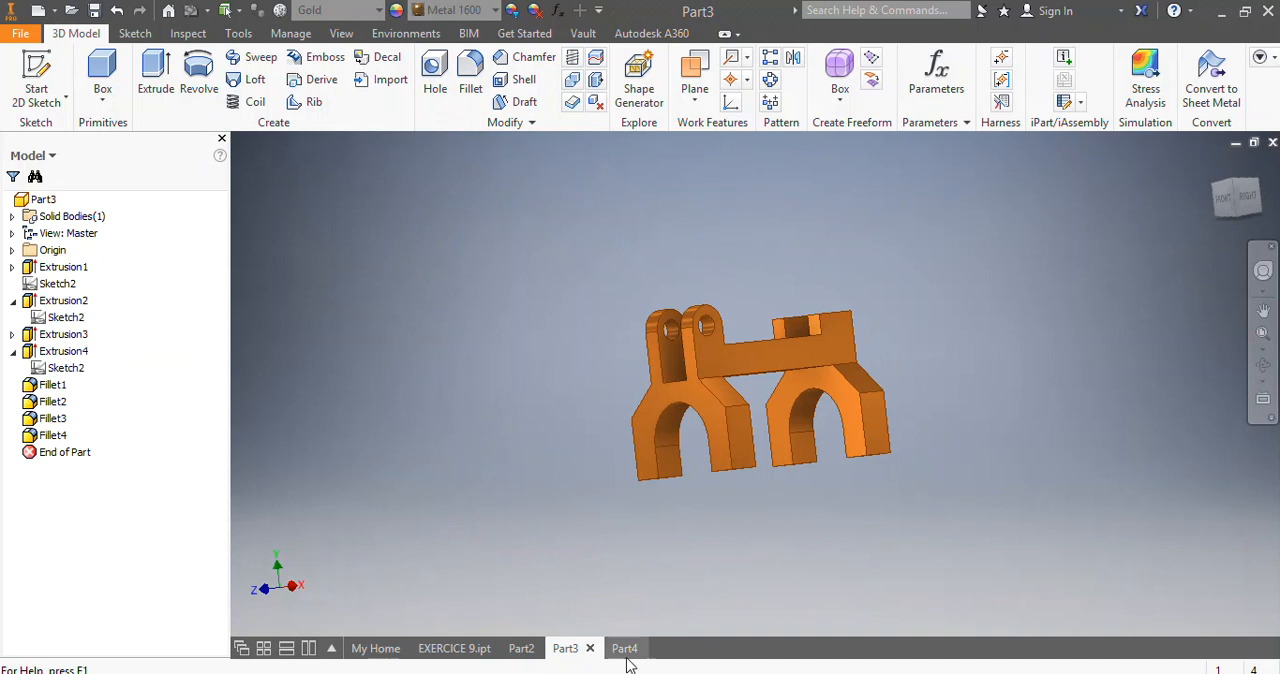
left_click(612, 648)
mouse_move(1240, 195)
left_mouse_down()
mouse_move(1208, 300)
mouse_move(1160, 290)
mouse_move(1060, 200)
mouse_move(1000, 250)
mouse_move(1050, 310)
mouse_move(1120, 290)
mouse_move(1150, 330)
mouse_move(1130, 240)
mouse_move(1235, 210)
mouse_move(1160, 215)
mouse_move(1110, 175)
mouse_move(1210, 230)
mouse_move(1235, 212)
left_mouse_up()
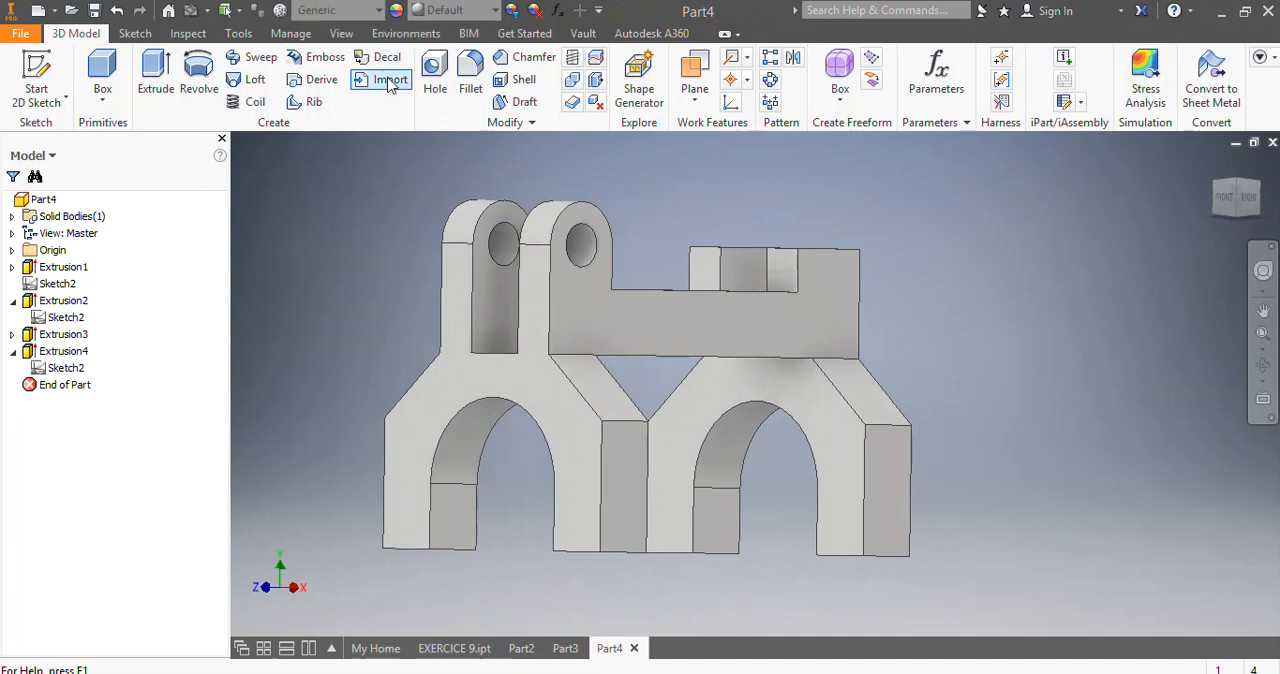
Assign the Steel, Cast material to the part and inspect it from several angles.
left_click(379, 11)
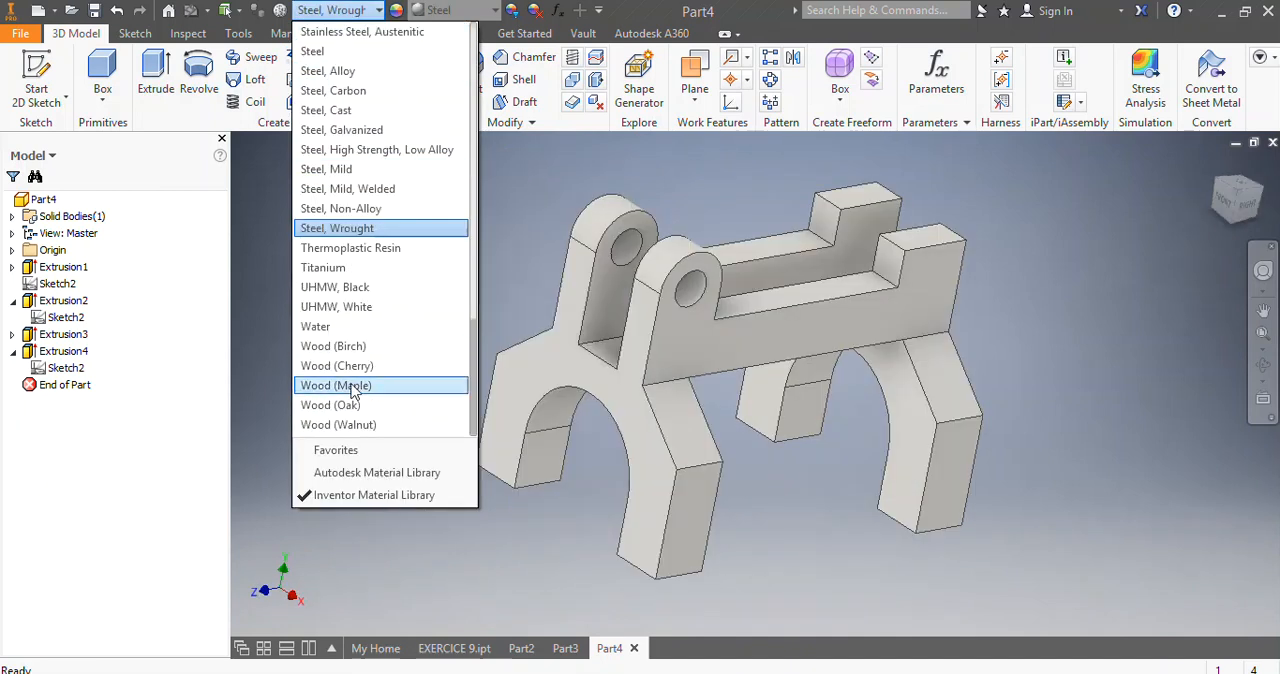
left_click(340, 110)
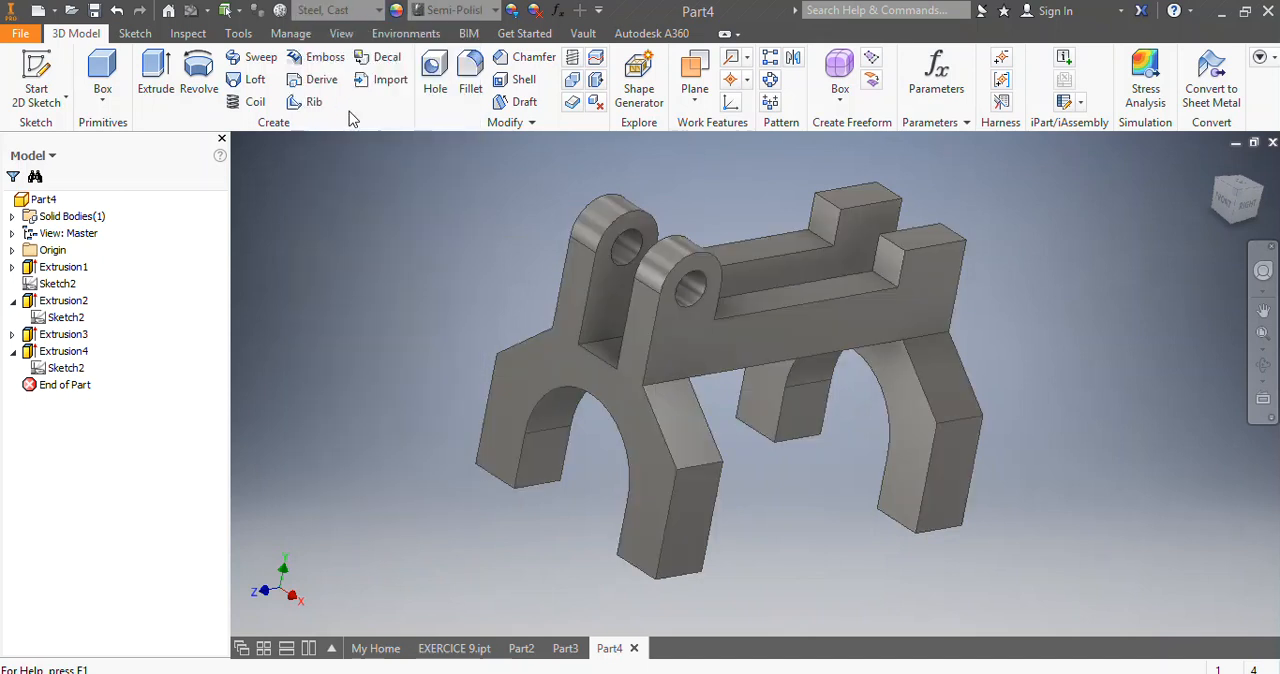
mouse_move(1233, 212)
left_mouse_down()
mouse_move(1228, 222)
mouse_move(1190, 185)
mouse_move(1135, 232)
mouse_move(1110, 195)
mouse_move(1190, 380)
mouse_move(1110, 385)
mouse_move(1140, 250)
mouse_move(1205, 225)
mouse_move(1165, 205)
mouse_move(1155, 290)
mouse_move(1110, 225)
mouse_move(1165, 300)
mouse_move(1190, 230)
mouse_move(1125, 320)
mouse_move(1170, 240)
mouse_move(1120, 310)
mouse_move(1180, 260)
mouse_move(1130, 220)
mouse_move(1175, 290)
mouse_move(1120, 235)
mouse_move(1180, 300)
mouse_move(1130, 240)
mouse_move(1165, 290)
mouse_move(1185, 235)
mouse_move(1140, 285)
mouse_move(1175, 240)
mouse_move(1130, 275)
mouse_move(1170, 235)
mouse_move(1225, 250)
left_mouse_up()
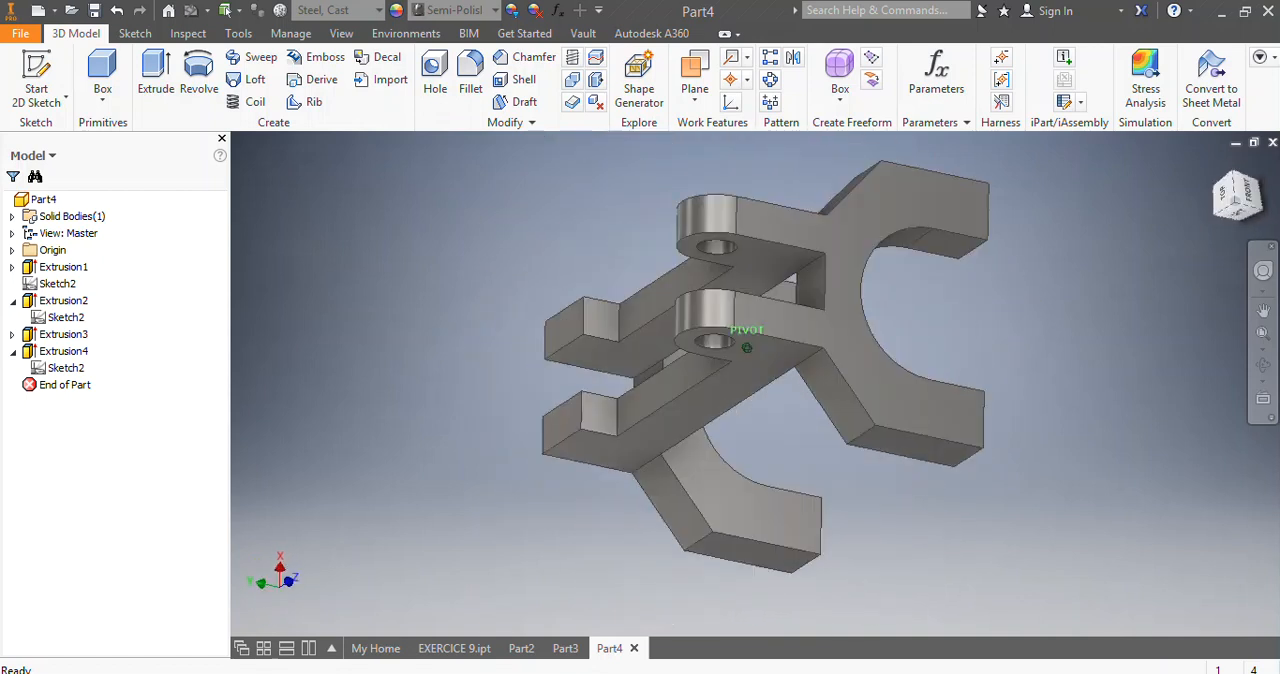
mouse_move(1190, 225)
left_mouse_down()
mouse_move(1215, 250)
mouse_move(1260, 225)
mouse_move(1262, 195)
mouse_move(1235, 165)
mouse_move(1205, 185)
mouse_move(1215, 225)
mouse_move(1240, 200)
mouse_move(1240, 225)
mouse_move(1215, 235)
mouse_move(1220, 200)
mouse_move(1235, 215)
mouse_move(1200, 200)
mouse_move(1208, 225)
mouse_move(1220, 205)
mouse_move(1205, 195)
left_mouse_up()
mouse_move(746, 348)
middle_mouse_down("shift")
mouse_move(850, 450)
mouse_move(790, 410)
mouse_move(750, 310)
middle_mouse_up("shift")
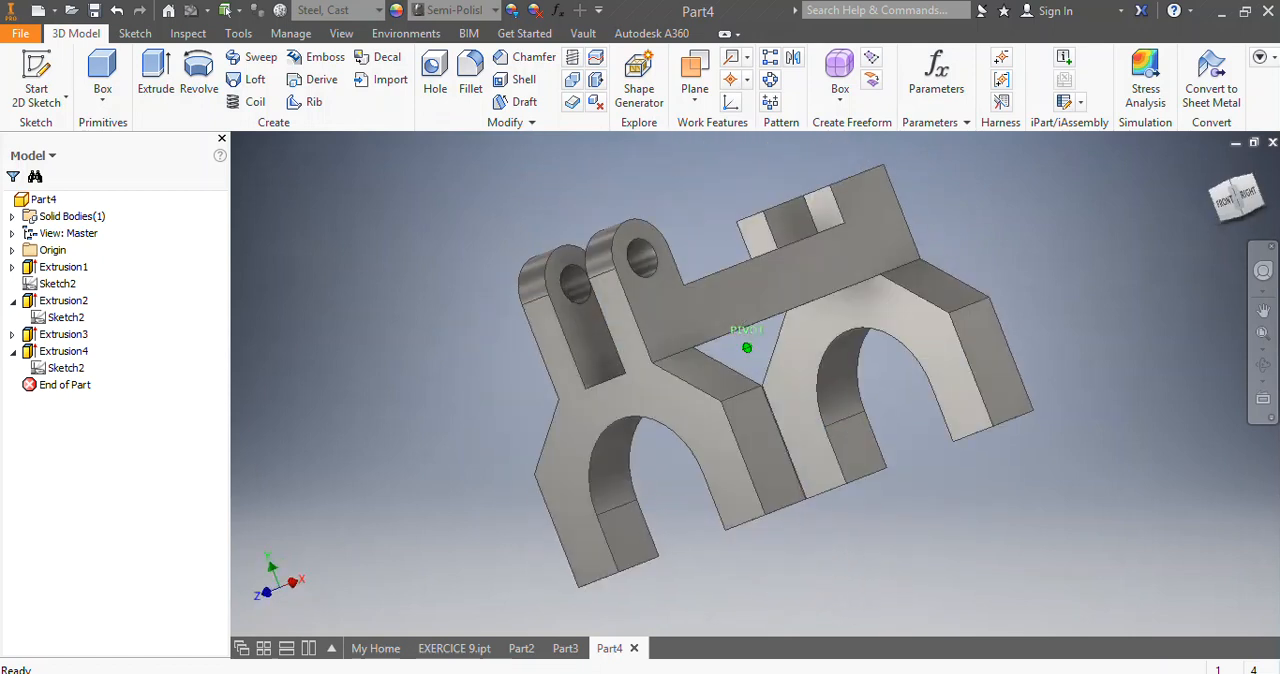
Change the part's material to Gold from the Inventor Material Library.
left_click(375, 10)
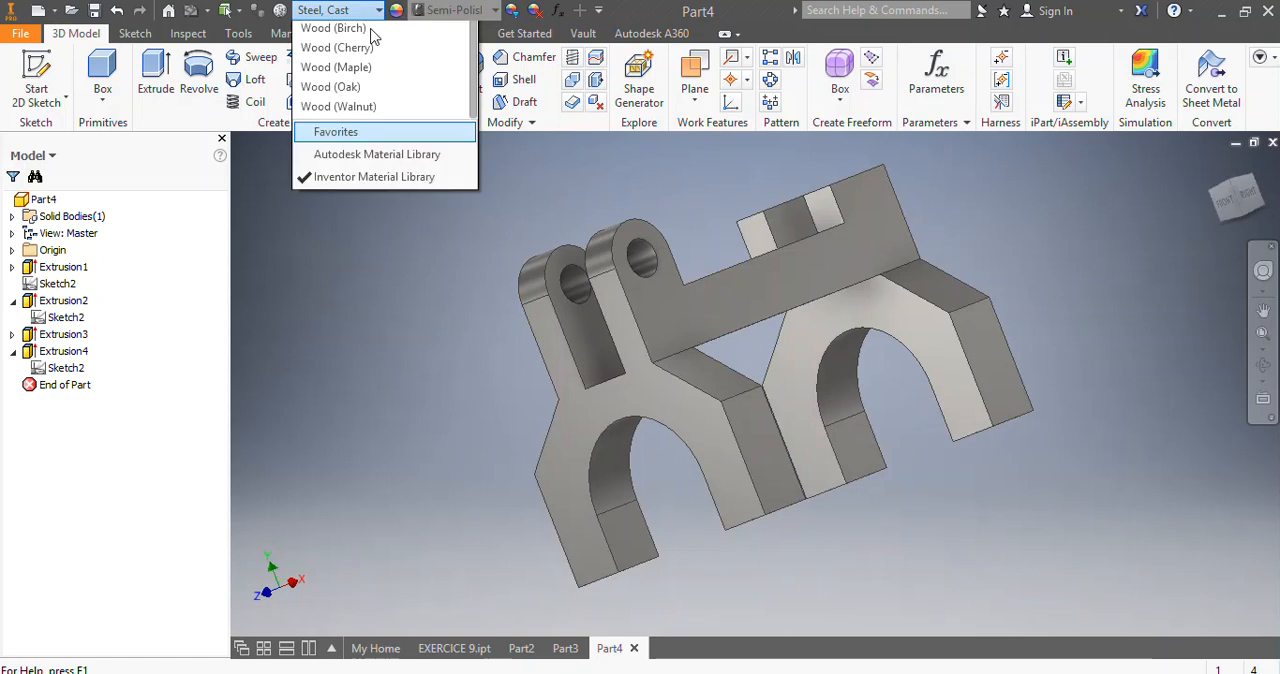
scroll(370, 228, "up", 10)
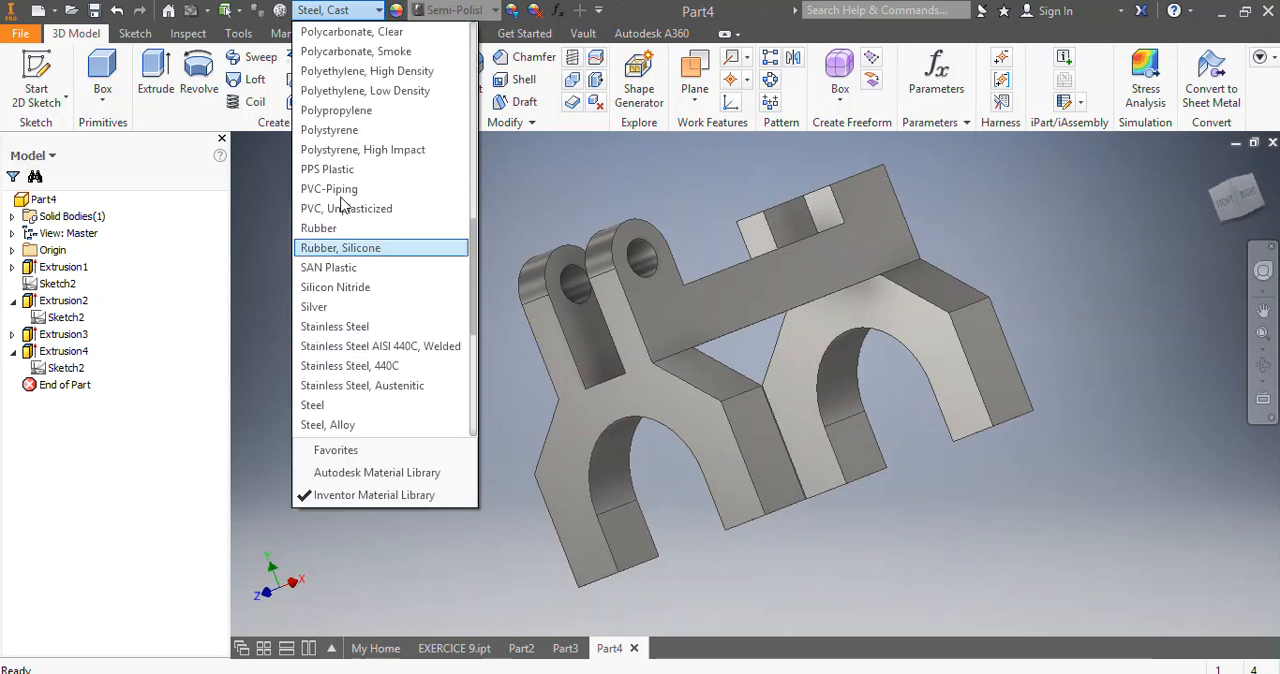
scroll(340, 210, "up", 5)
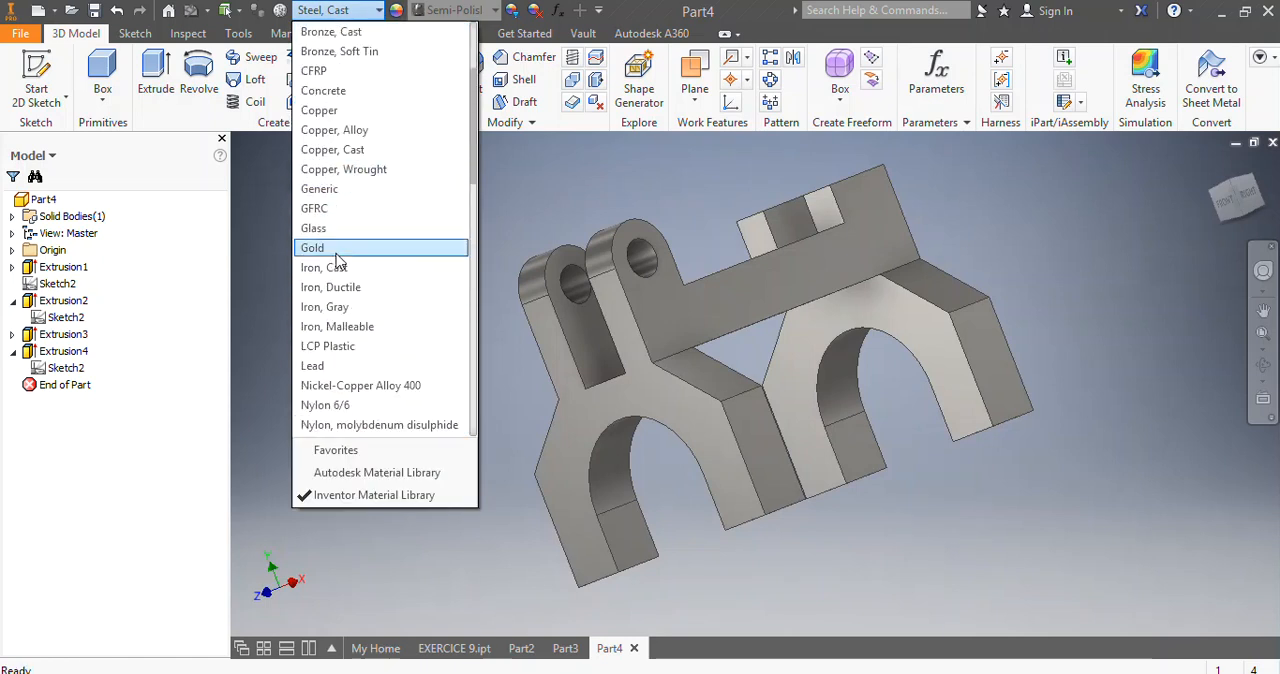
left_click(335, 249)
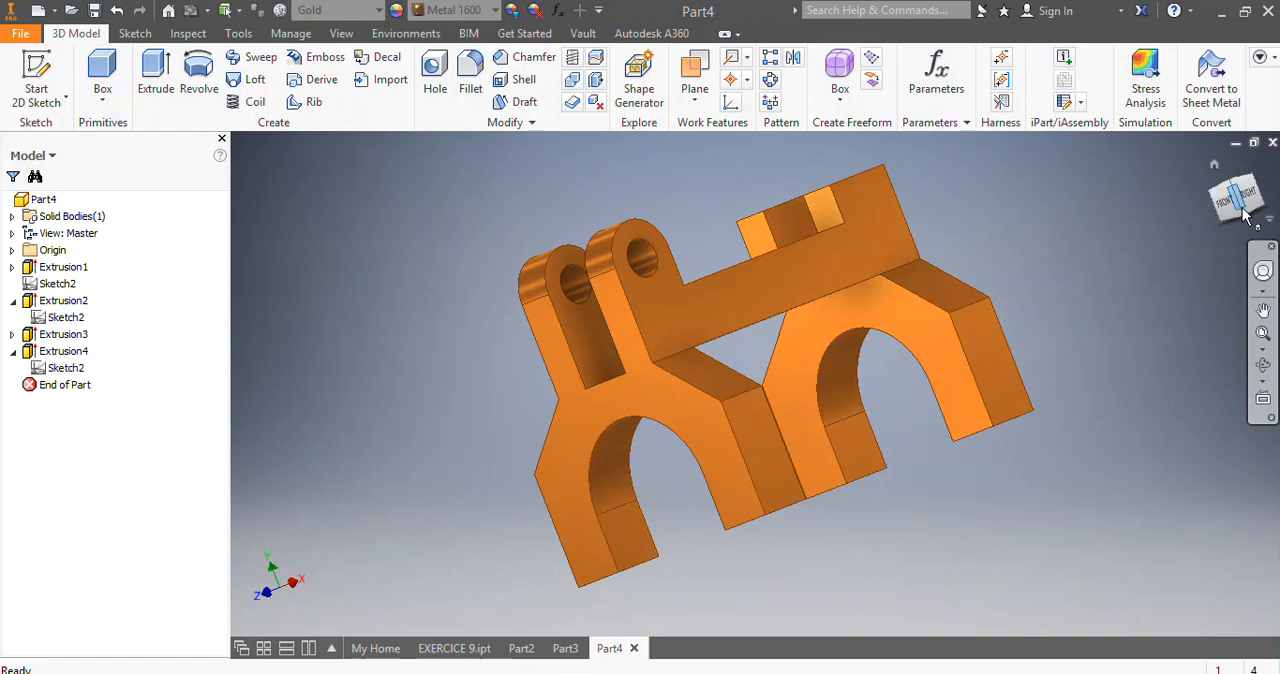